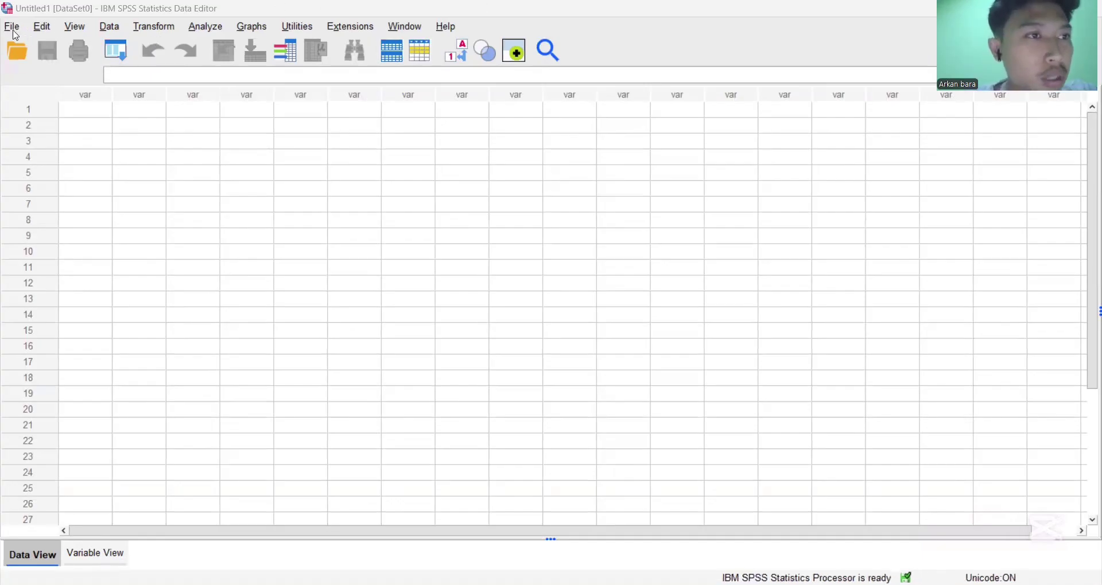
Import the Excel file DATA PRAKTIKAN BARU.xlsx, reading variable names from the first row of data
click(12, 29)
mouse_move(36, 29)
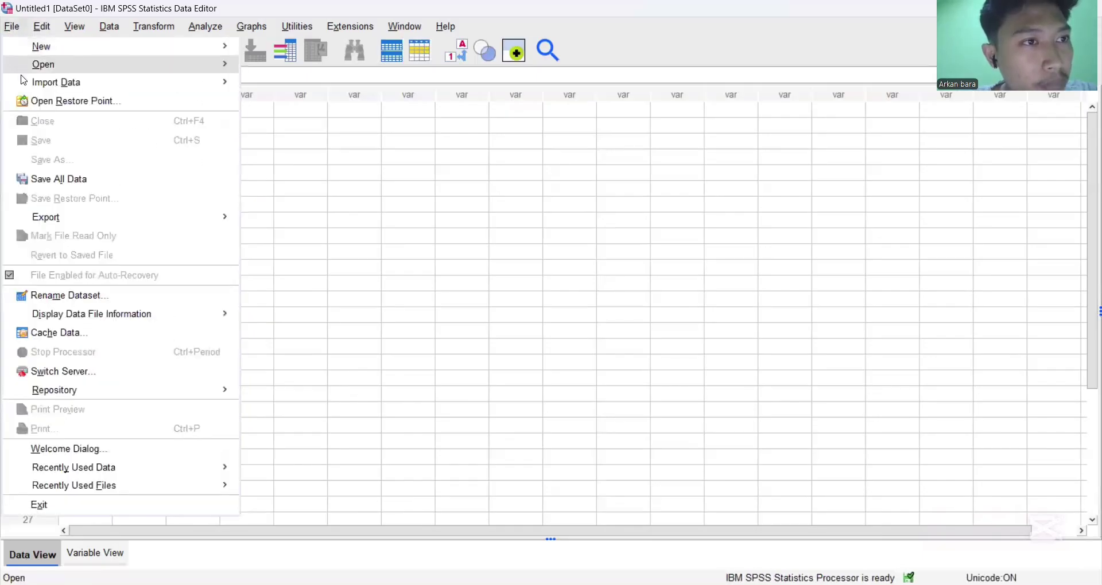
mouse_move(60, 87)
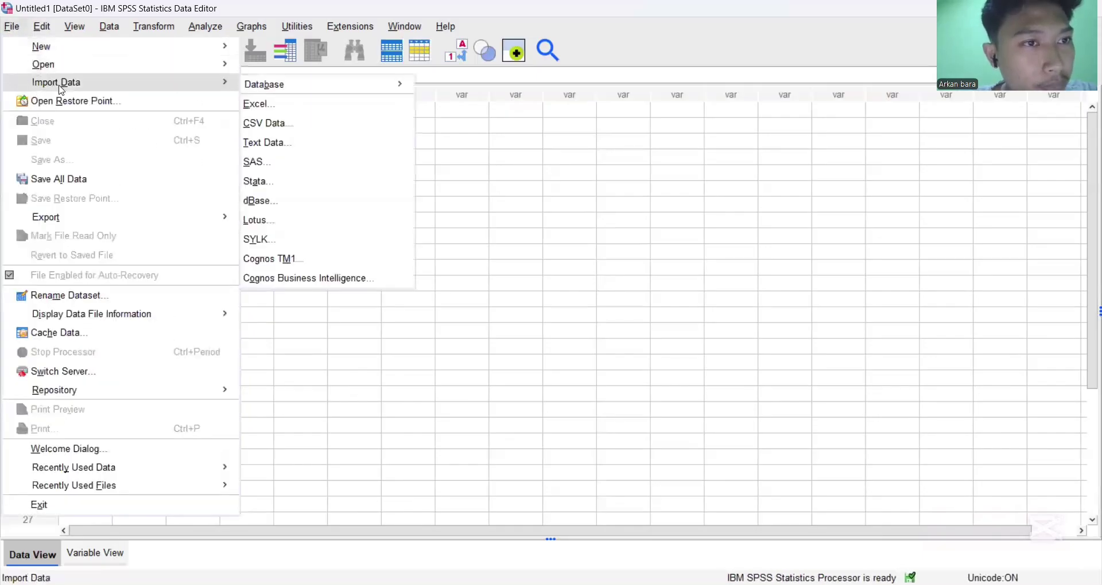
click(270, 111)
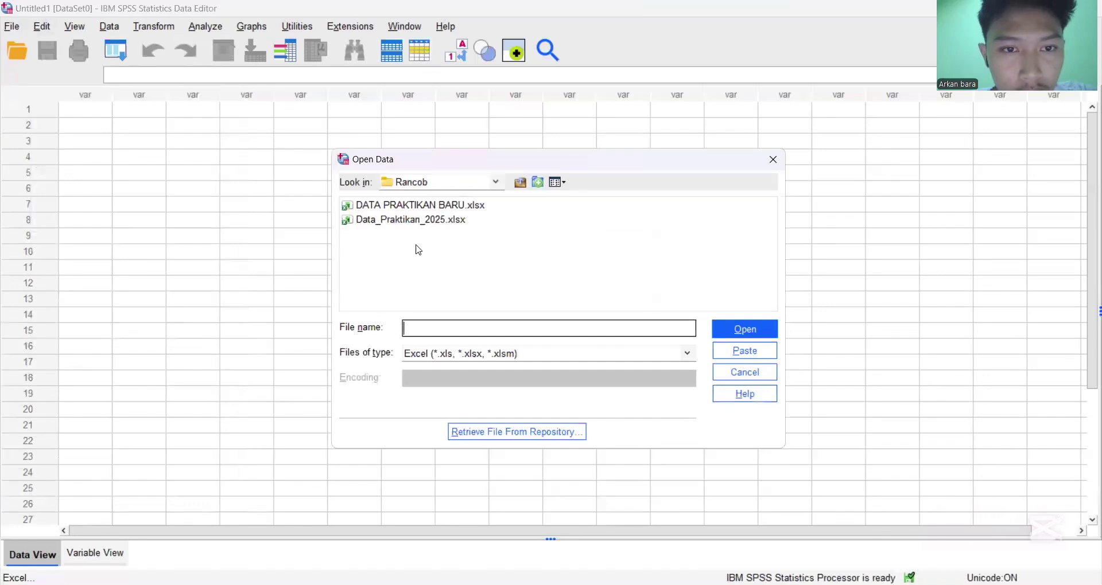
click(378, 210)
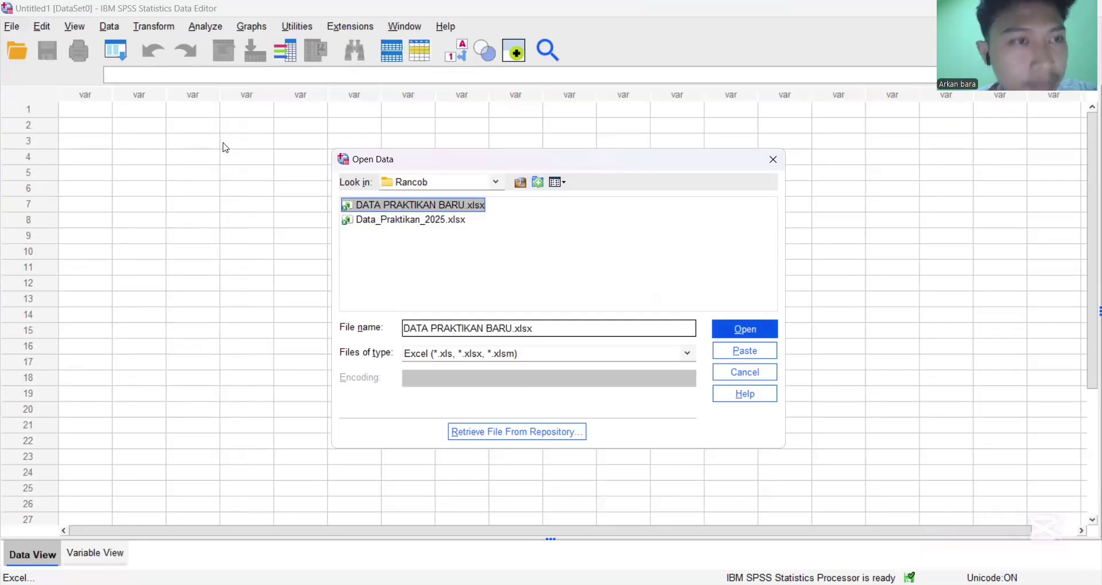
key(Return)
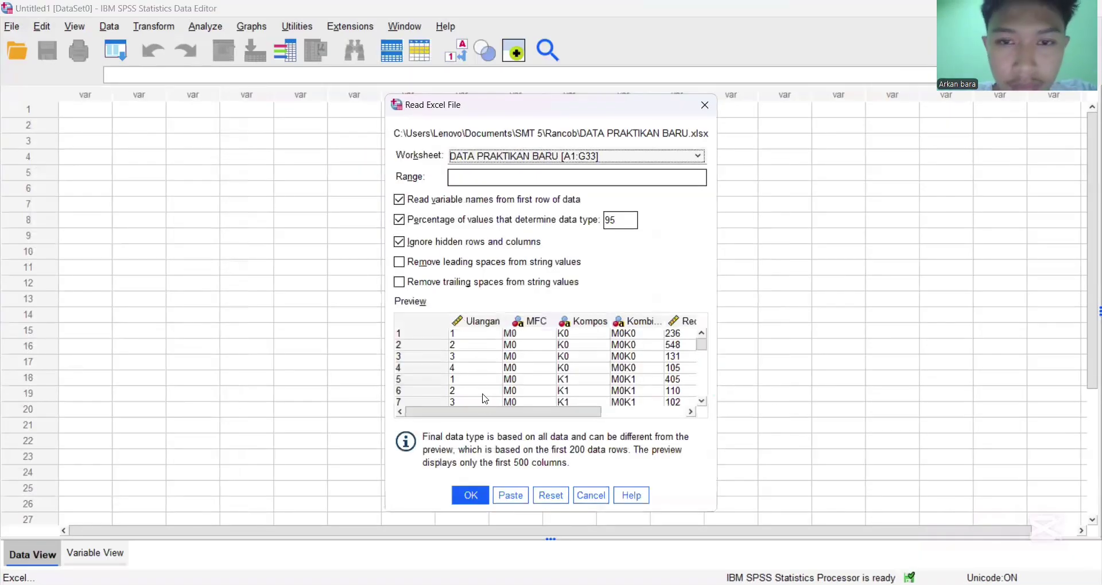
click(463, 495)
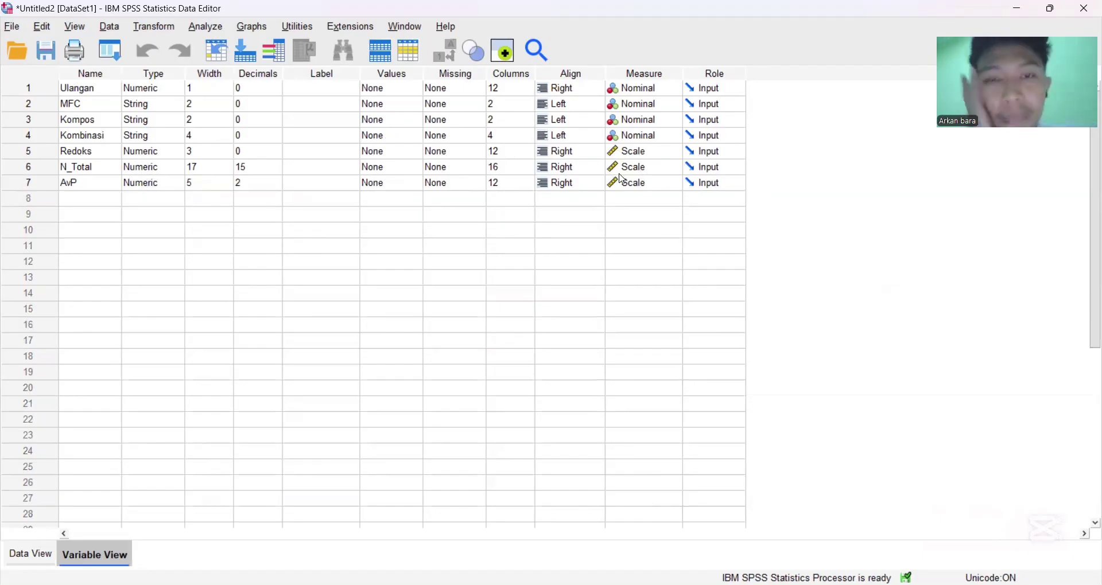
Change the variable type of Ulangan to String
click(147, 91)
click(180, 92)
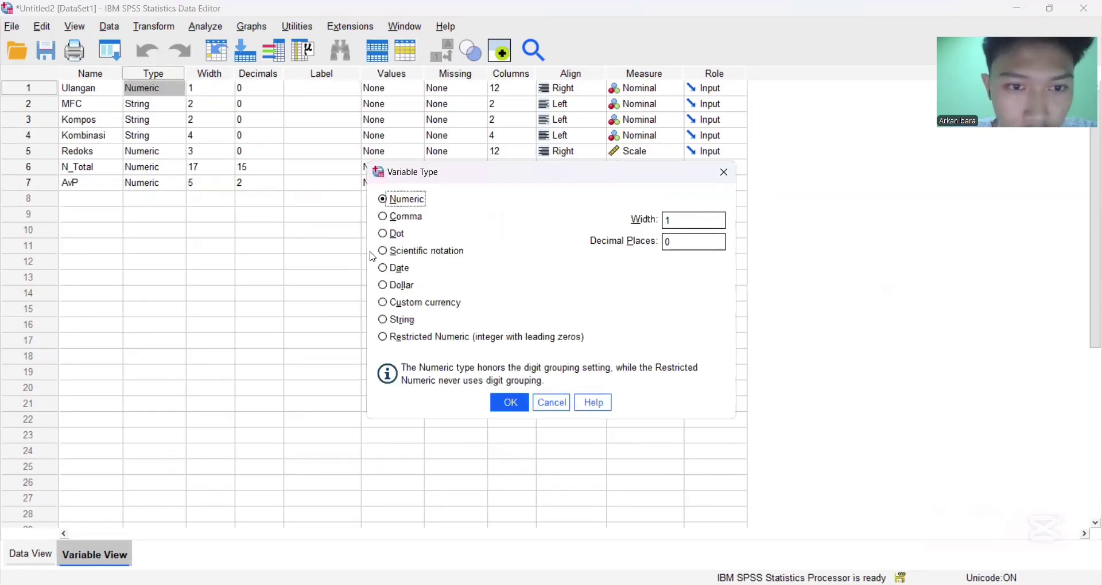
click(383, 321)
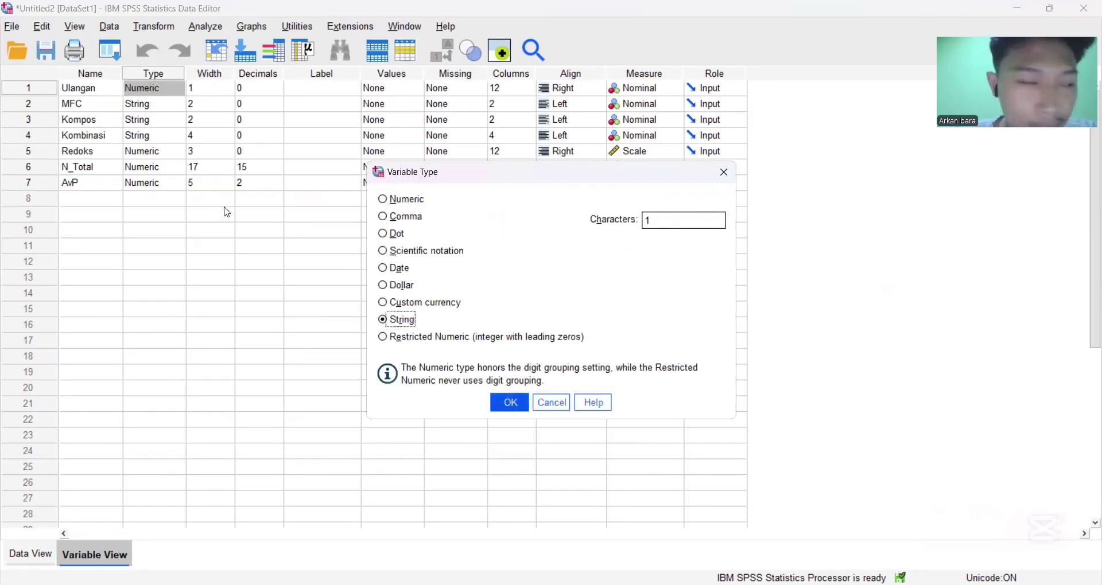
key(Return)
Run a legacy one-sample Kolmogorov-Smirnov test on Redoks, N_Total and AvP against the normal distribution
click(24, 563)
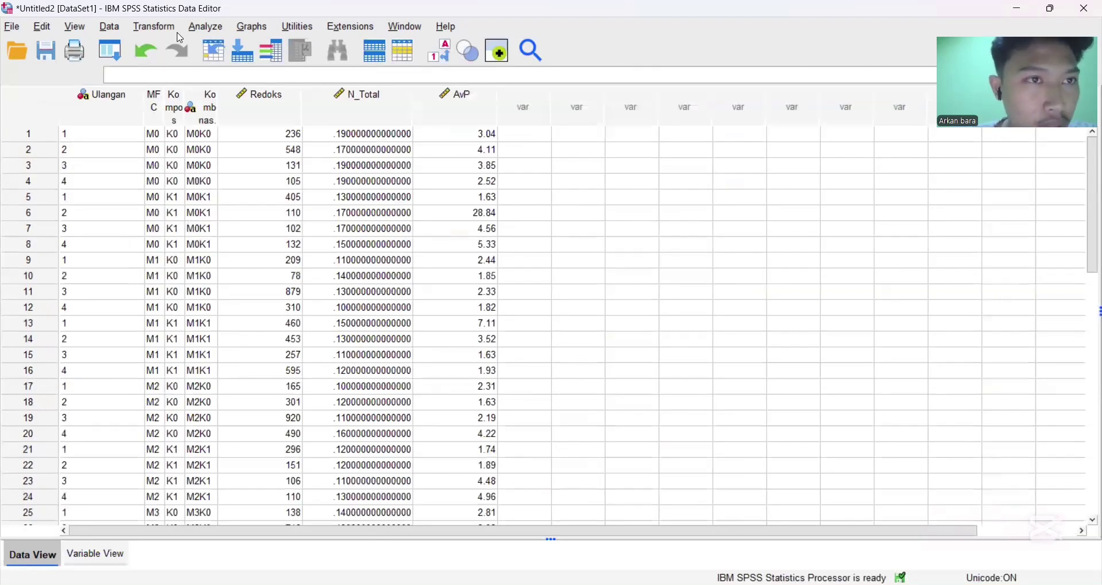
click(194, 26)
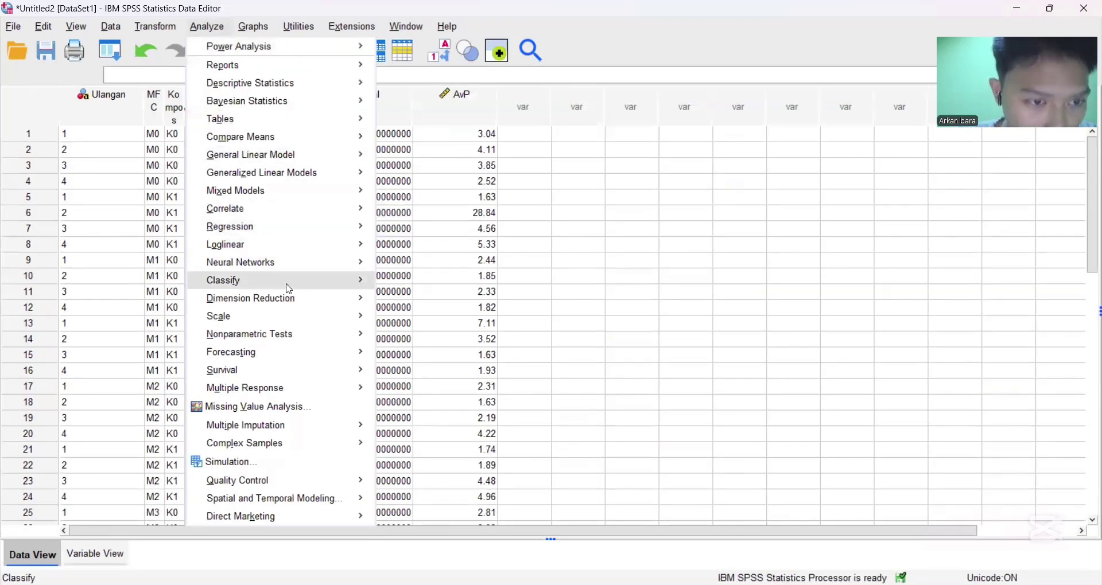
mouse_move(291, 303)
mouse_move(286, 212)
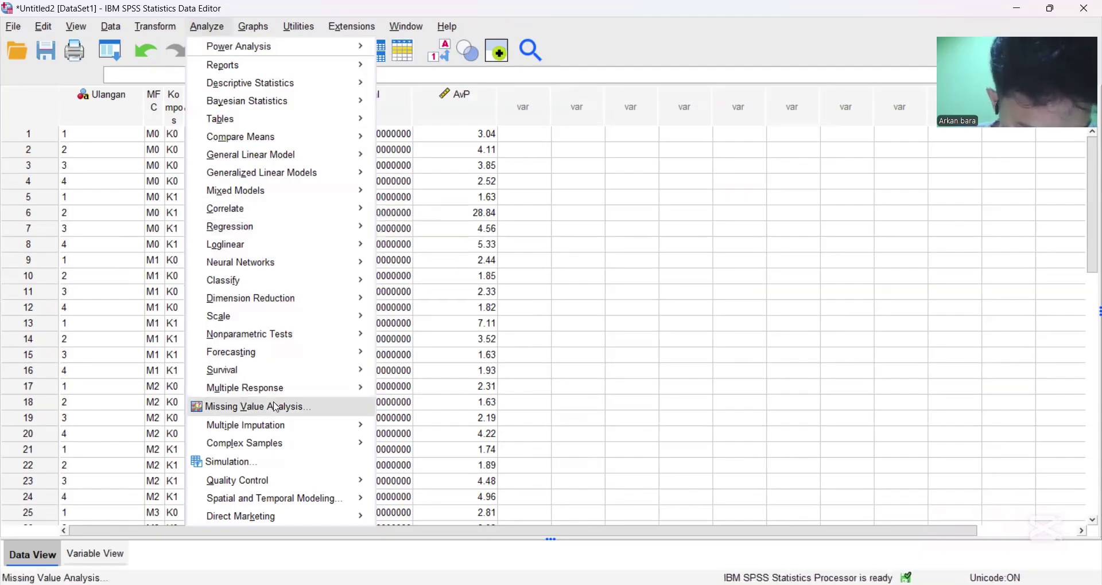
mouse_move(253, 432)
mouse_move(240, 343)
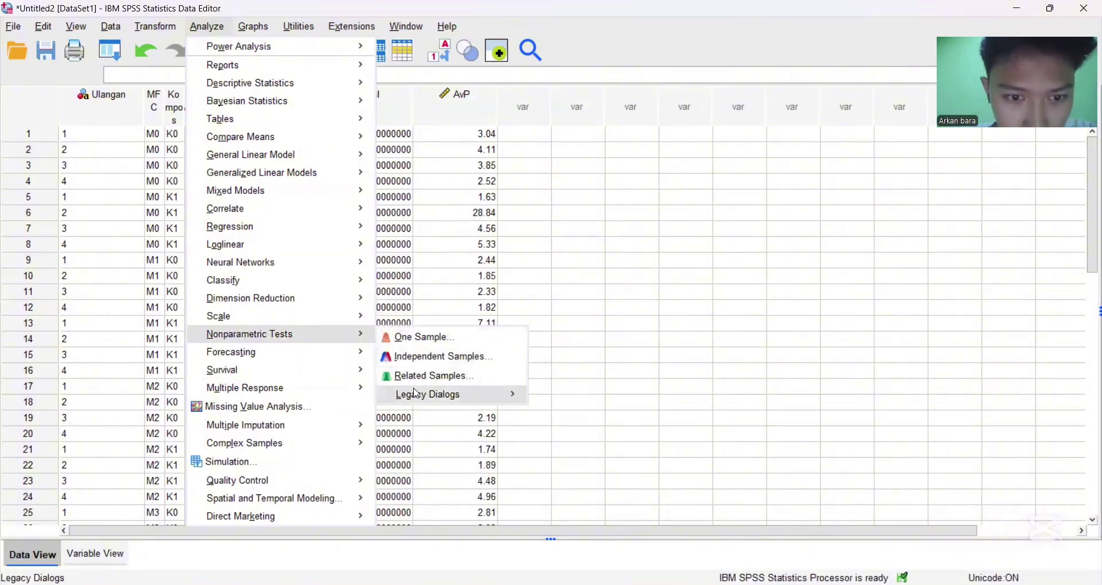
mouse_move(416, 395)
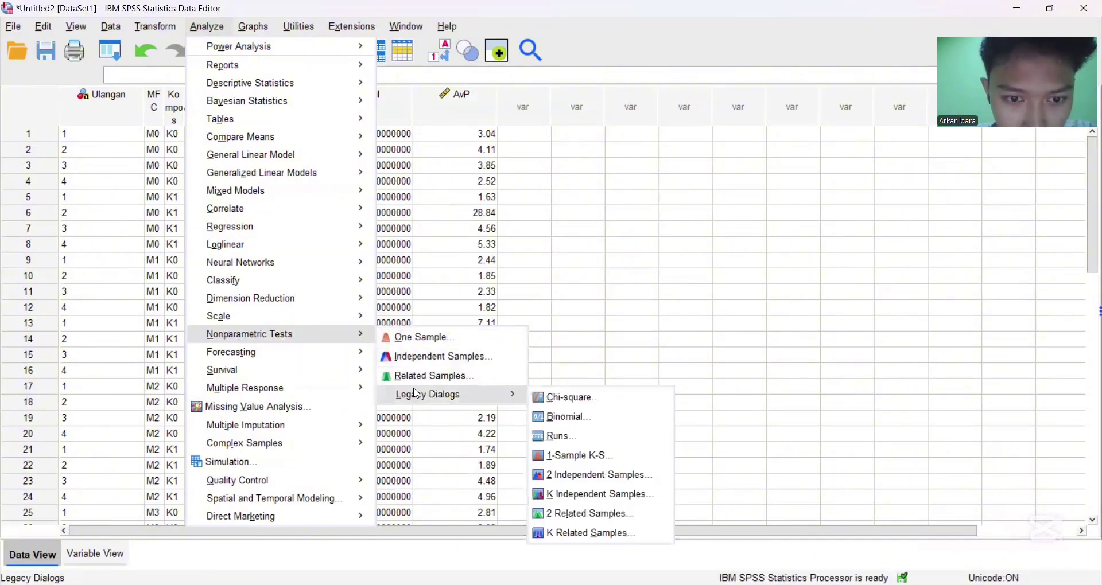
click(560, 457)
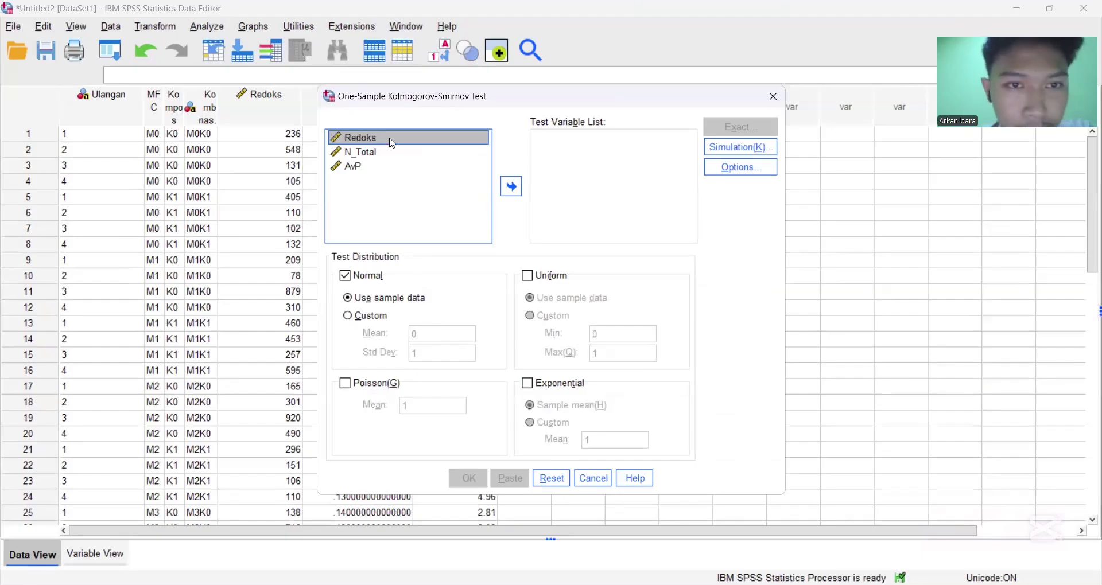
shift+click(358, 156)
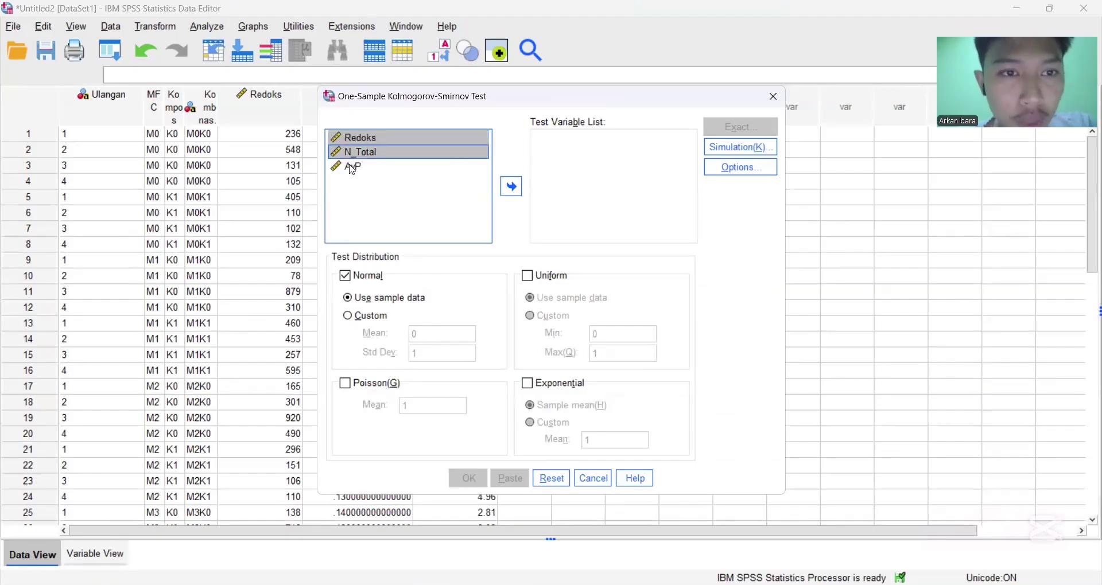
shift+click(352, 167)
click(519, 193)
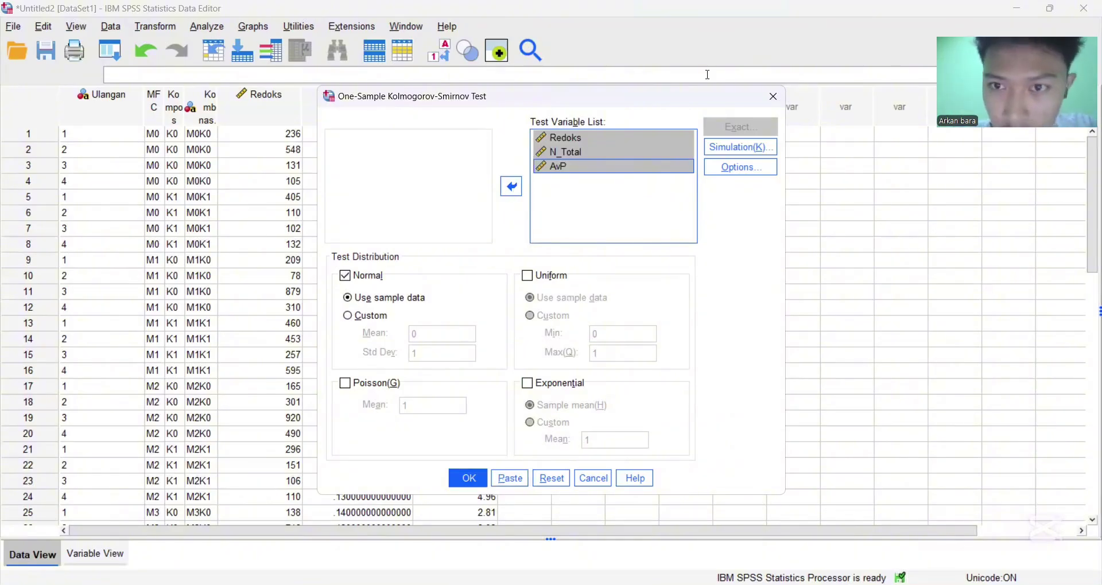
click(469, 481)
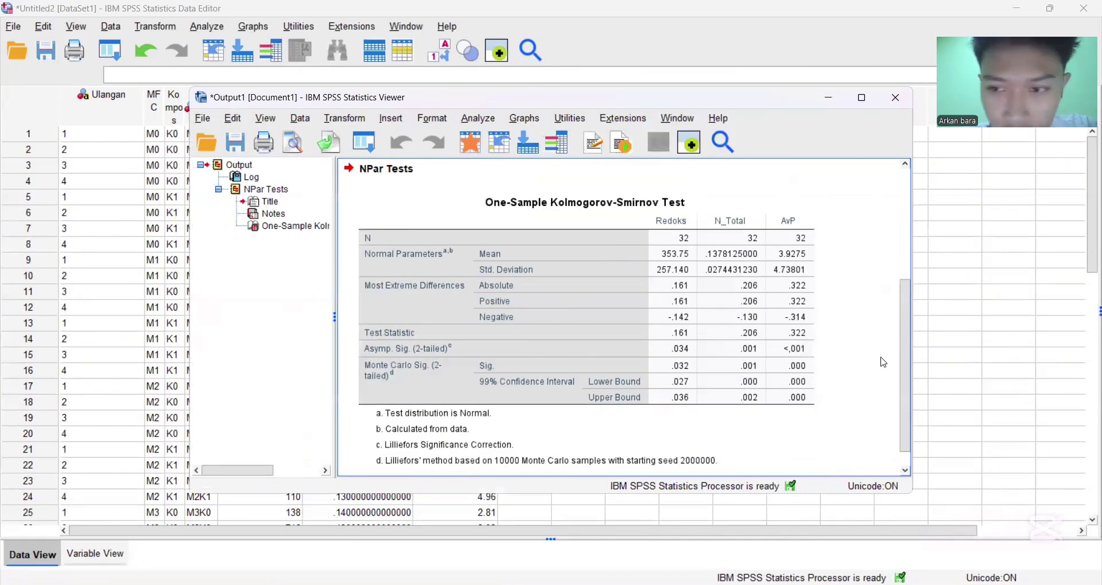
Examine the significance values in the One-Sample Kolmogorov-Smirnov output table, and minimize the output window
drag(904, 353, 920, 376)
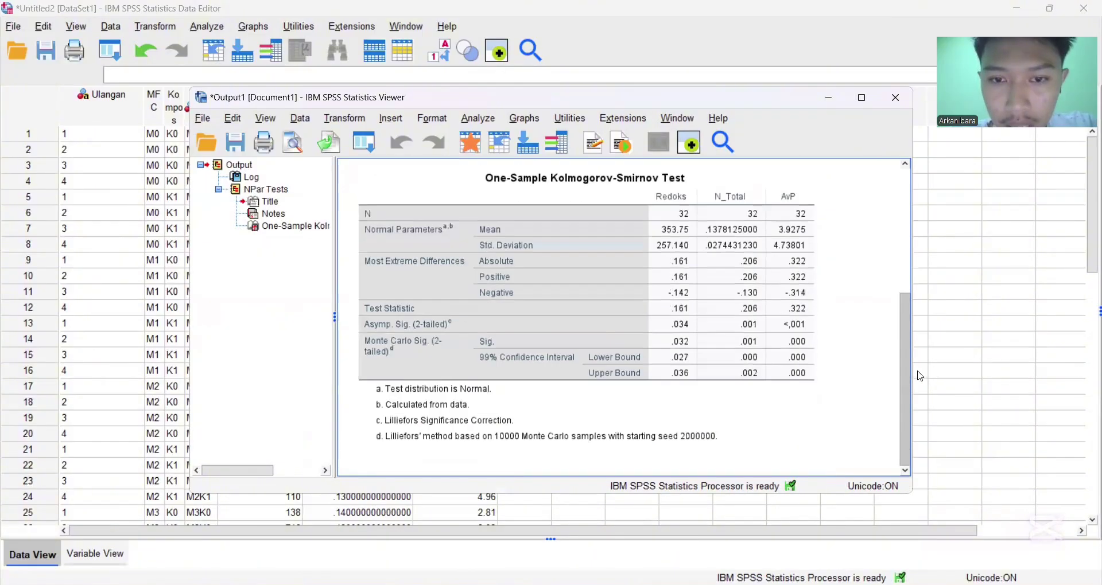
click(724, 179)
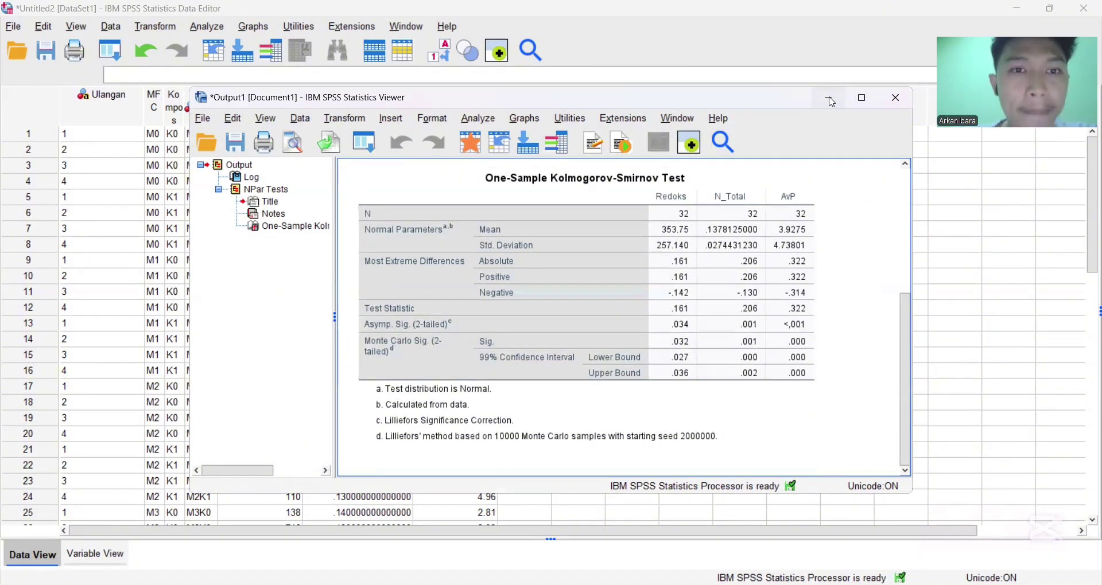
click(830, 101)
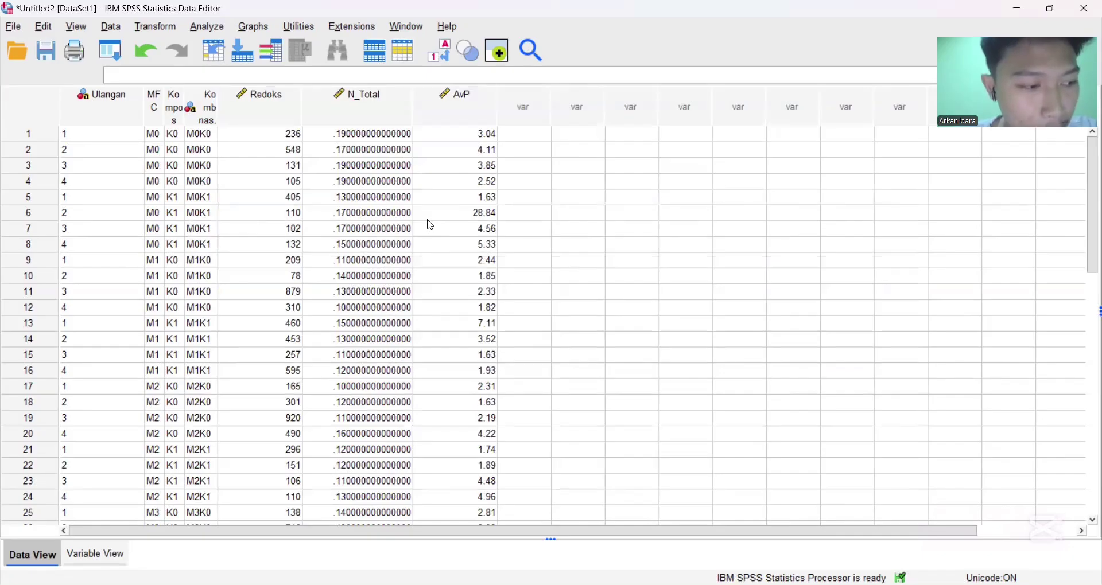
Start computing a new variable with the target name N_Total_1
click(160, 28)
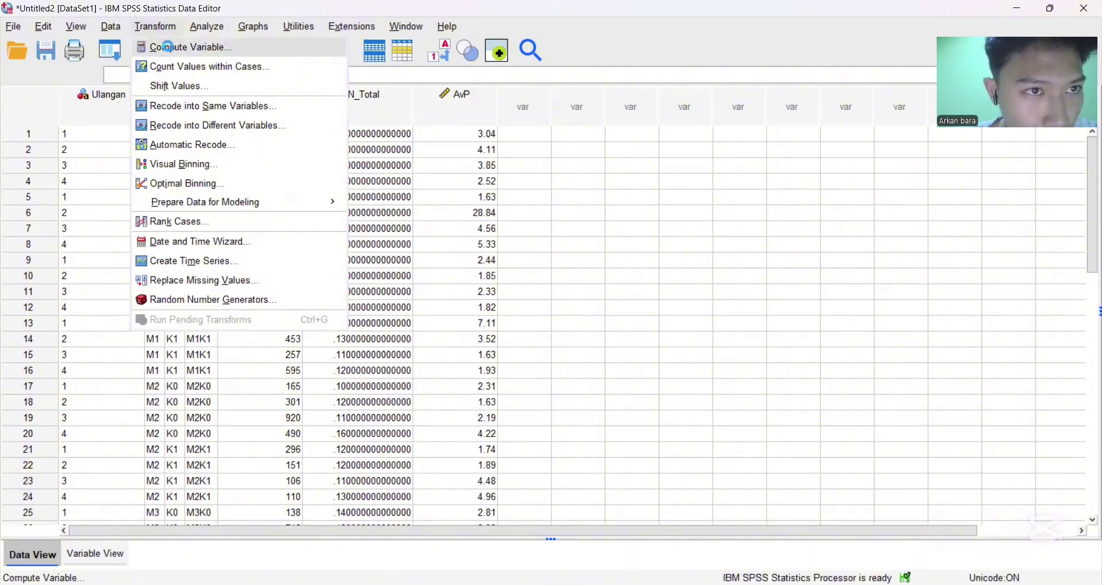
click(171, 50)
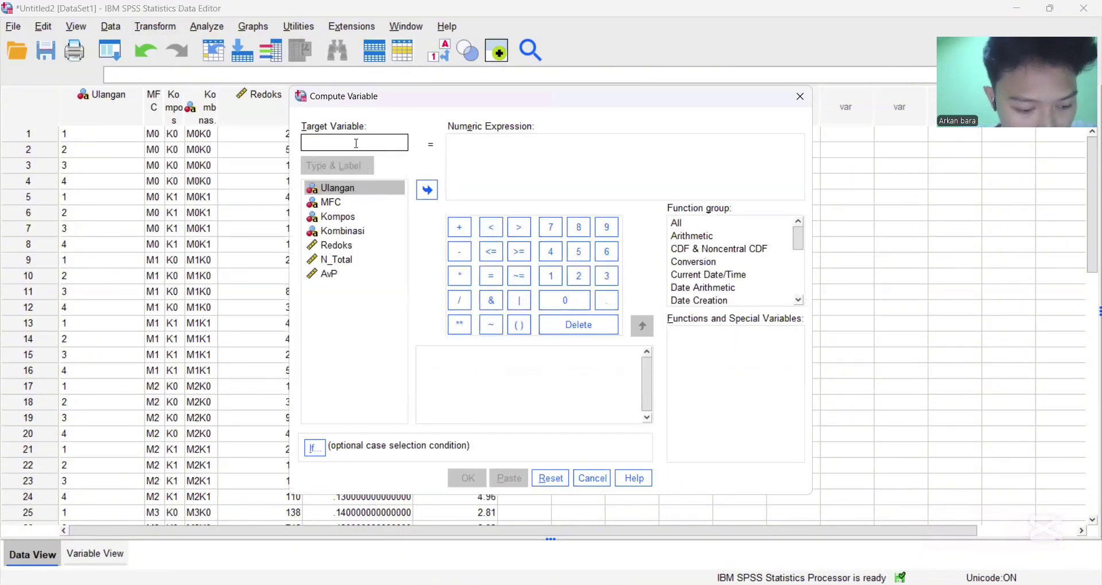
text(N)
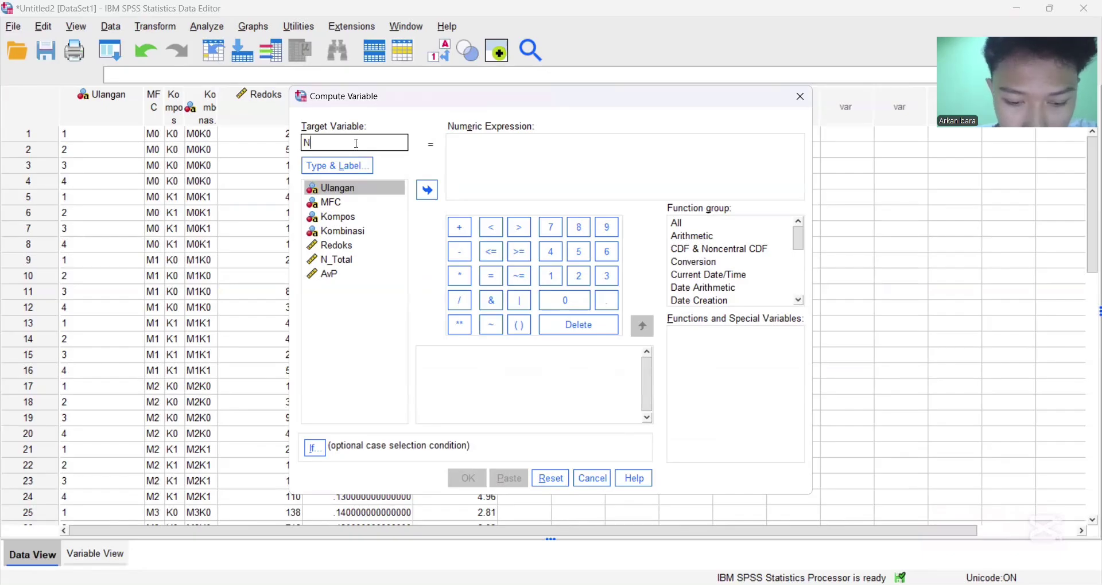
text(_)
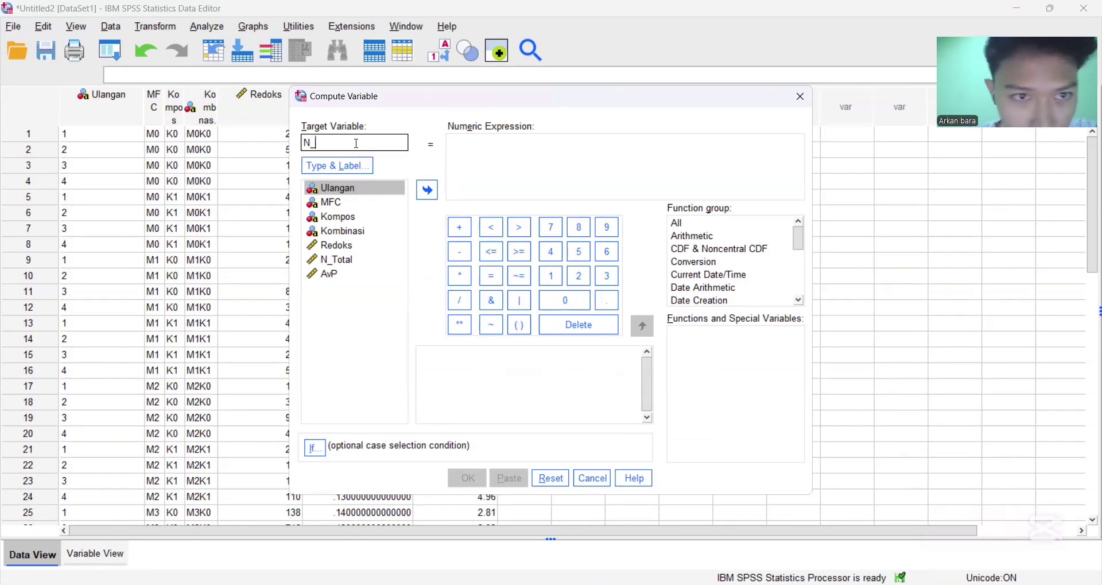
text(Total)
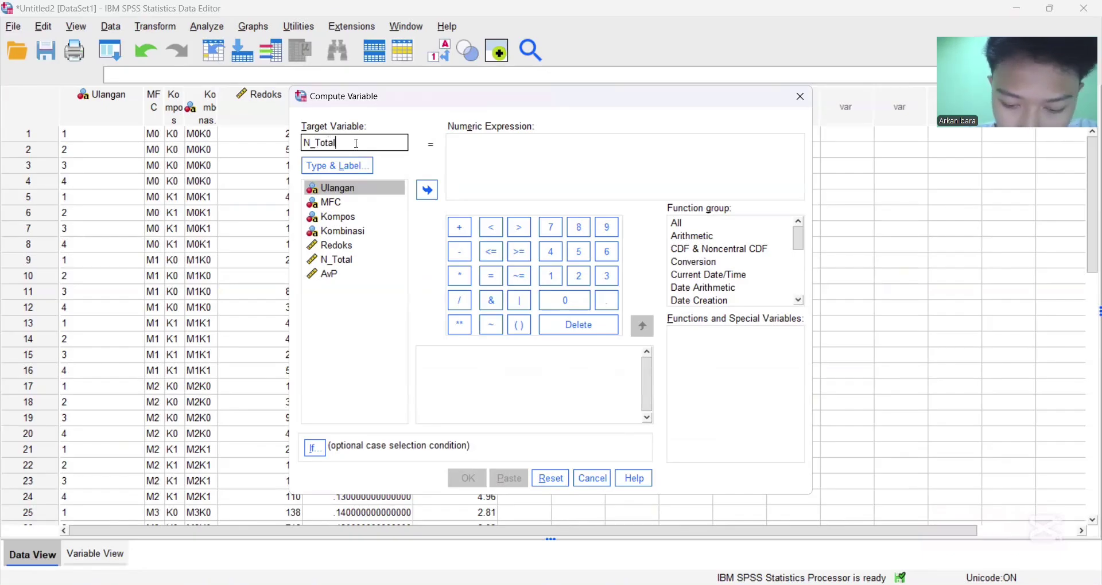
text(_1)
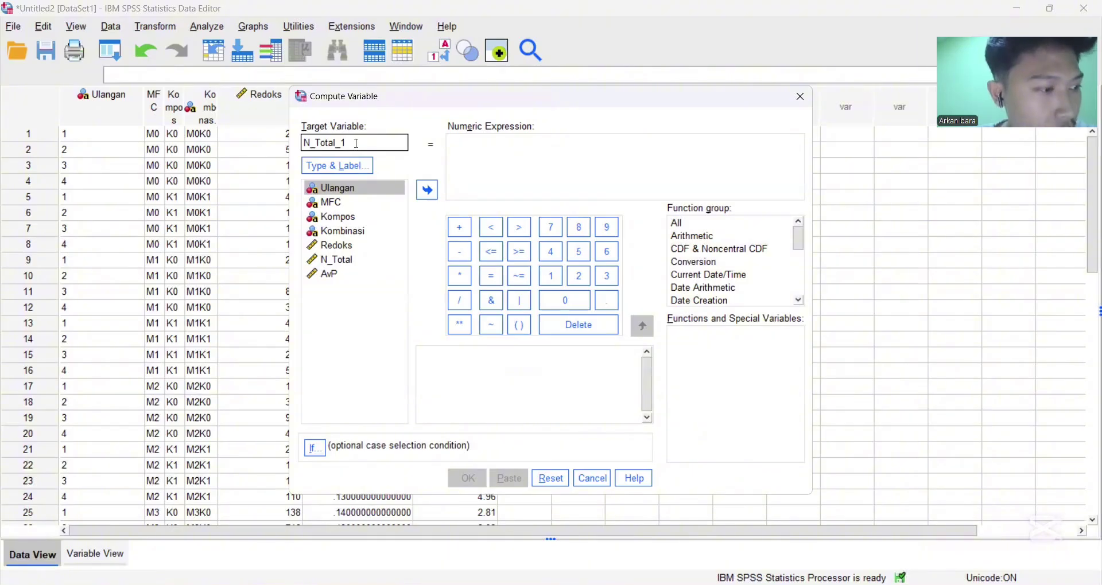
Enter sqrt(N_Total) as the numeric expression for the target variable
click(483, 151)
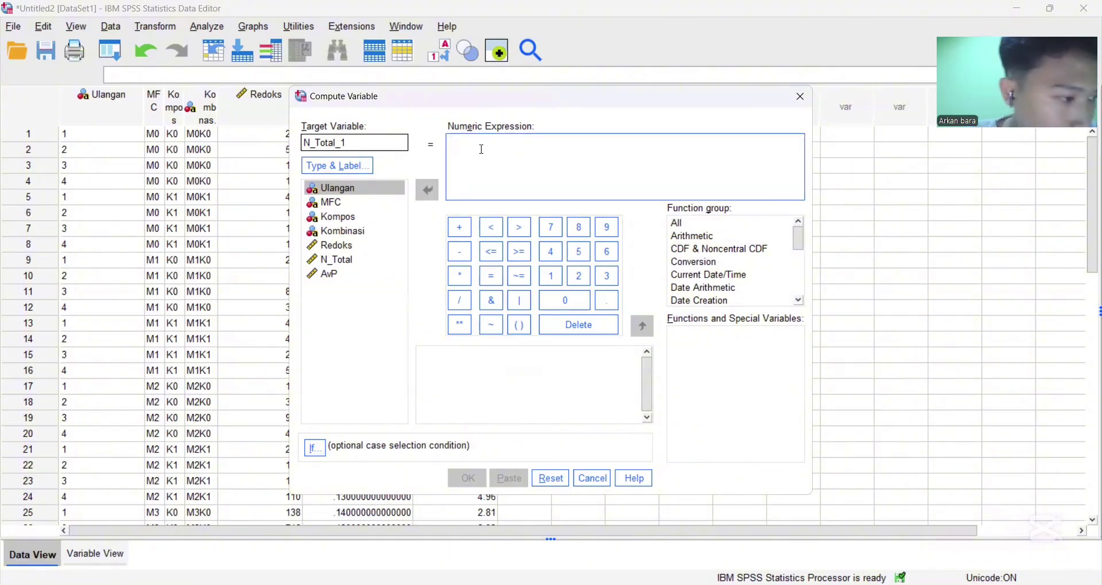
text(sqrt()
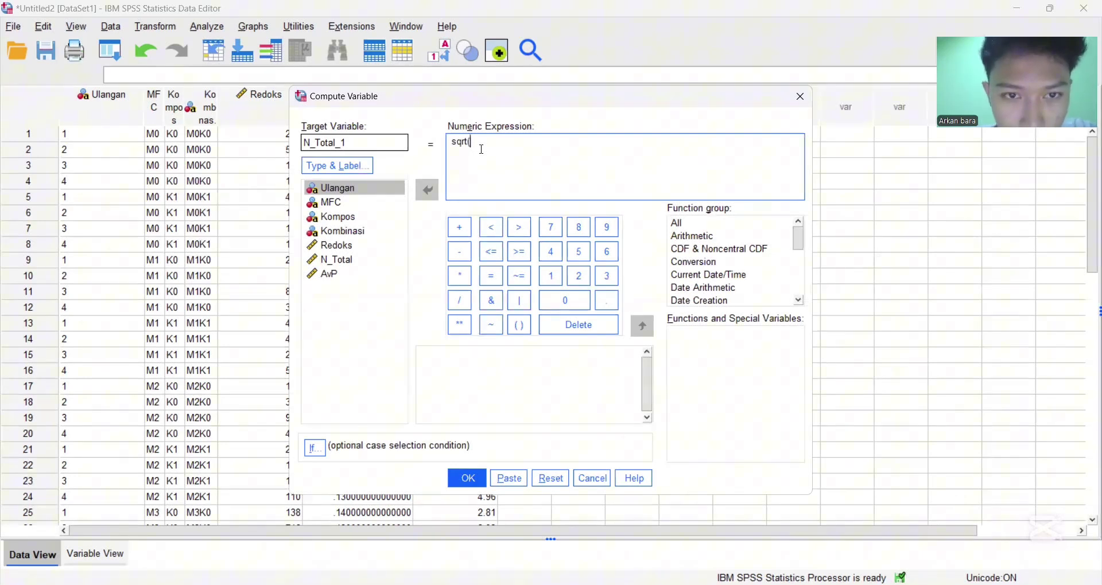
key(BackSpace)
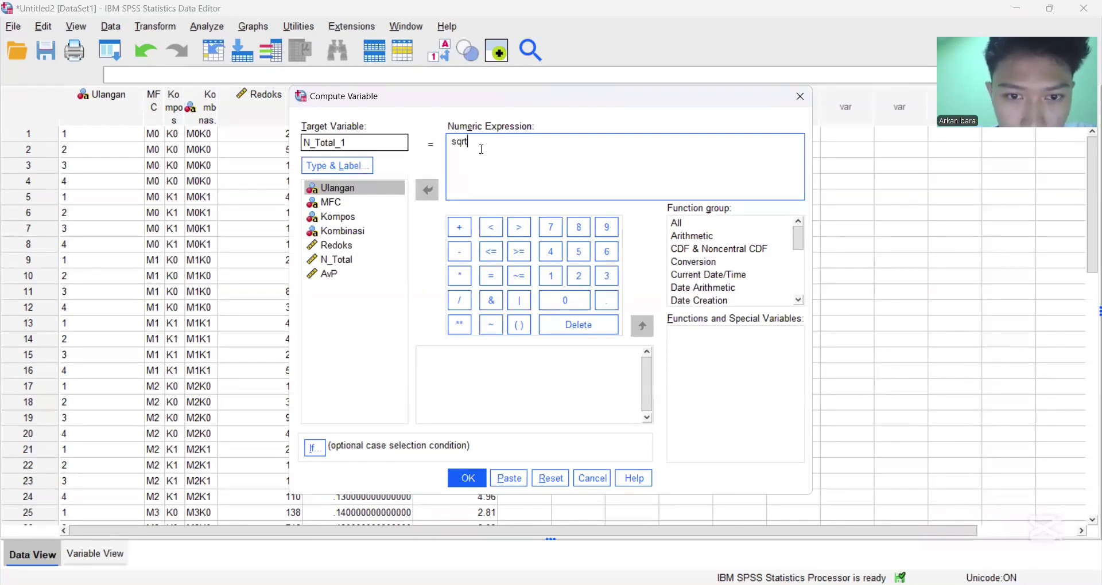
click(519, 323)
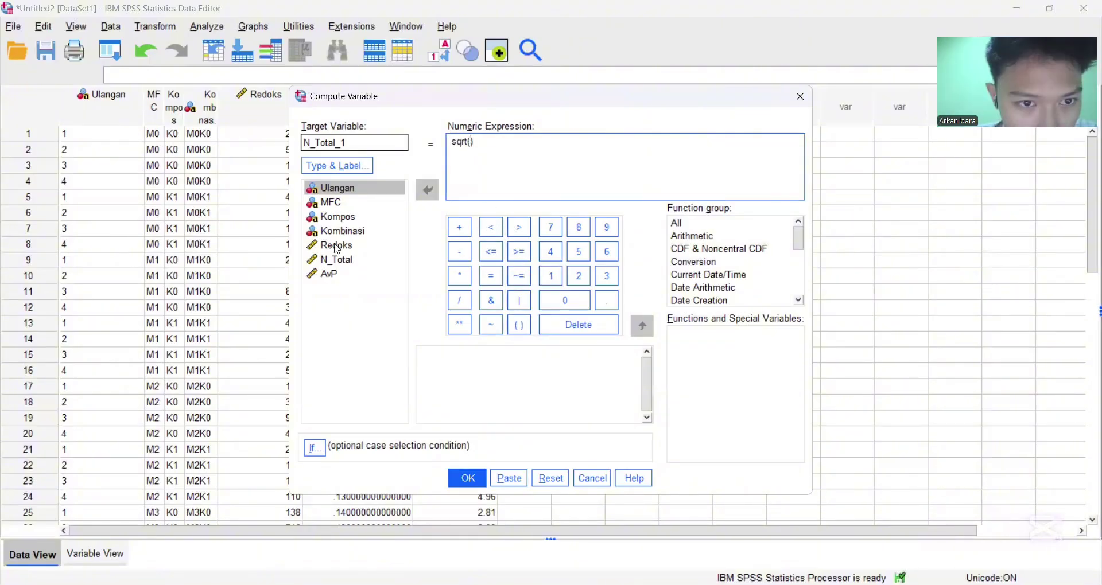
click(331, 264)
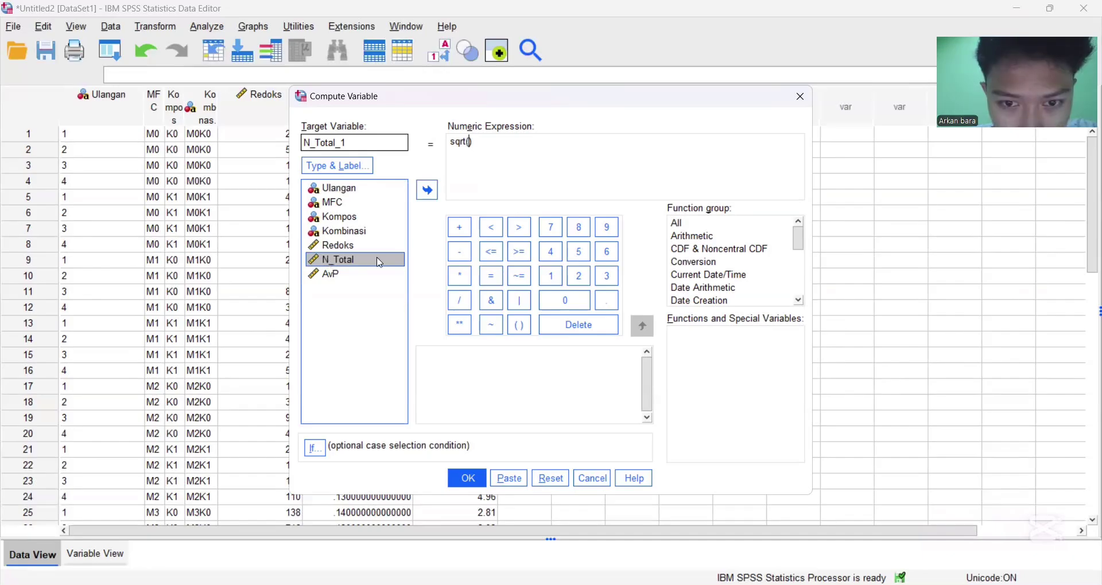
click(430, 197)
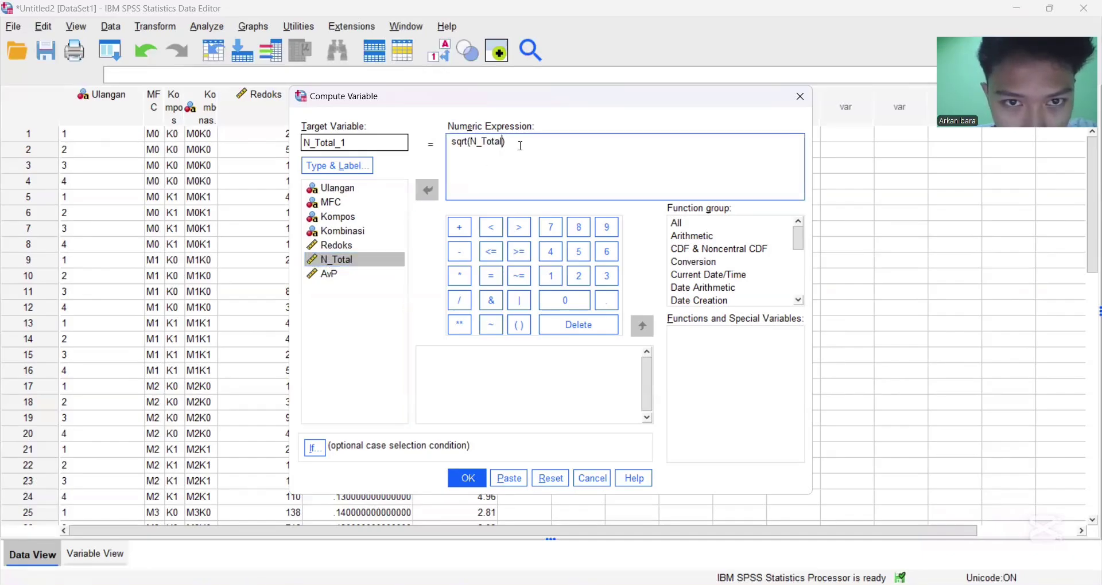
click(459, 324)
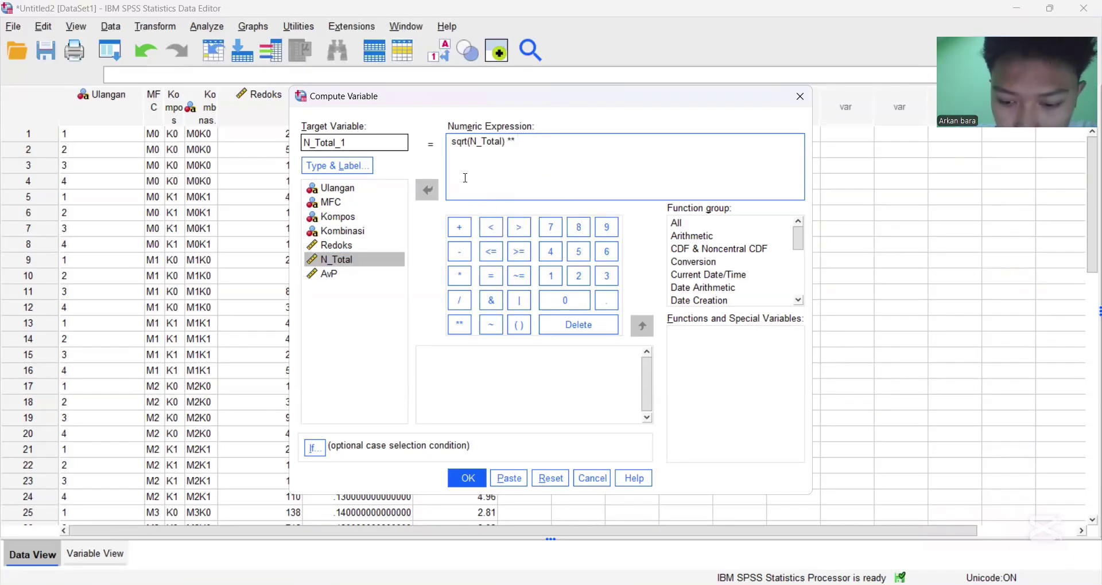
key(BackSpace)
key(BackSpace)
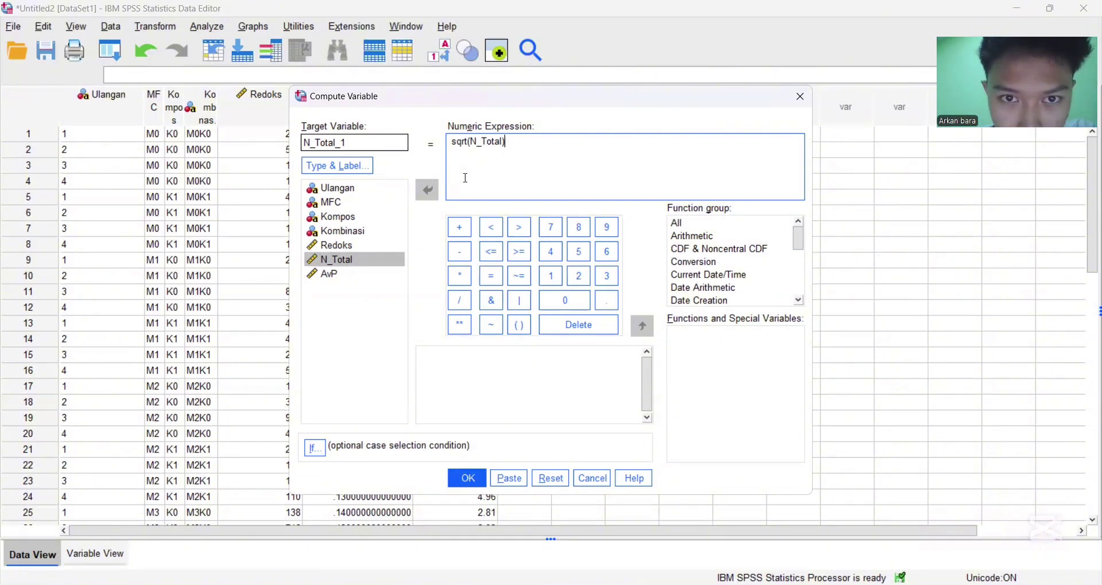
Multiply the sqrt(N_Total) expression by 2, compute N_Total_1, and minimize the output window
click(459, 276)
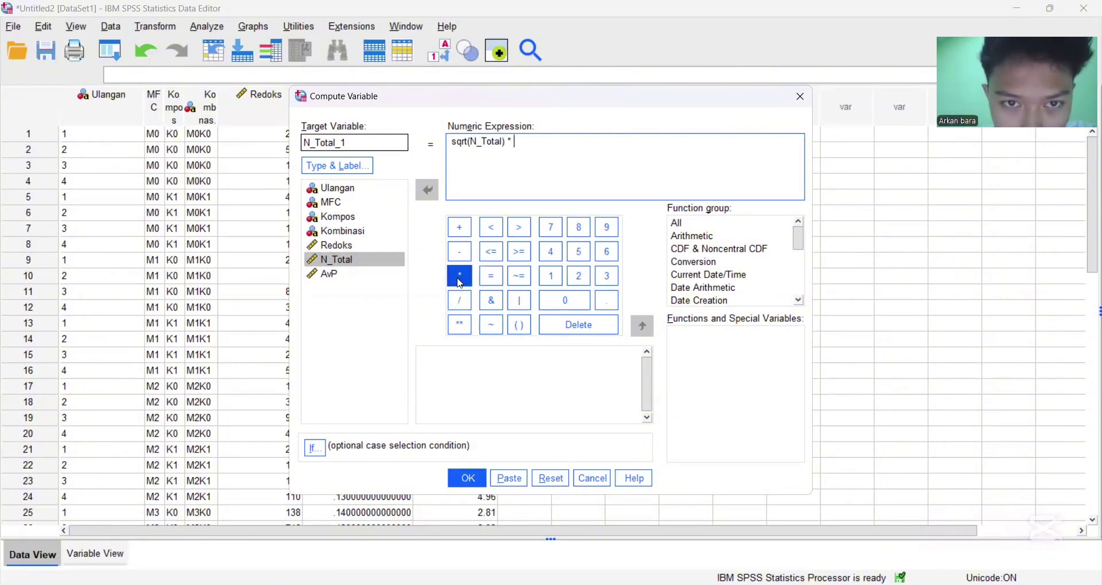
click(573, 277)
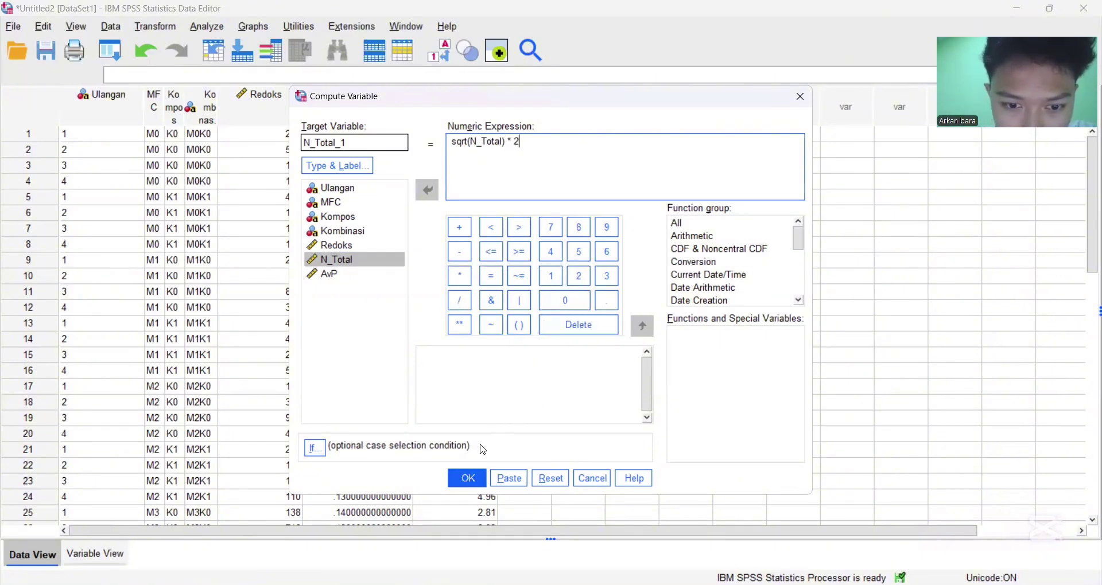
click(465, 480)
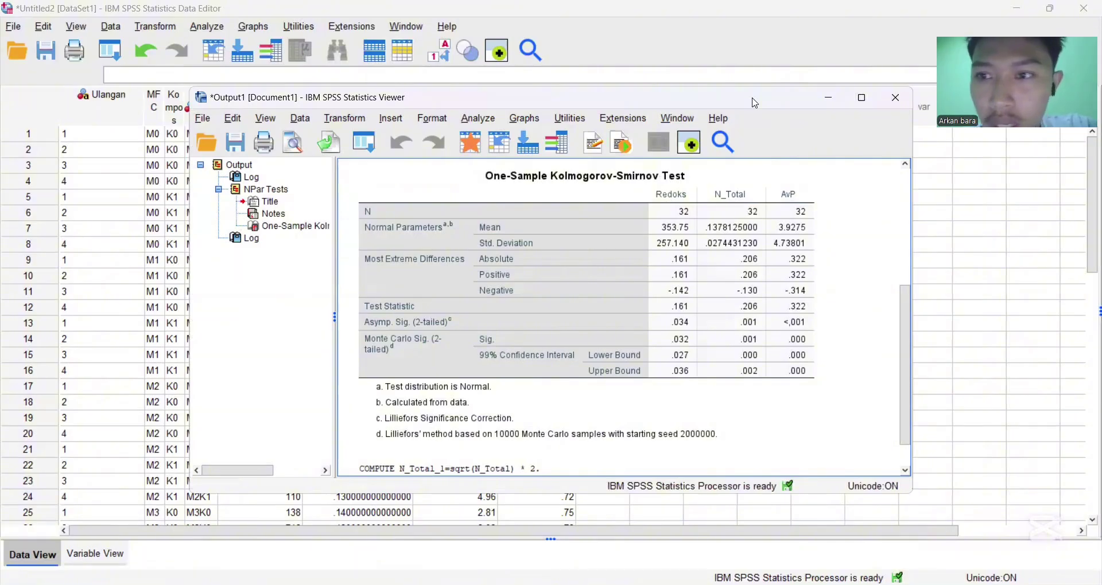
click(827, 97)
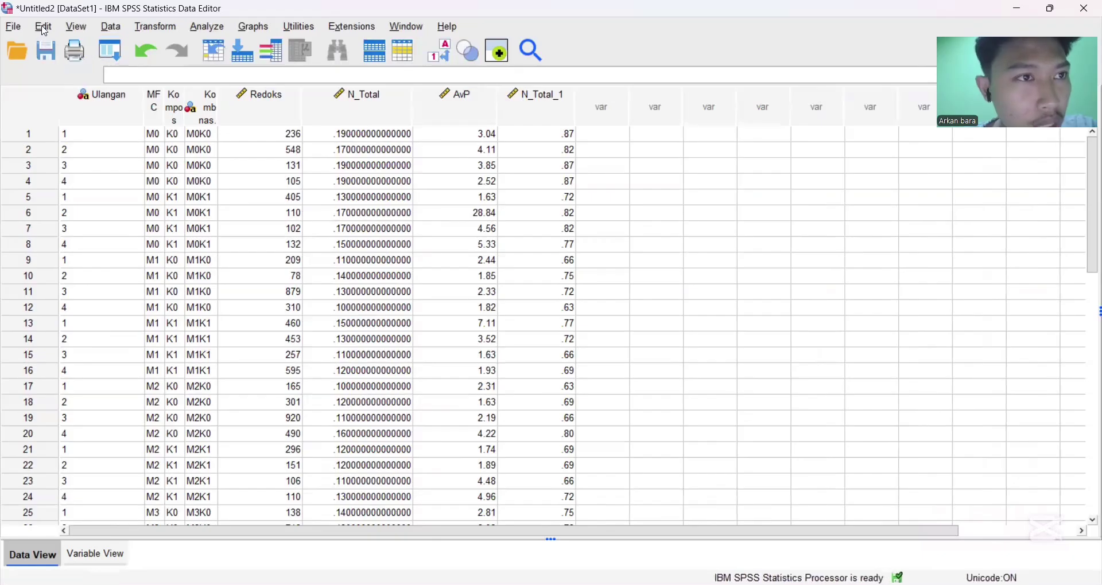
Start another variable computation and replace the target variable name with Ptersedia_1
click(164, 28)
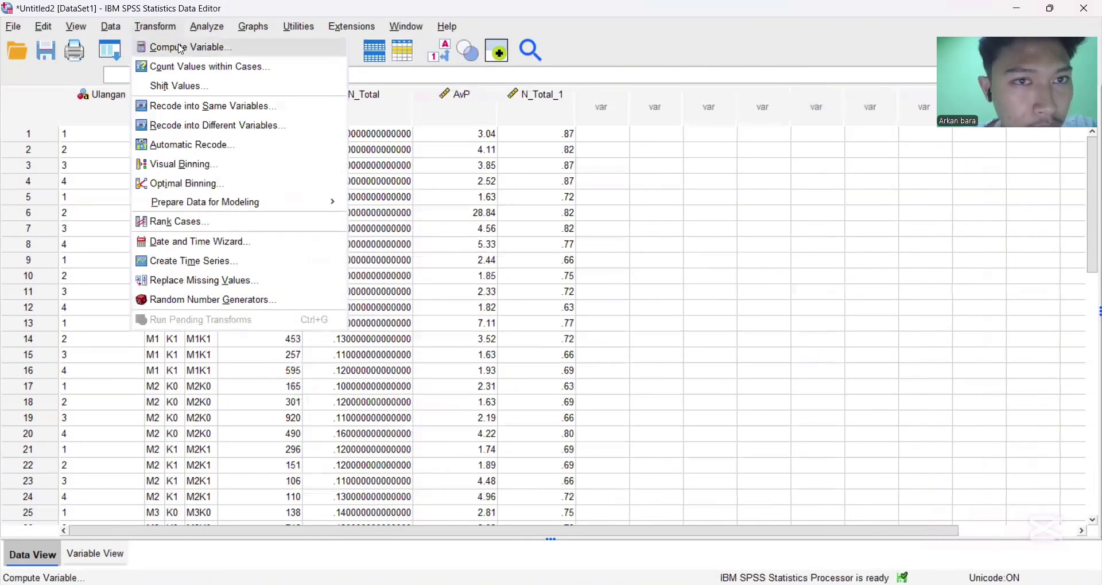
click(180, 49)
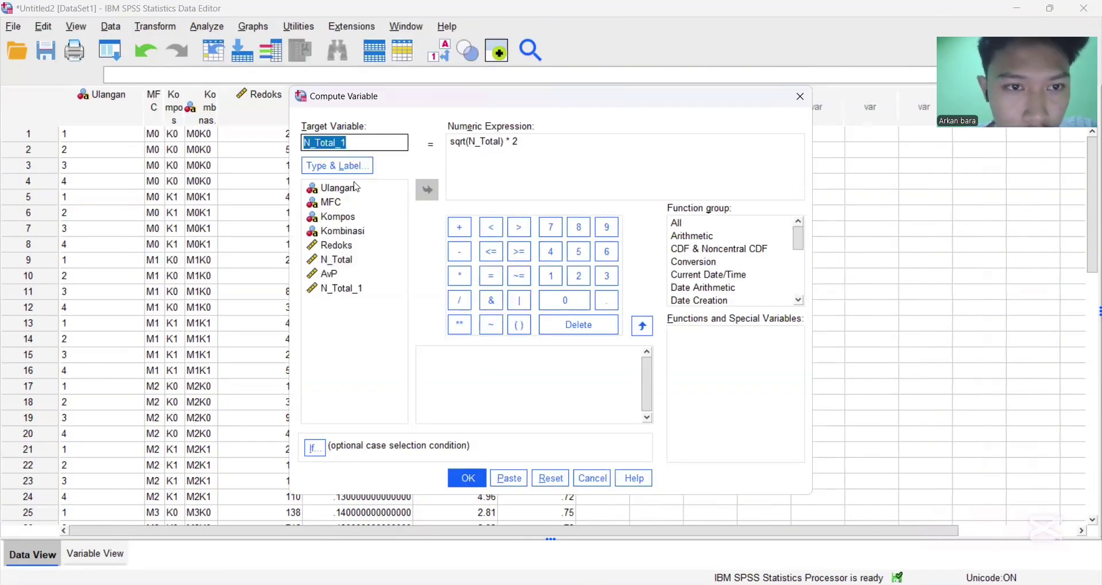
click(369, 146)
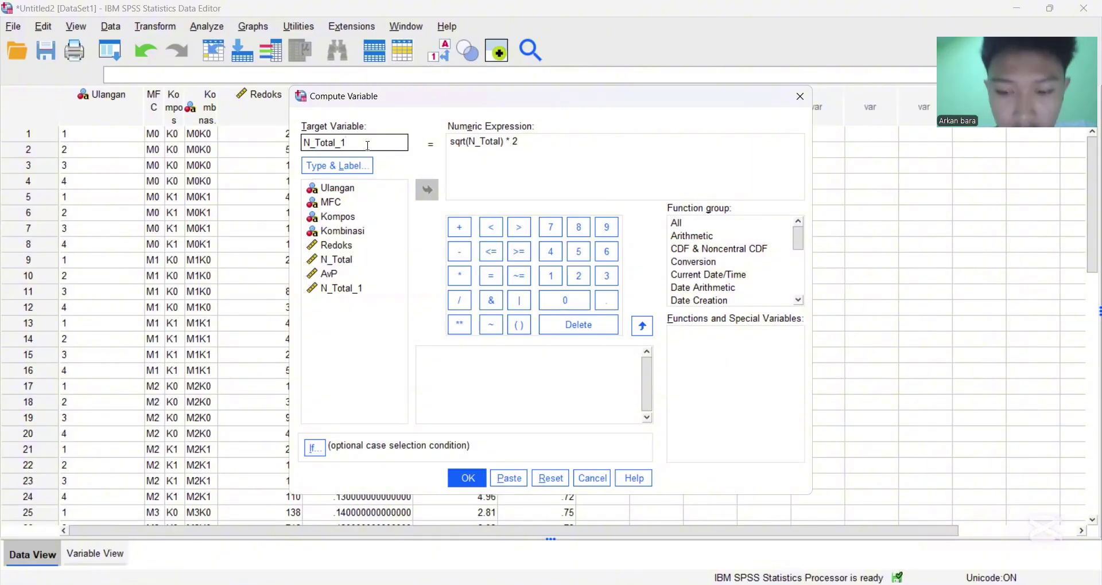
key(BackSpace)
key(BackSpace)
key(BackSpace)
key(BackSpace)
key(BackSpace)
key(BackSpace)
key(BackSpace)
key(BackSpace)
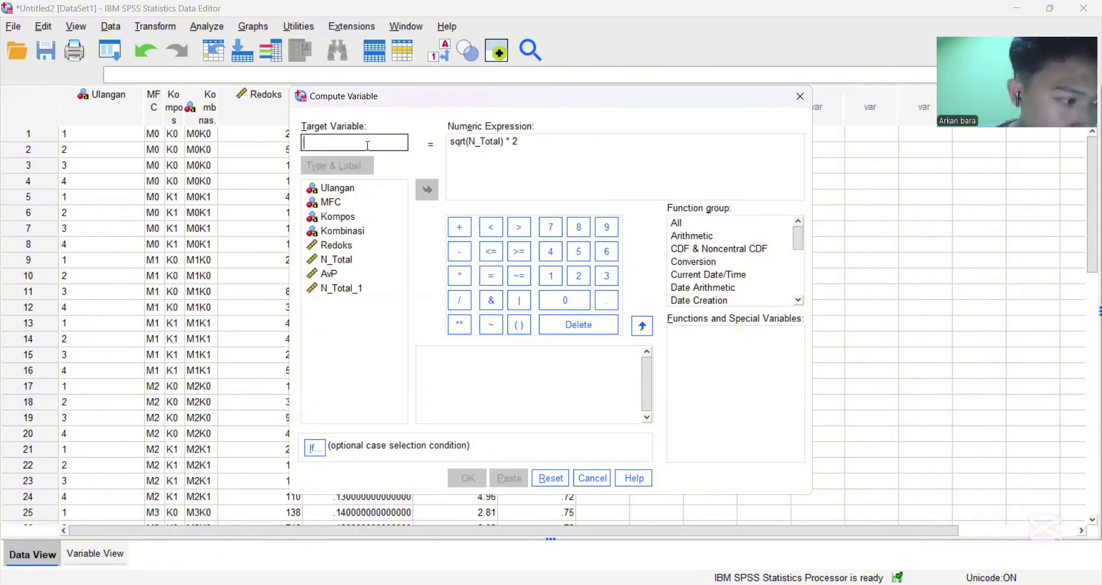
text(Pters)
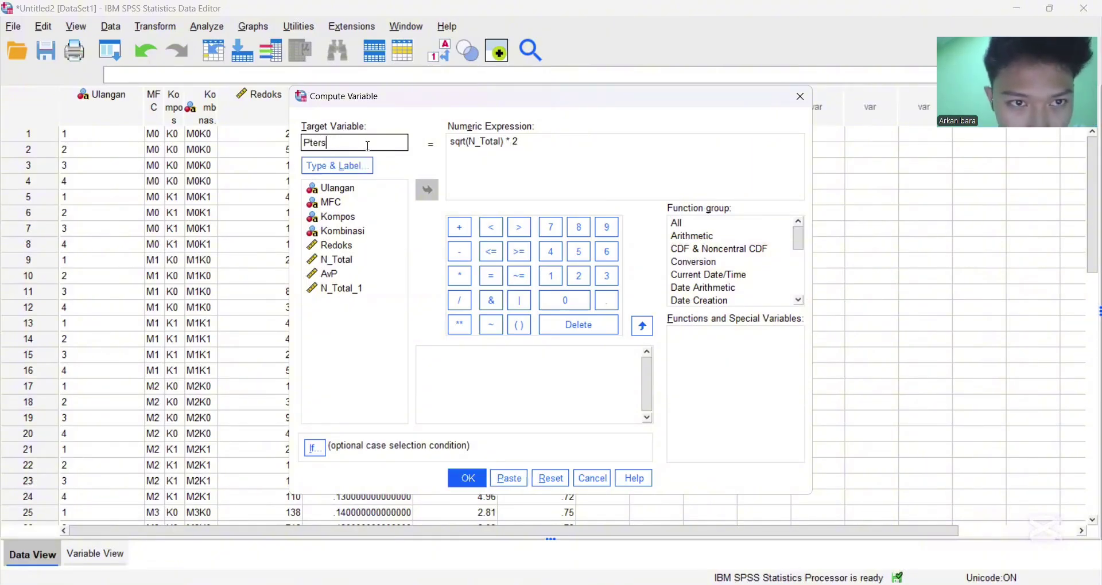
text(edia)
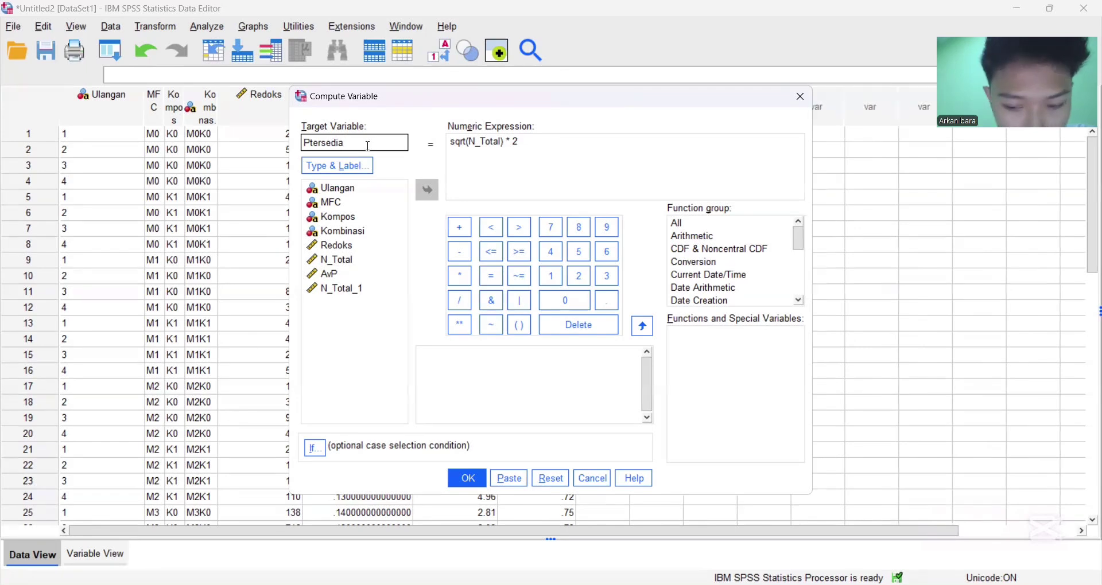
text(_1)
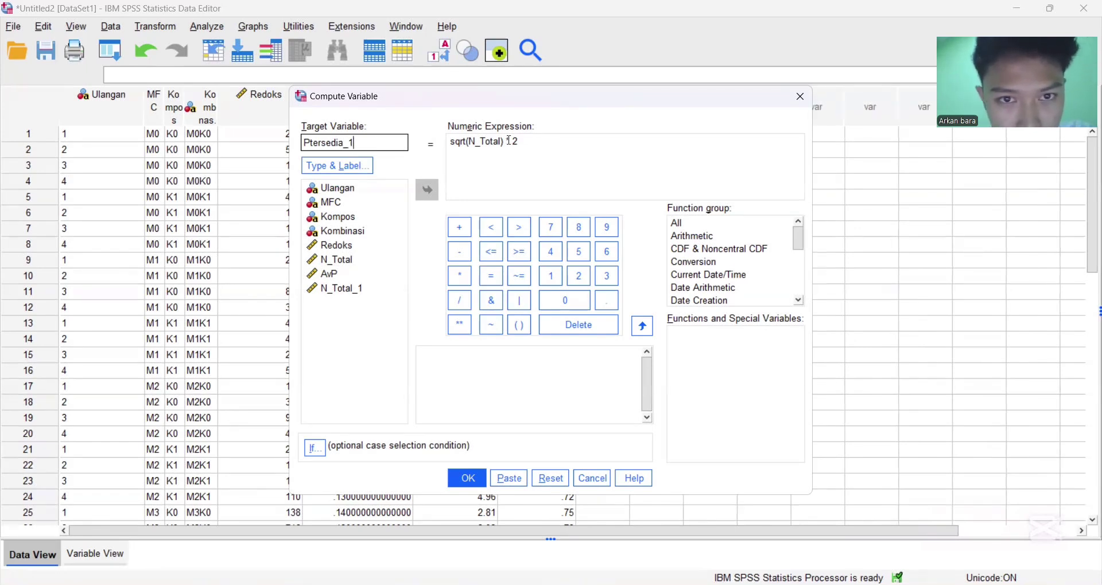
Replace the numeric expression for the target variable with sqrt(AvP)*2
drag(521, 142, 438, 143)
text(sq)
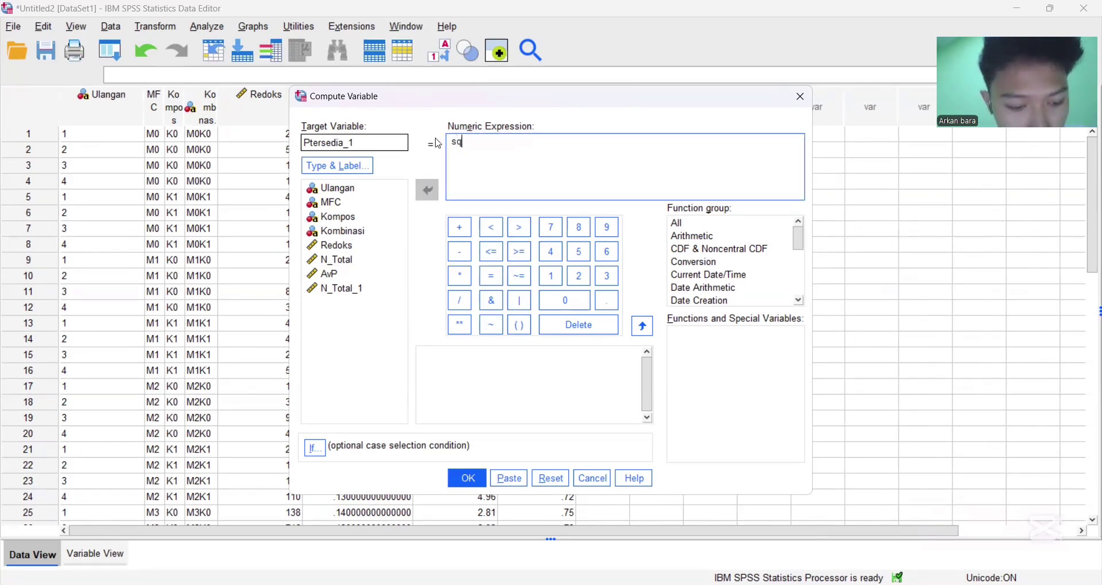
text(rt()
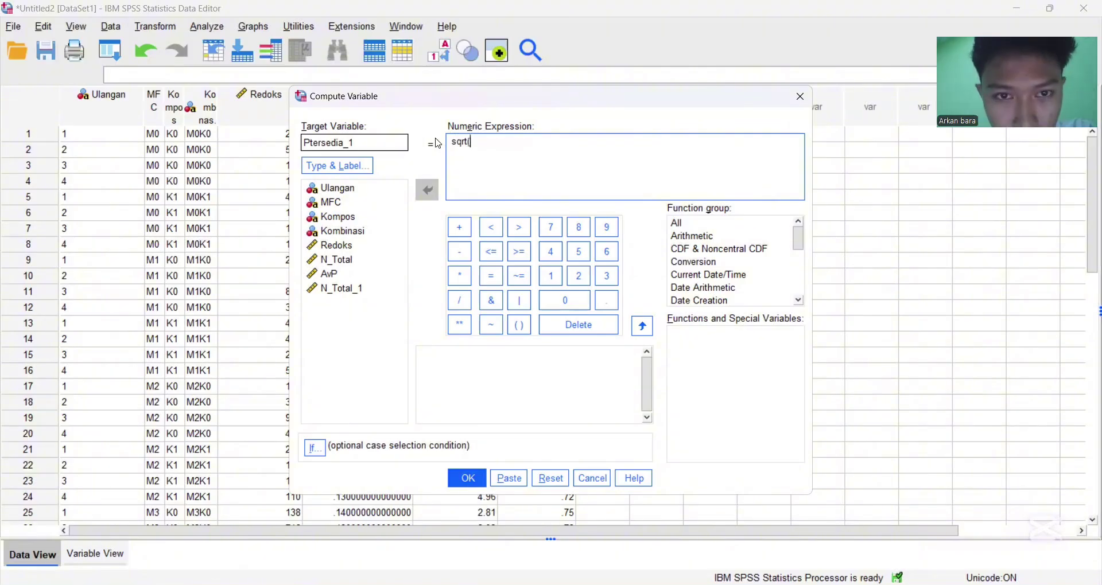
click(333, 275)
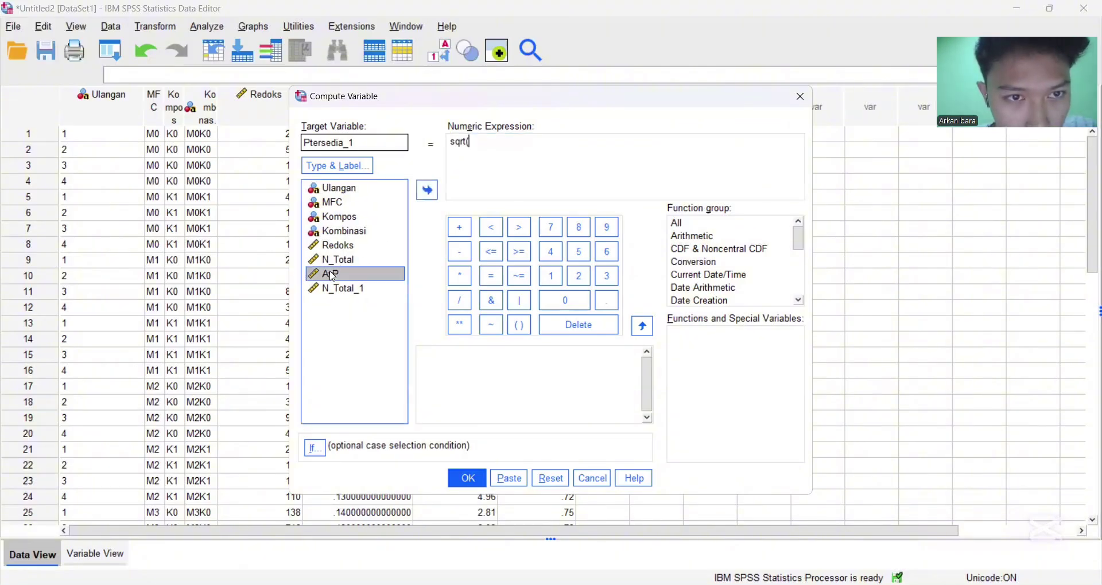
click(428, 191)
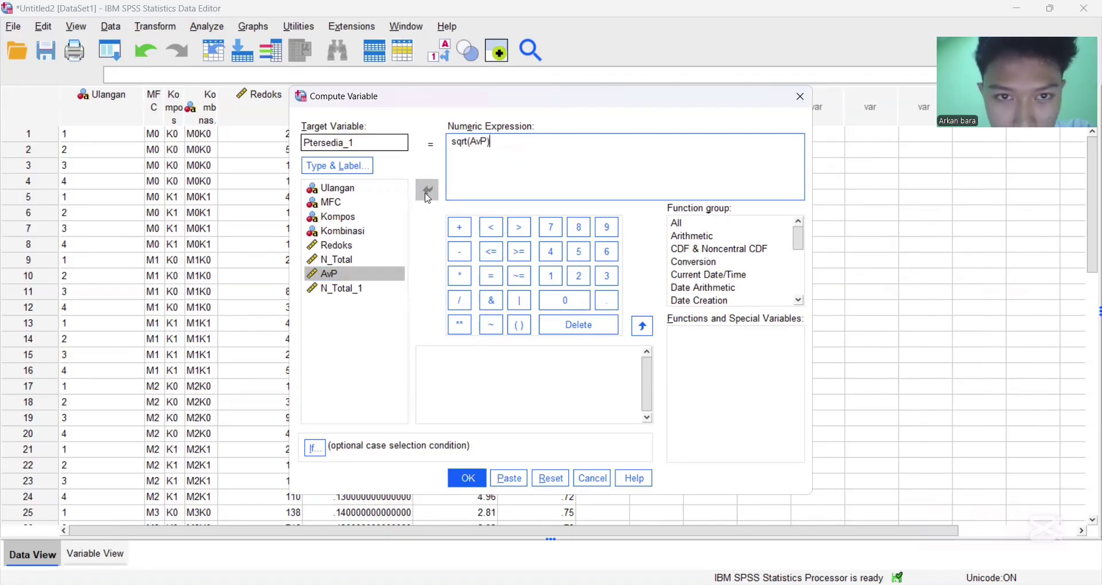
text())
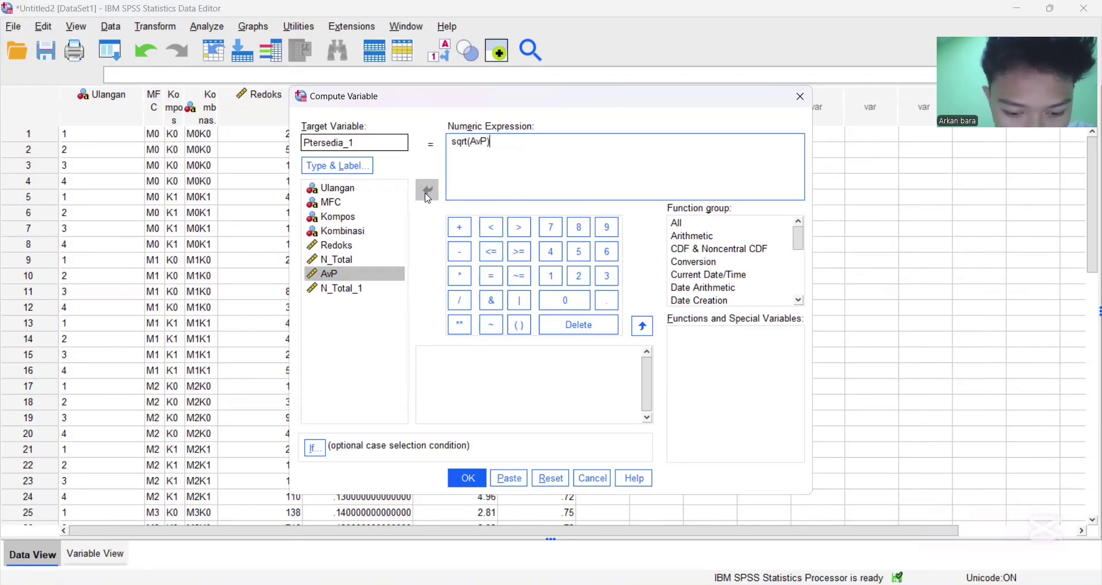
text(*2)
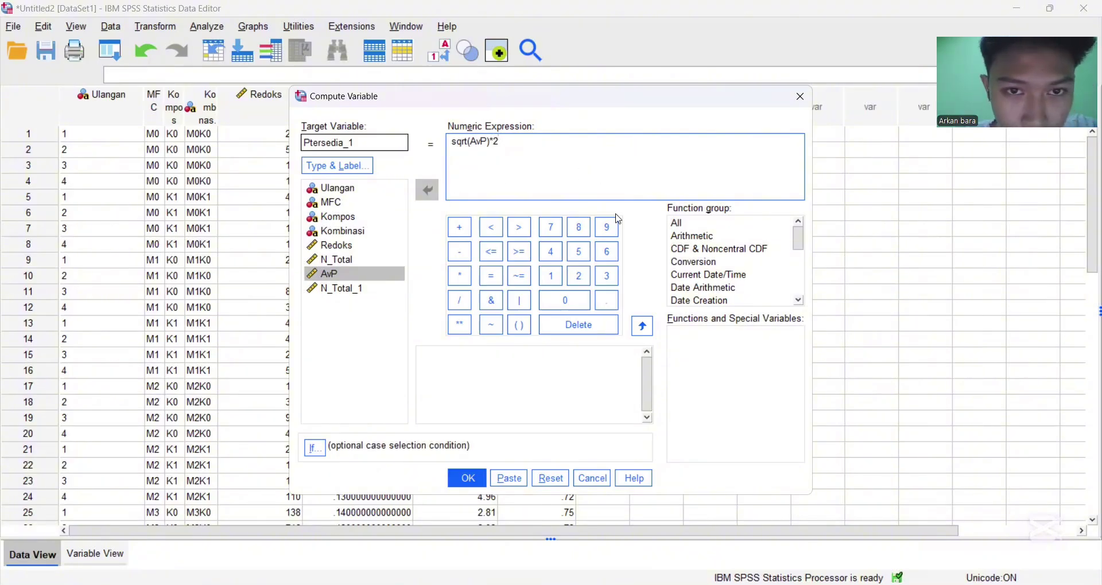
Run the Ptersedia_1 computation and minimize the output window to uncover the data
click(479, 480)
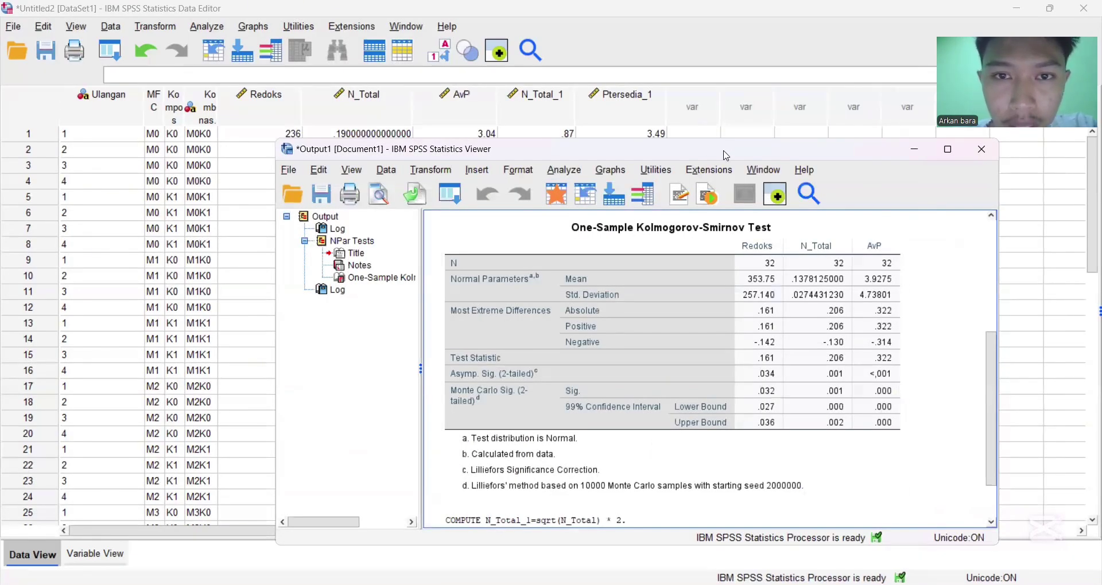
drag(726, 156, 561, 275)
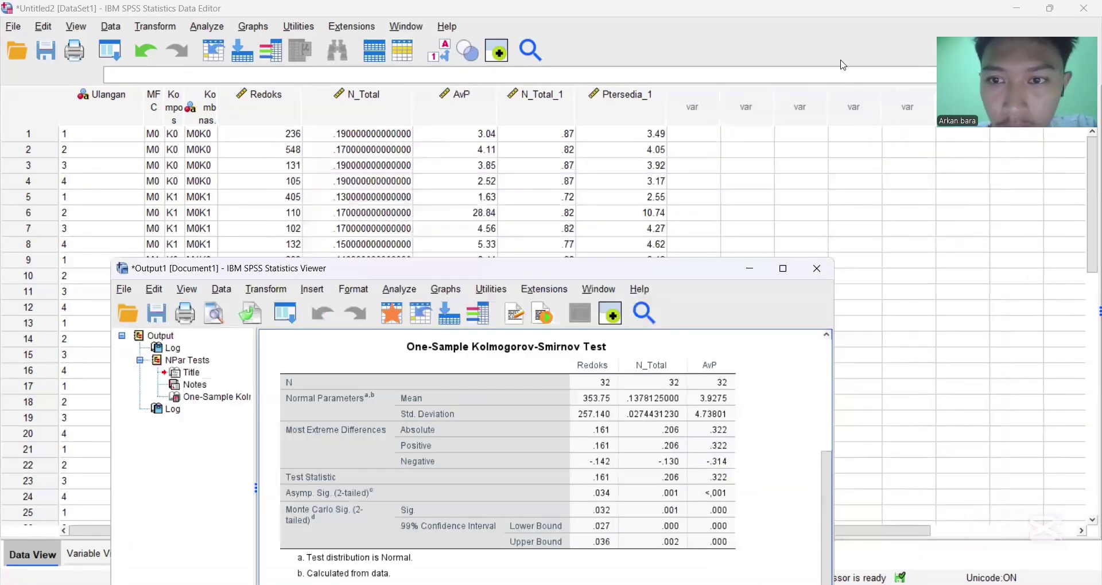
click(749, 270)
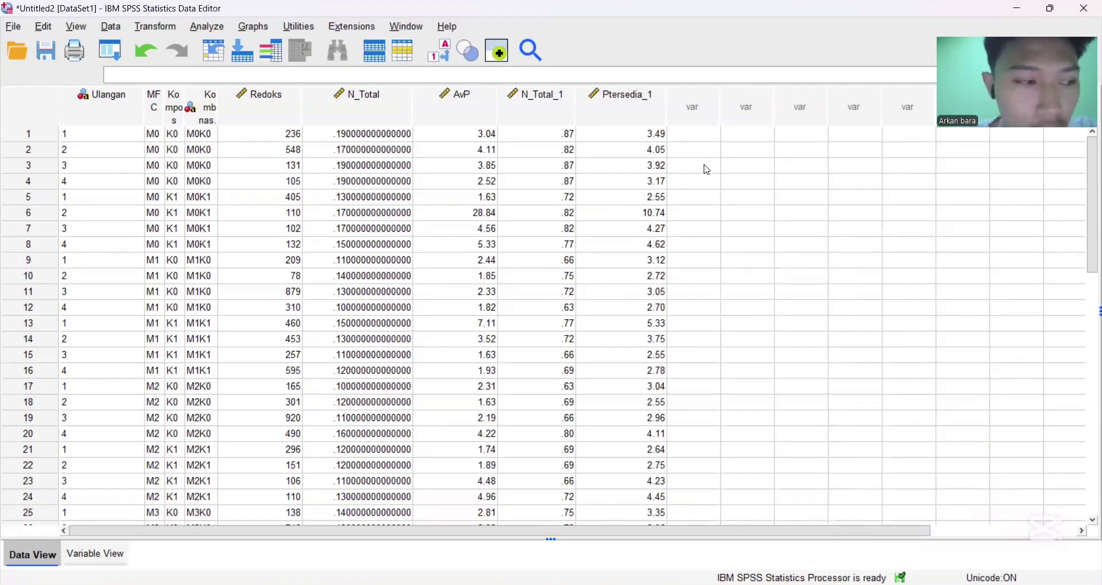
Set up a legacy one-sample Kolmogorov-Smirnov test and remove Redoks, N_Total and AvP from its test variables
click(211, 26)
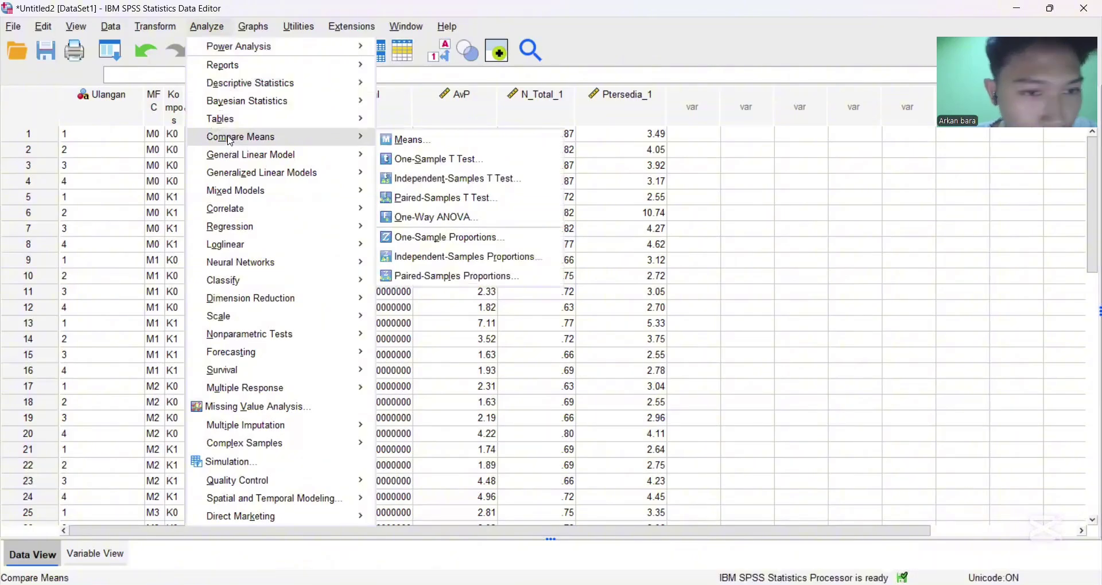
mouse_move(272, 333)
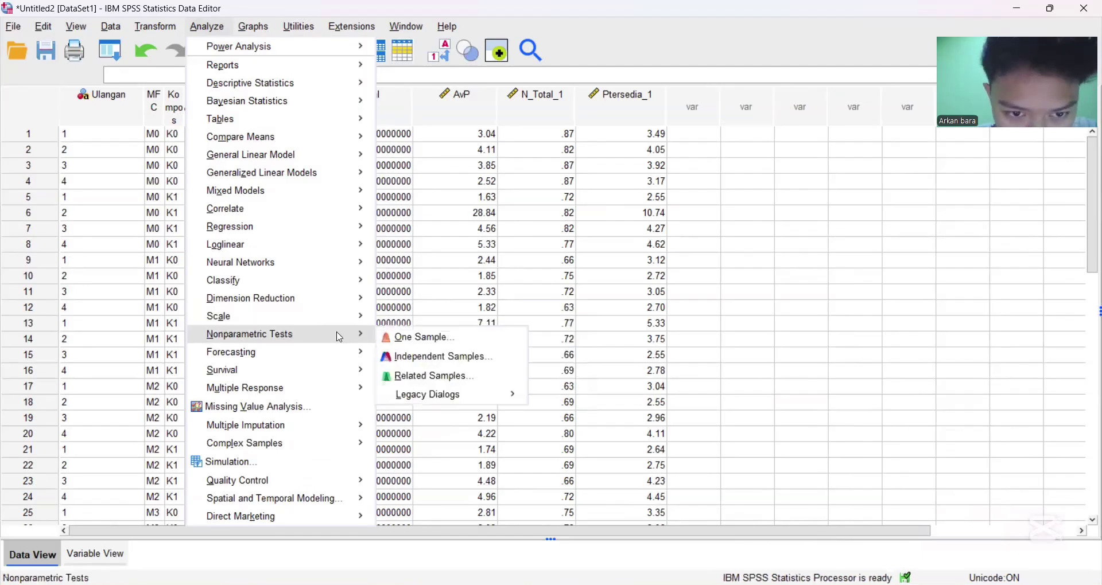
mouse_move(415, 397)
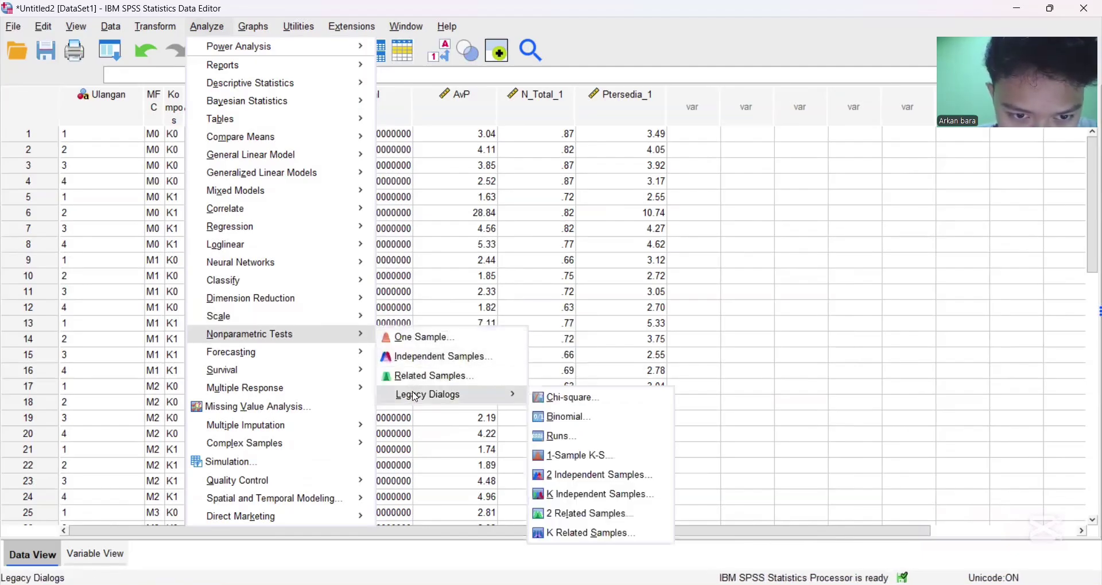
click(552, 457)
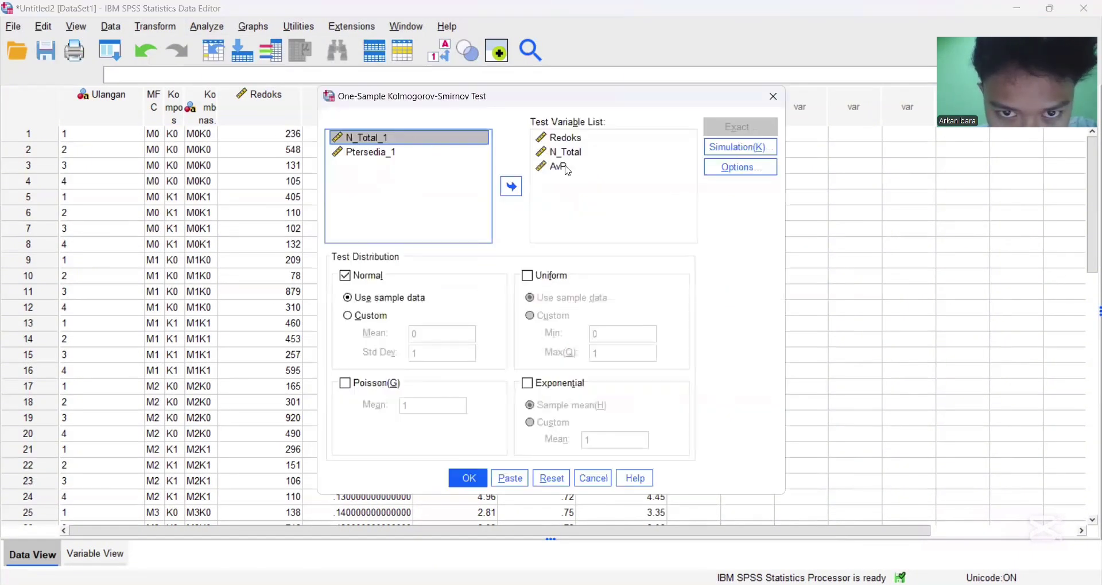
click(566, 169)
click(558, 139)
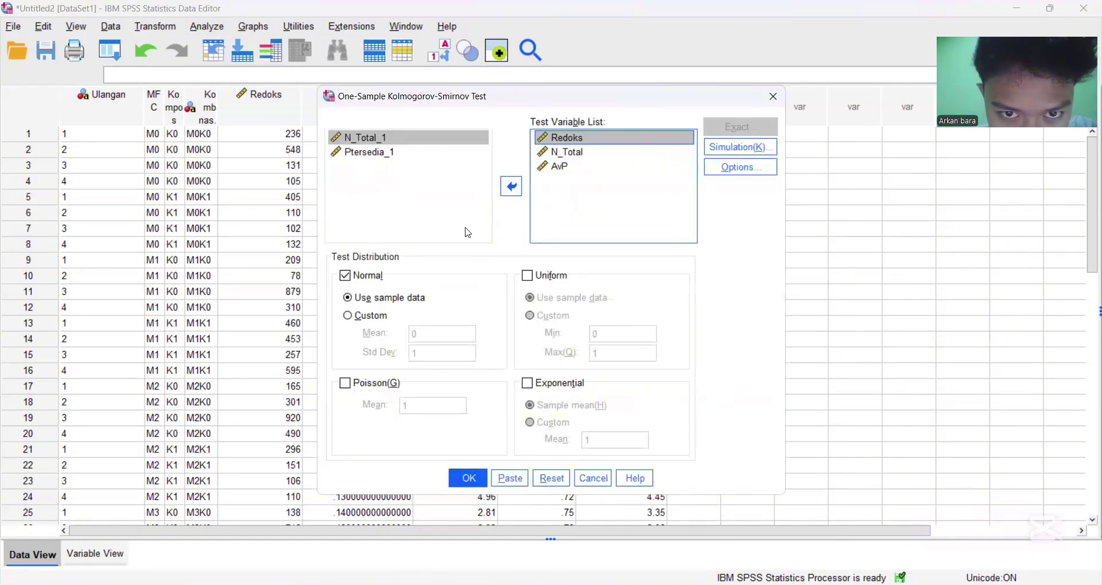
click(511, 186)
click(571, 140)
click(511, 187)
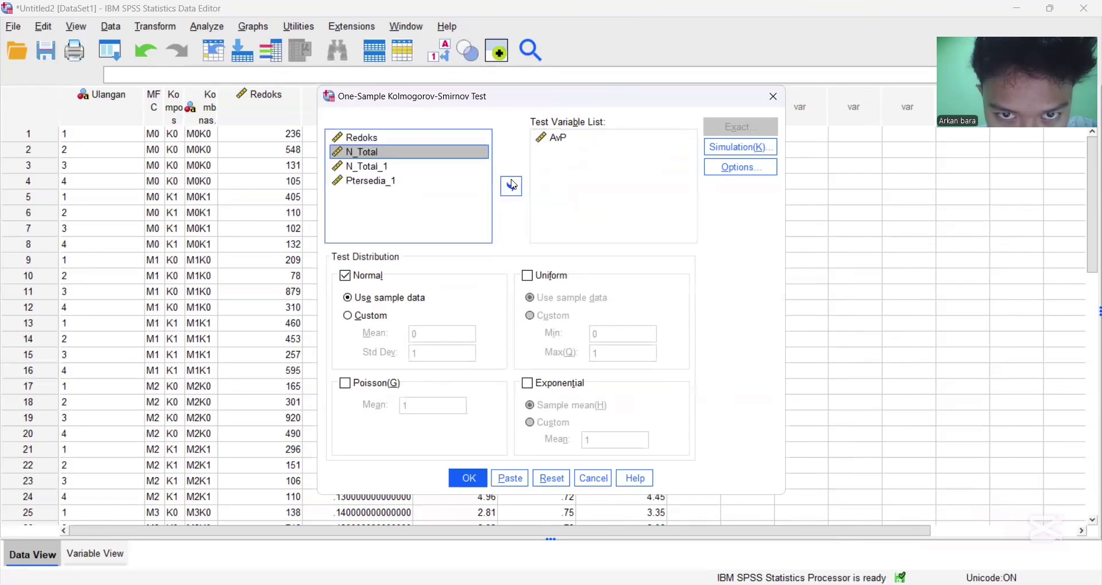
click(556, 138)
click(511, 186)
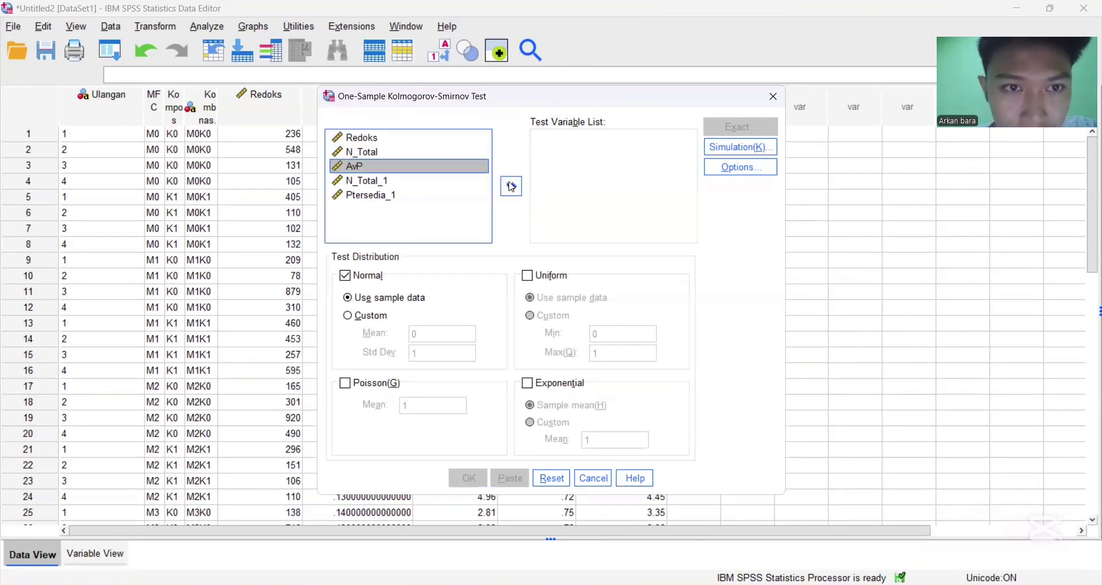
Add N_Total_1 and Ptersedia_1 as test variables and run the Kolmogorov-Smirnov test against the normal distribution
ctrl+click(385, 182)
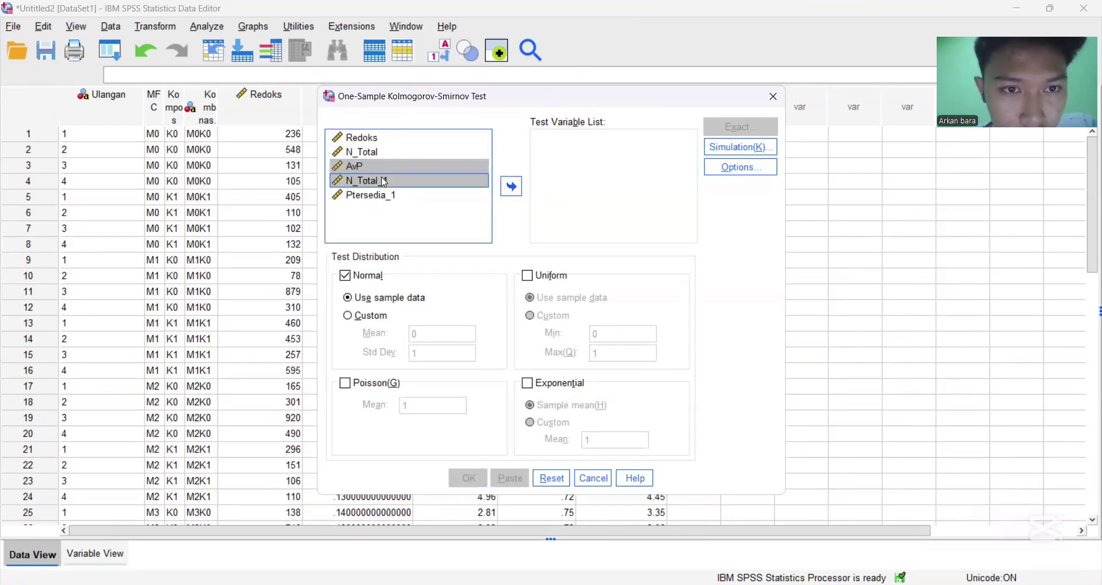
ctrl+click(379, 166)
ctrl+click(383, 196)
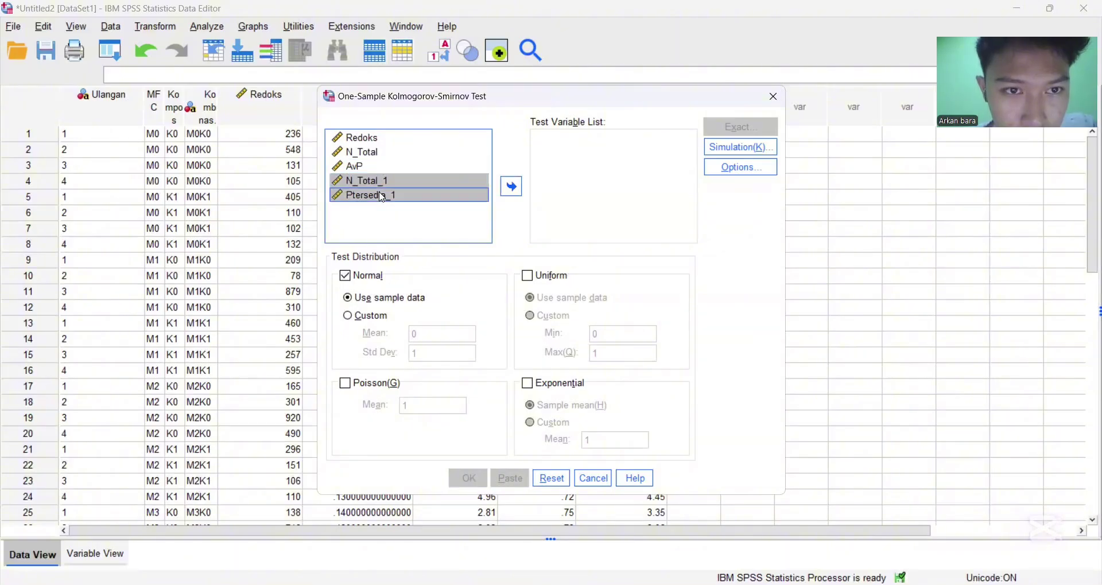
click(512, 186)
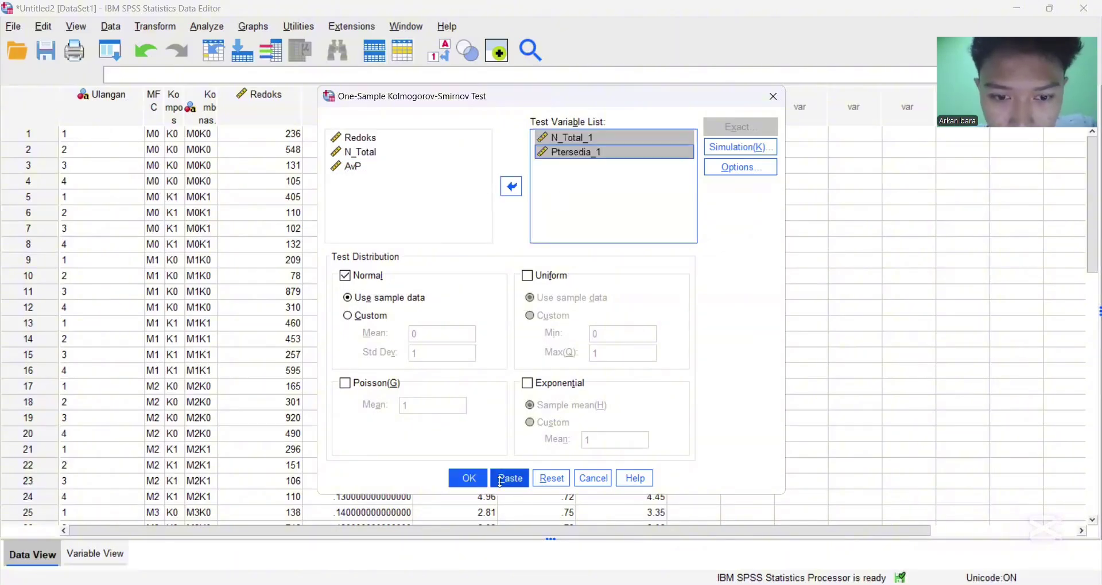
click(470, 478)
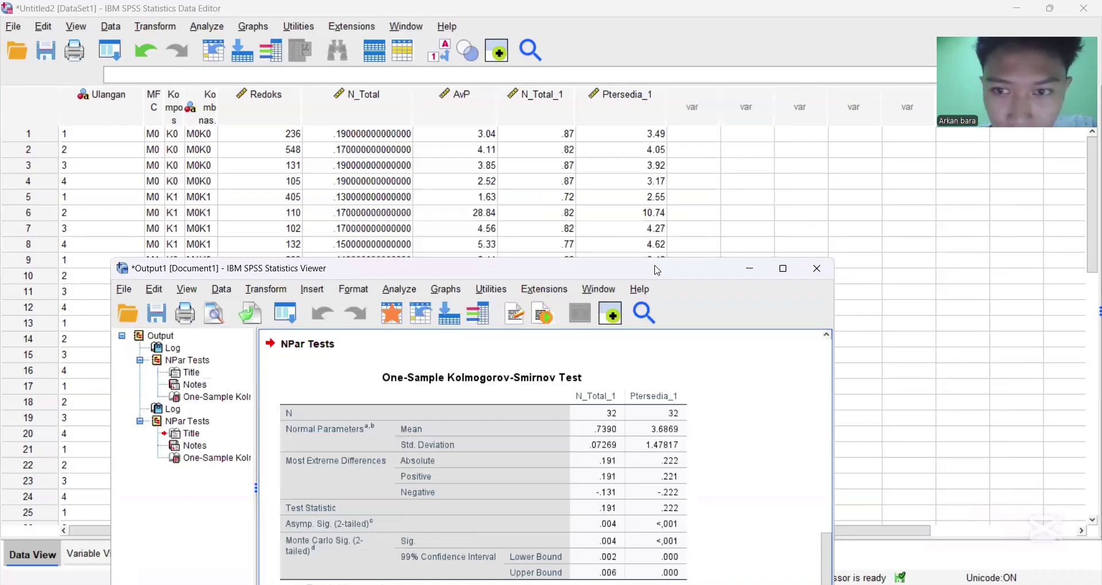
Examine the significance values for N_Total_1 and Ptersedia_1 in the new Kolmogorov-Smirnov table, and minimize the output window
drag(656, 270, 711, 84)
drag(876, 368, 884, 395)
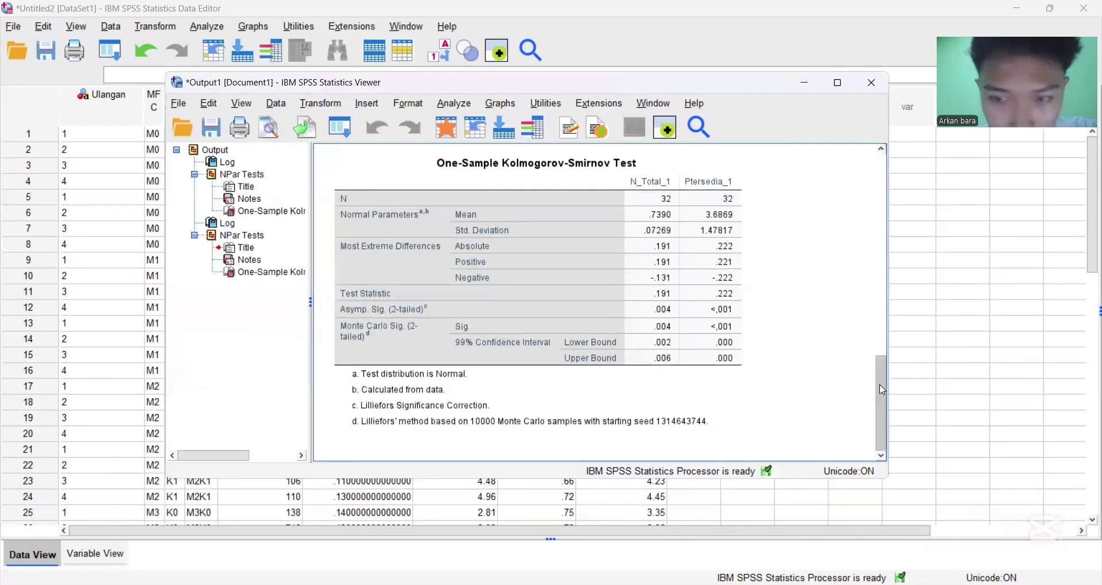
mouse_move(882, 390)
mouse_down()
mouse_move(881, 366)
mouse_move(884, 405)
mouse_up()
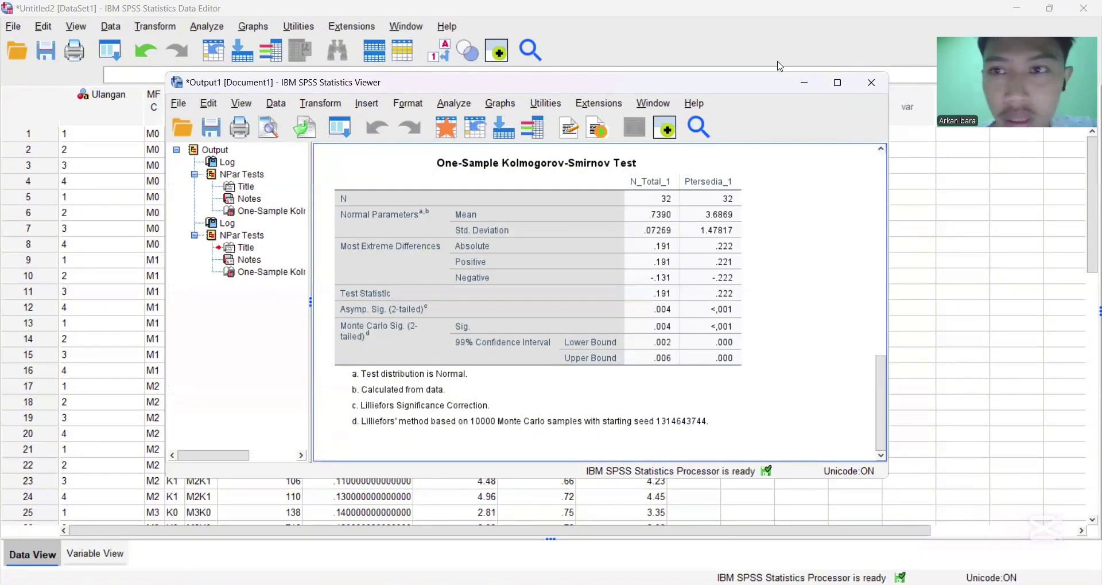
click(807, 85)
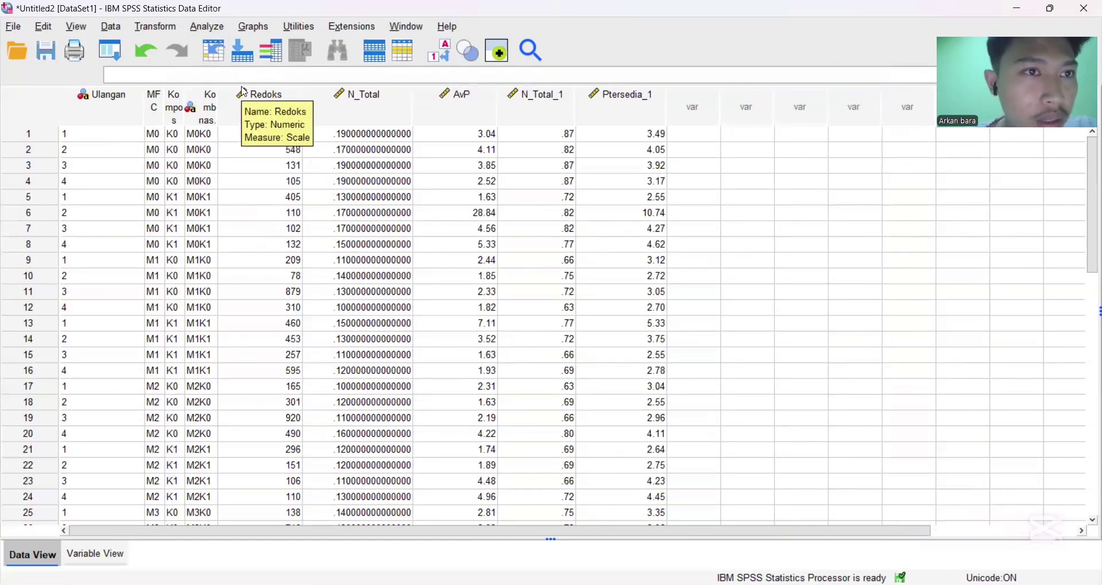
Start a nonparametric independent-samples test and switch its fields to custom field assignments
click(207, 27)
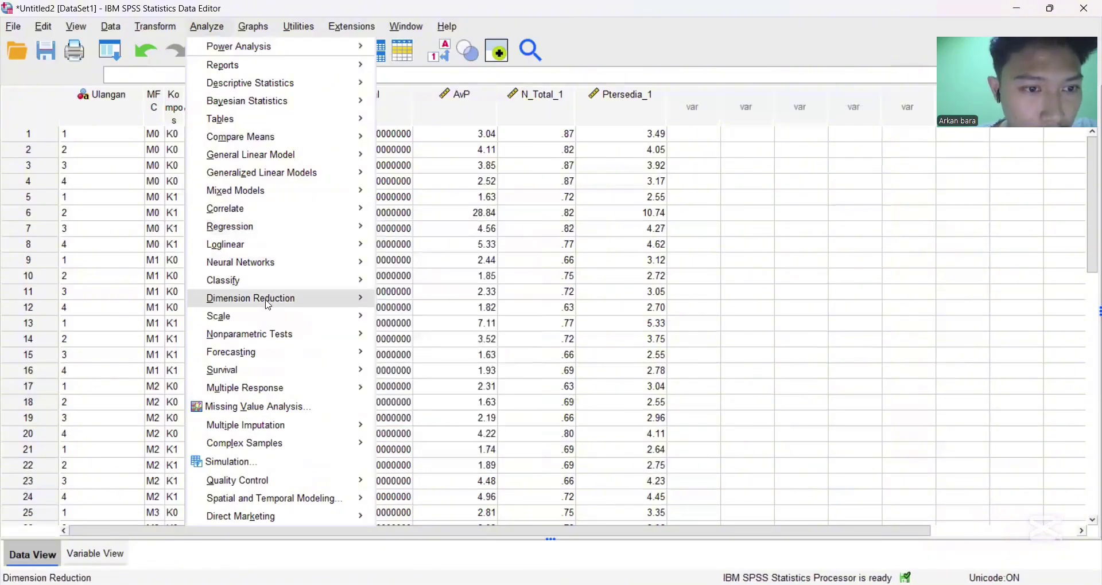
mouse_move(265, 334)
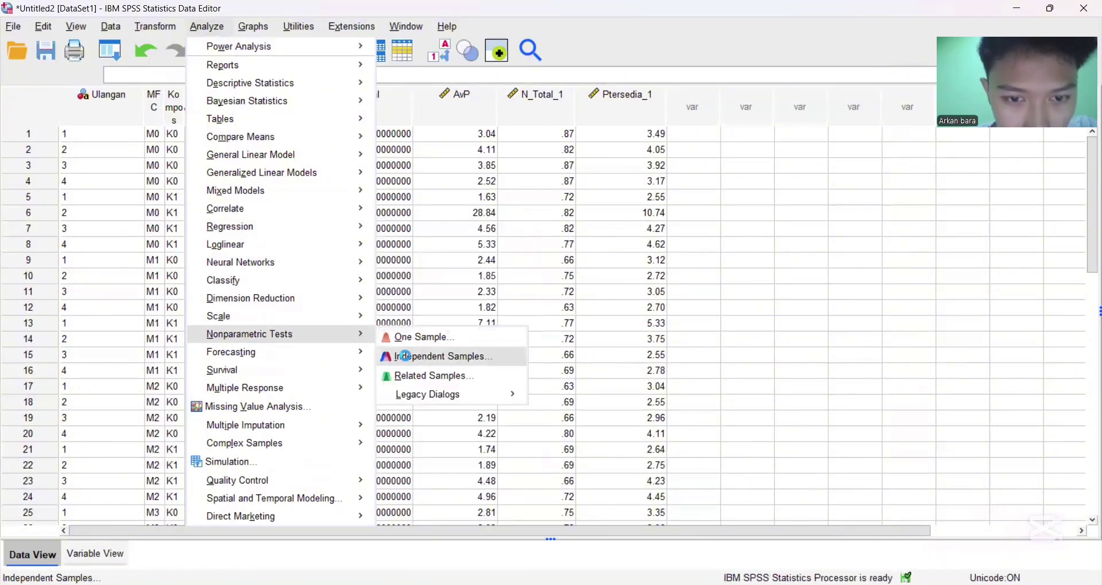
click(405, 356)
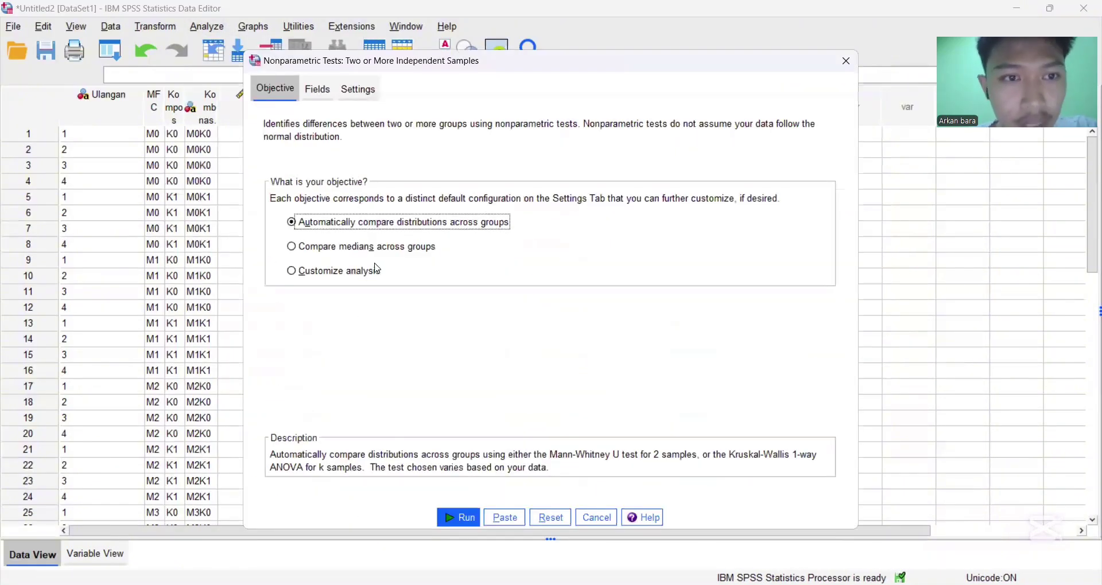
click(317, 89)
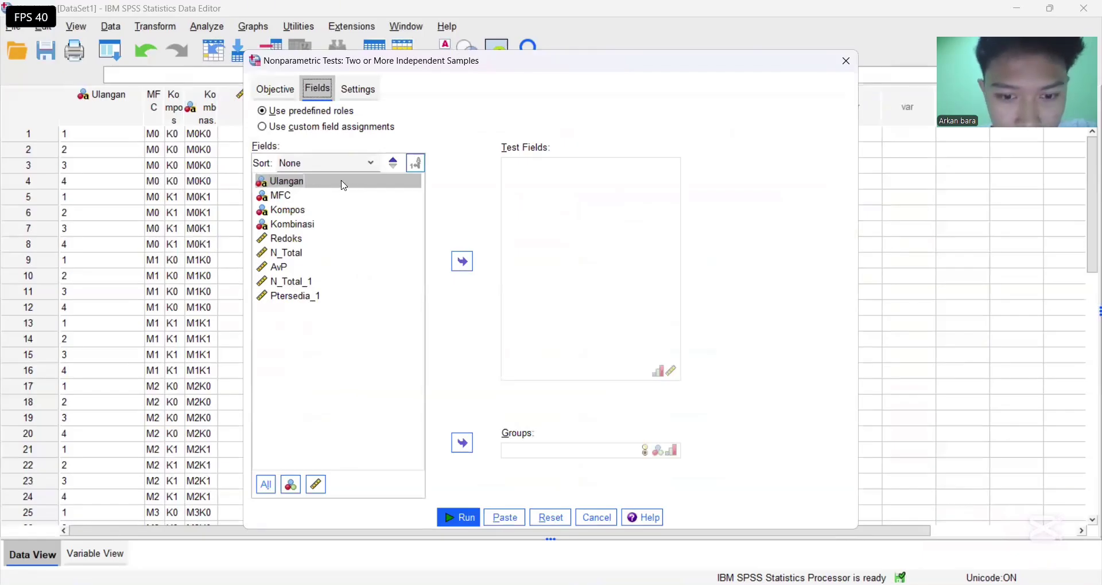
click(264, 127)
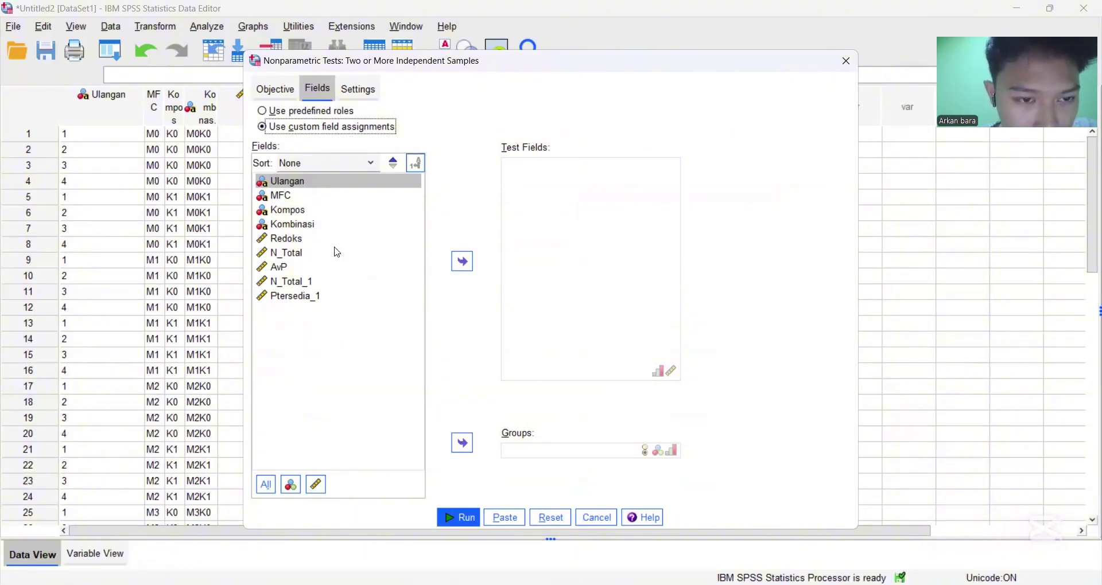
Add N_Total_1, Ptersedia_1 and Redoks as the test fields of the independent-samples test
ctrl+click(286, 260)
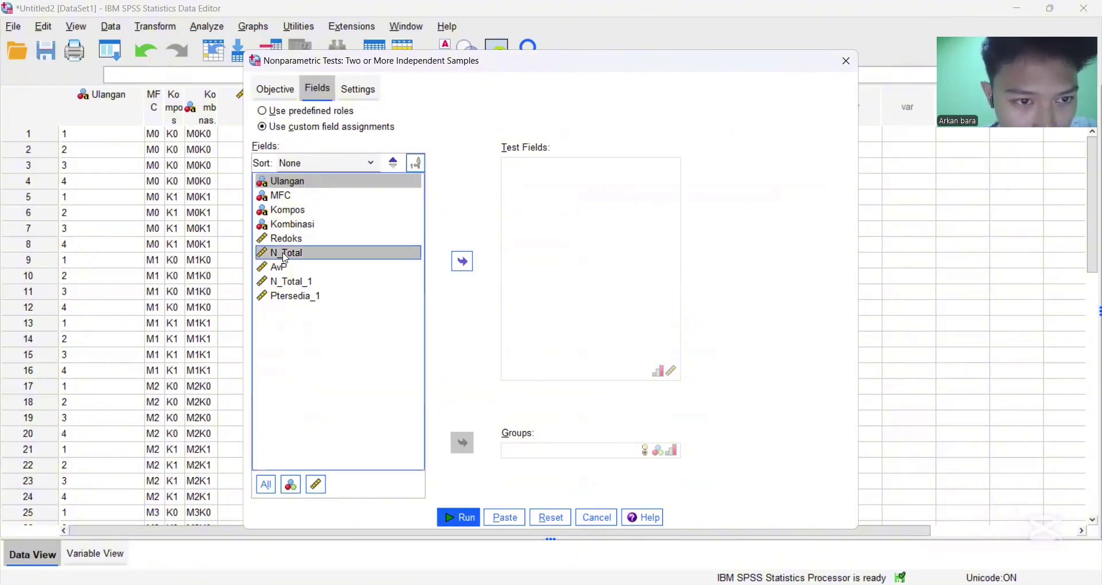
ctrl+click(286, 260)
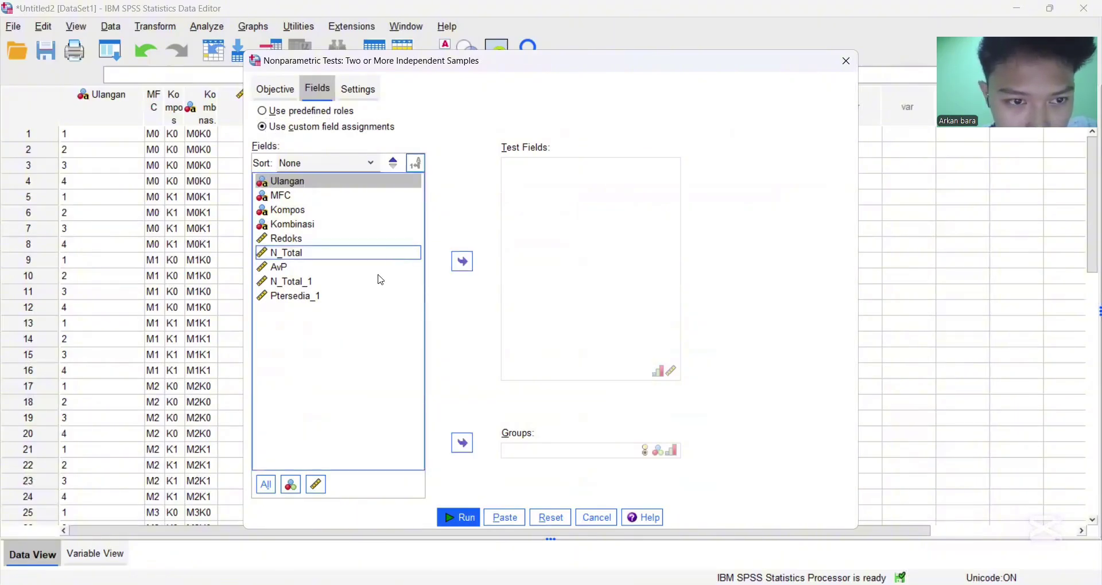
click(293, 285)
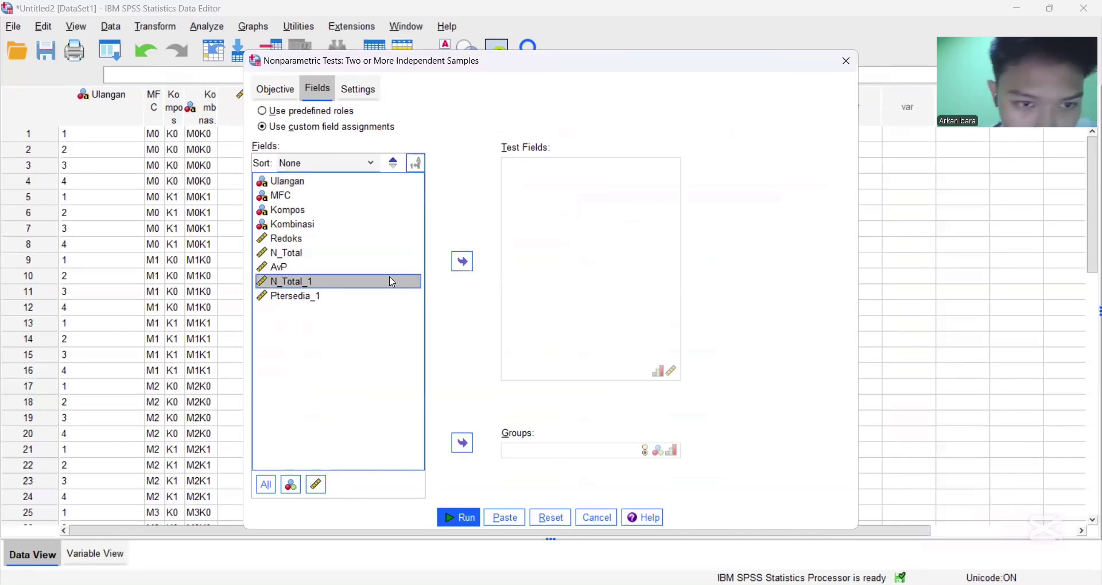
click(462, 262)
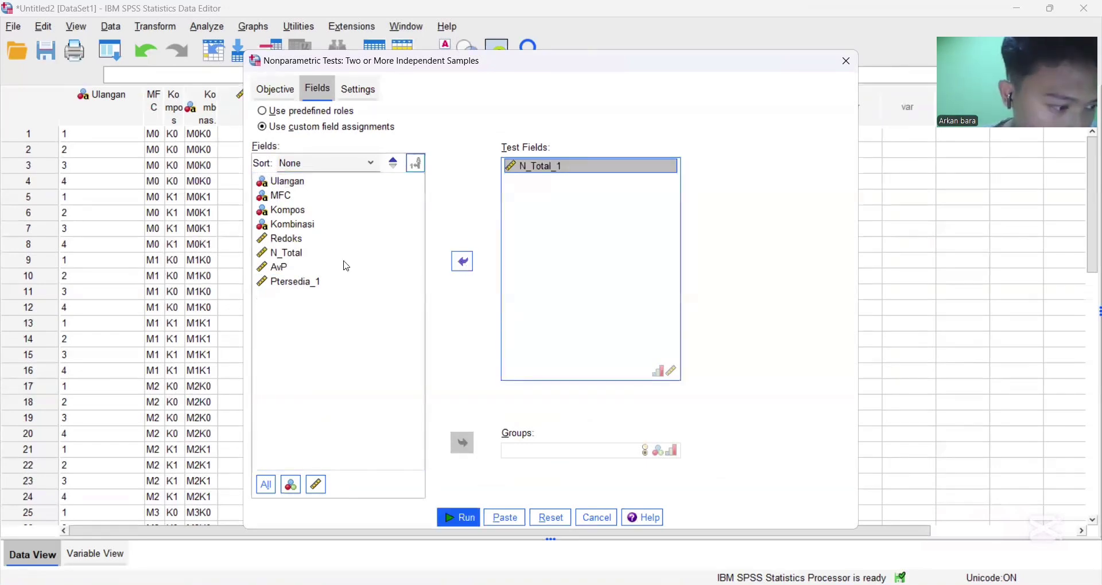
click(294, 286)
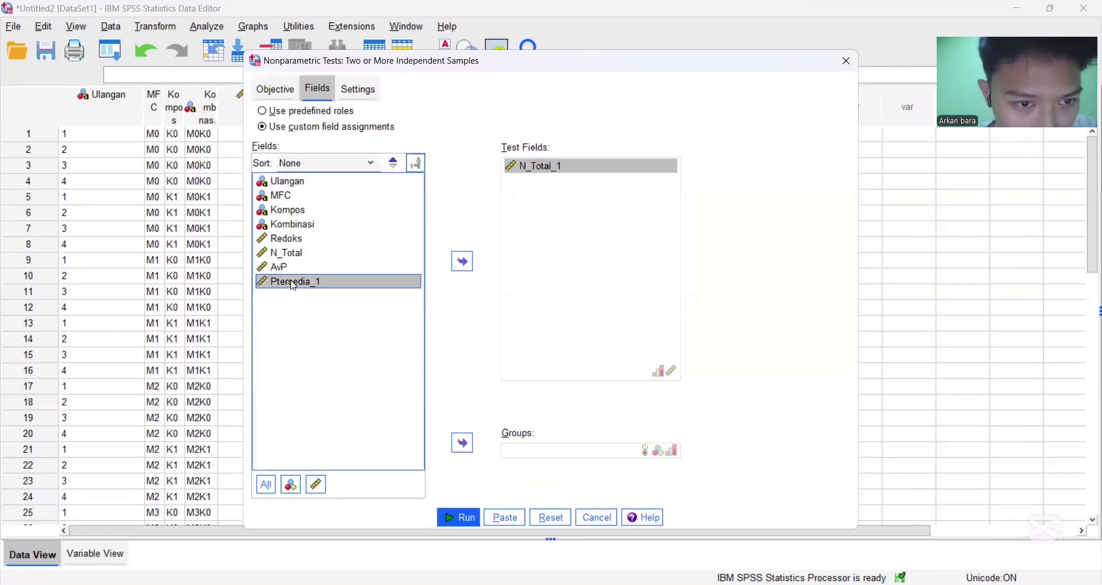
click(462, 263)
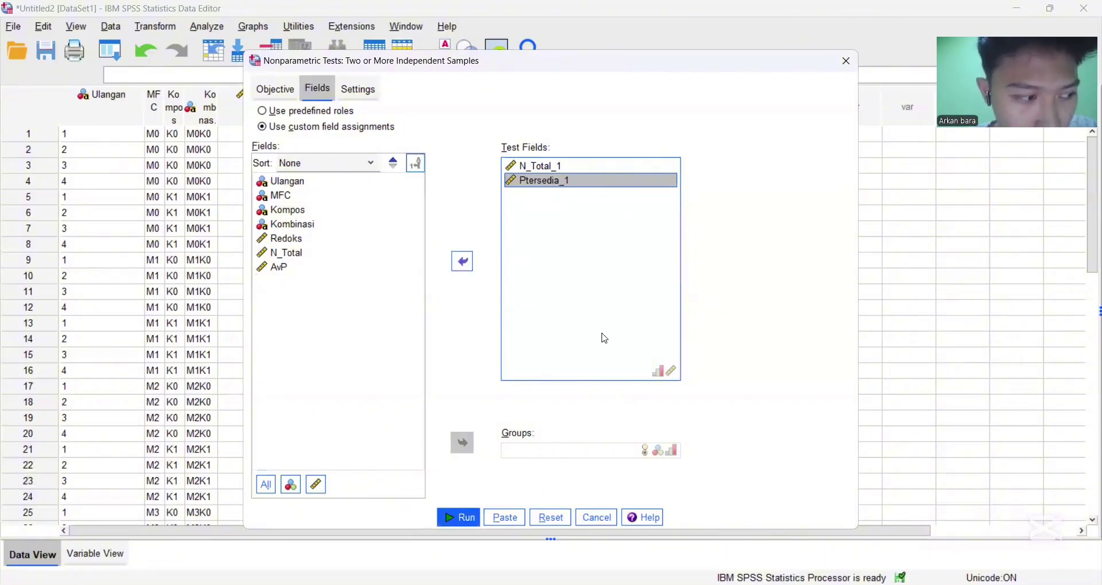
click(287, 238)
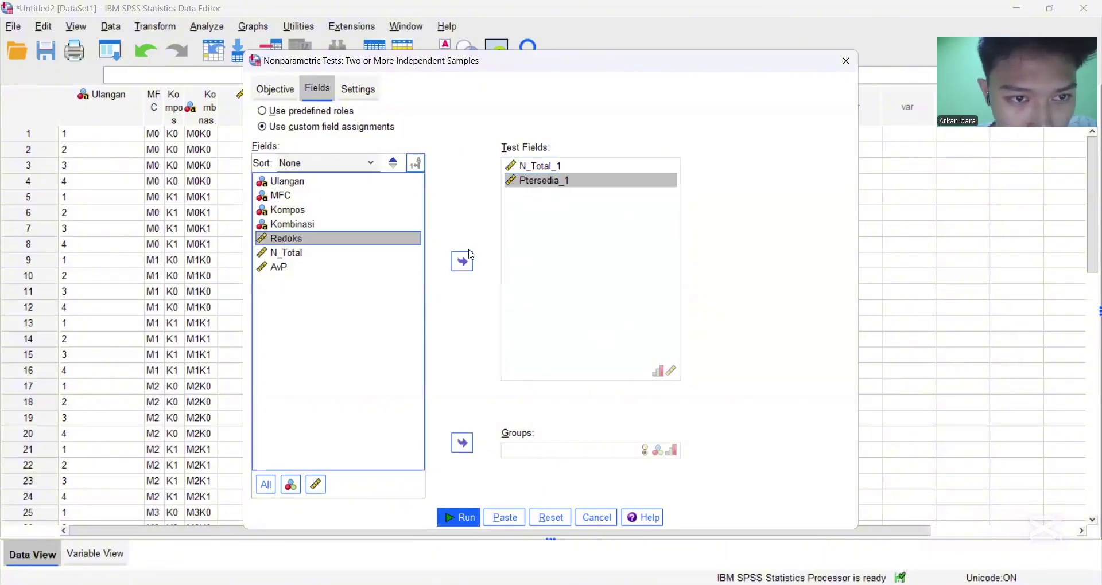
click(465, 262)
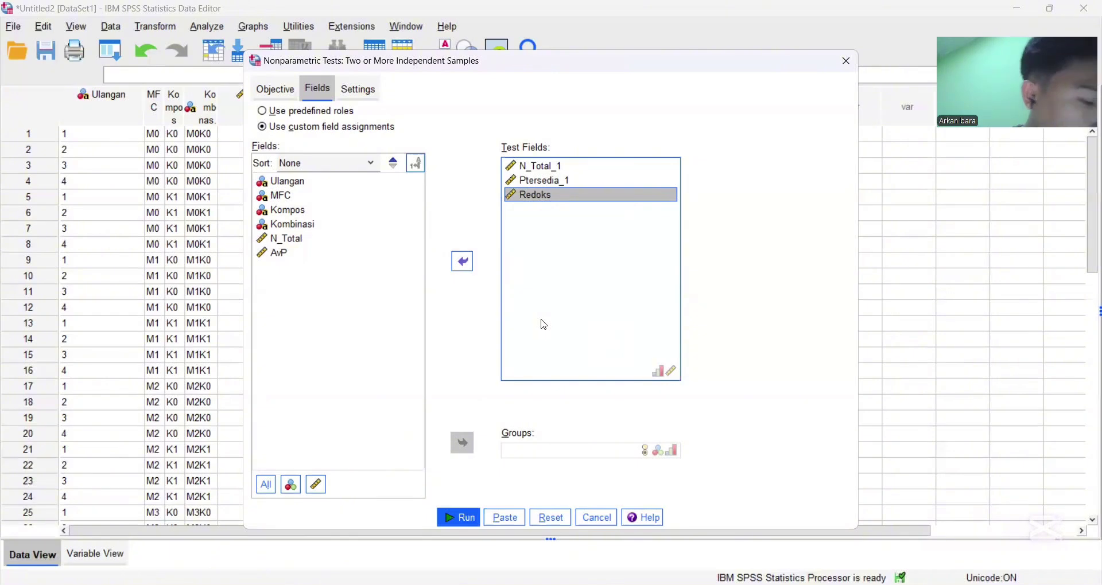
Run the independent-samples test with Kombinasi as the grouping field, and minimize the output window
click(613, 456)
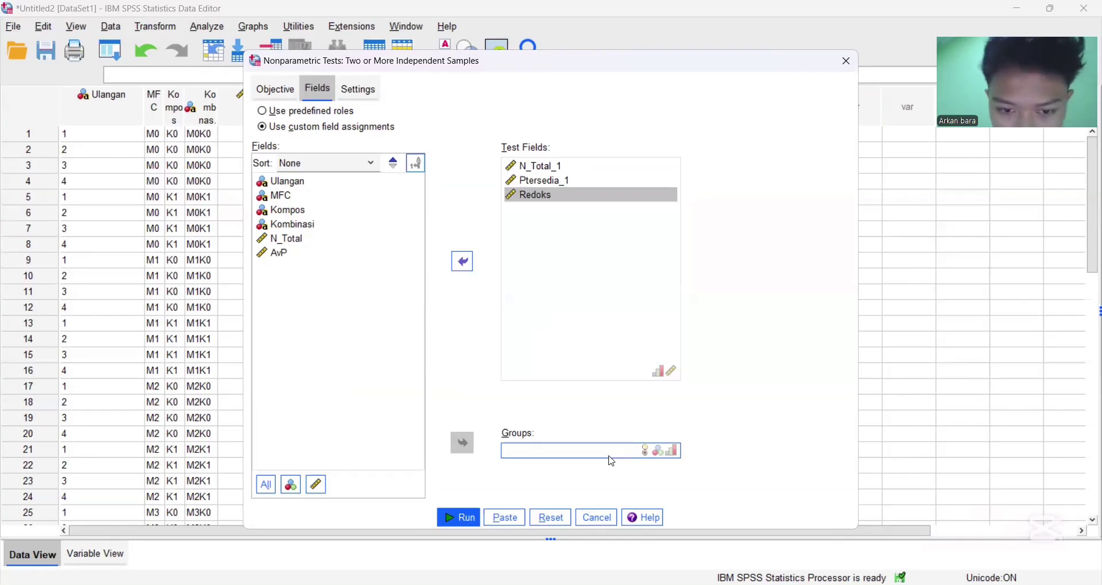
click(589, 451)
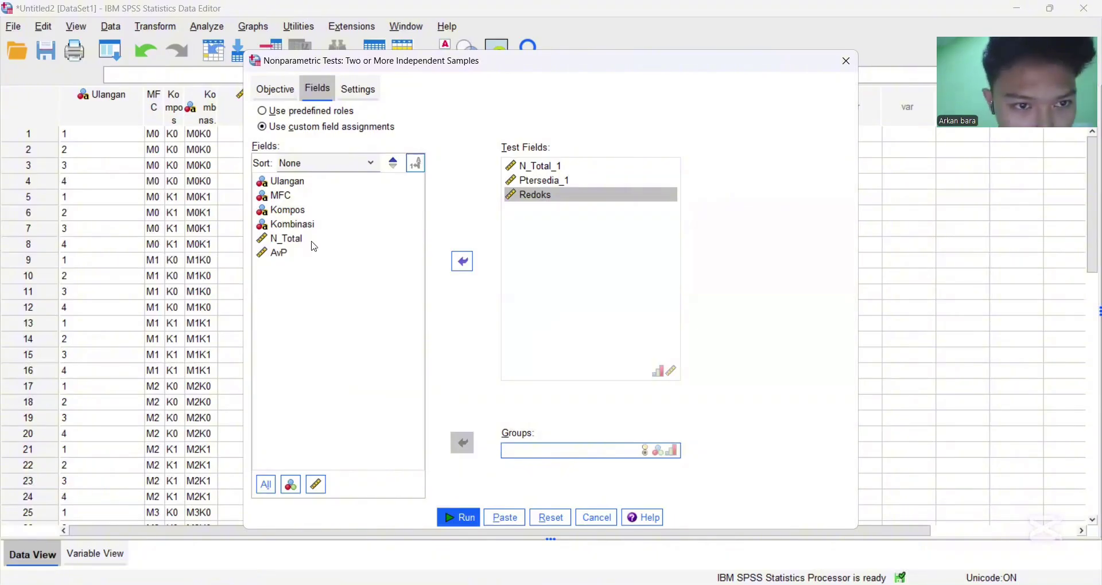
click(282, 225)
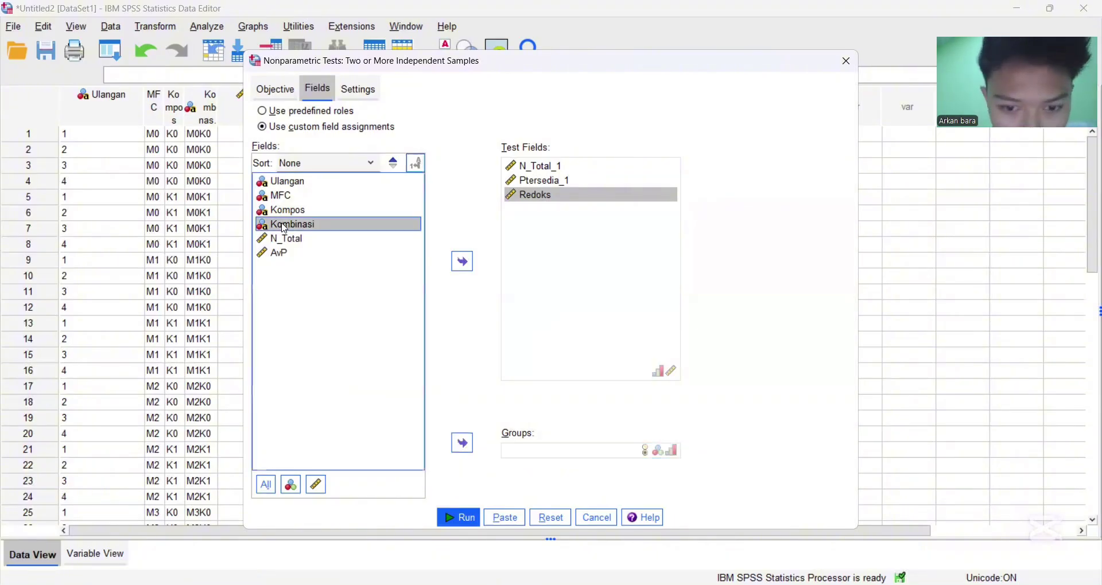
click(464, 444)
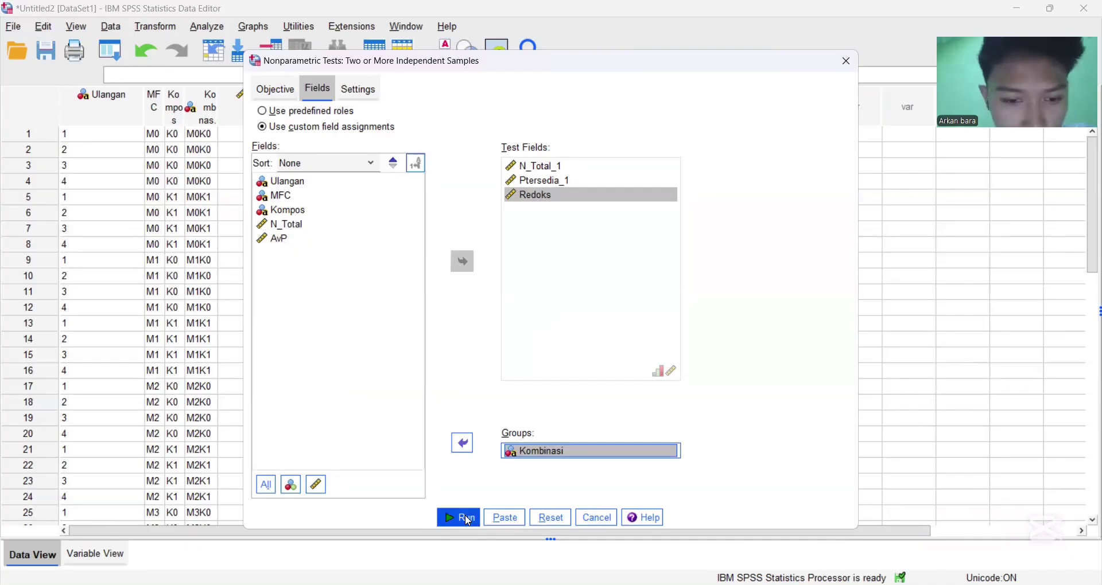
click(469, 521)
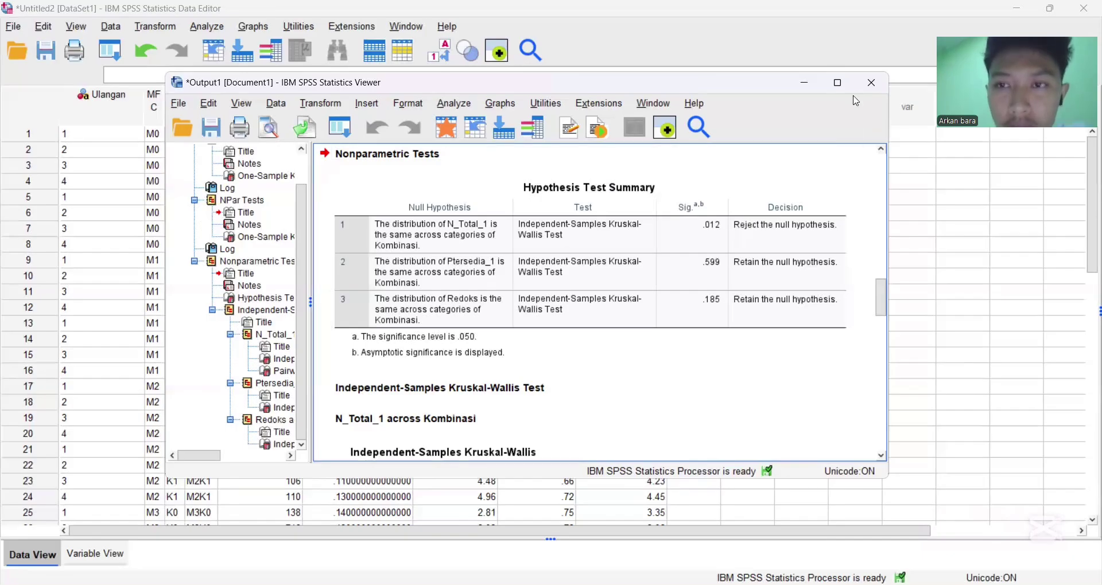
click(802, 82)
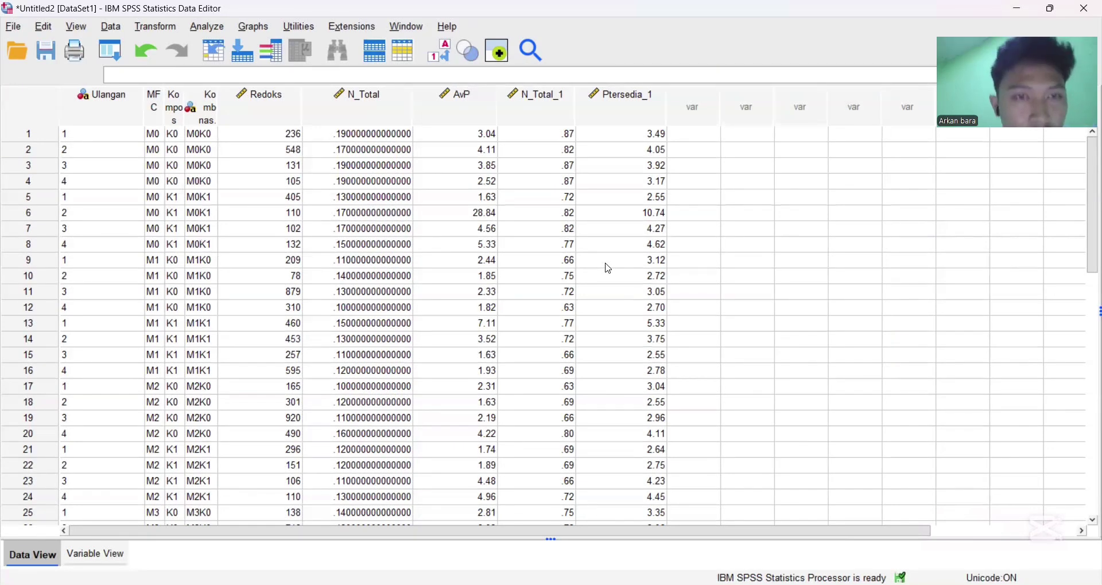
Set up a bivariate correlation with Redoks, N_Total_1 and Ptersedia_1 as its variables
click(200, 28)
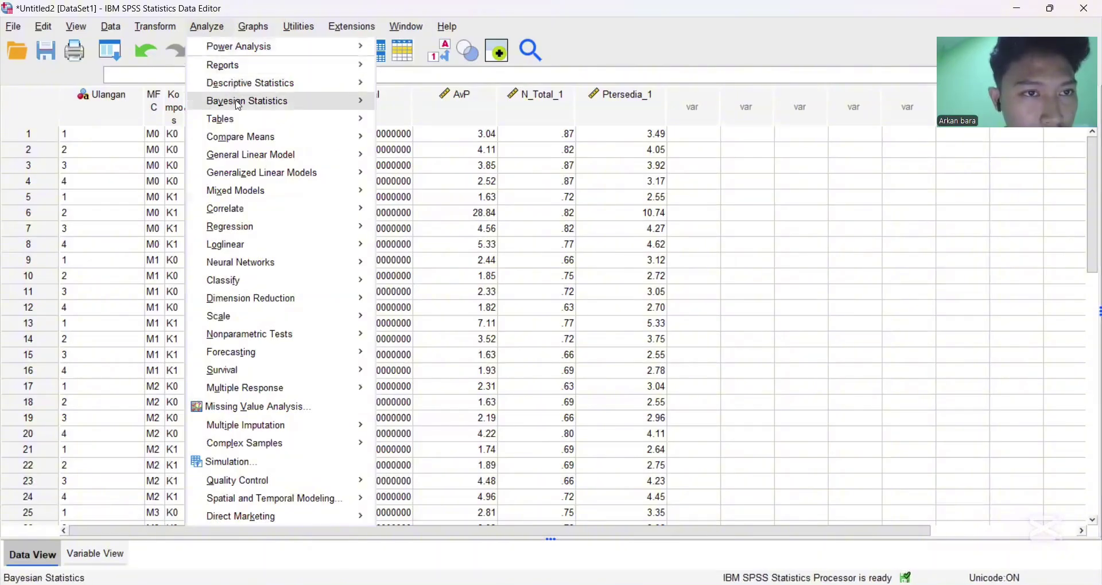
mouse_move(270, 209)
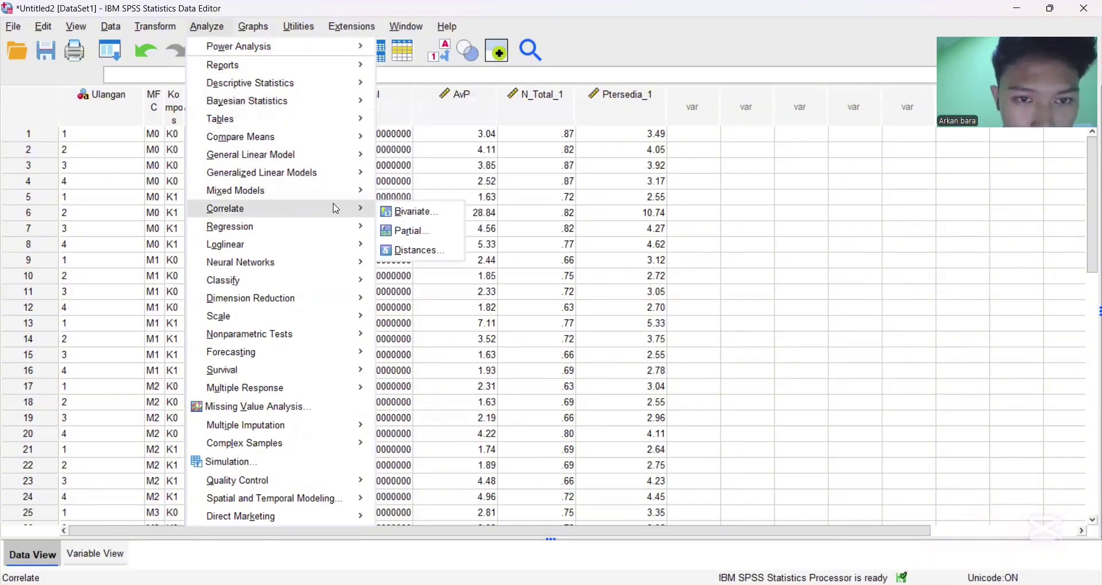
click(400, 217)
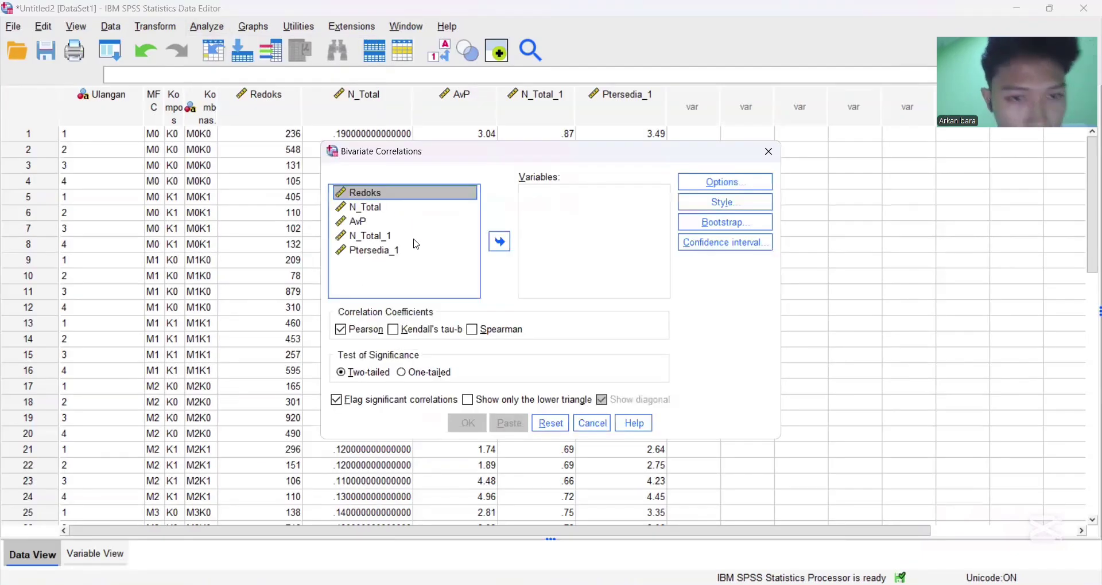
click(392, 263)
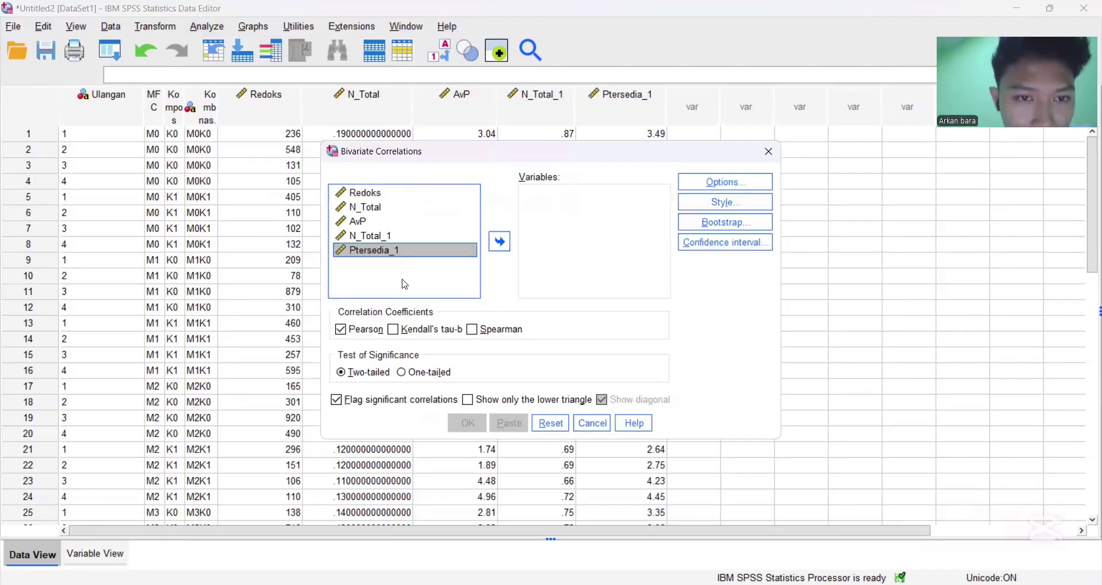
ctrl+click(366, 194)
ctrl+click(375, 236)
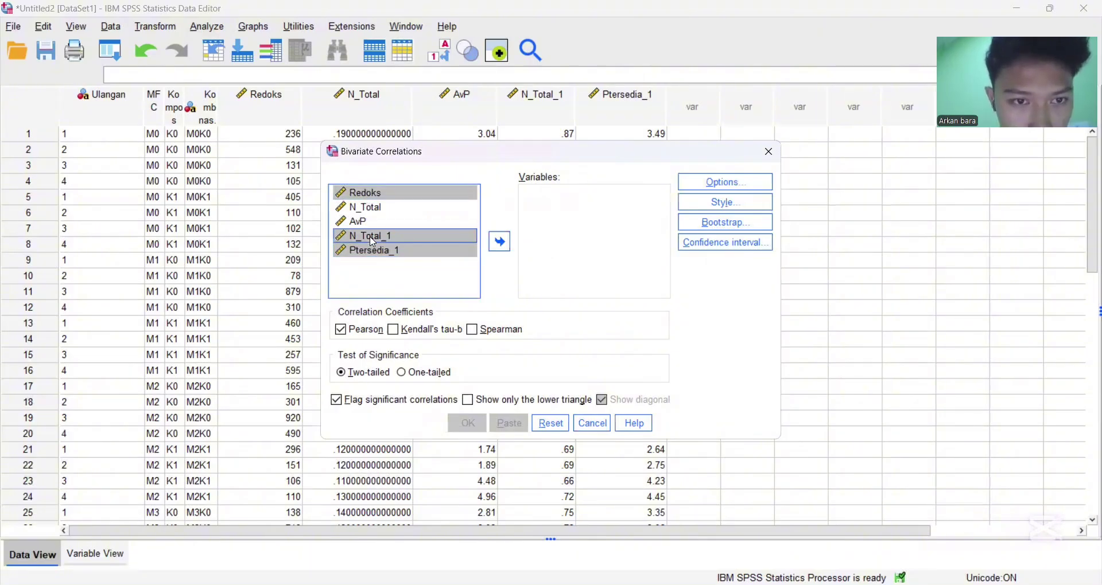
click(499, 241)
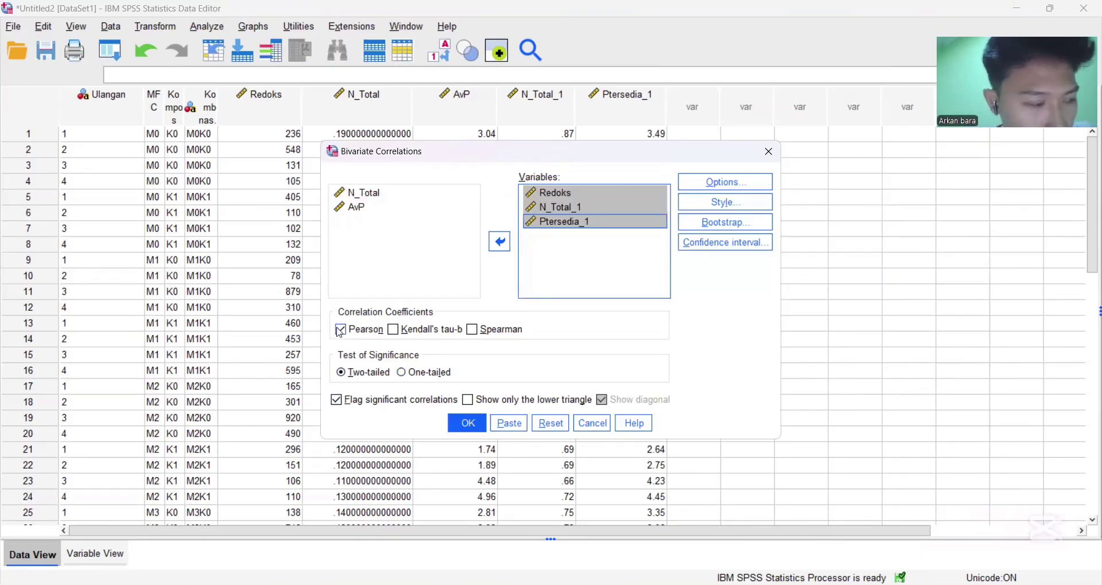
Run the two-tailed Pearson correlation and minimize the output window after reviewing the correlations table
click(470, 427)
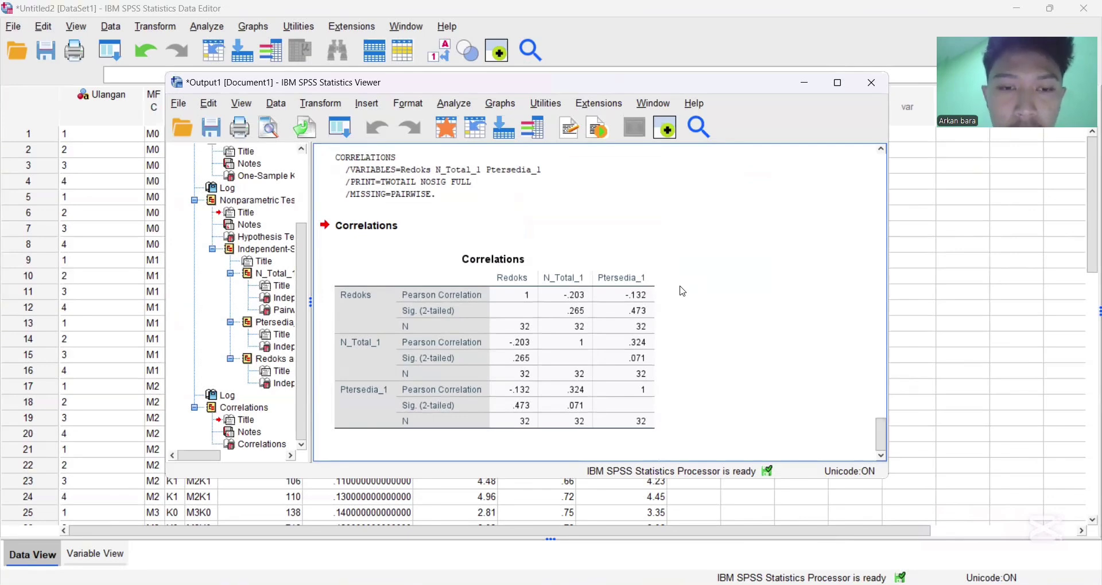
click(546, 309)
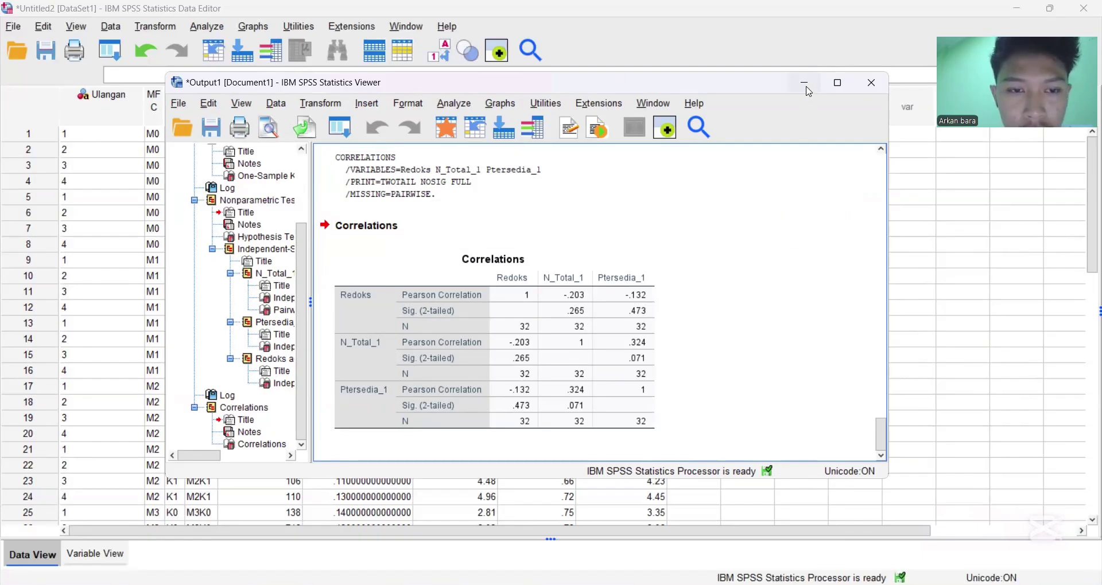
click(806, 84)
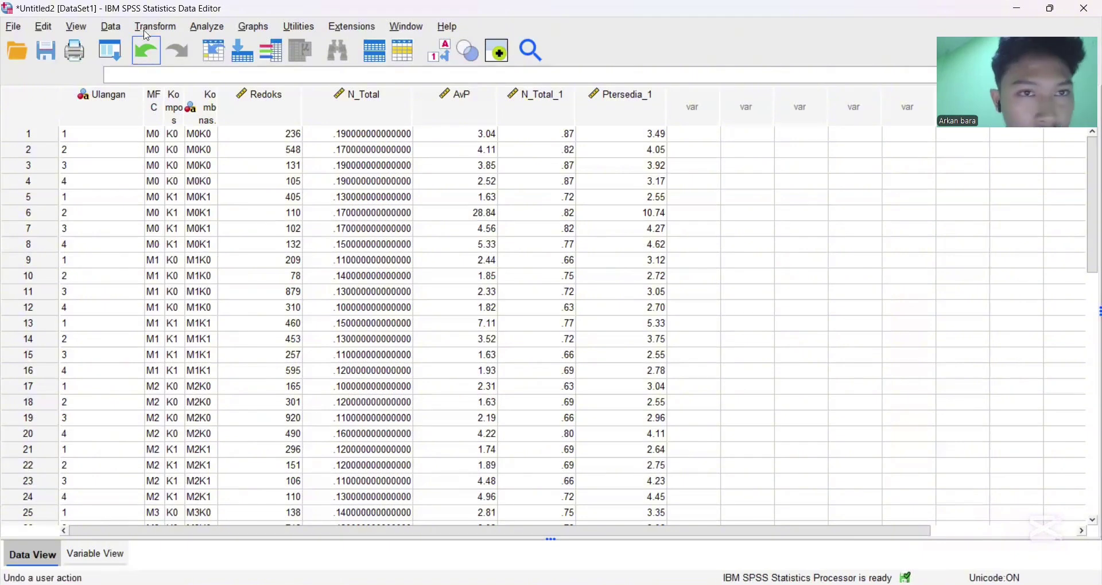
Create a simple scatterplot with N_Total_1 on the Y axis and Redoks on the X axis
click(247, 30)
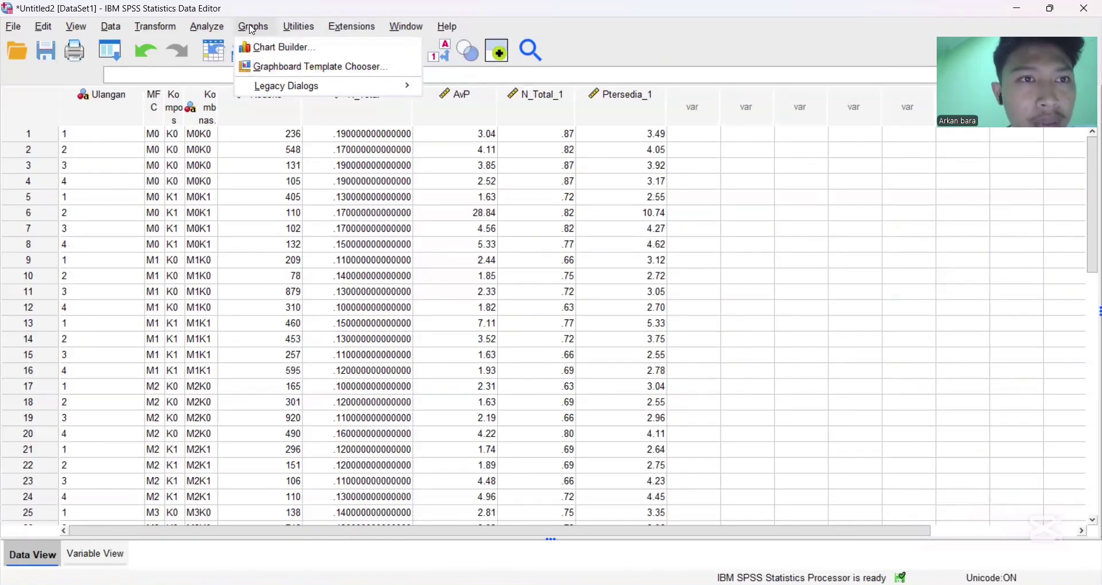
mouse_move(277, 90)
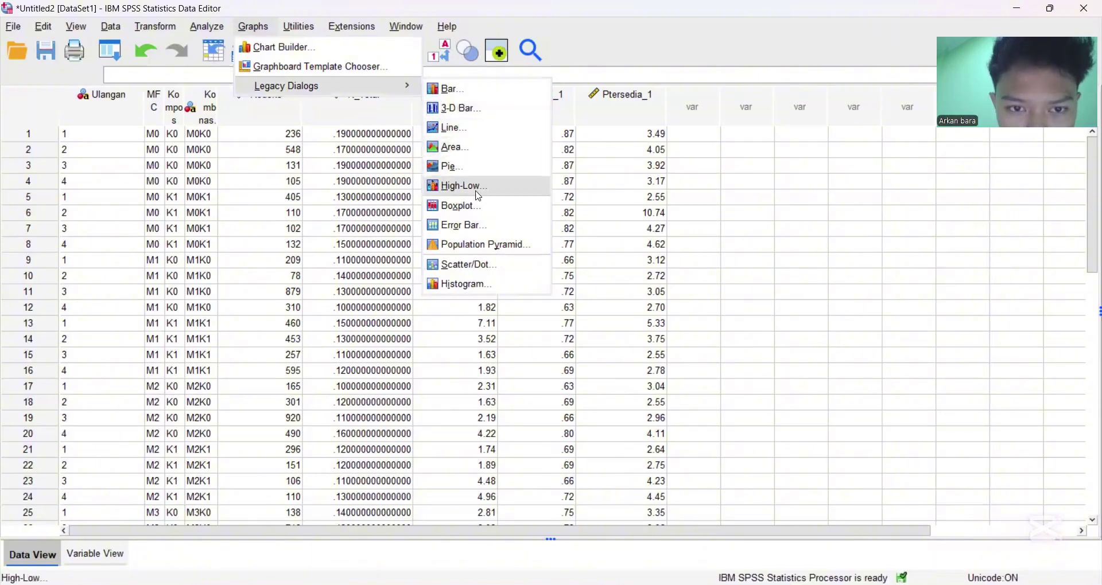
click(473, 266)
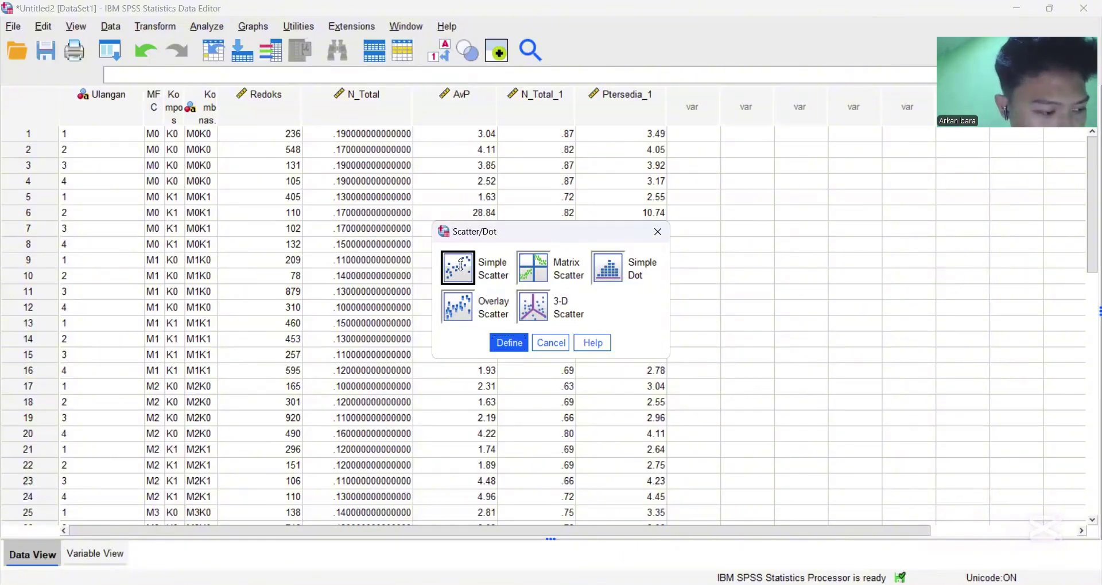
click(519, 344)
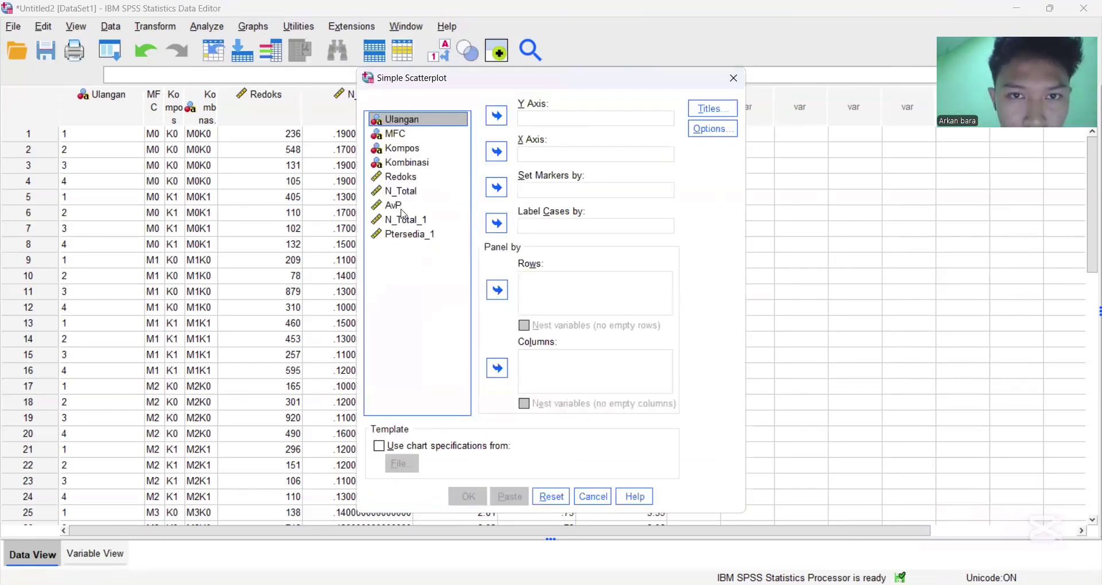
click(528, 119)
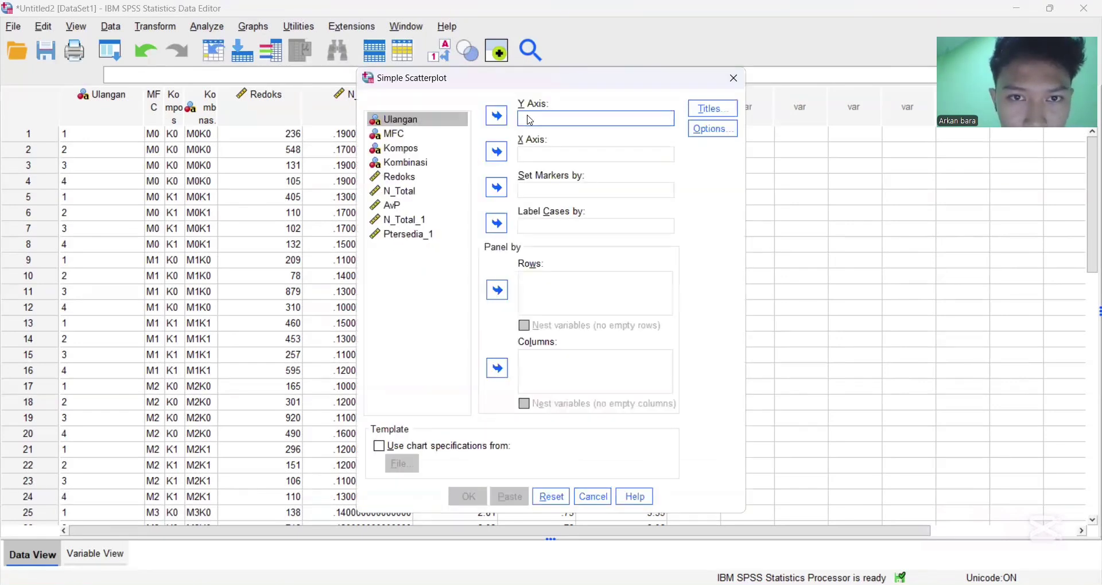
click(400, 221)
click(498, 116)
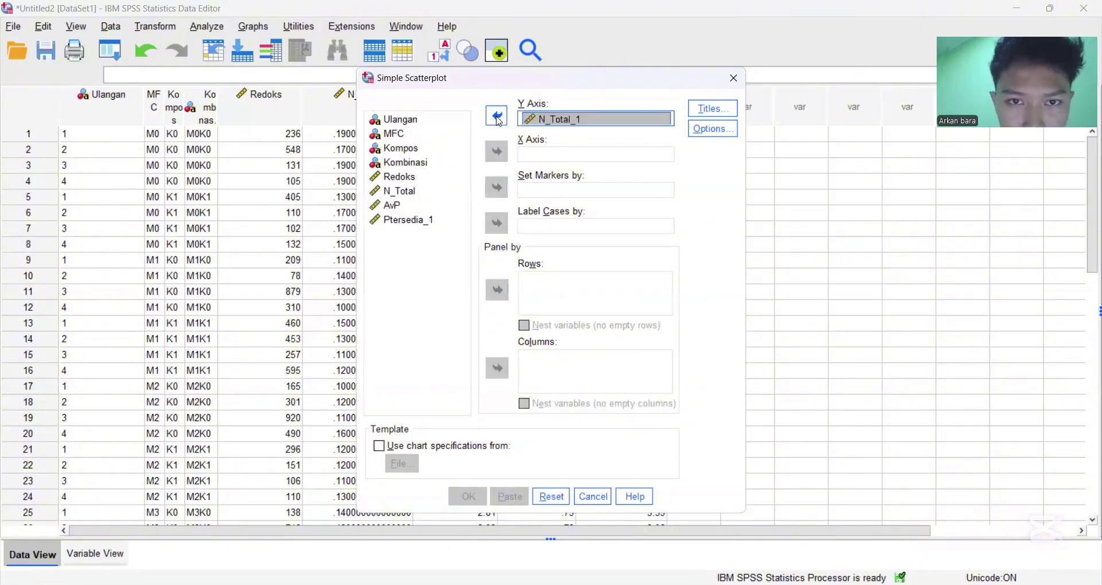
click(403, 178)
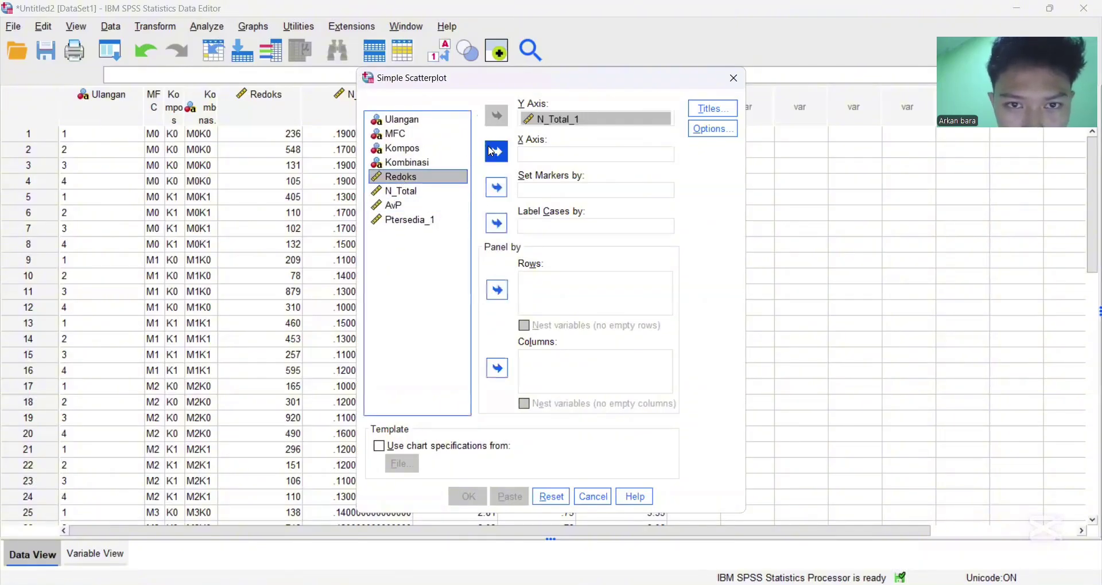
click(499, 153)
click(468, 497)
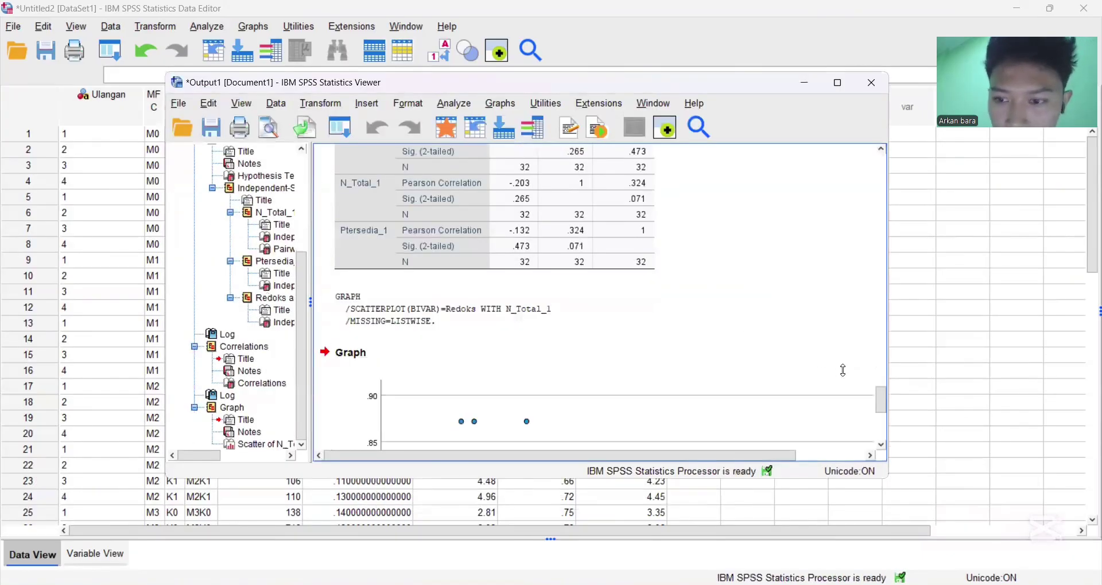
Open the N_Total_1 by Redoks scatterplot in the Chart Editor and bring the editor window into view
drag(881, 400, 890, 424)
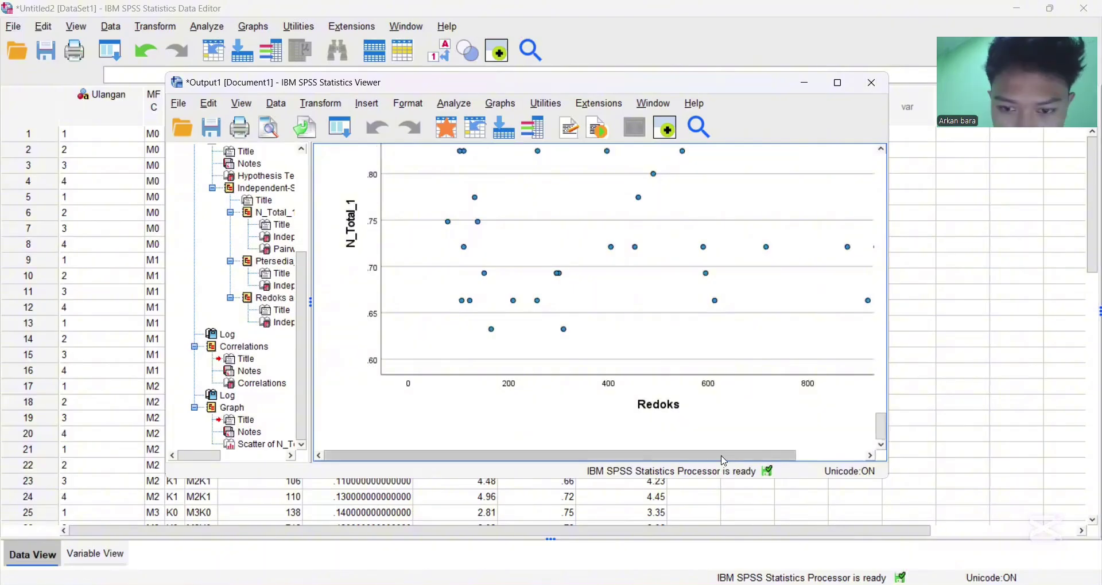
drag(704, 458, 776, 470)
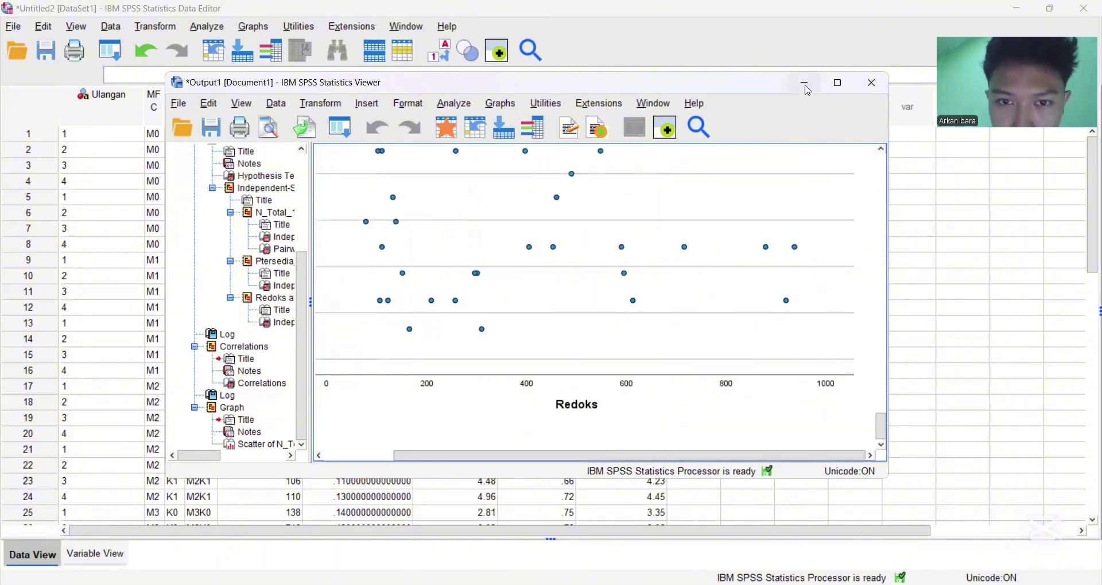
click(650, 356)
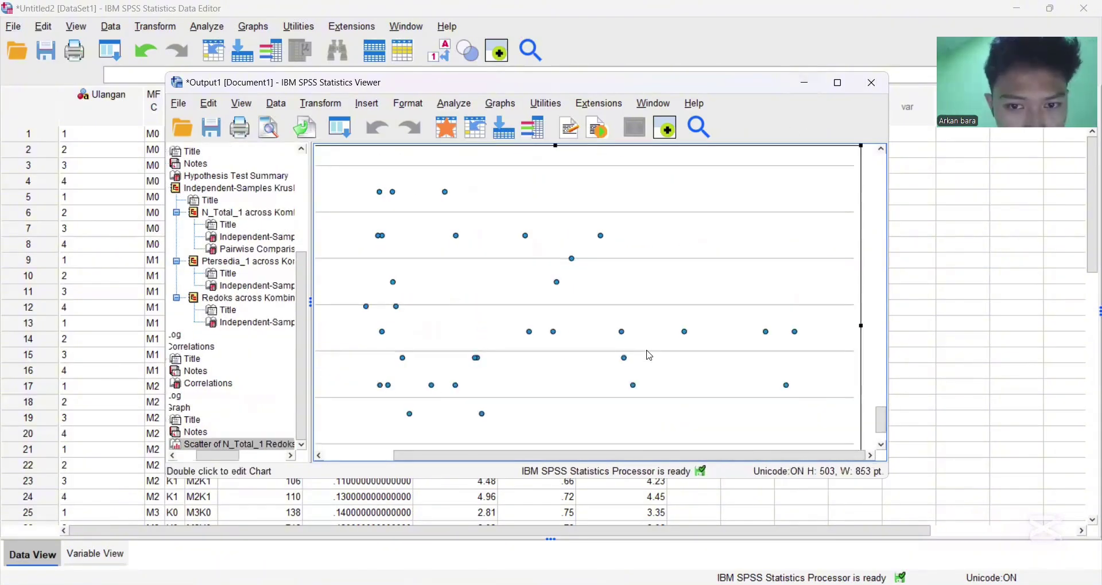
double_click(650, 356)
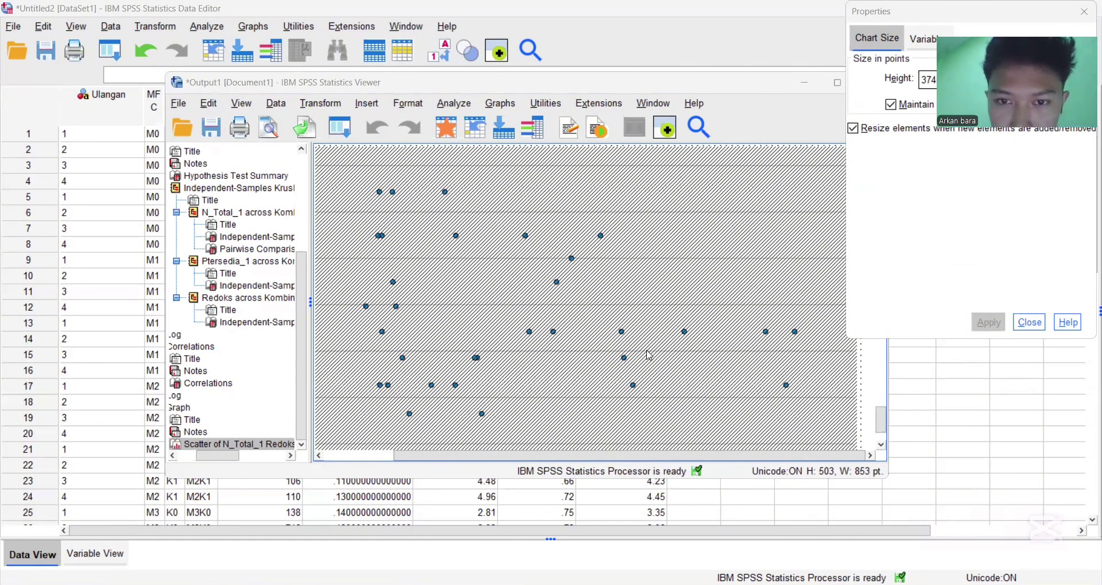
key(alt+Tab)
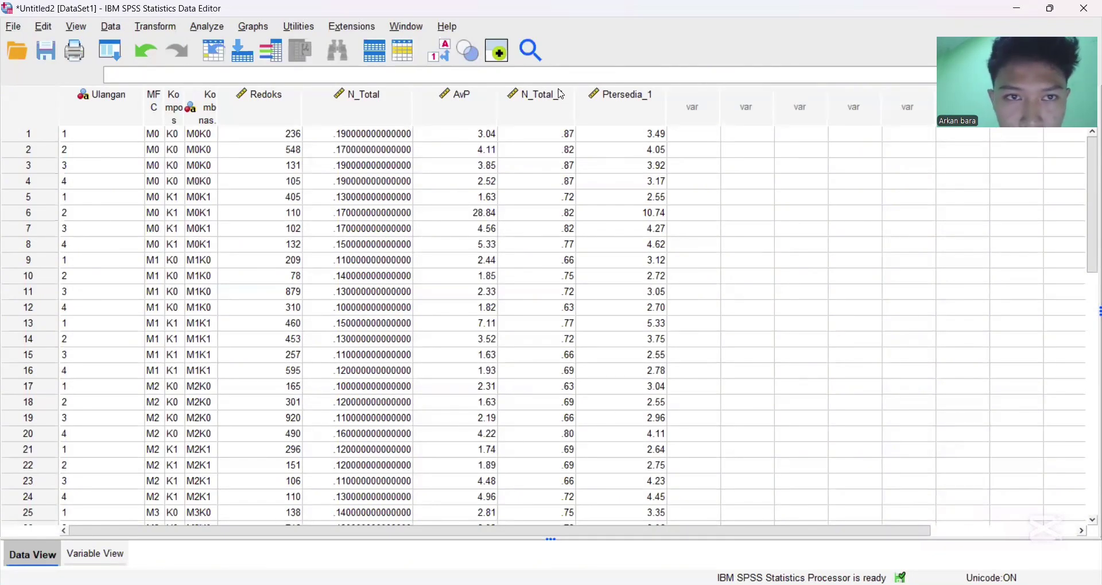
key(alt+Tab)
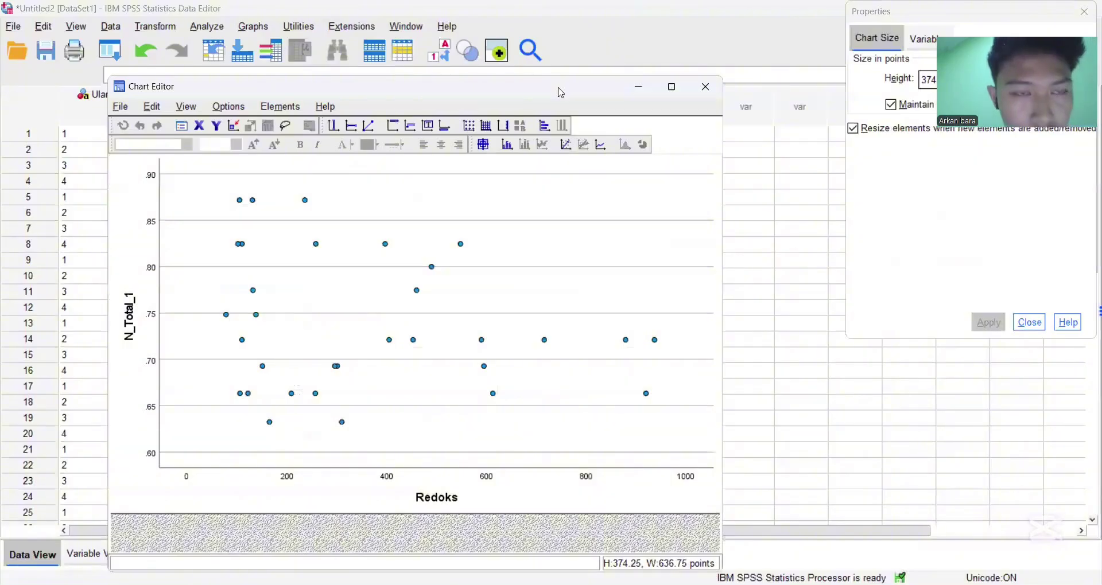
drag(561, 92, 510, 48)
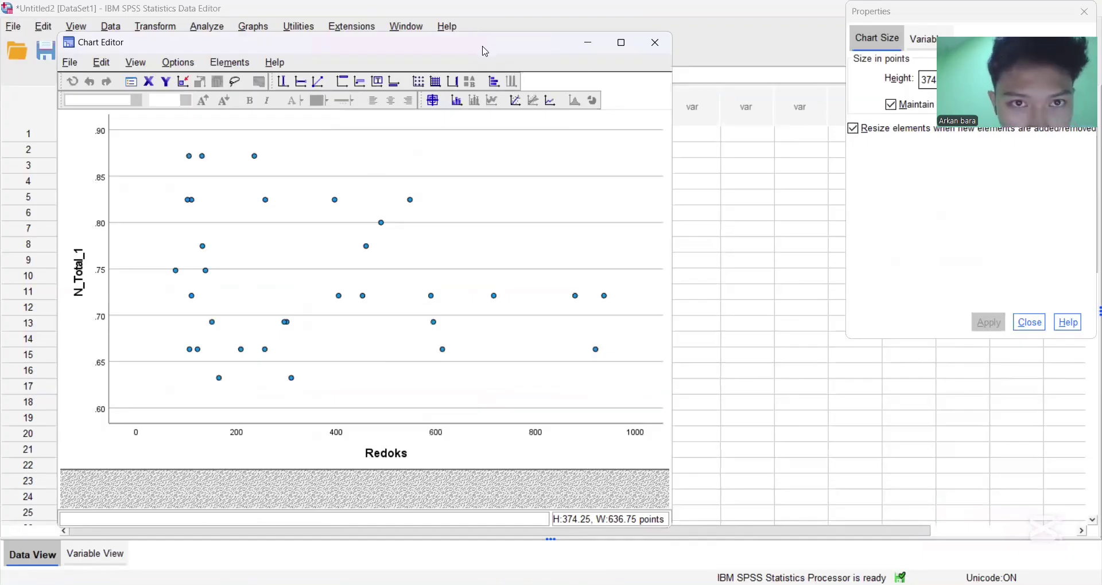
drag(485, 51, 498, 61)
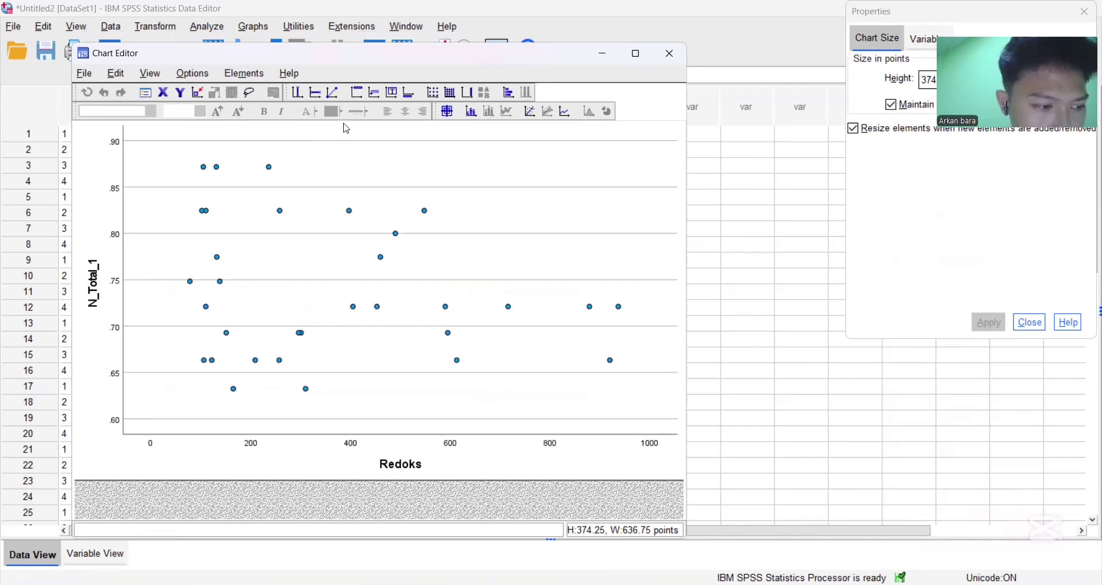
Add a linear fit line with its equation label to the N_Total_1 scatterplot, and minimize the Chart Editor
click(531, 115)
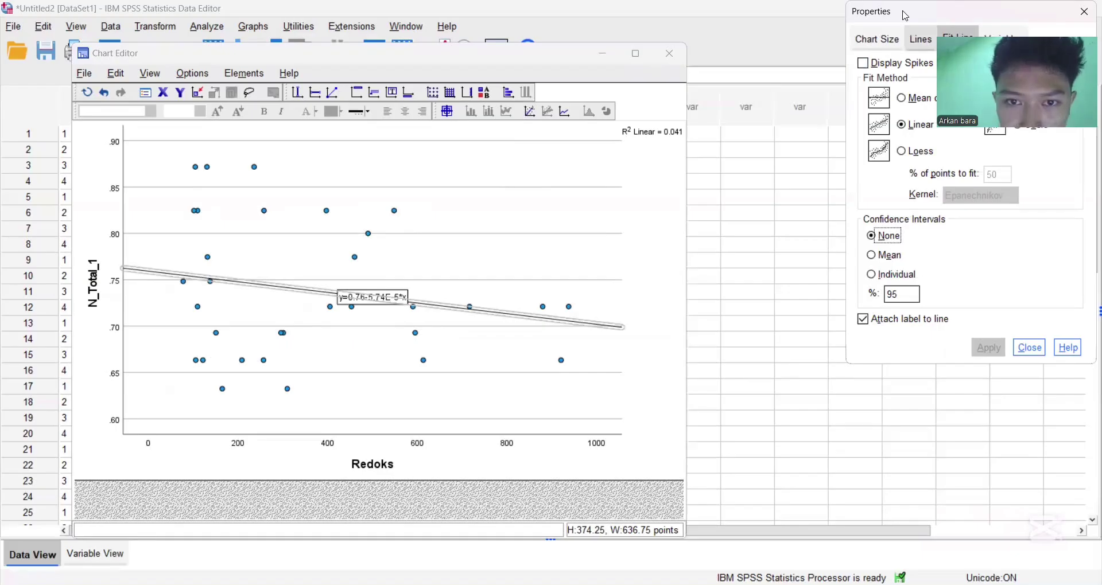
drag(905, 15, 553, 64)
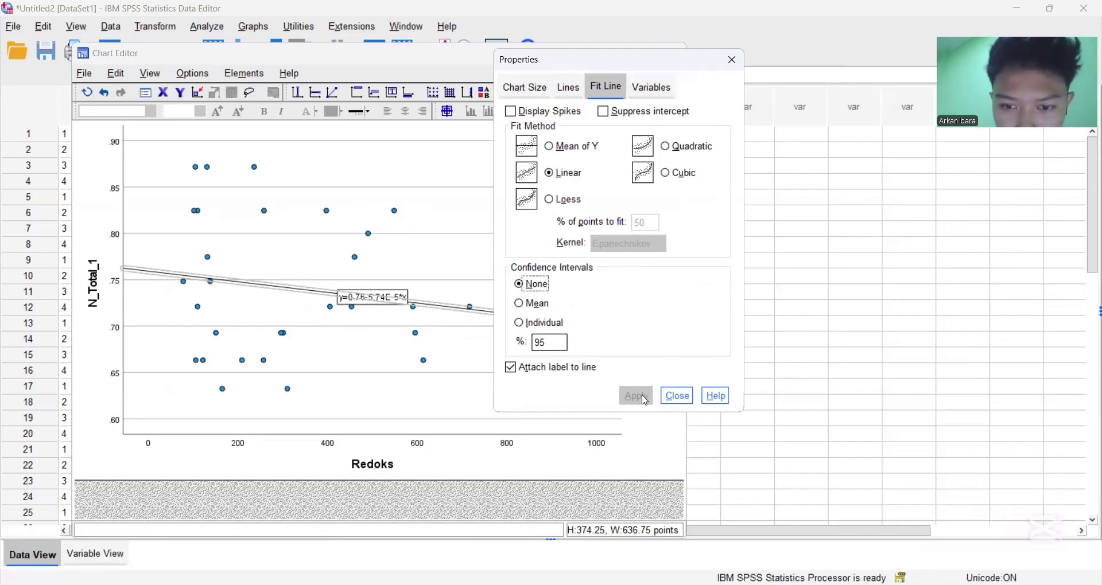
click(666, 400)
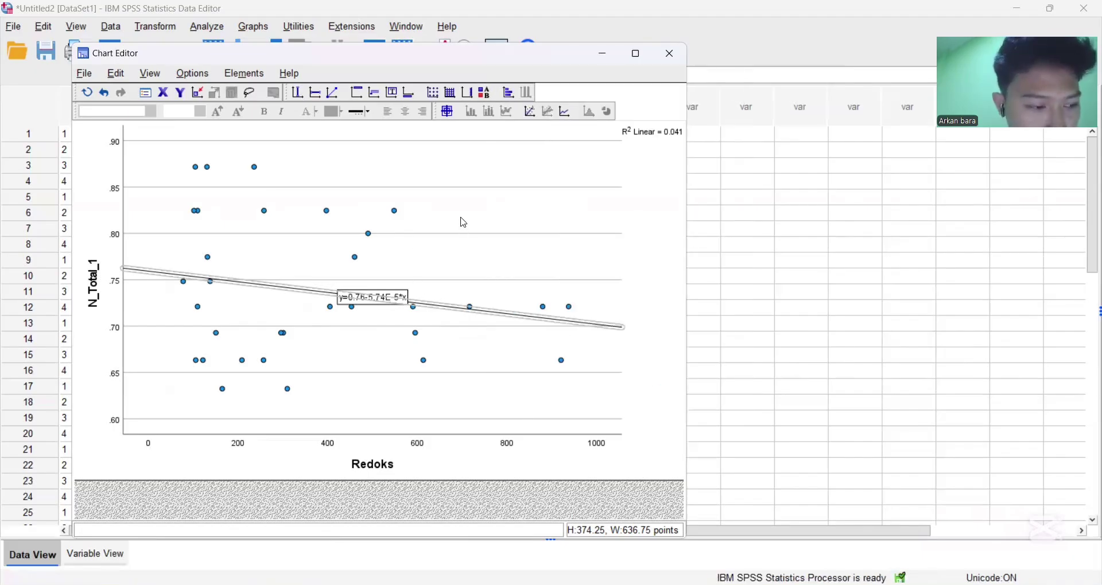
click(476, 153)
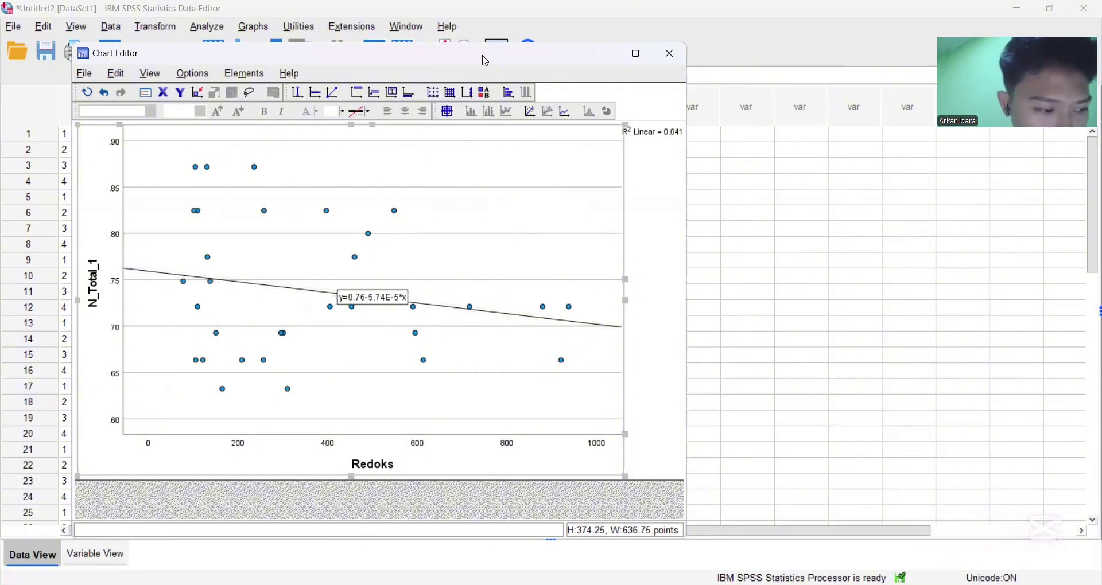
drag(486, 60, 481, 55)
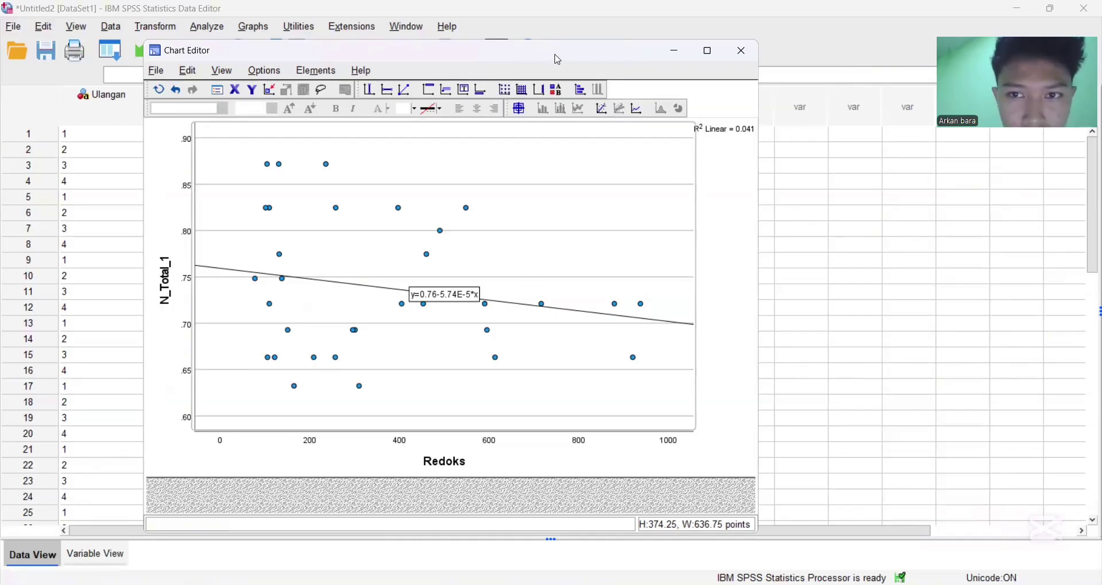
click(742, 132)
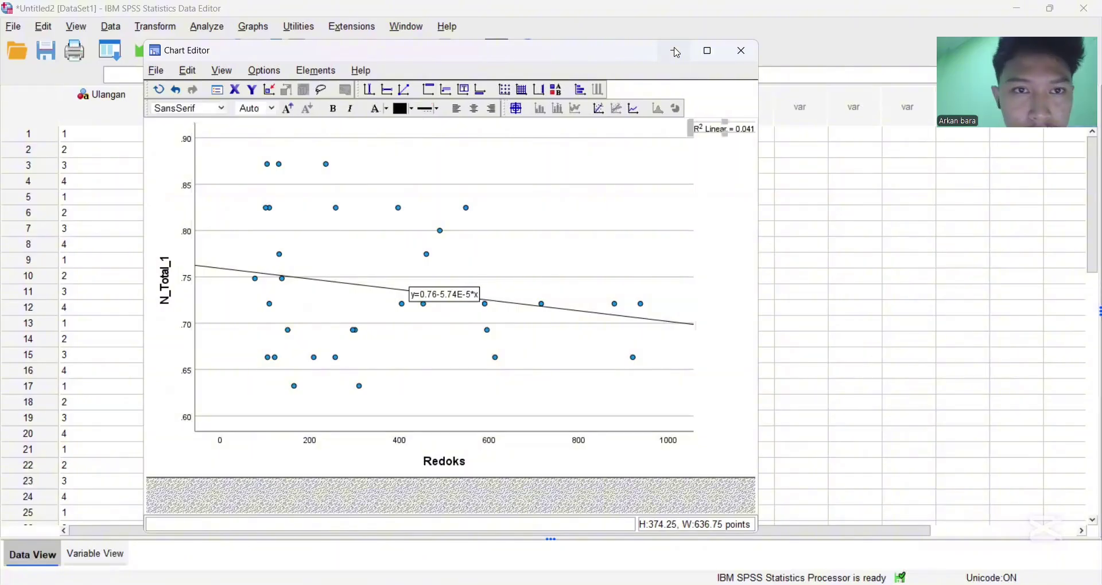
click(677, 53)
Start another simple scatterplot and remove N_Total_1 and Redoks from its Y and X axes
click(261, 27)
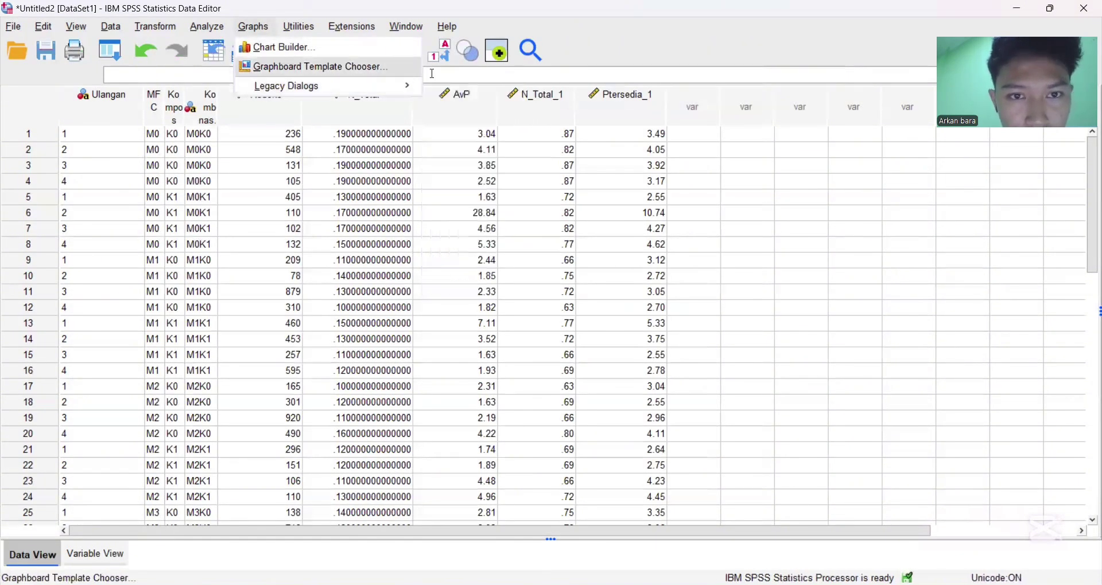
mouse_move(367, 86)
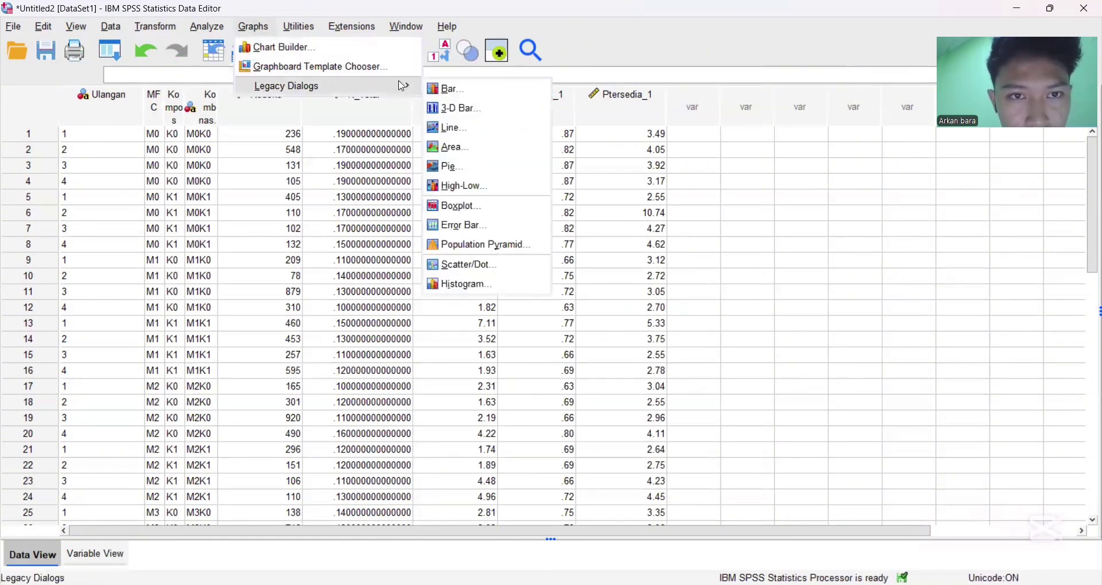
click(474, 266)
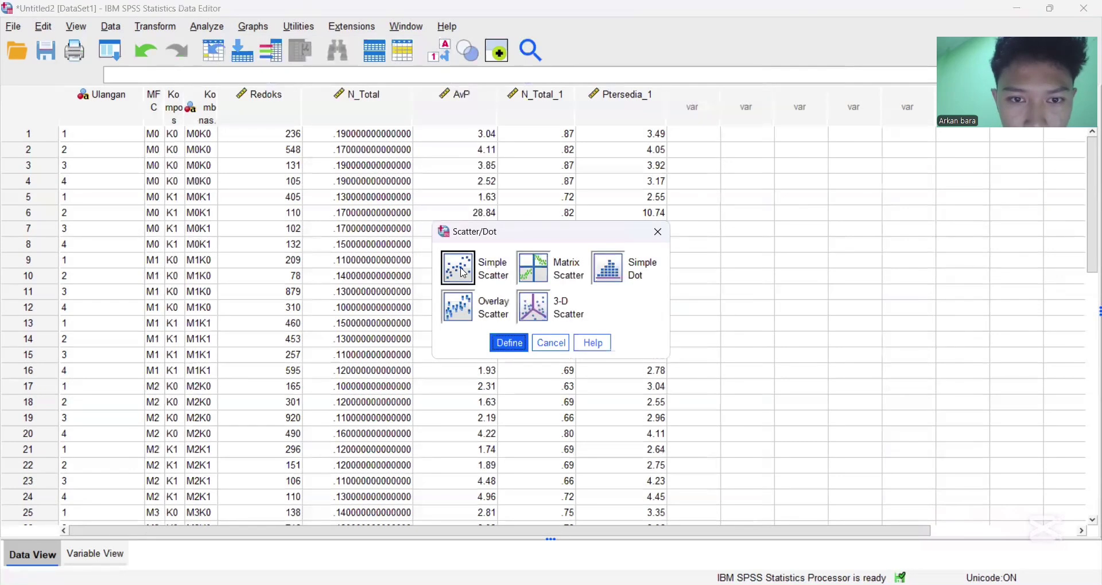
click(510, 343)
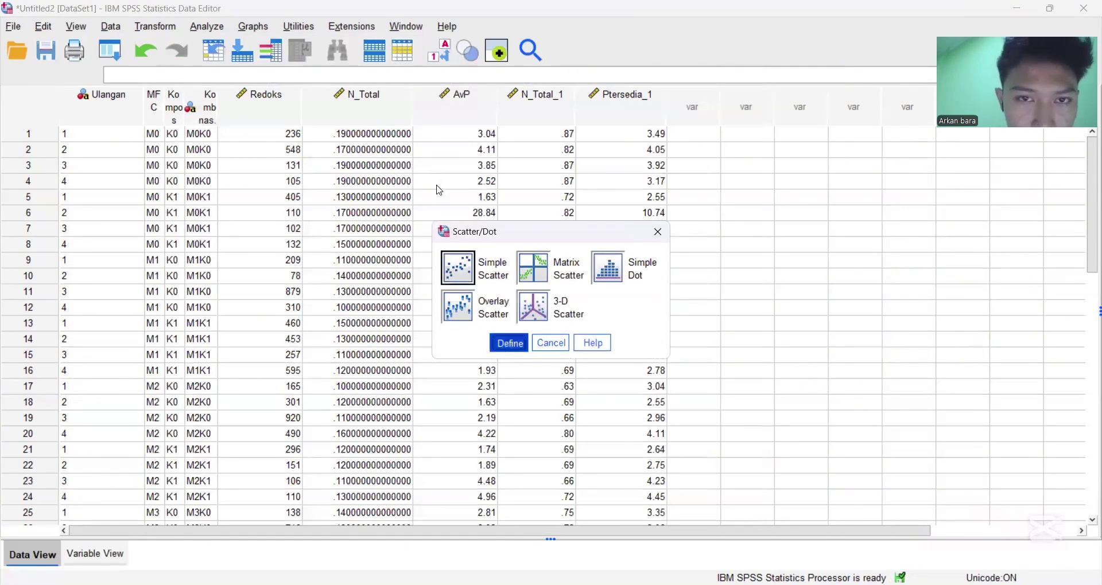
click(593, 118)
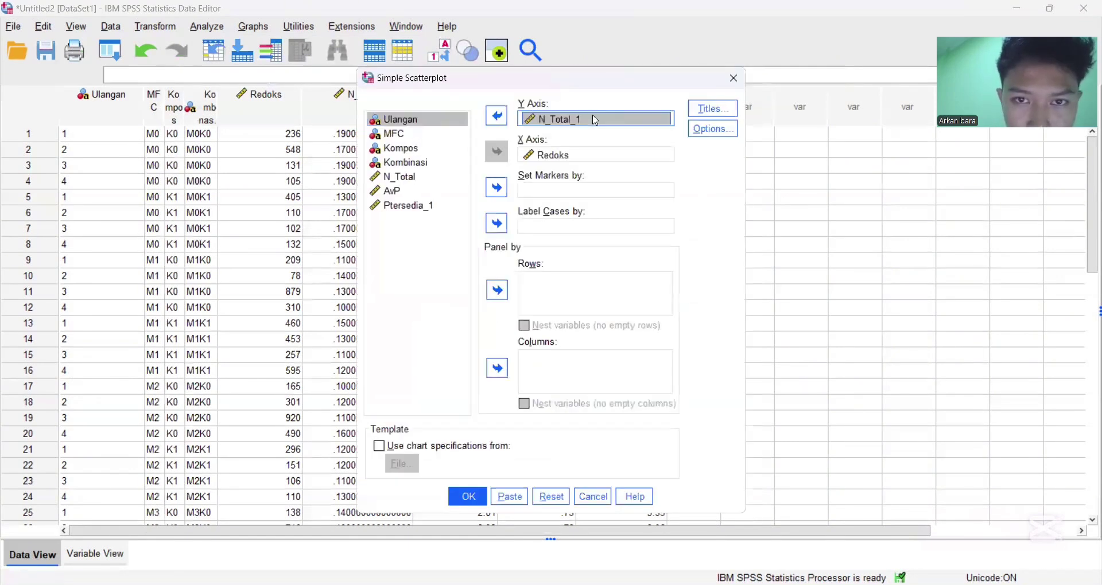
click(498, 117)
click(588, 155)
click(496, 152)
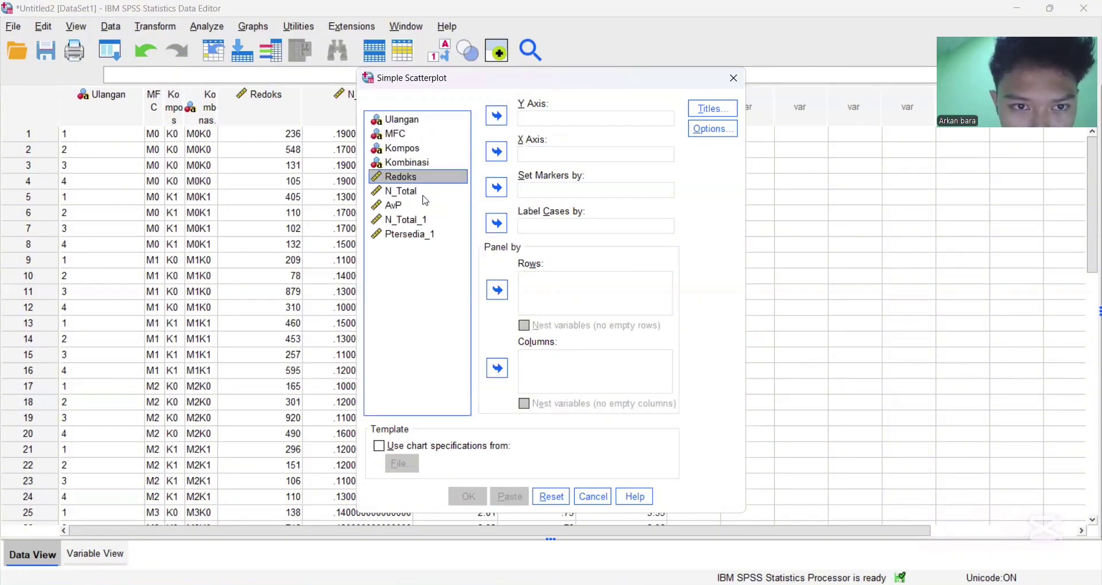
Generate the scatterplot with Ptersedia_1 on the Y axis and Redoks on the X axis
click(395, 237)
click(496, 116)
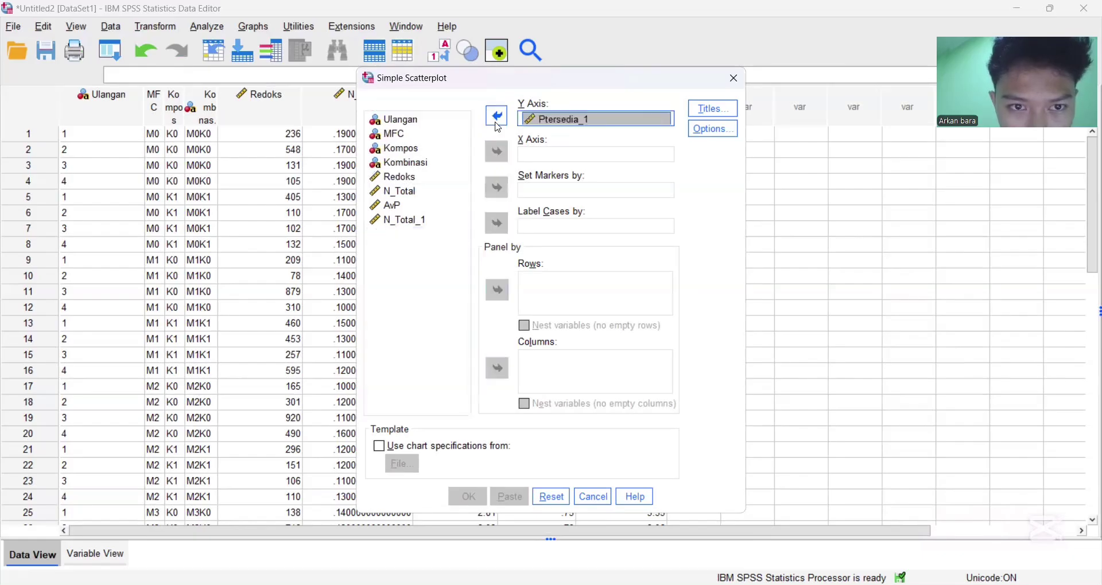
click(401, 179)
click(497, 152)
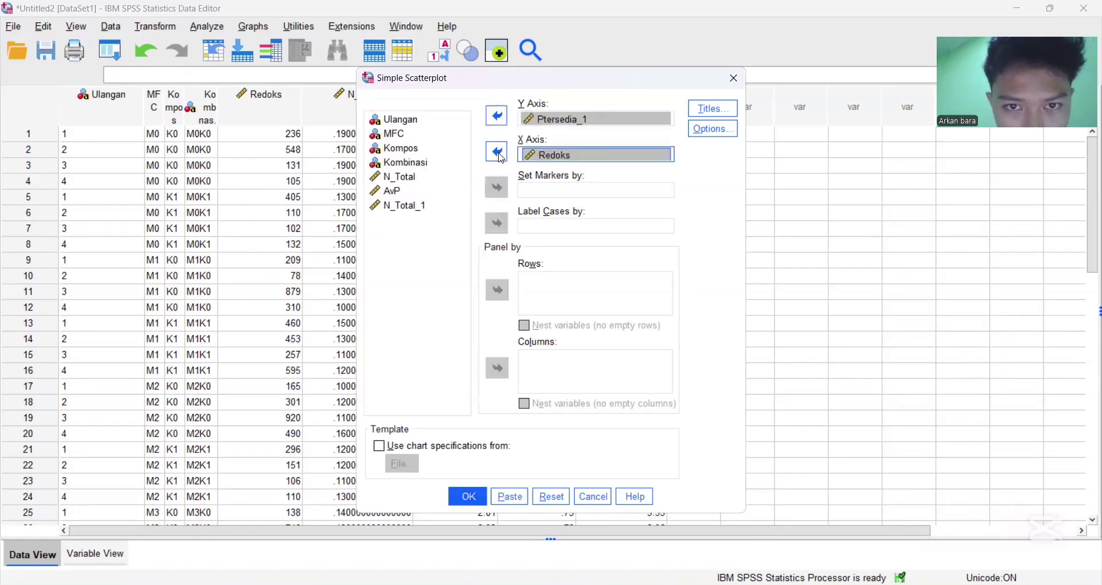
click(468, 499)
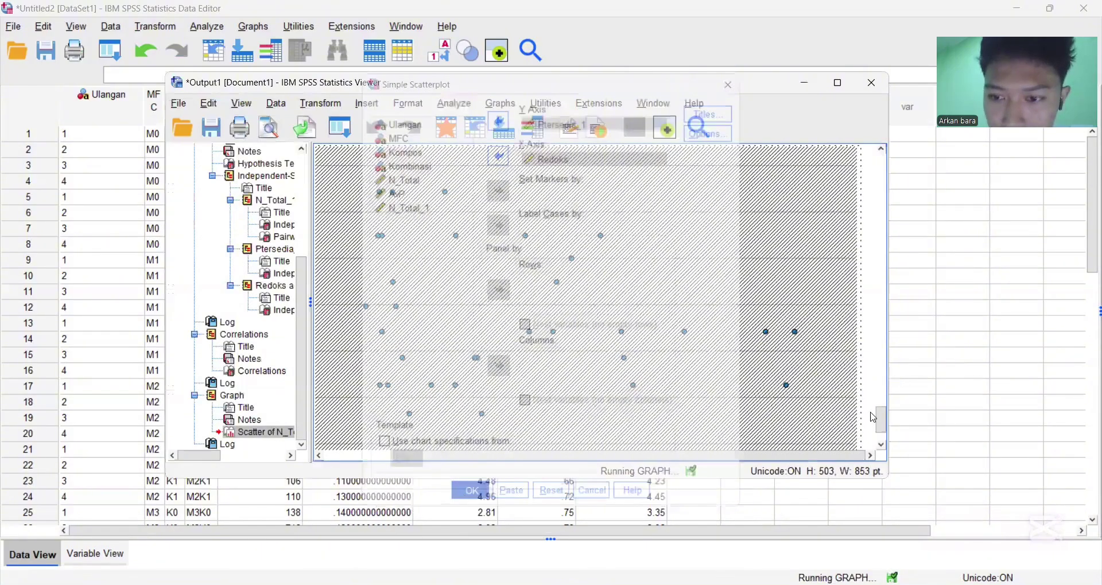
Add a linear fit line with its label to the Ptersedia_1 by Redoks scatterplot, and minimize the output viewer
drag(878, 415, 886, 436)
drag(758, 456, 791, 459)
drag(885, 439, 885, 430)
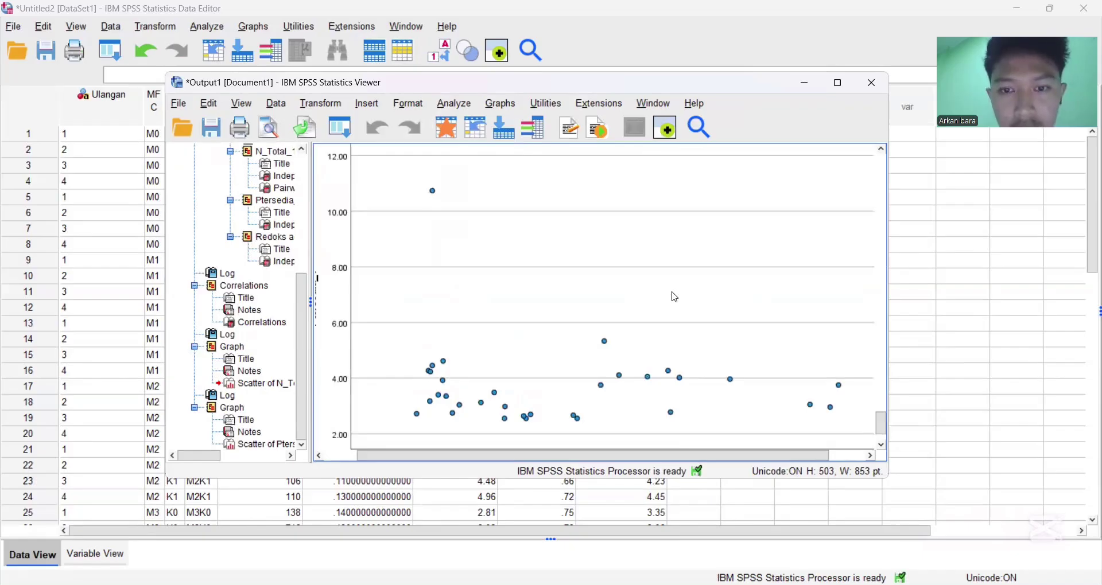
click(674, 298)
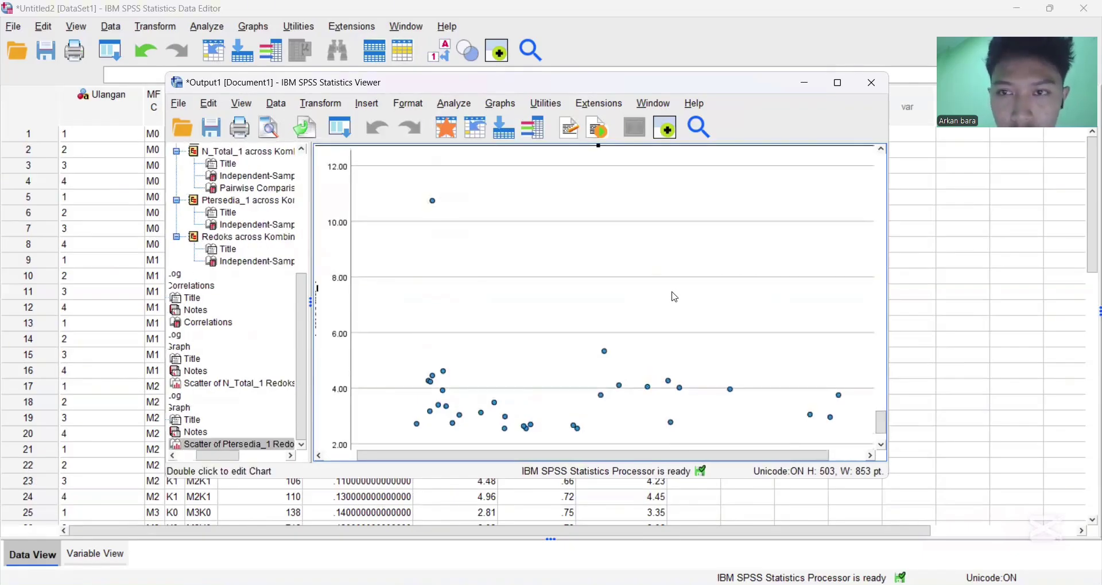
double_click(675, 297)
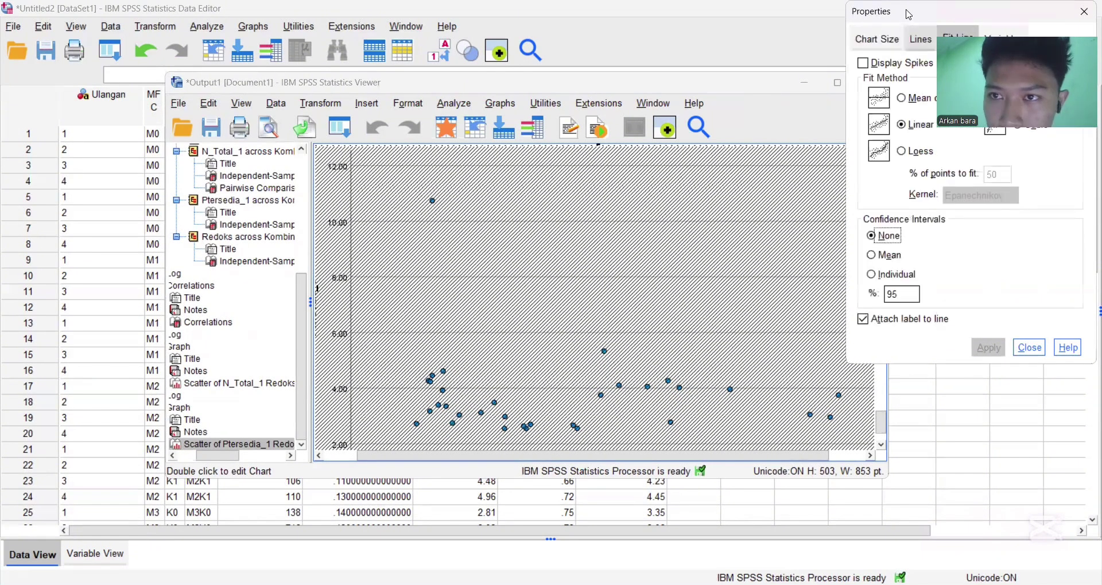
drag(908, 15, 716, 63)
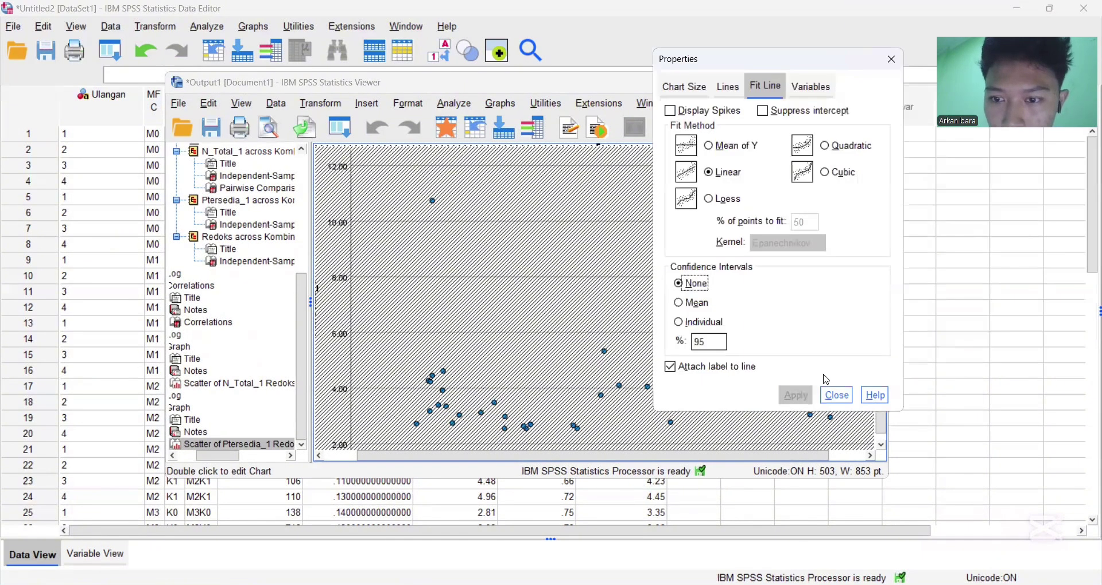
click(836, 399)
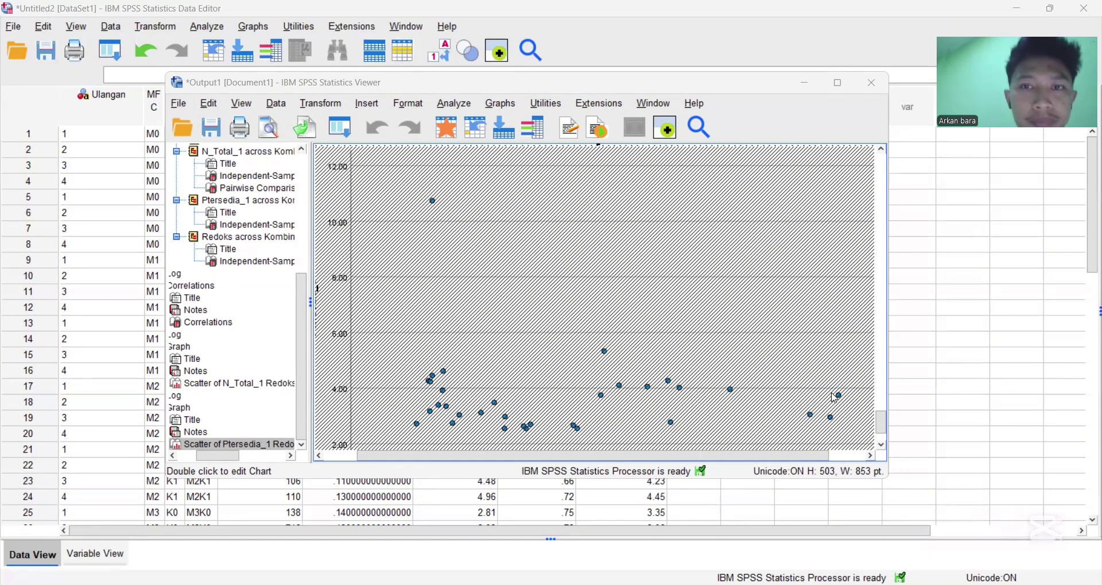
click(805, 84)
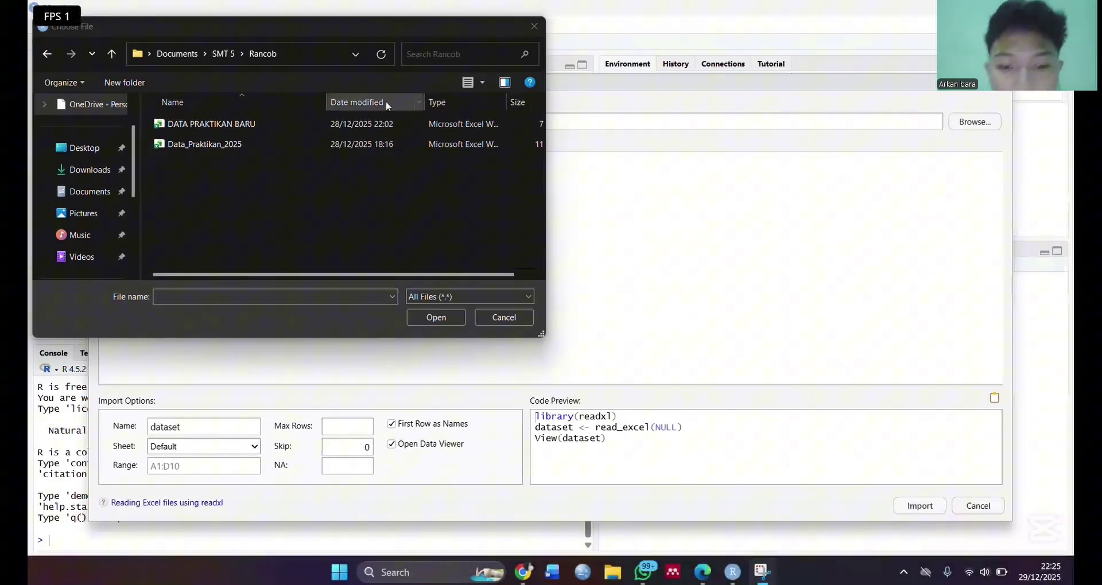
In RStudio, import the Excel workbook DATA PRAKTIKAN BARU from the Rancob folder as the dataset DATA_PRAKTIKAN_BARU
click(351, 126)
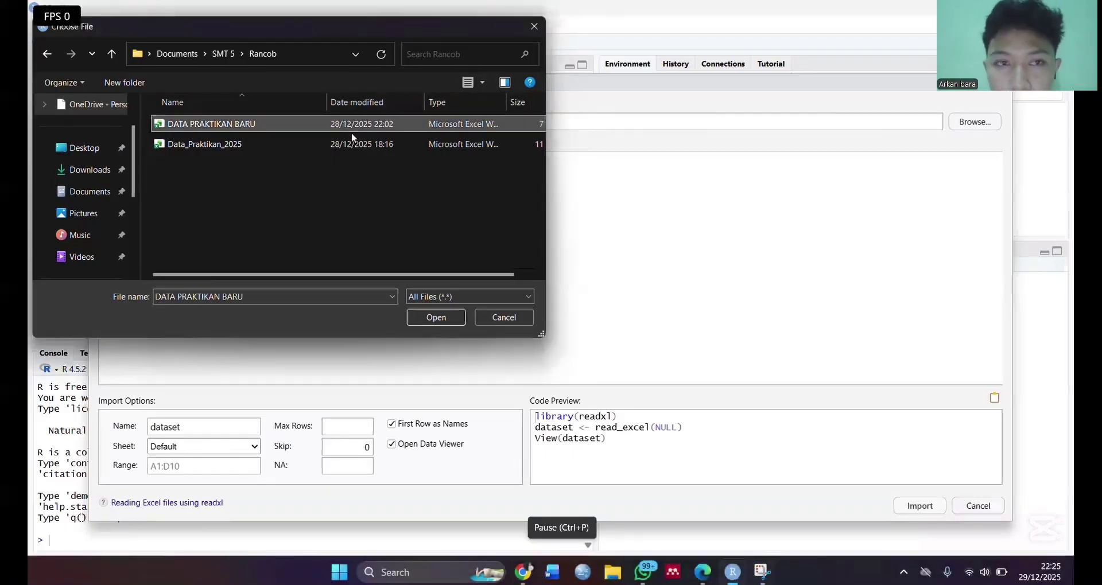
click(437, 321)
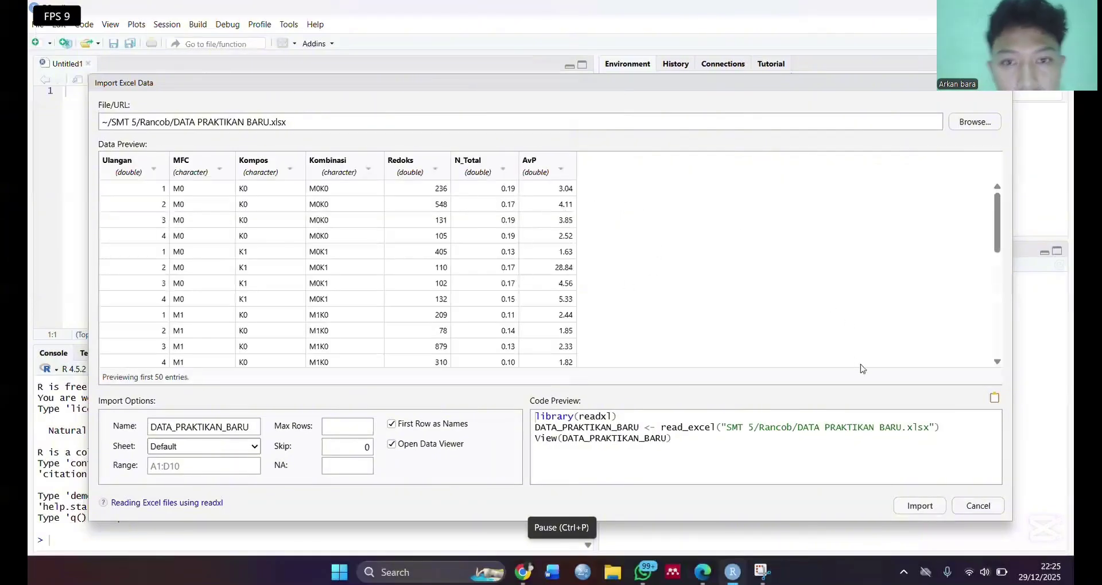
click(918, 510)
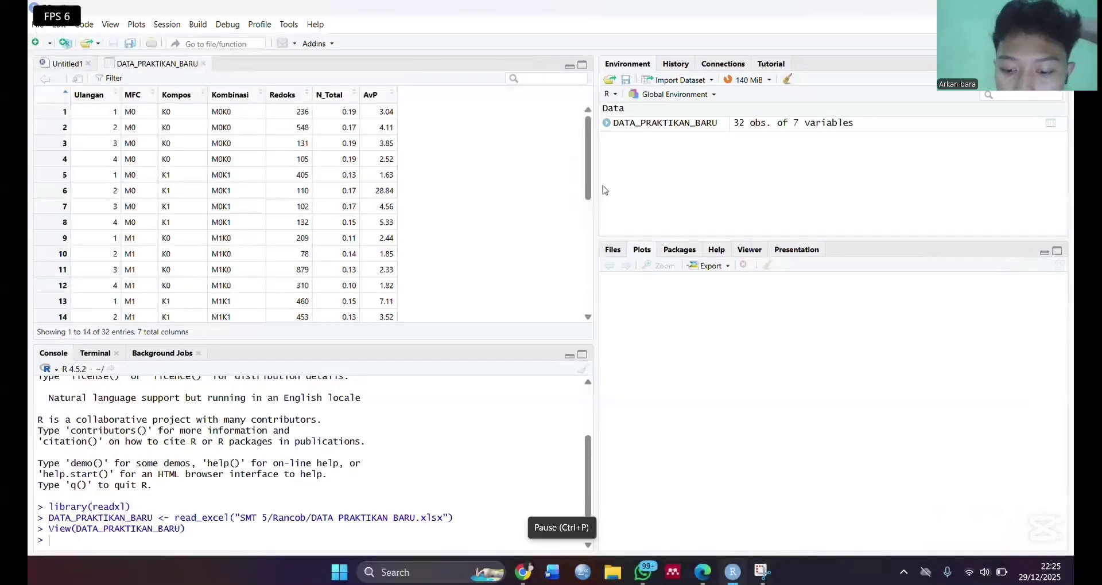
mouse_move(563, 556)
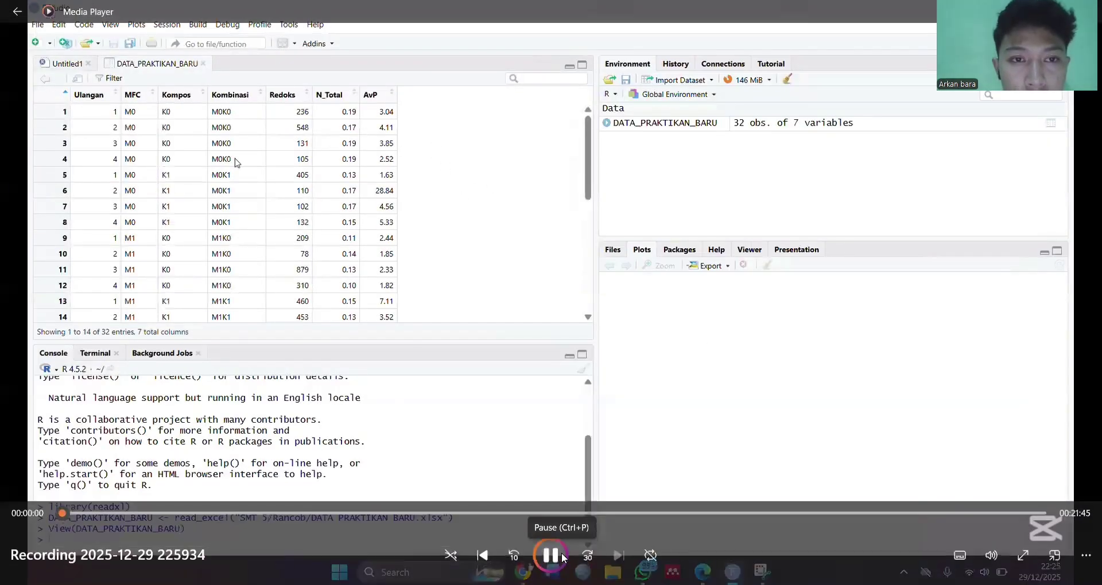
click(513, 555)
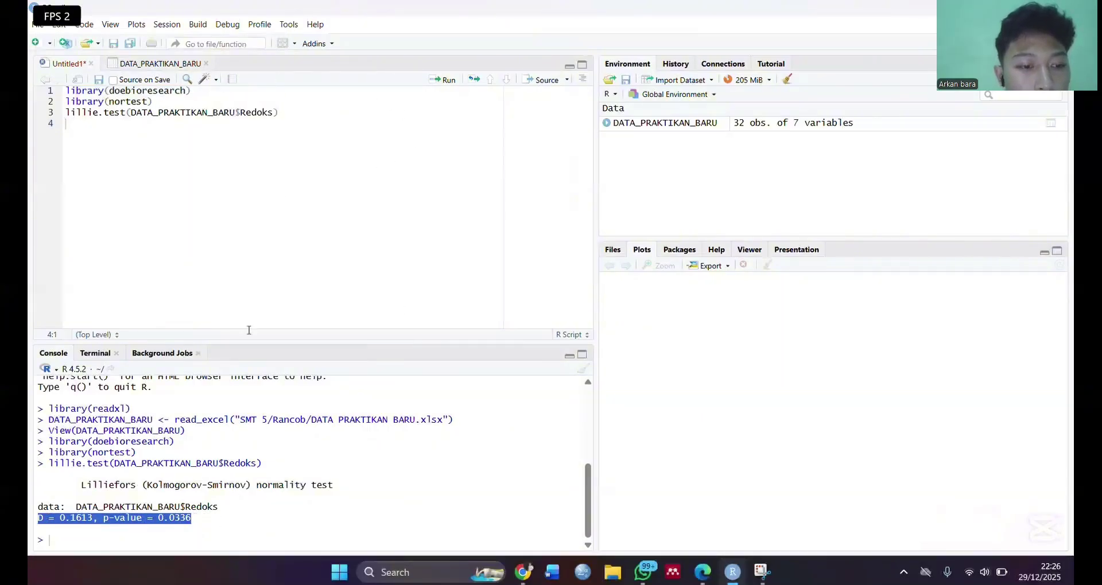
Add lillie.test(DATA_PRAKTIKAN_BARU$N_Total) on line 4 of the script, run it and highlight its result line in the console
click(110, 126)
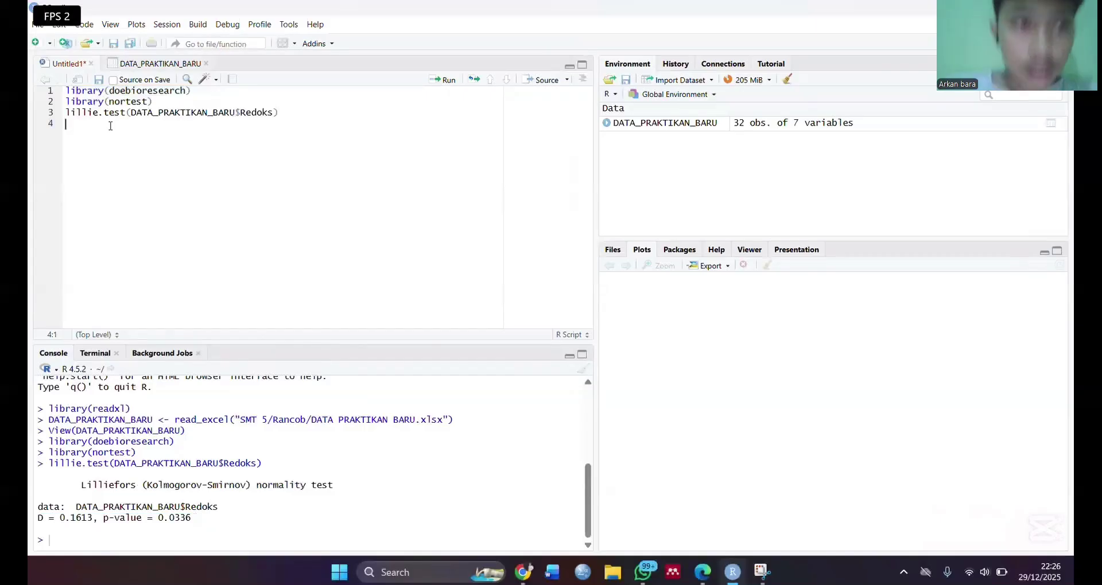
text(lill)
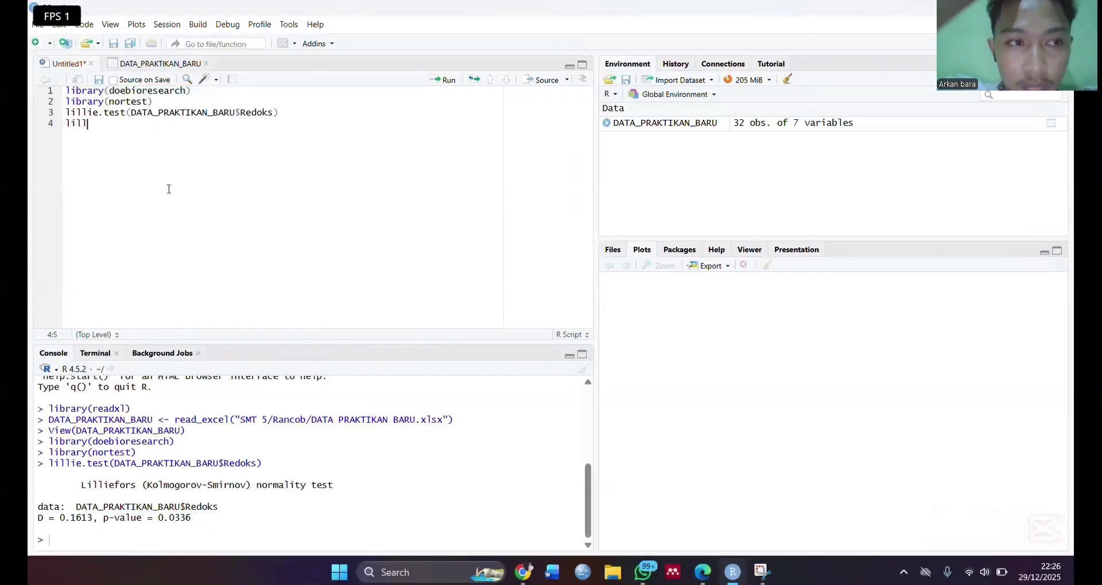
key(Tab)
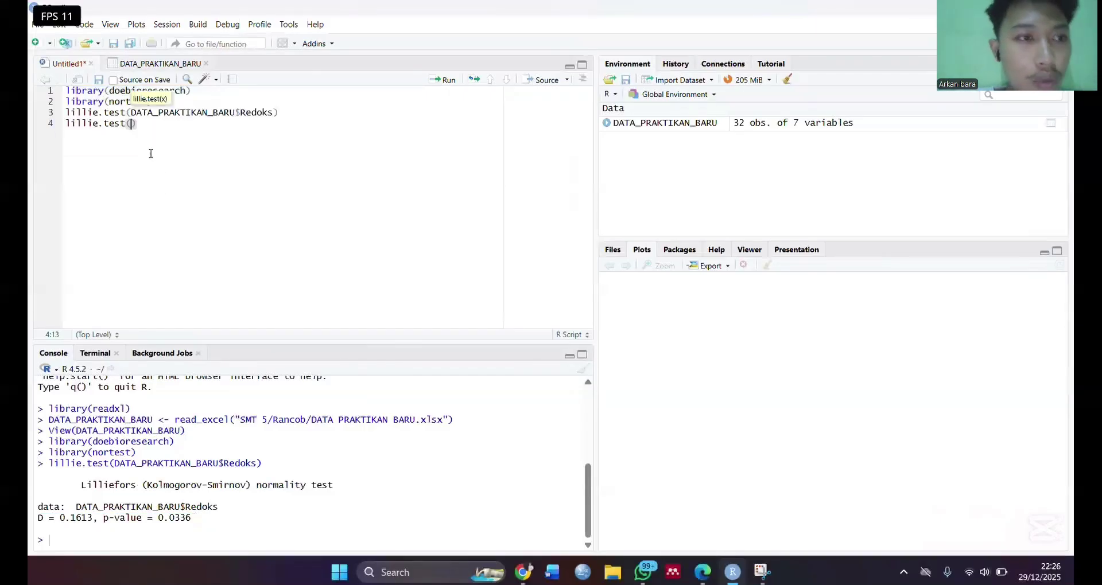
text(data)
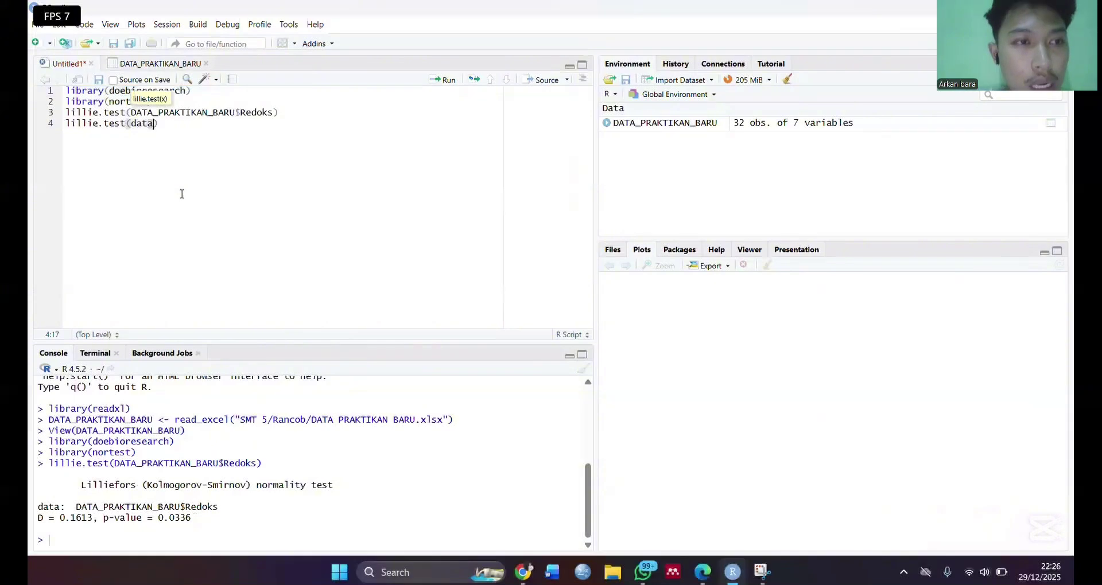
click(173, 140)
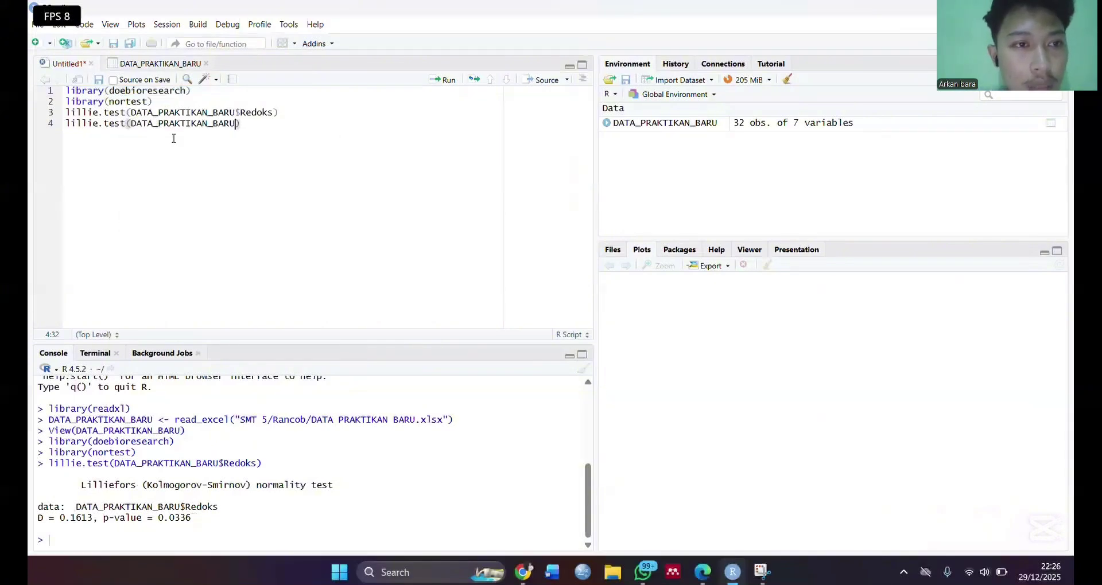
text($)
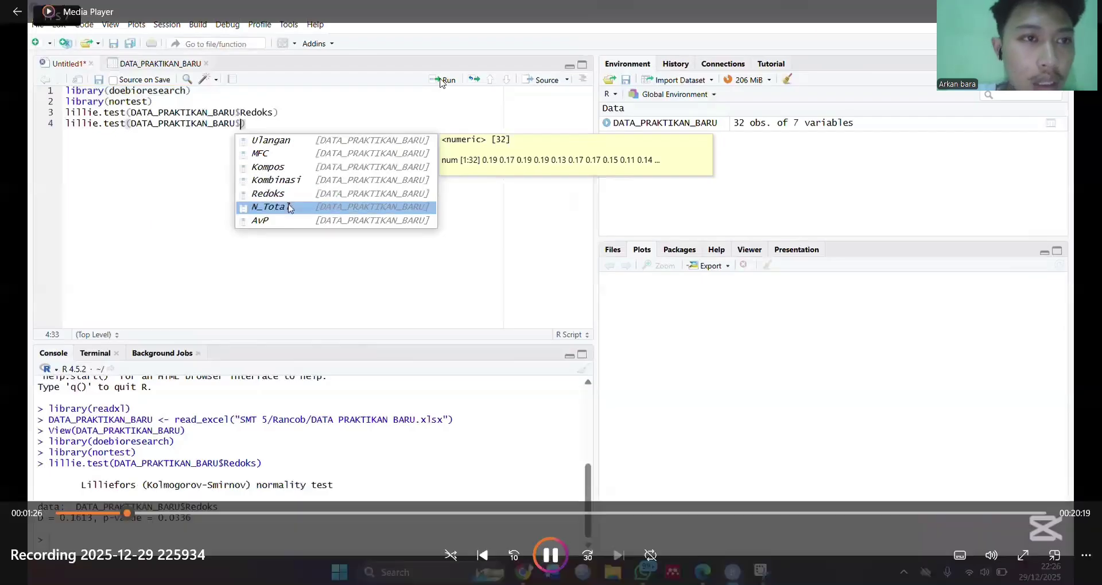
click(289, 205)
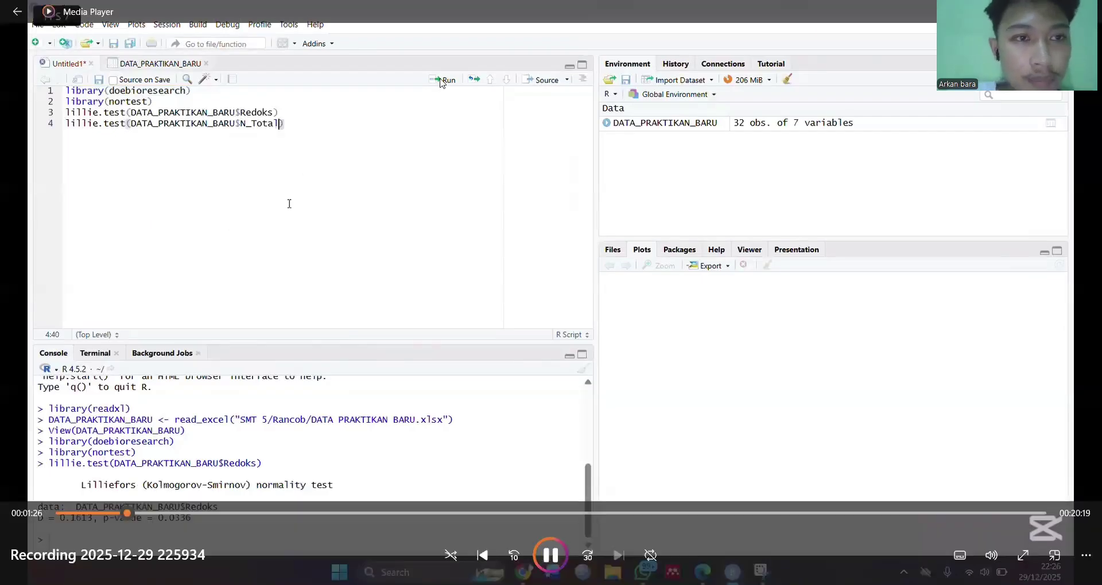
click(442, 81)
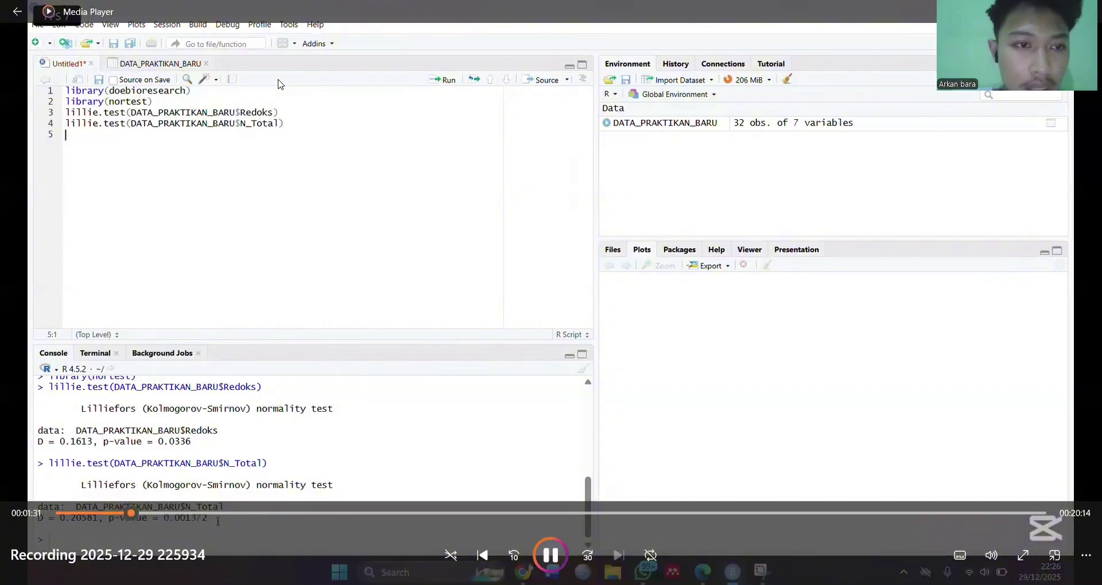
drag(217, 521, 40, 524)
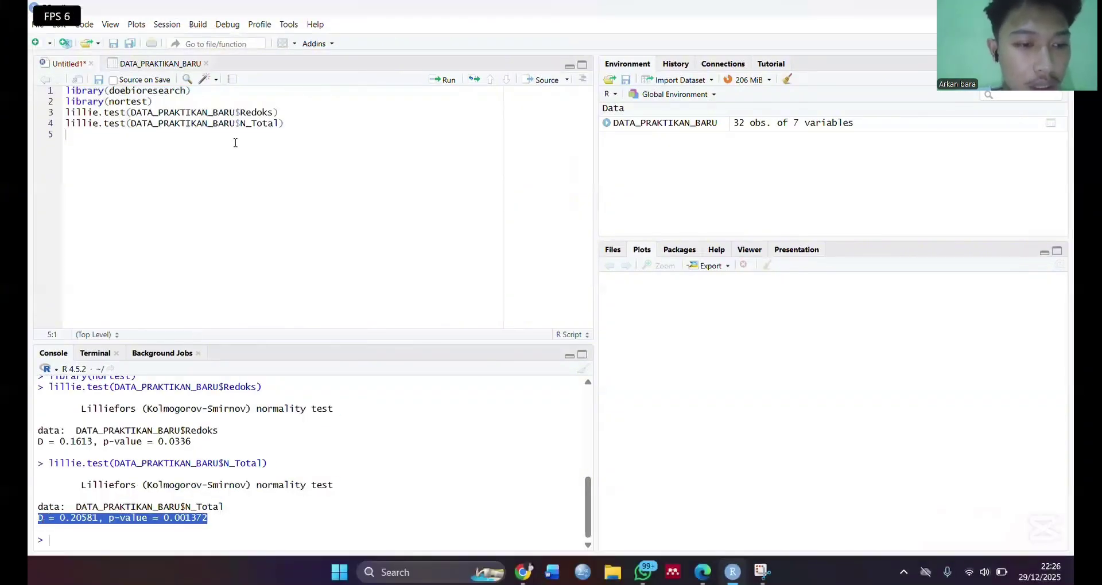
Add lillie.test(DATA_PRAKTIKAN_BARU$AvP) on line 5 of the script and run it
click(165, 138)
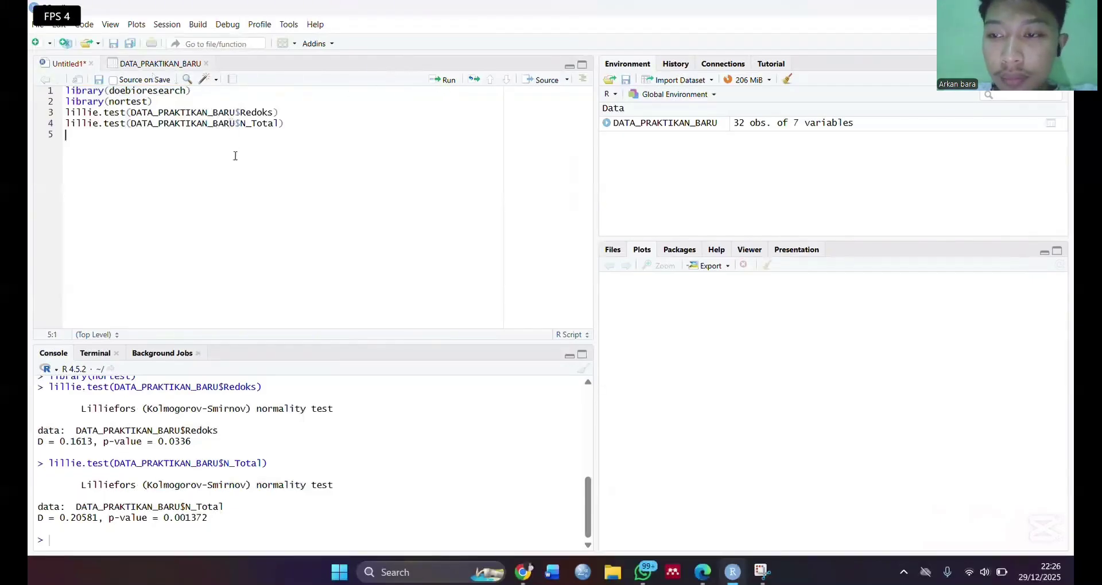
text(lill)
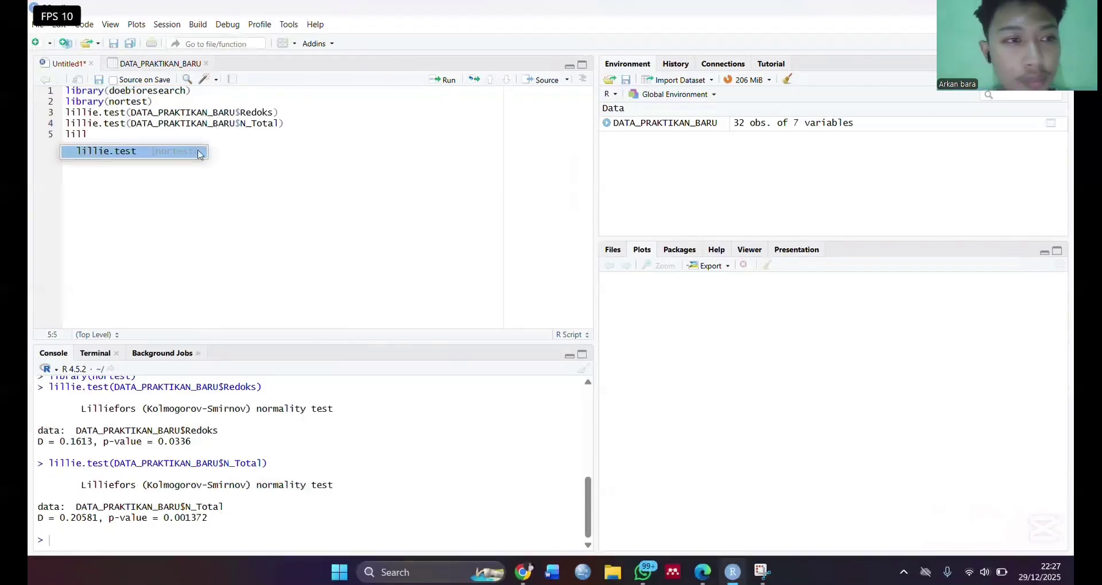
click(186, 154)
text(data)
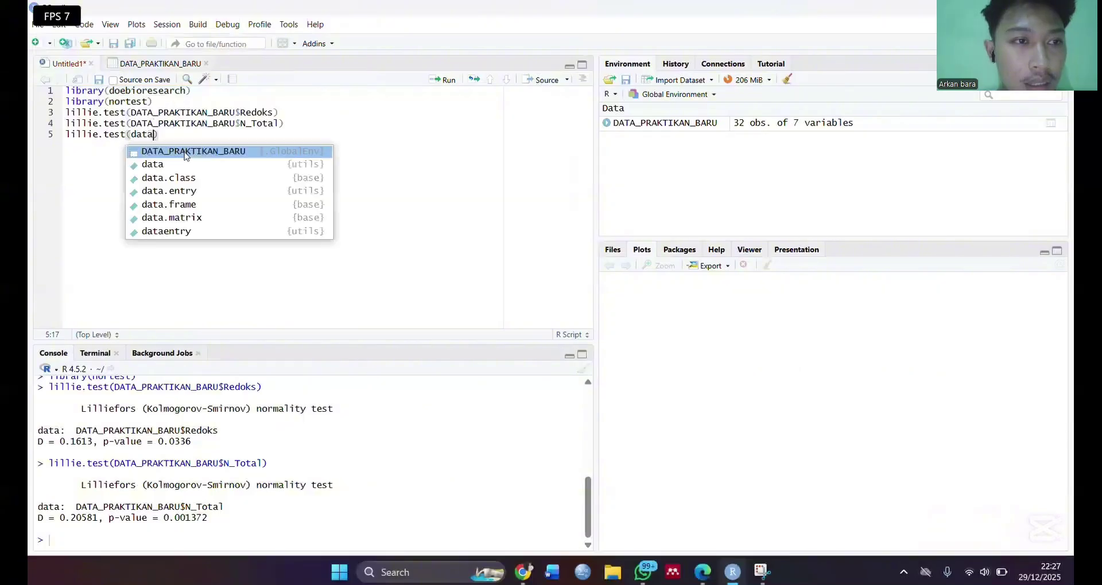
click(216, 151)
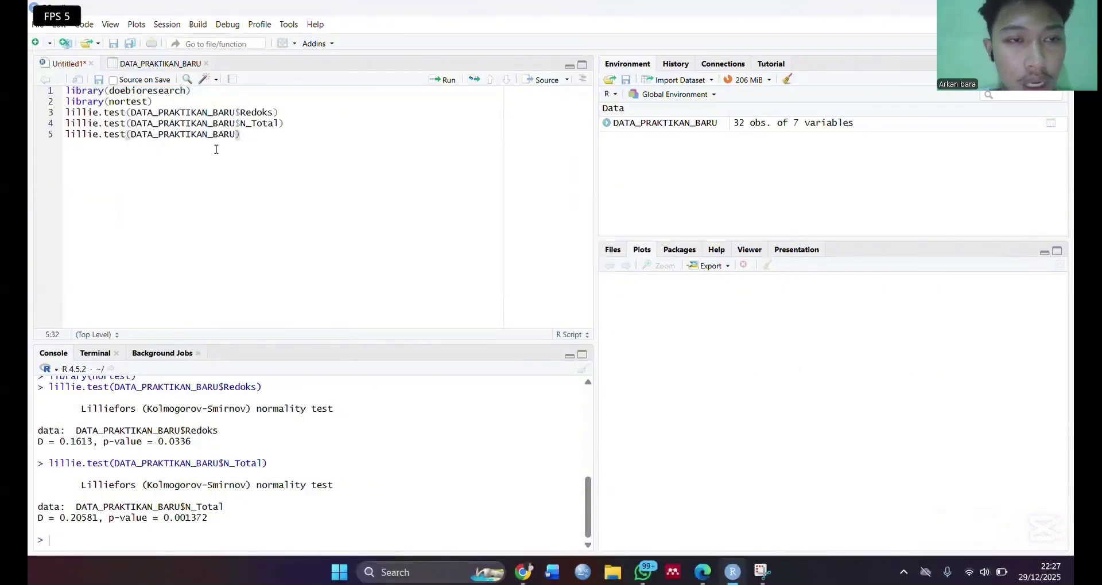
text($)
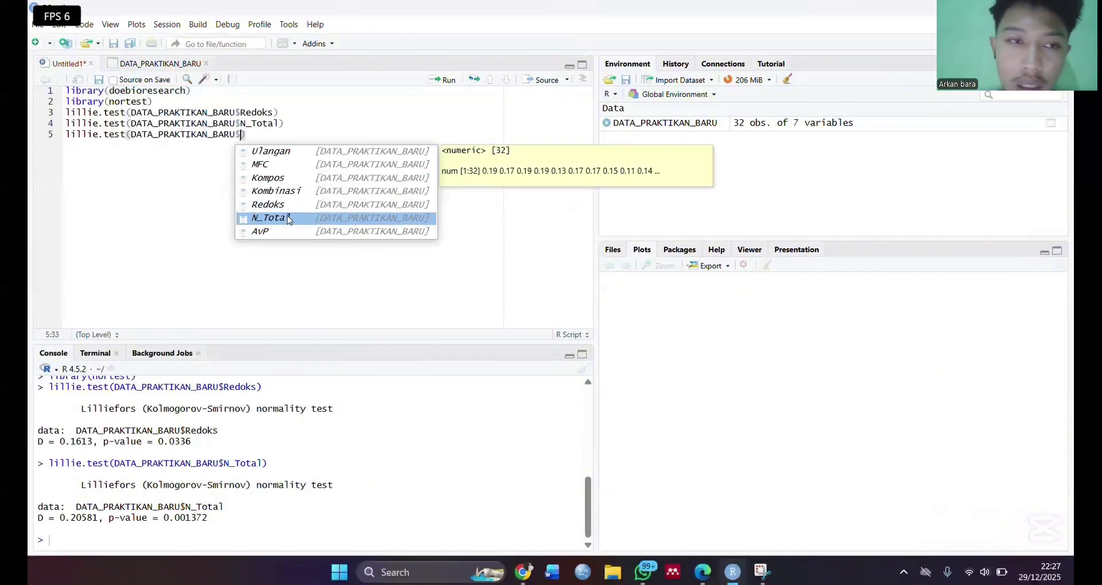
click(287, 232)
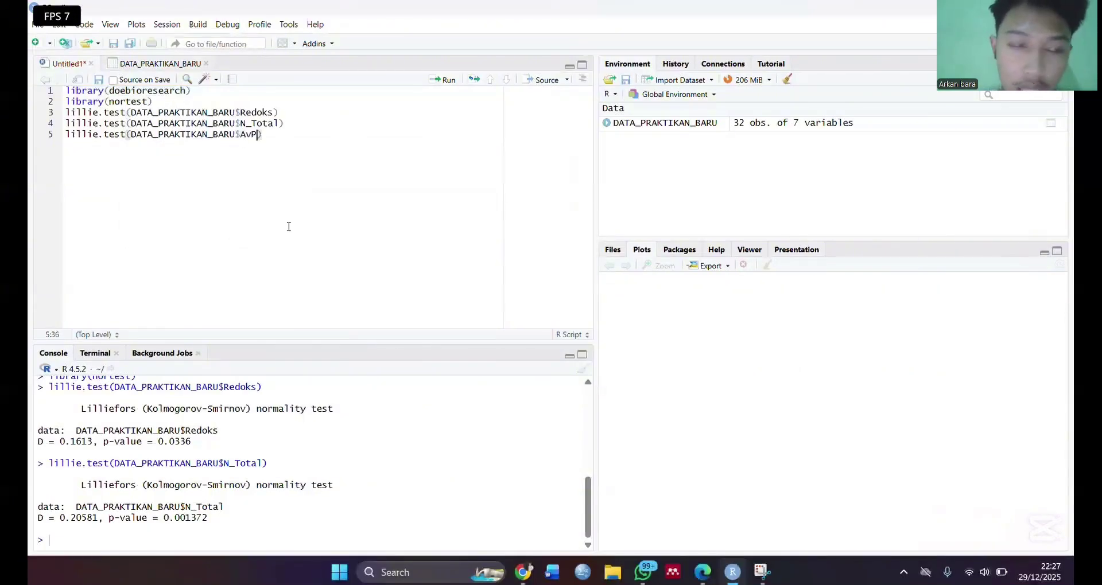
click(443, 79)
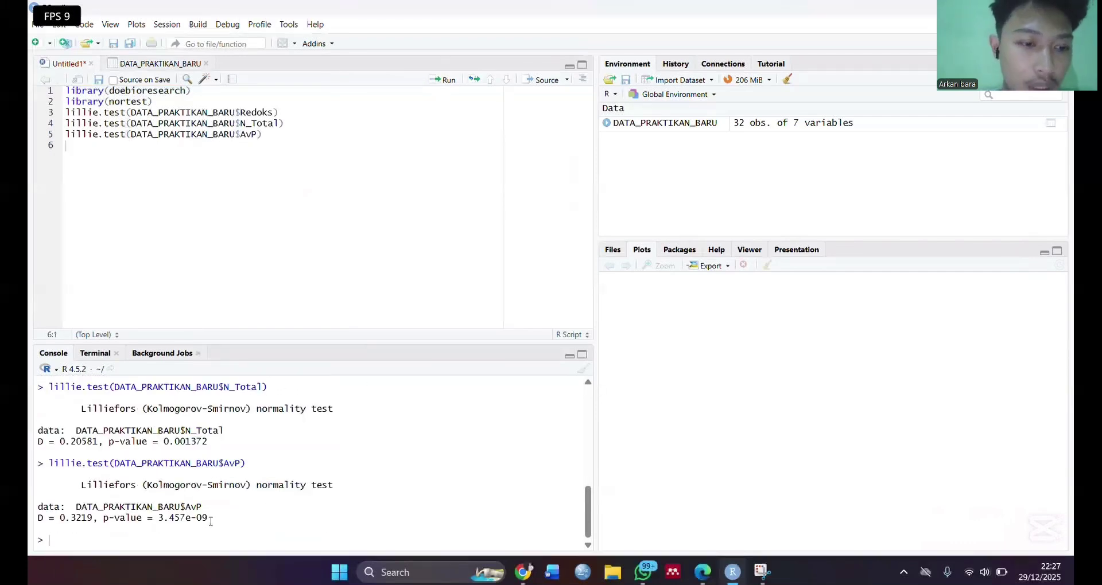
Review the Lilliefors test results for Redoks, N_Total and AvP in the console, highlighting the AvP result line
drag(106, 524, 36, 520)
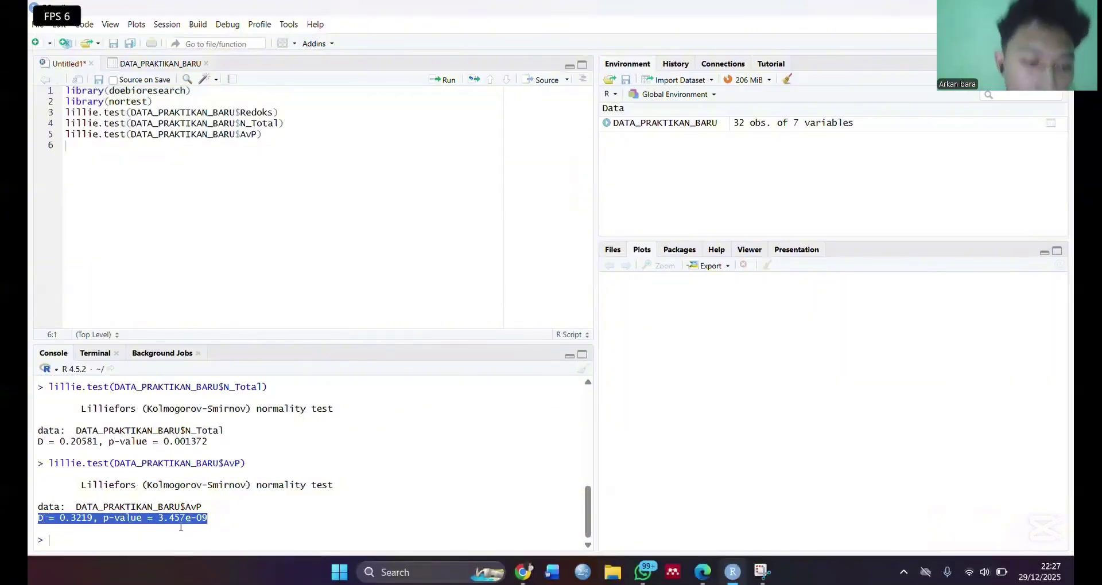
scroll(583, 479, up, 3)
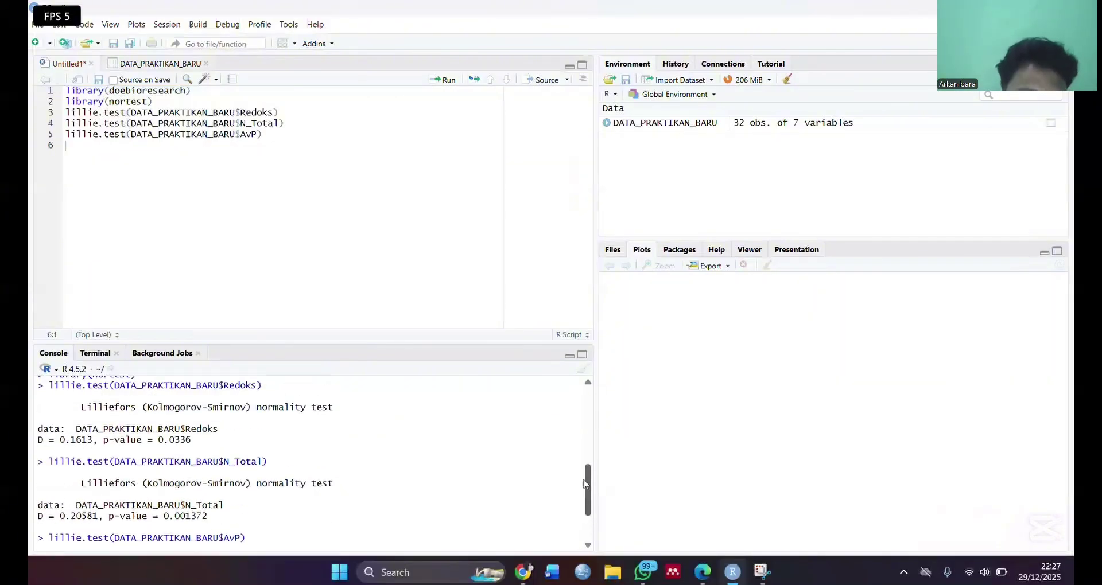
scroll(583, 479, down, 3)
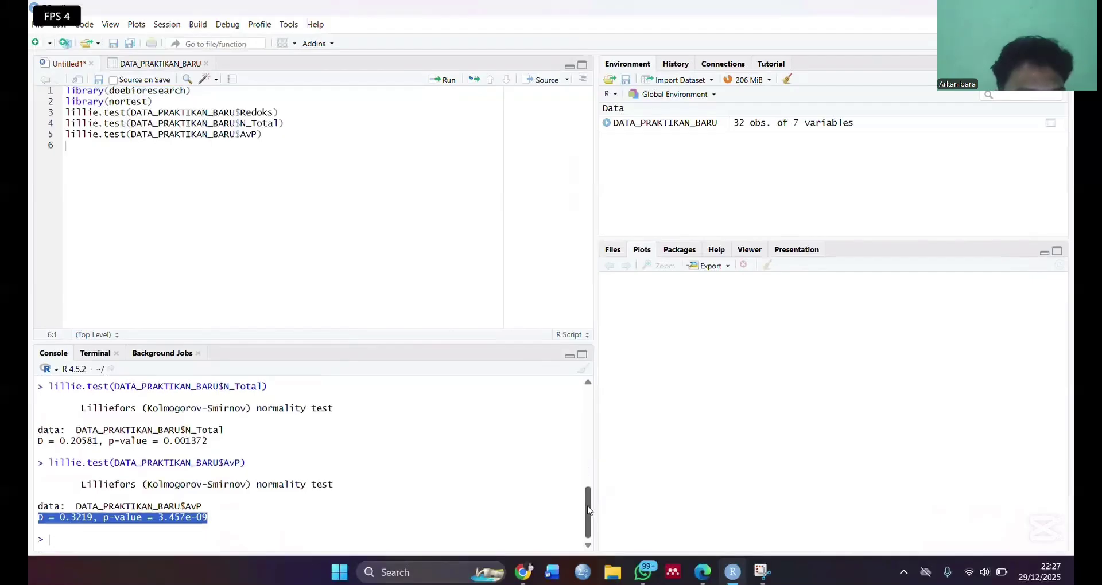
scroll(586, 495, up, 1)
scroll(586, 494, up, 3)
scroll(585, 500, down, 5)
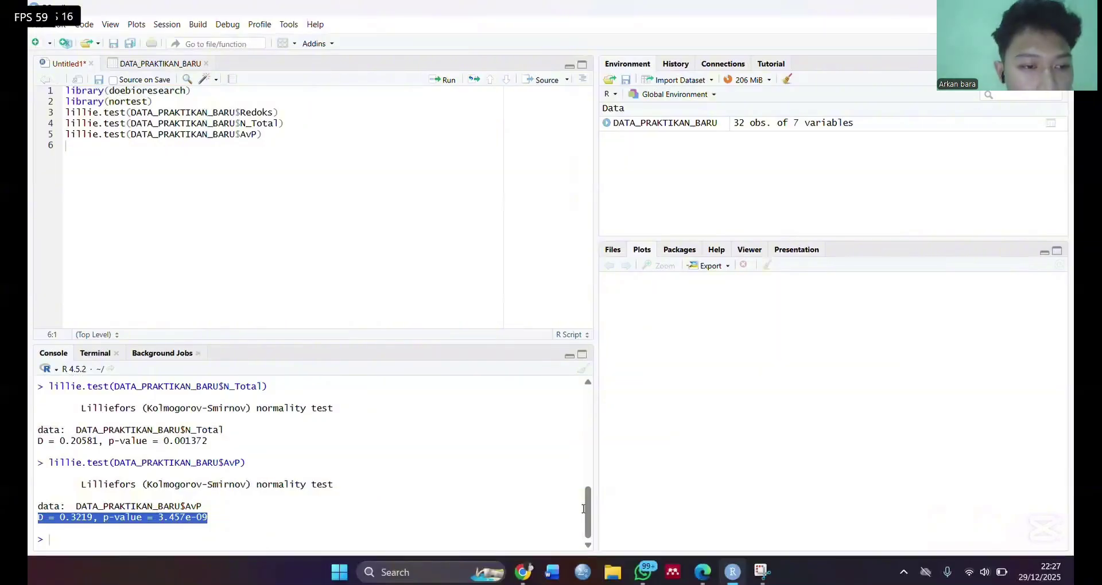
Begin line 7 of the script, after a blank line, with the new variable DATA_PRAKTIKAN_BARU$Redoksnew
click(130, 146)
key(Return)
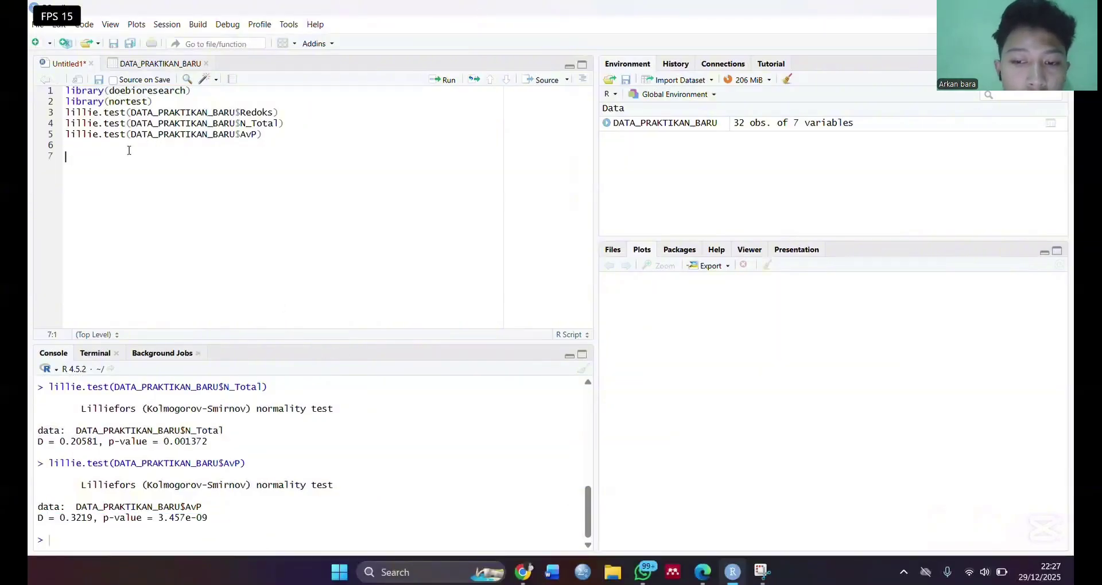
text(dat)
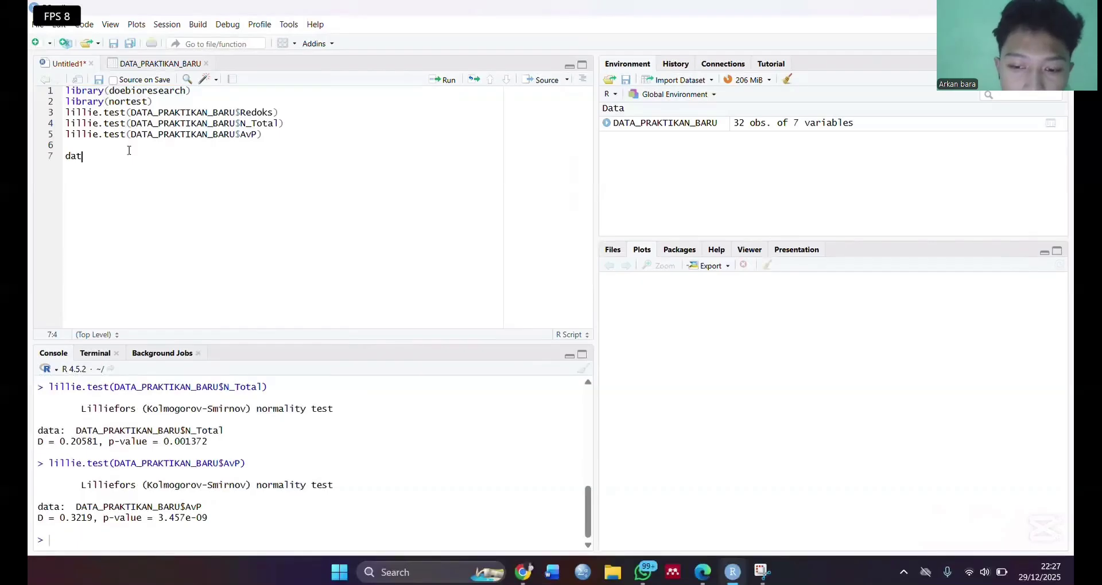
text(a)
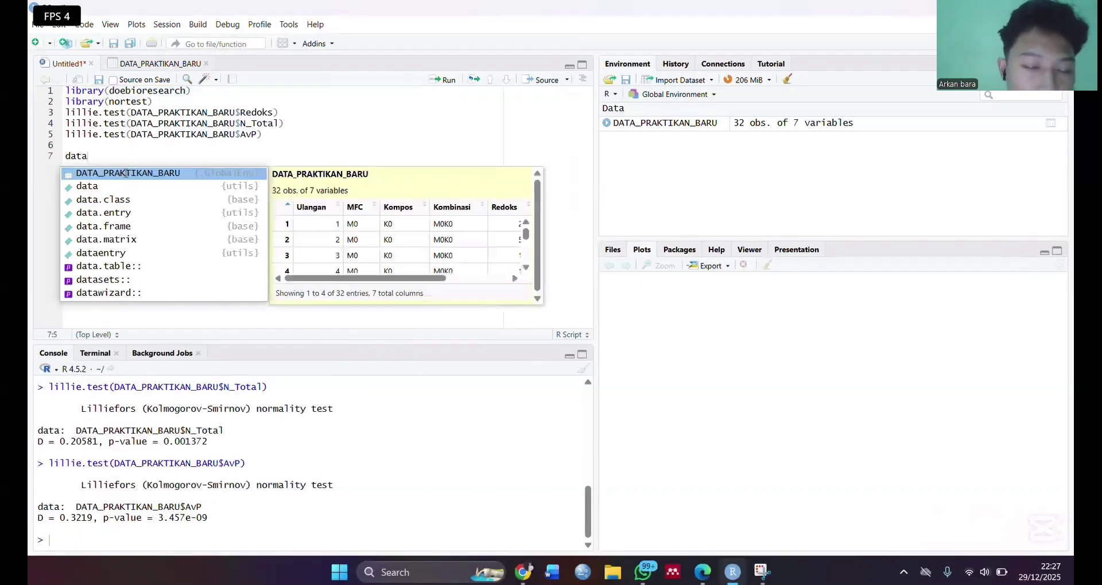
click(126, 172)
text($)
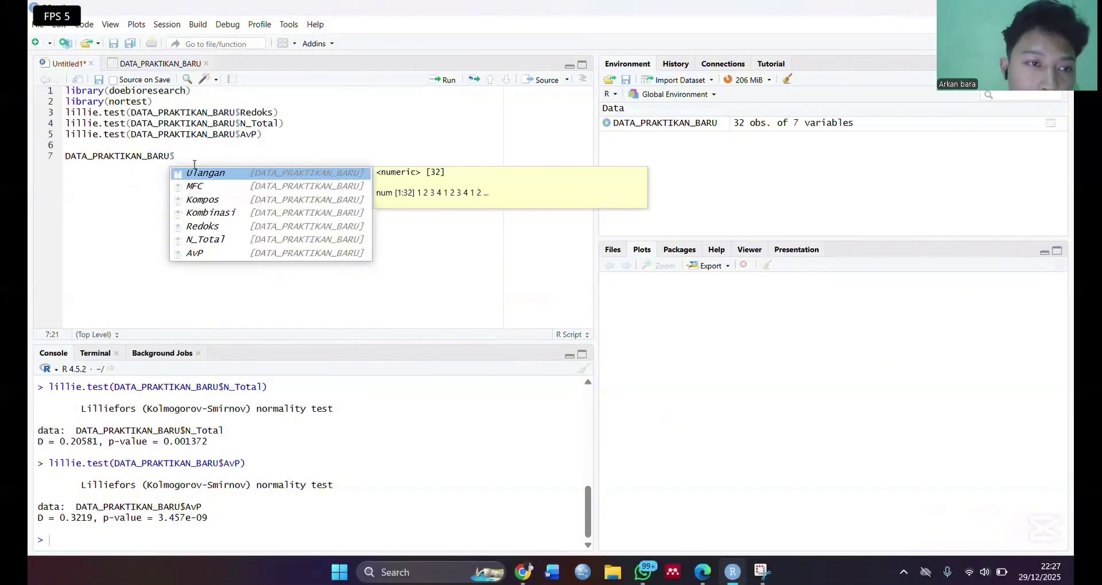
text(redoks)
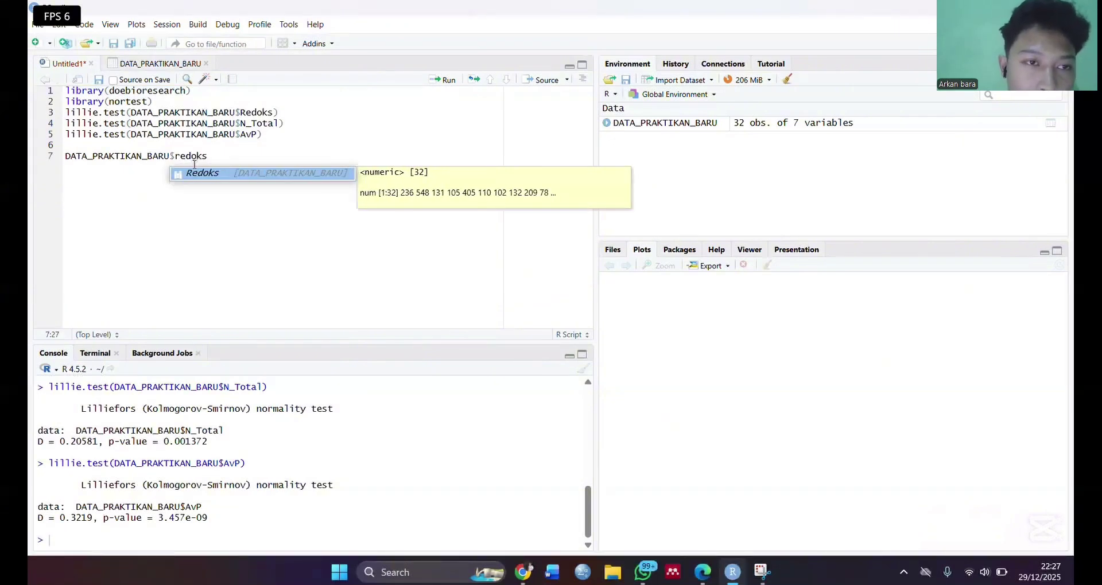
text(new)
click(181, 162)
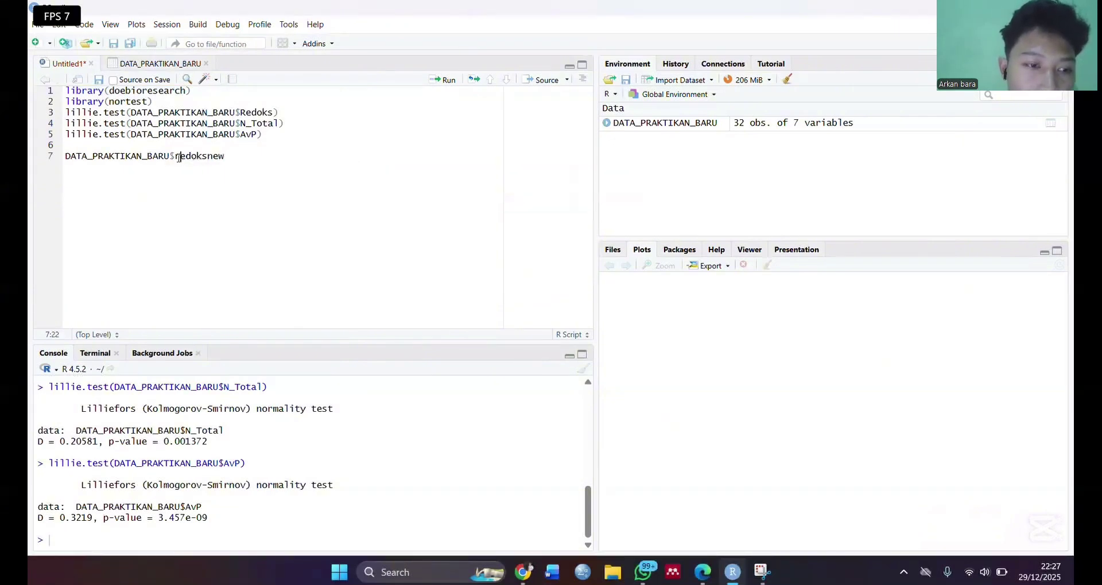
key(BackSpace)
text(R)
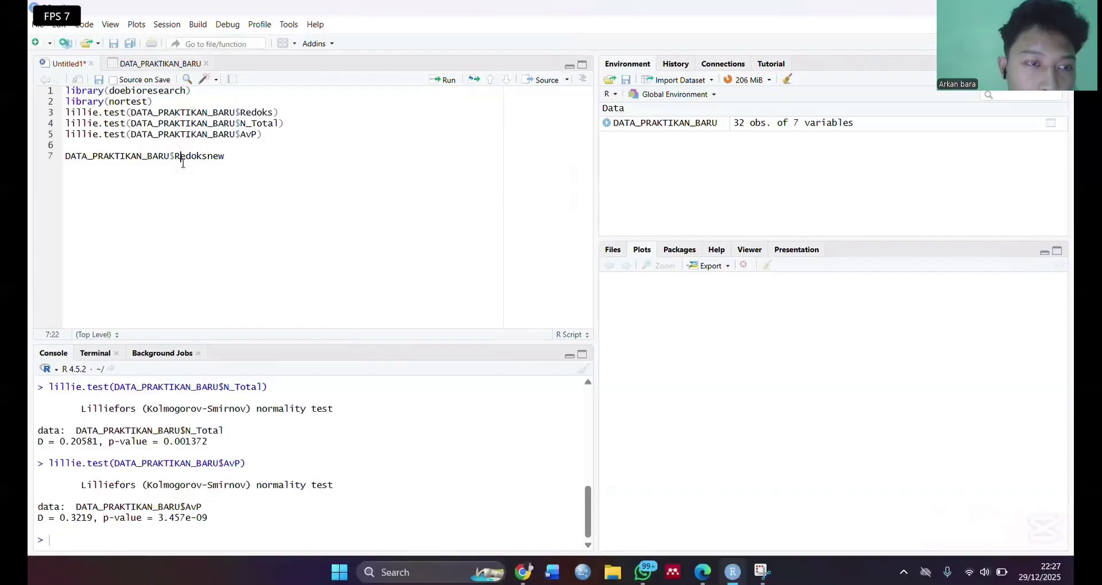
click(241, 162)
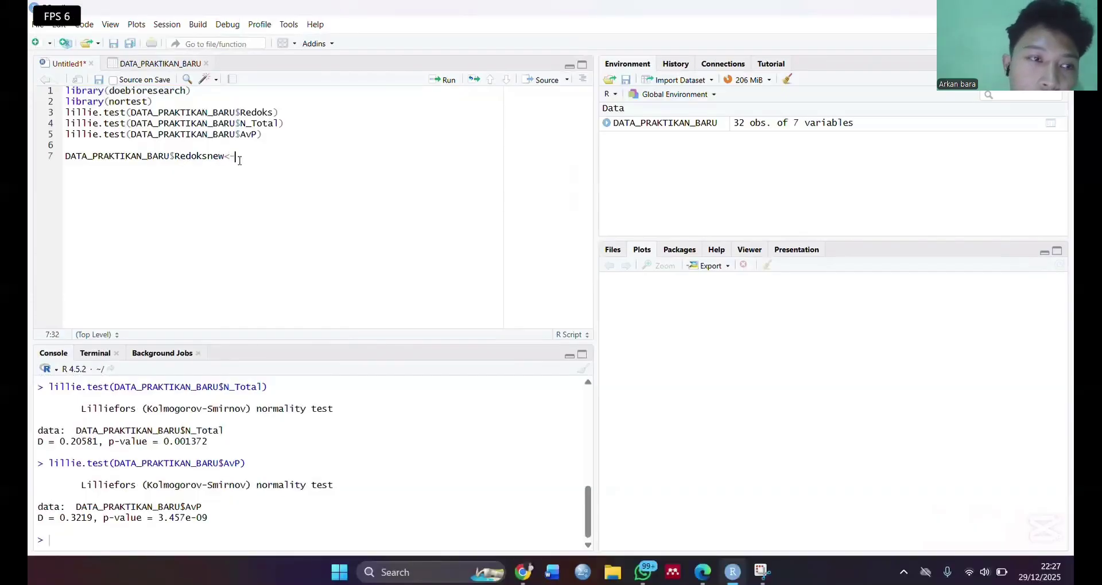
text(<-2*)
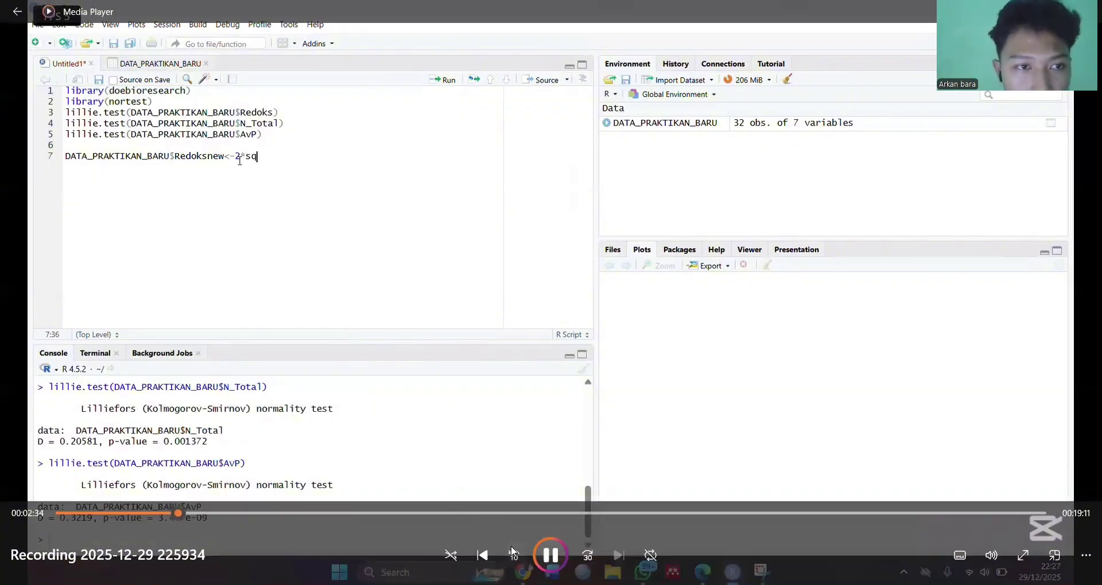
click(512, 552)
click(512, 552)
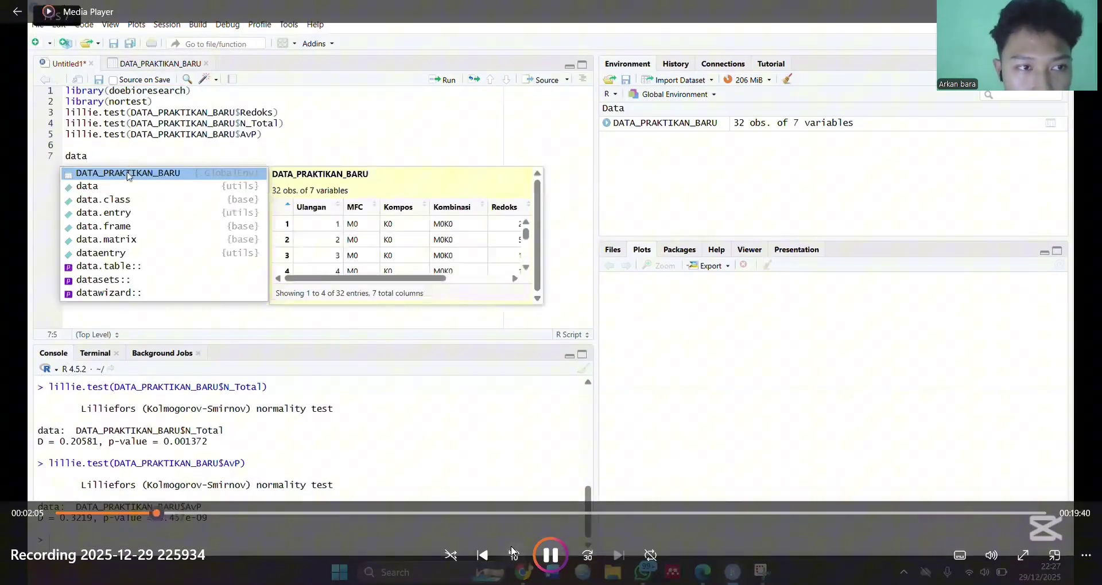
click(512, 552)
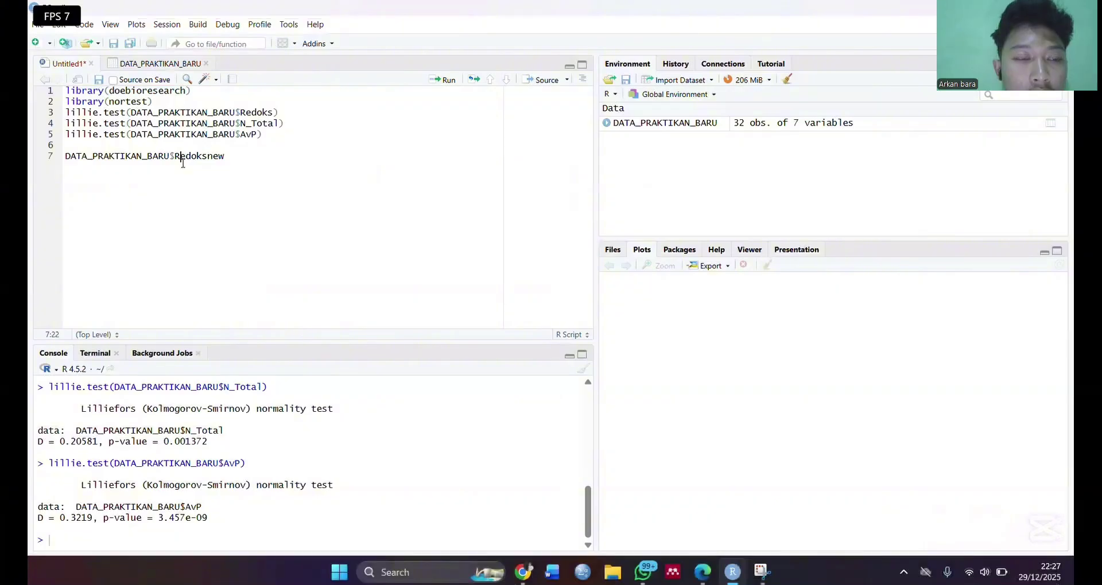
Complete line 7 with <-2*sqrt(DATA_PRAKTIKAN_BARU$Redoks), run it and check the Redoksnew column in the data table
click(241, 162)
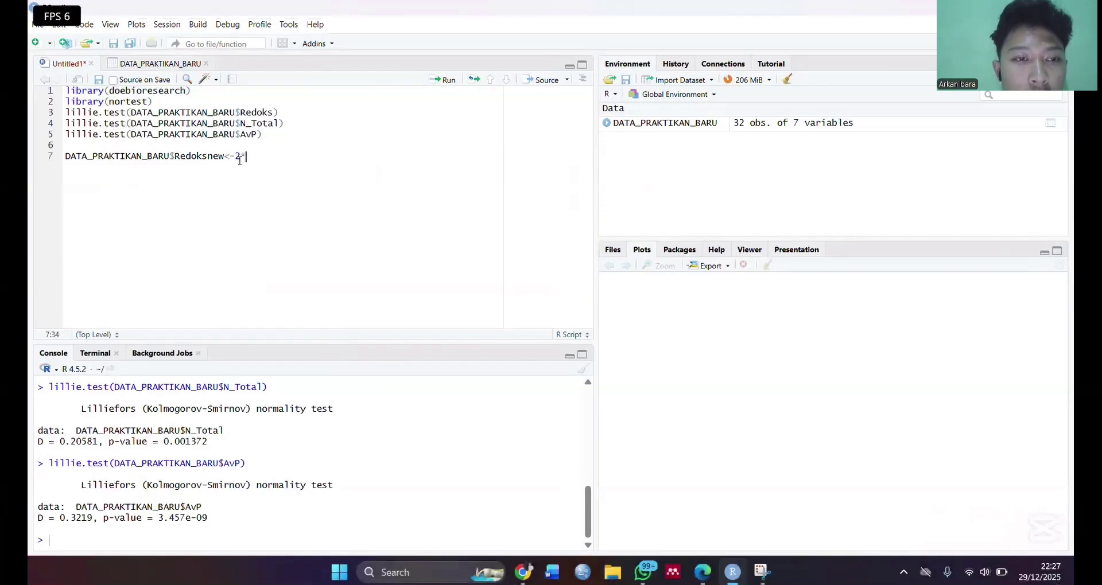
text(<-2*sqrt)
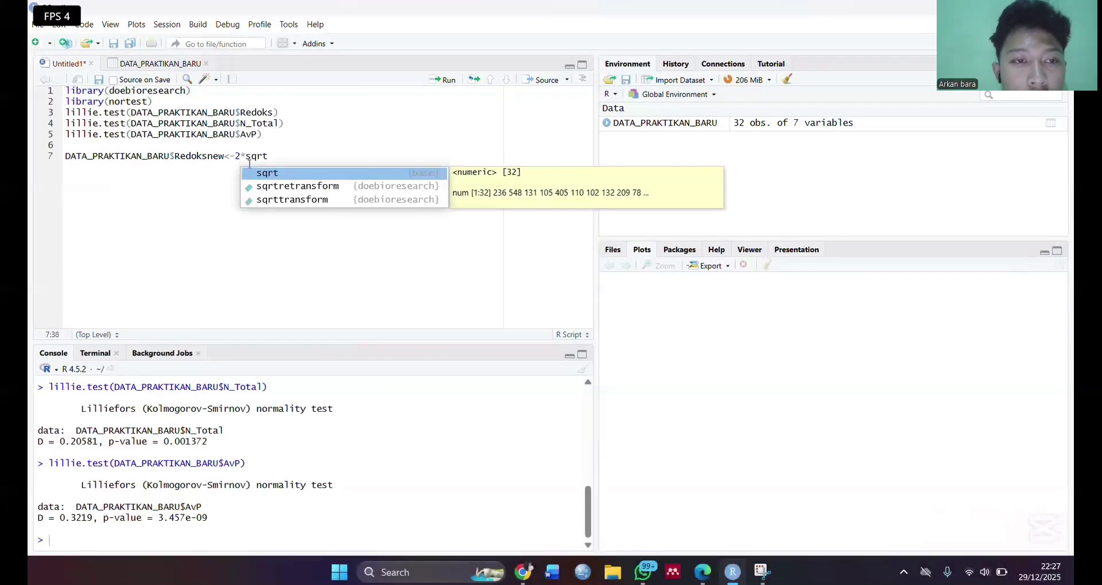
click(257, 174)
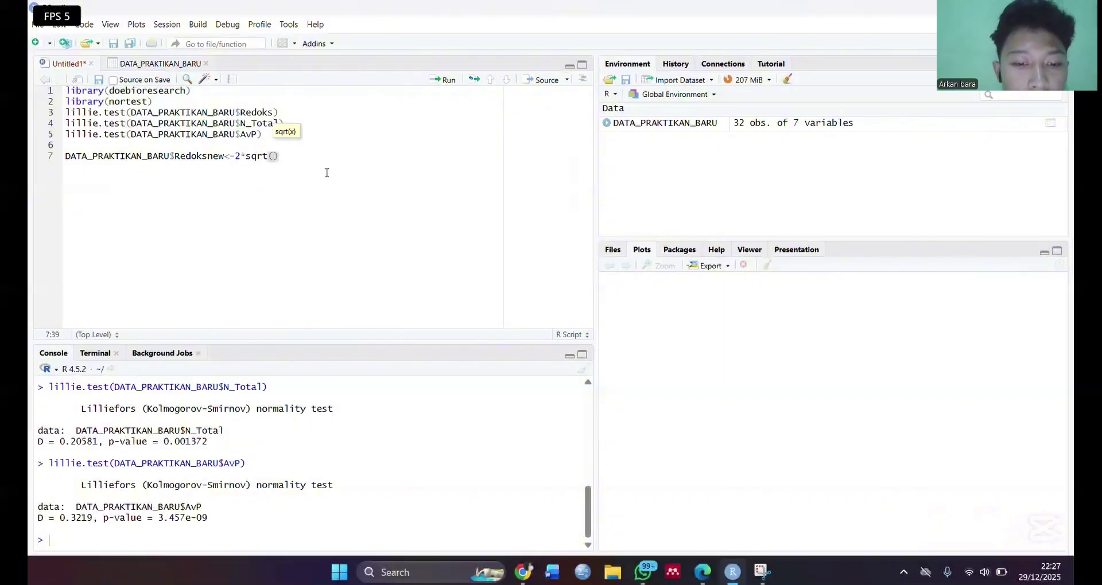
text(data)
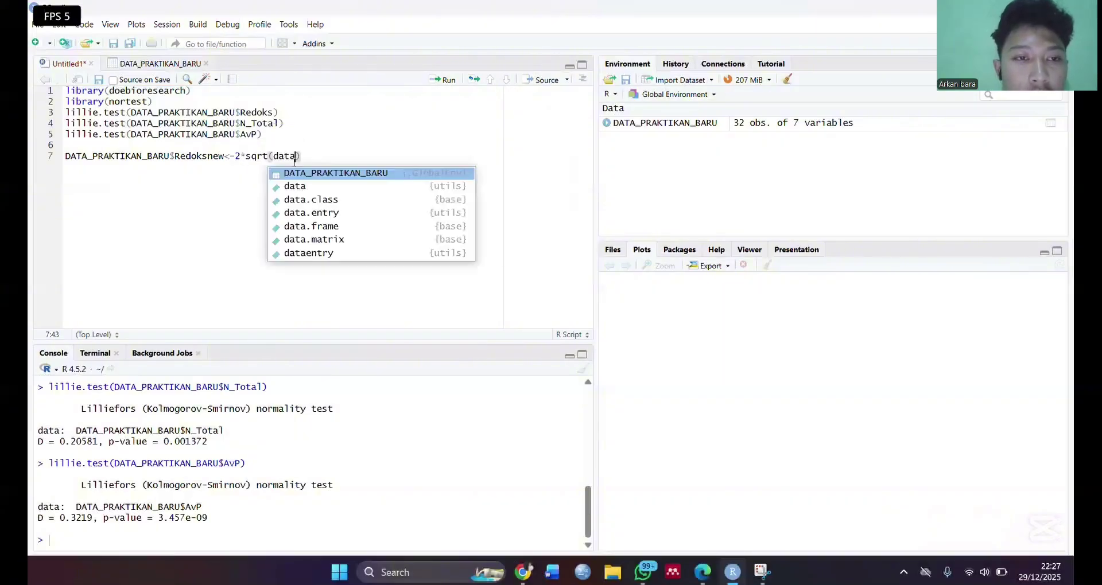
click(293, 175)
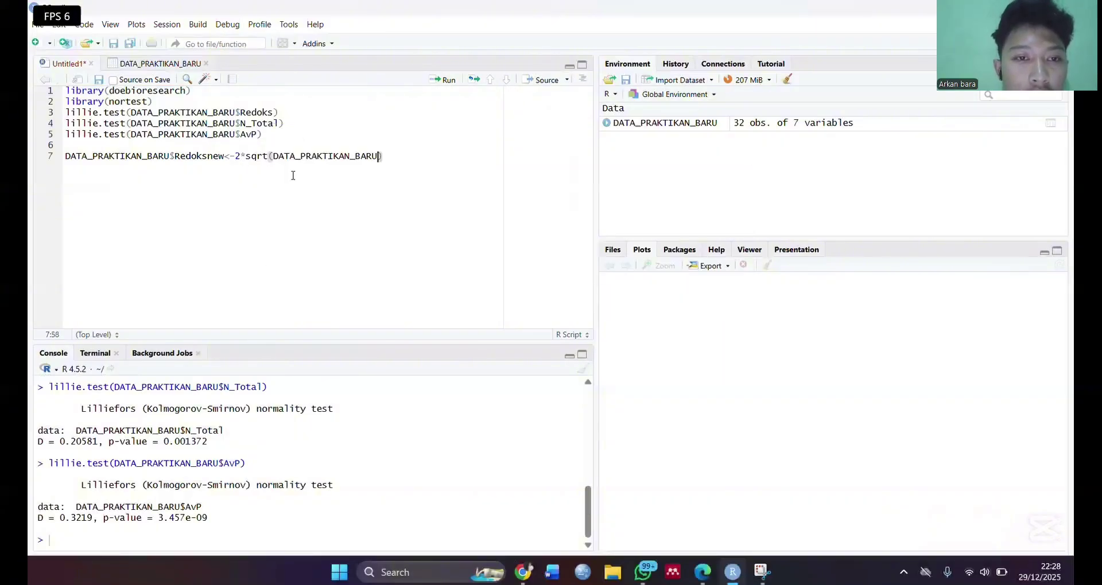
text($)
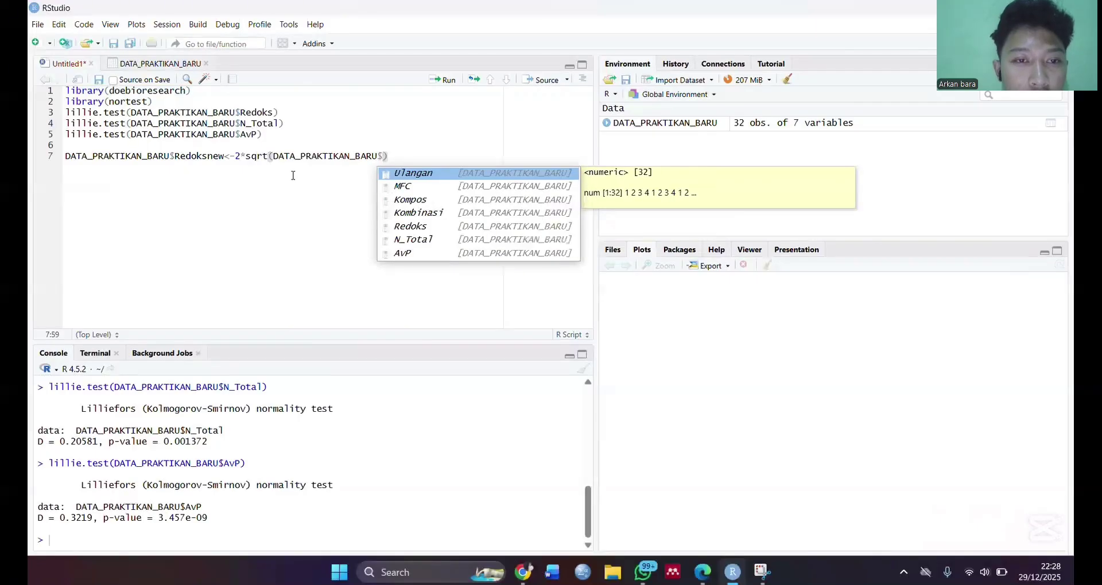
key(Down)
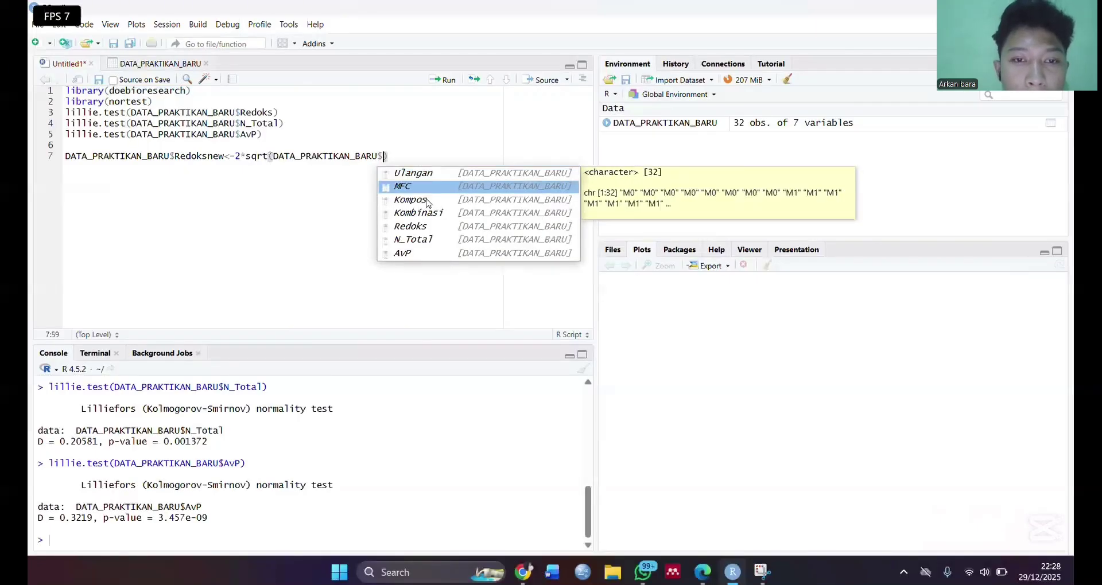
click(447, 228)
click(443, 80)
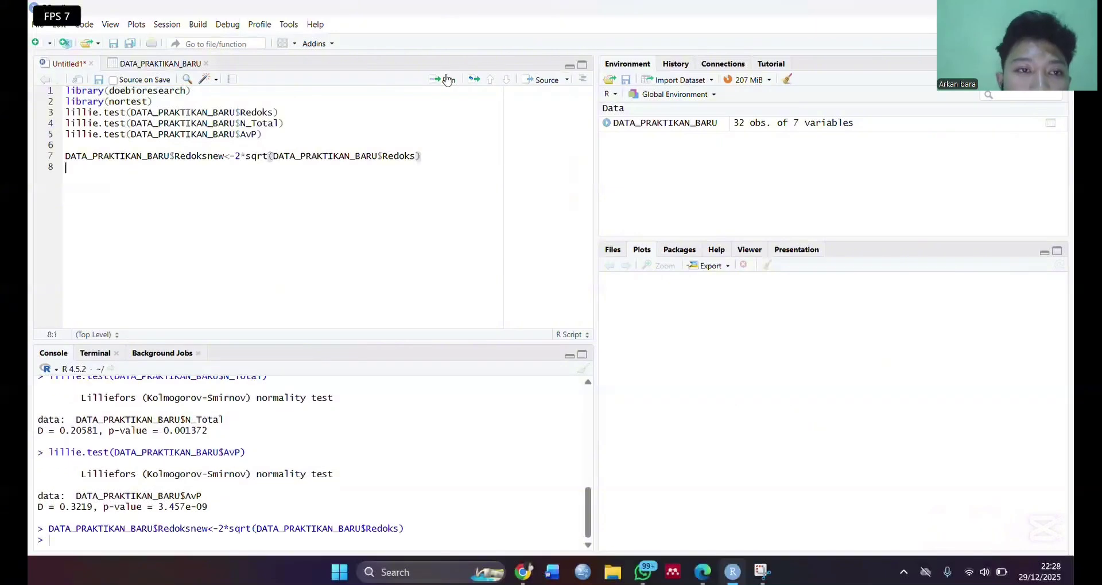
click(172, 63)
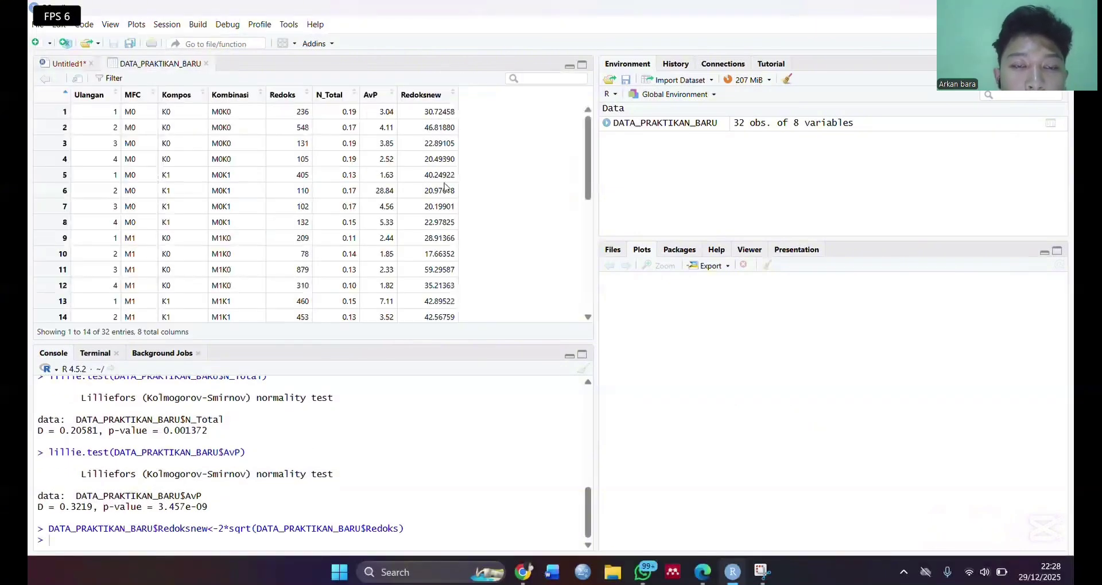
Back in the script, begin line 8 with the new variable DATA_PRAKTIKAN_BARU$N_Totalnew
click(66, 64)
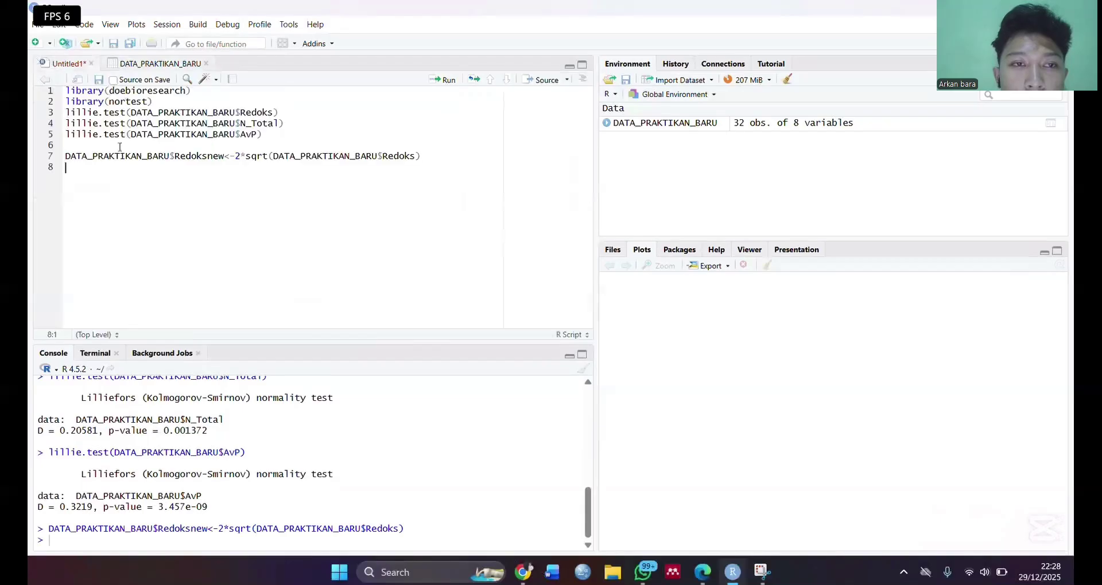
text(data)
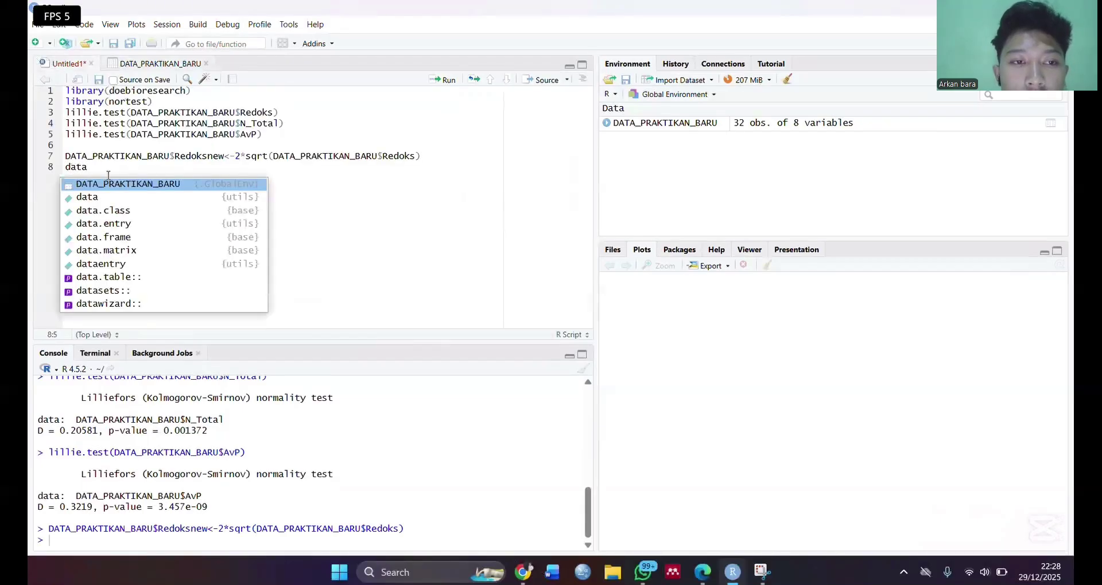
click(110, 184)
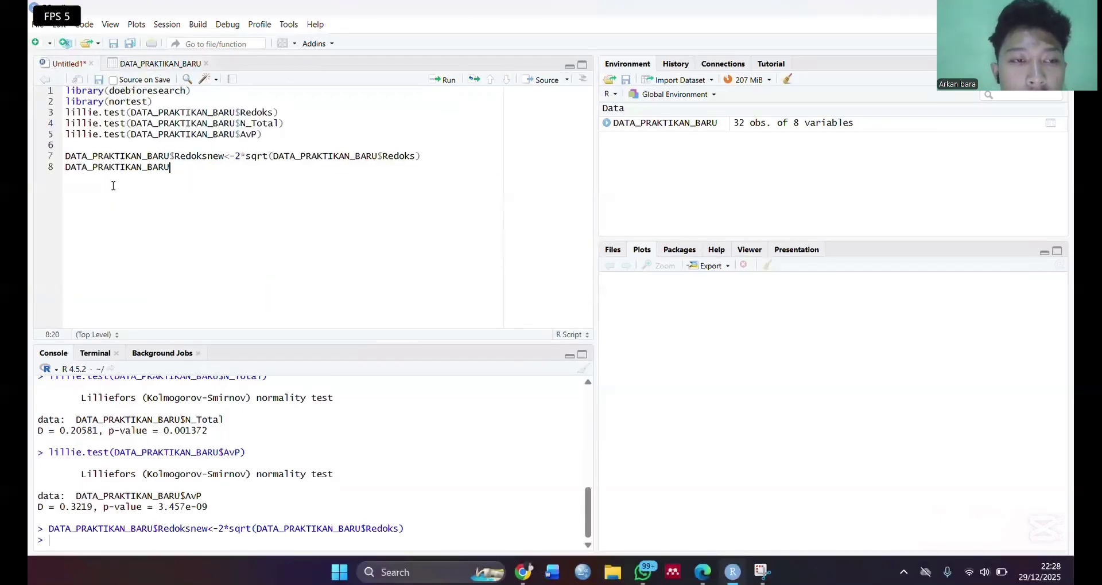
text($)
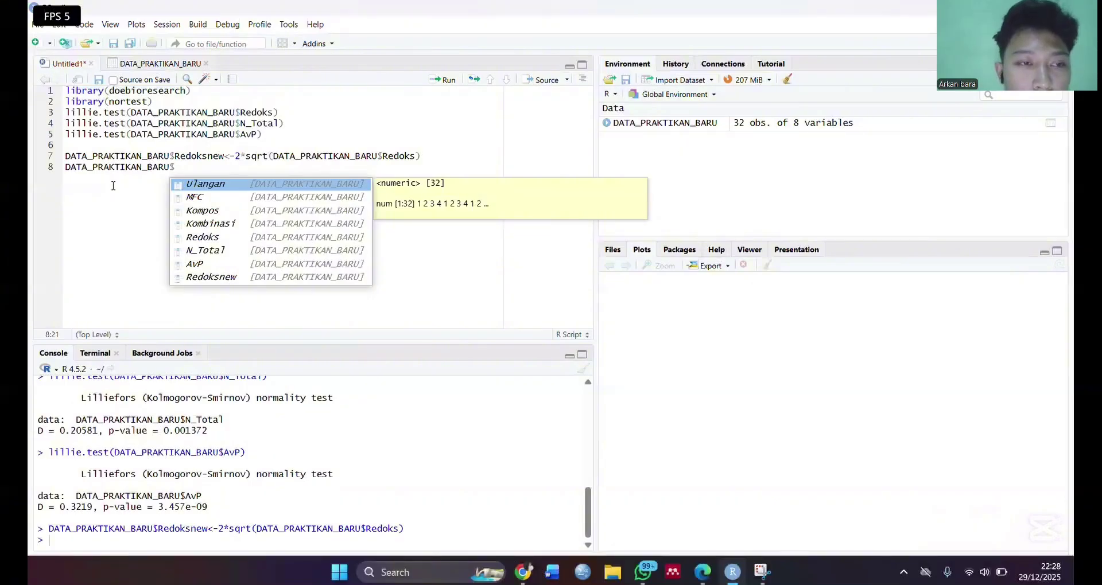
text(N)
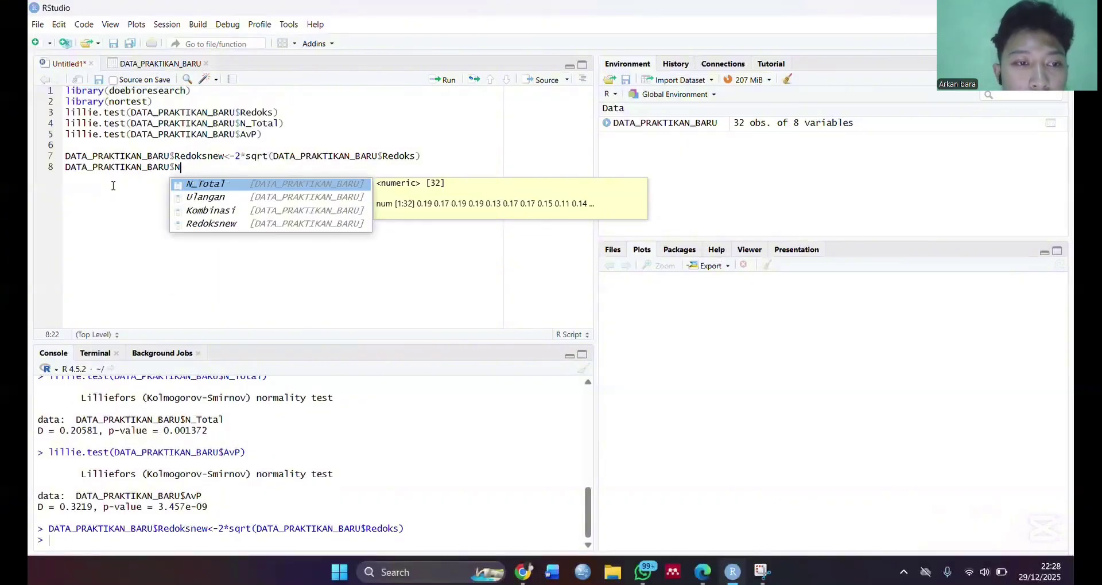
text(_T)
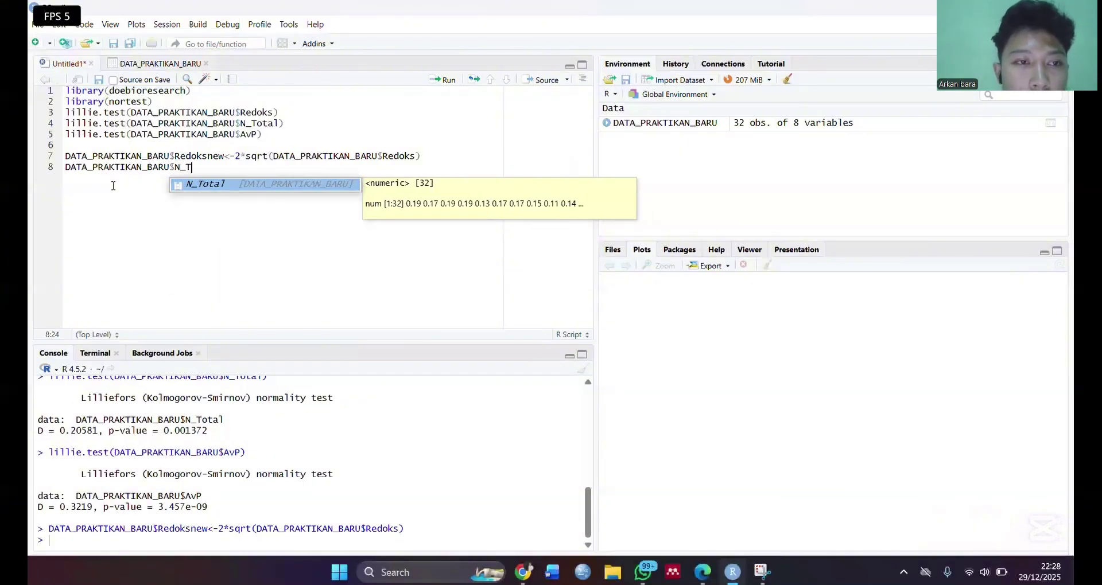
text(otal)
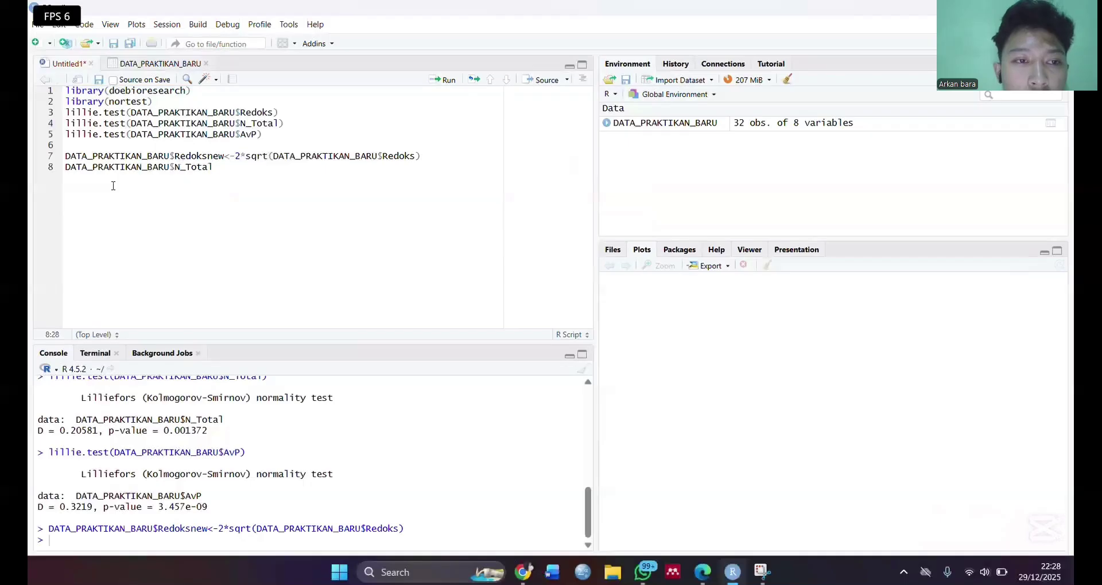
text(_)
key(BackSpace)
text(new)
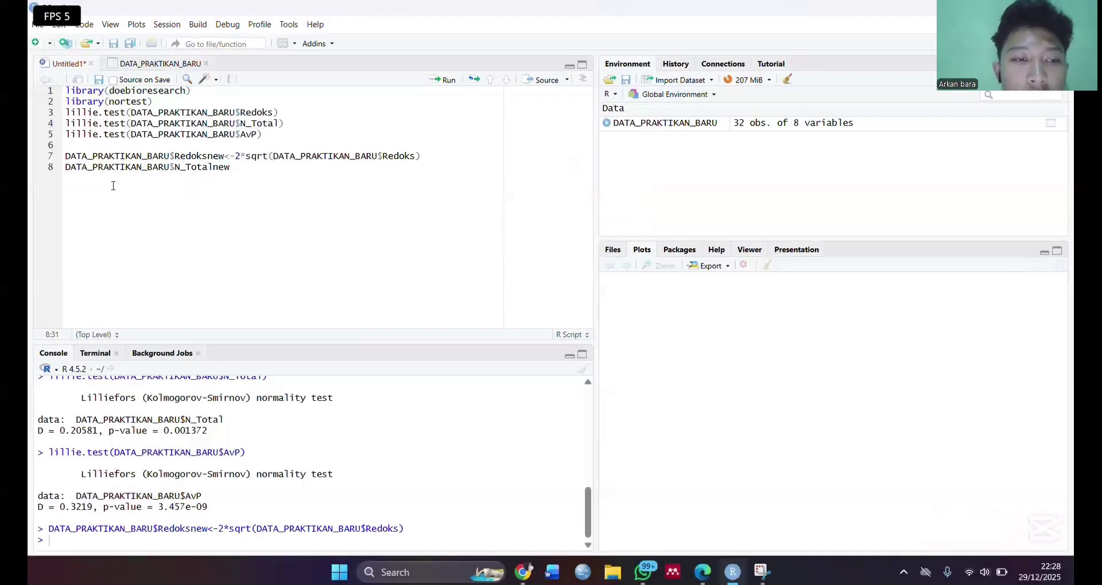
Complete line 8 with <-2*sqrt(DATA_PRAKTIKAN_BARU$N_Total), run it and check the N_Totalnew column in the data table
text(<-2*sq)
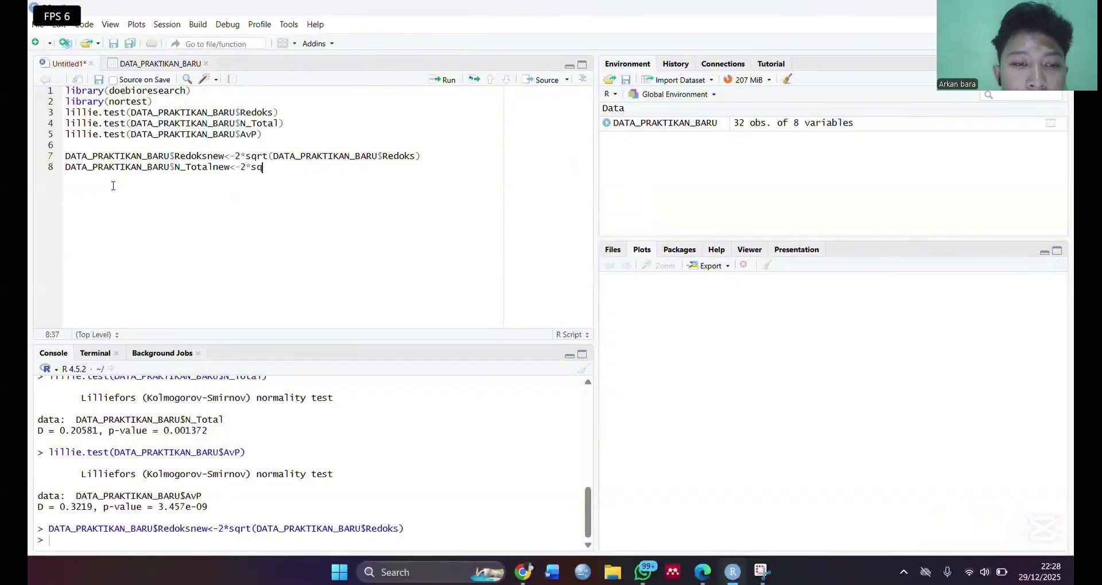
text(rt)
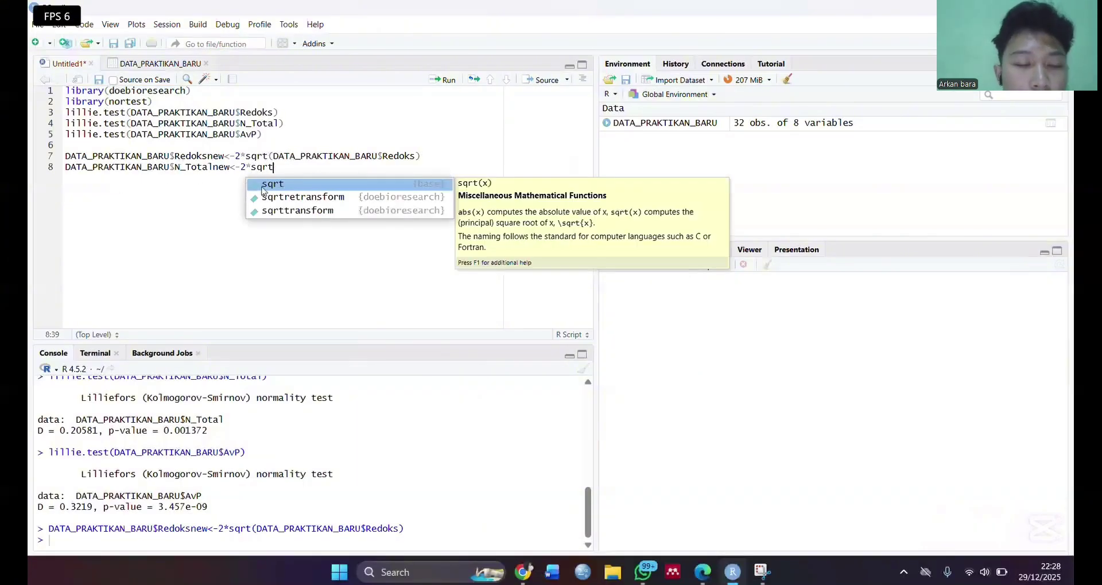
text((data)
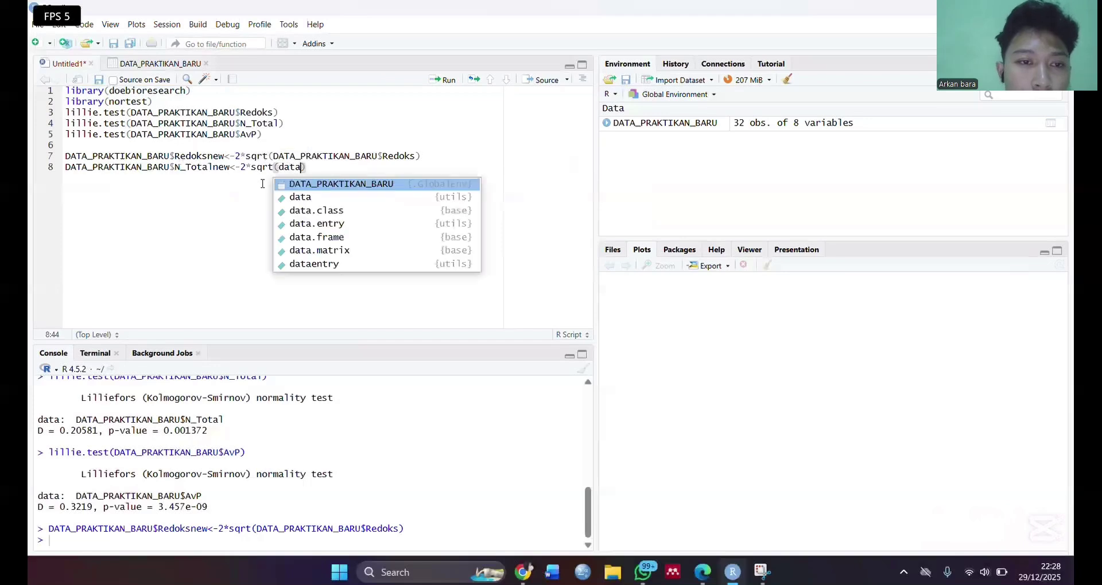
click(287, 185)
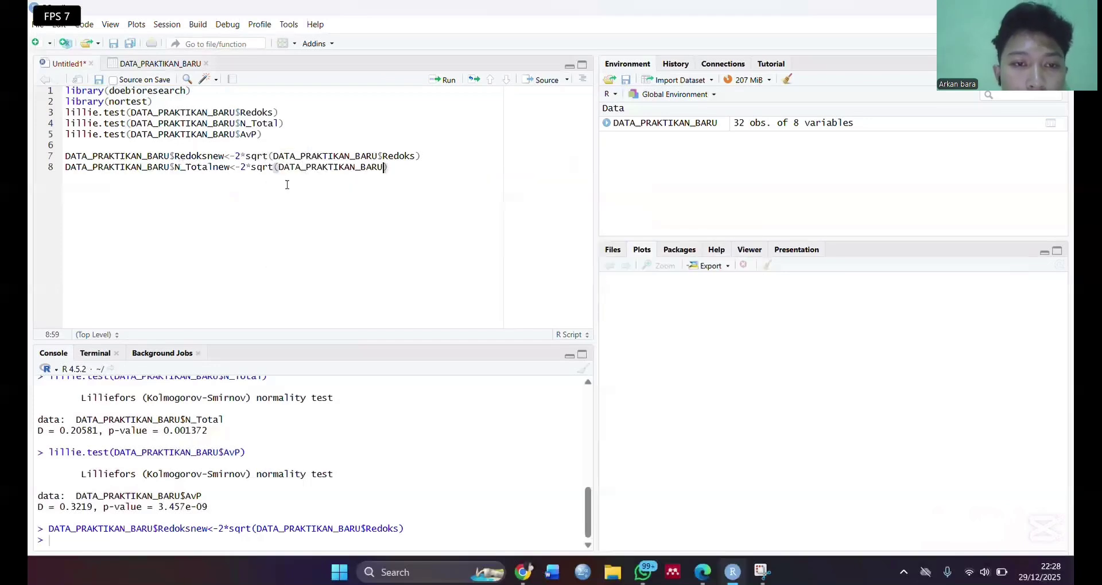
text($)
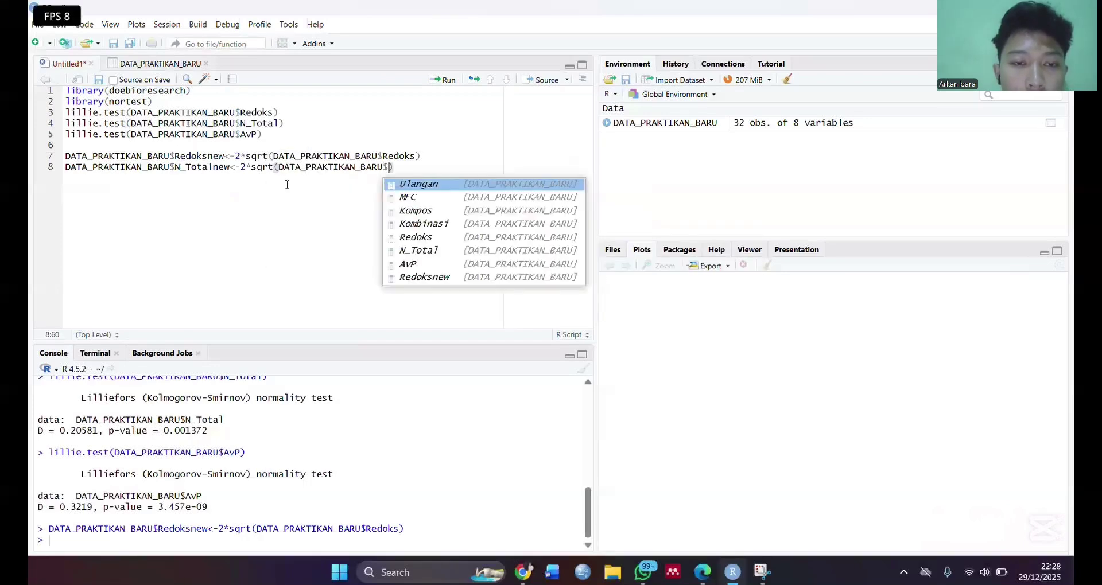
click(445, 254)
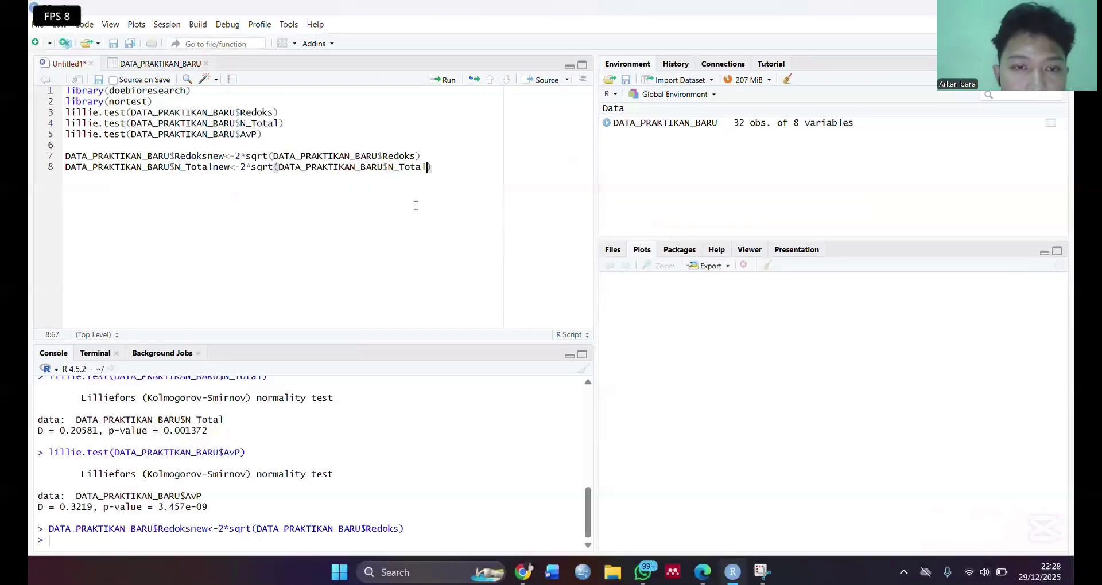
click(444, 81)
click(167, 65)
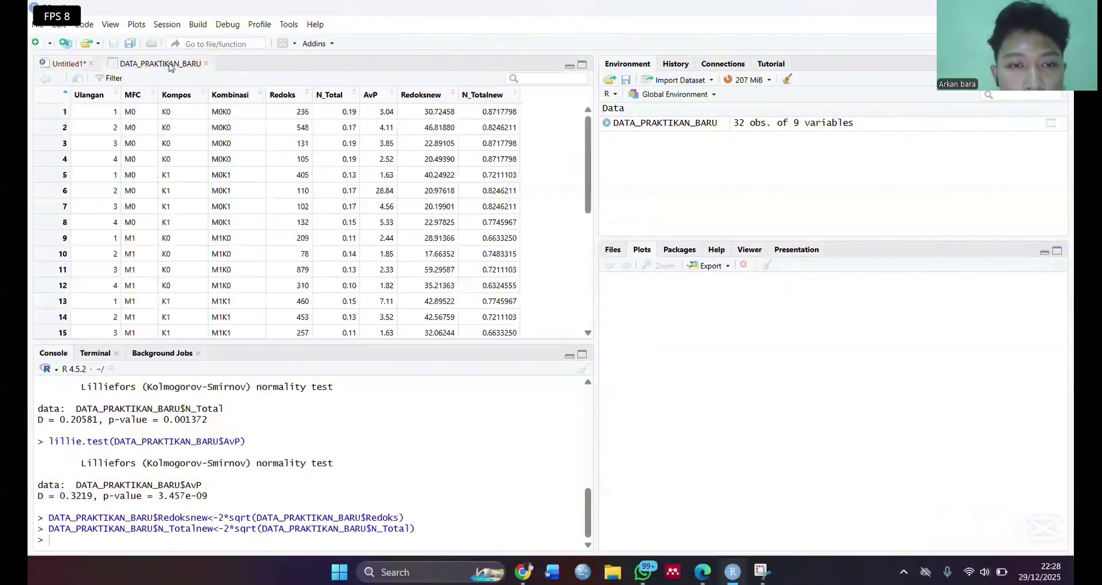
Back in the script, begin line 9 with the assignment DATA_PRAKTIKAN_BARU$Ptersedia<-2*sq
click(64, 64)
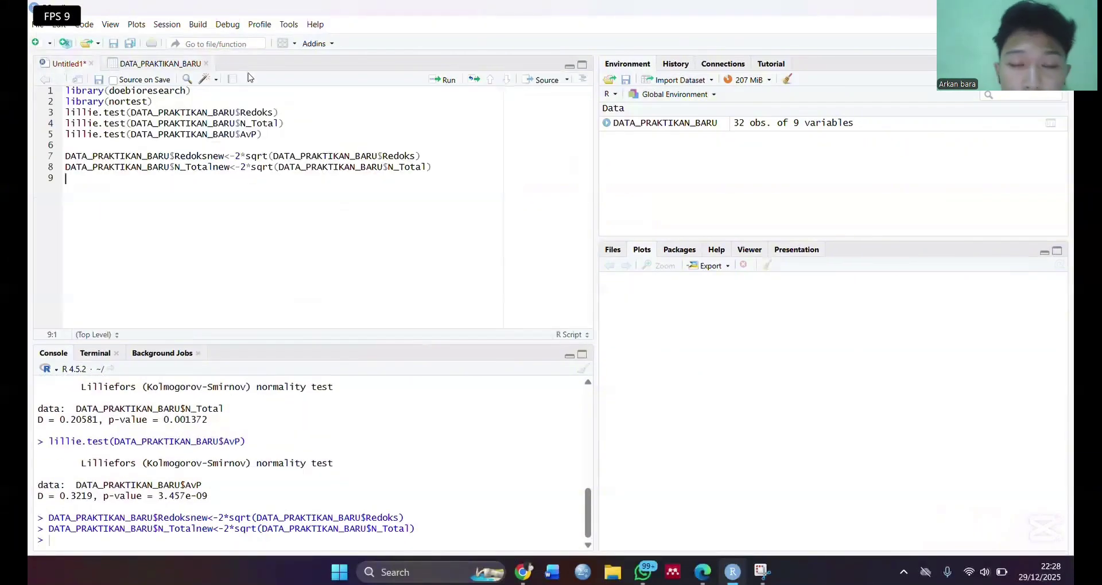
text(data)
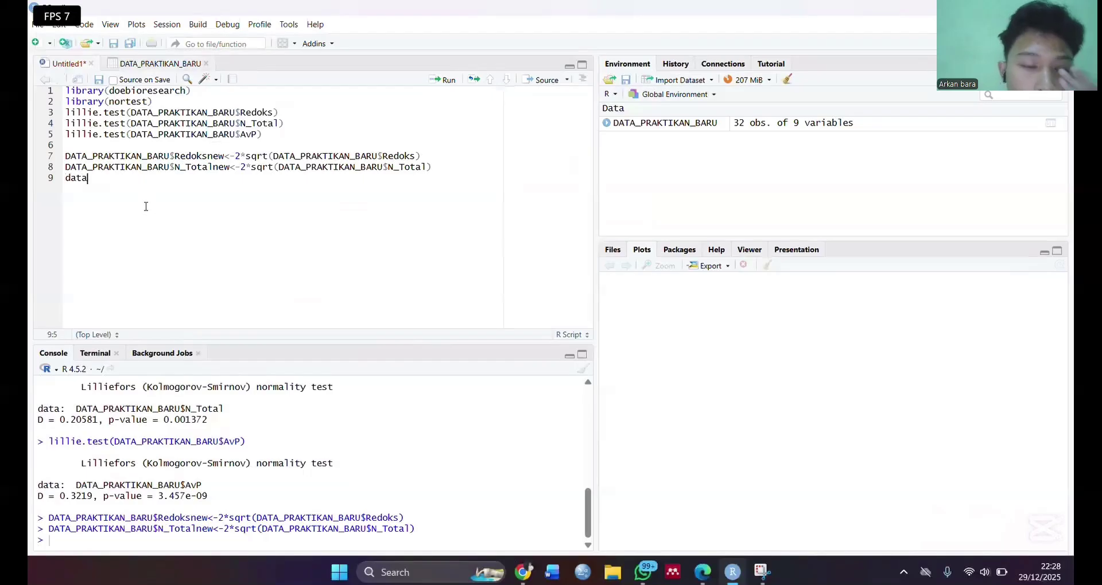
click(148, 199)
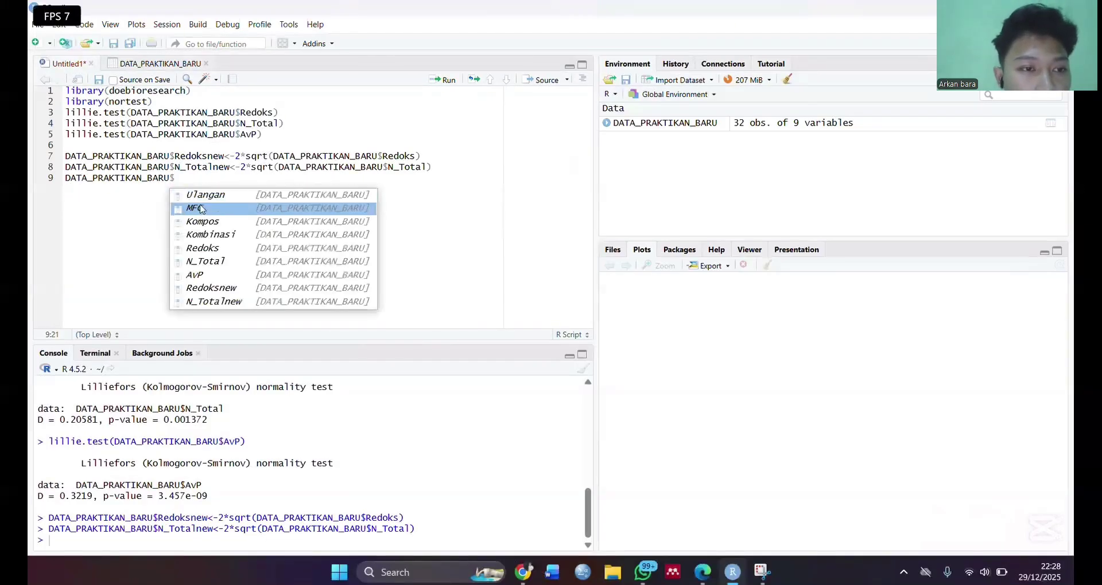
text($Pter)
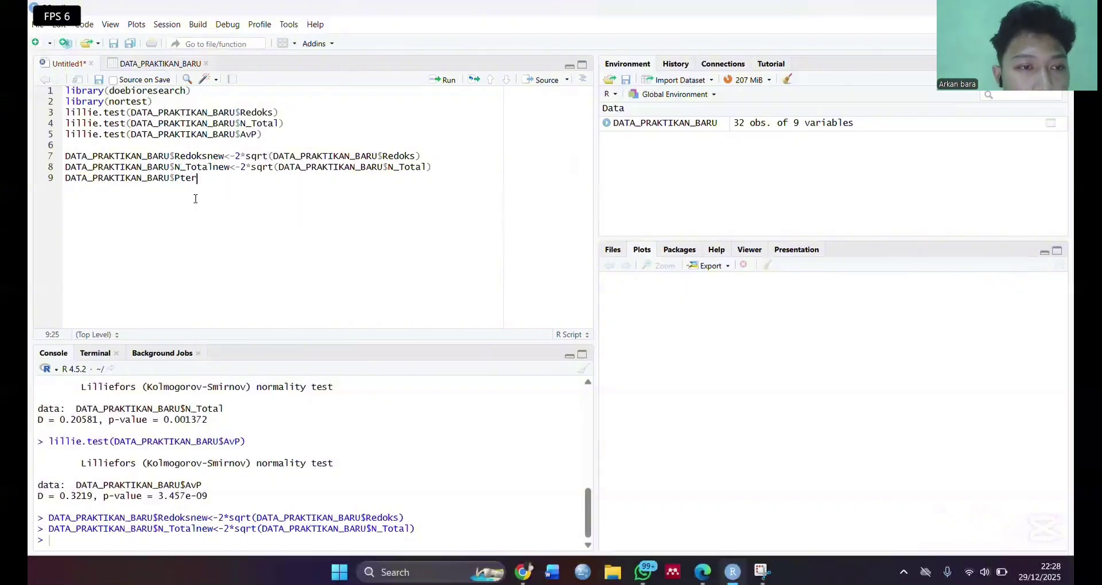
text(sedia)
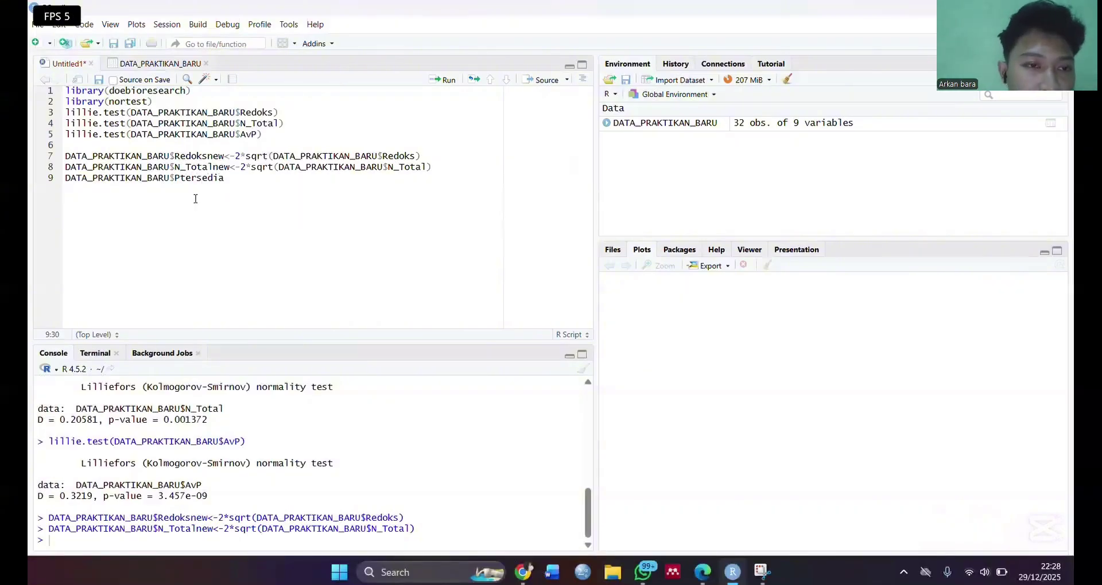
text(<)
text(-)
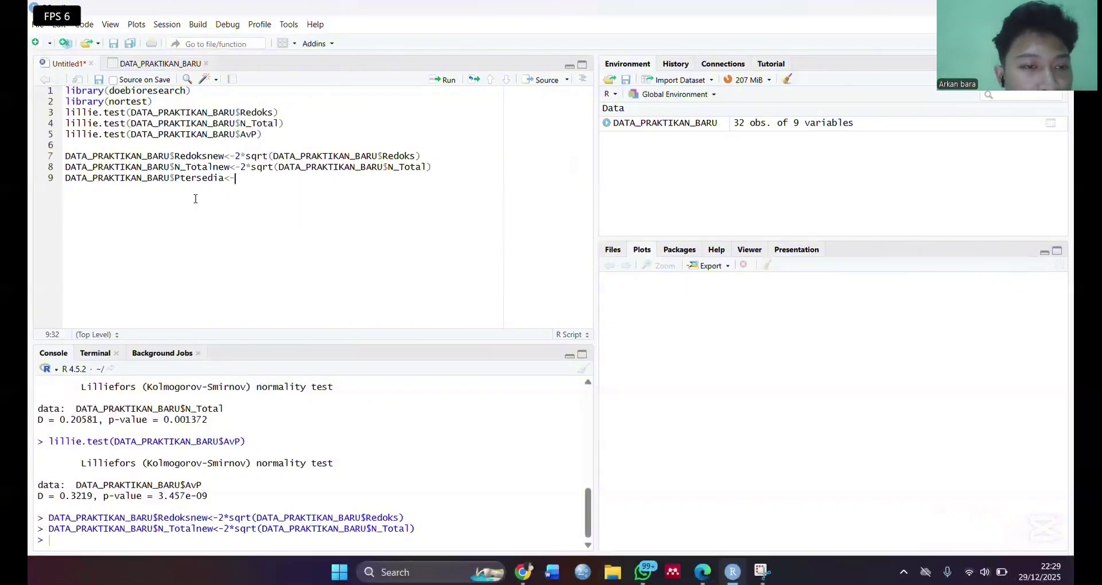
text(2*sq)
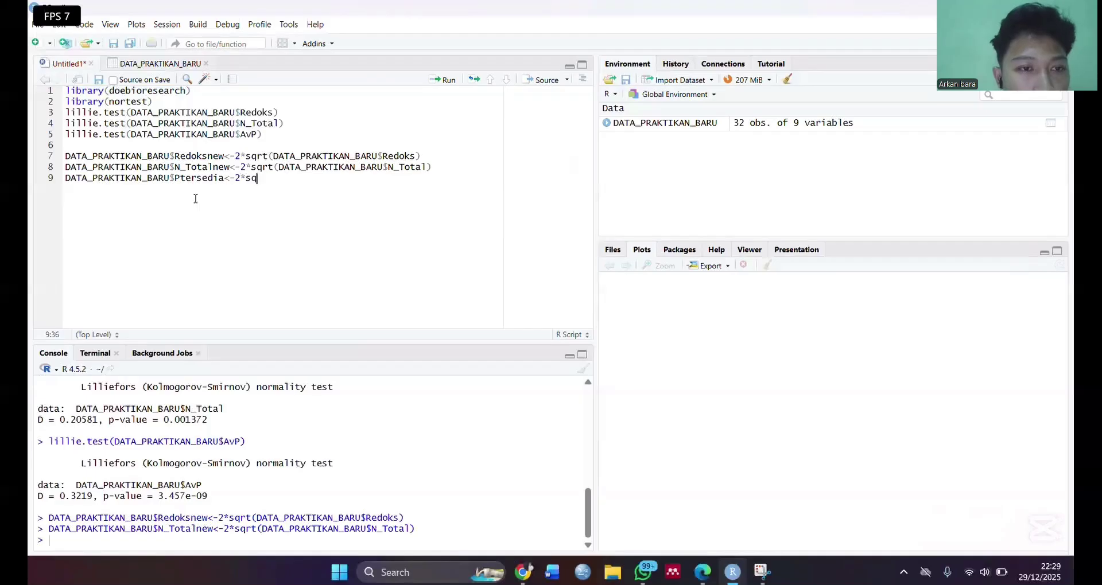
text(rt)
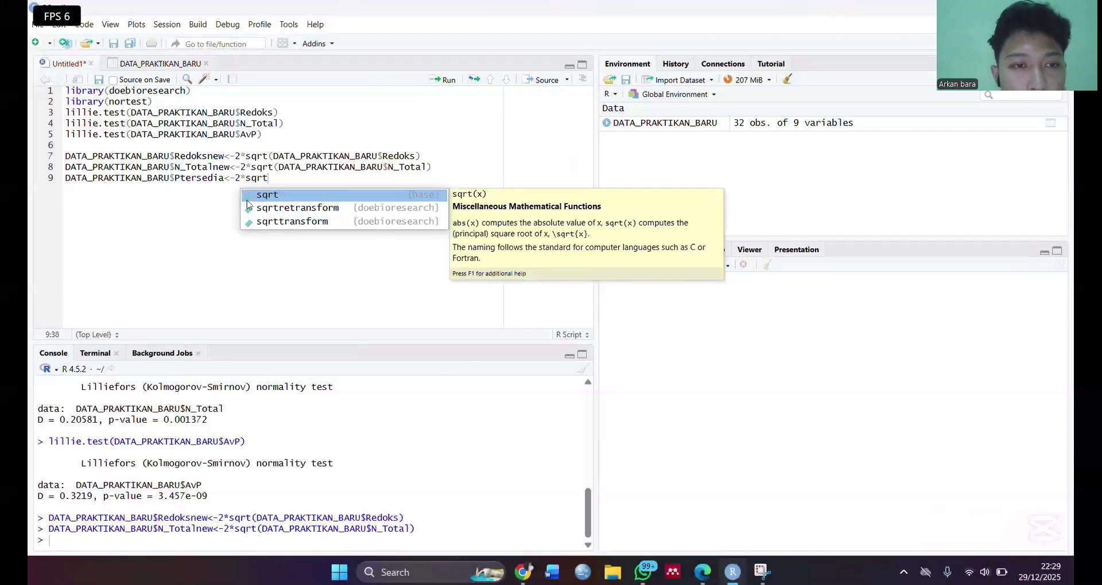
key(Tab)
key(BackSpace)
key(BackSpace)
text(da)
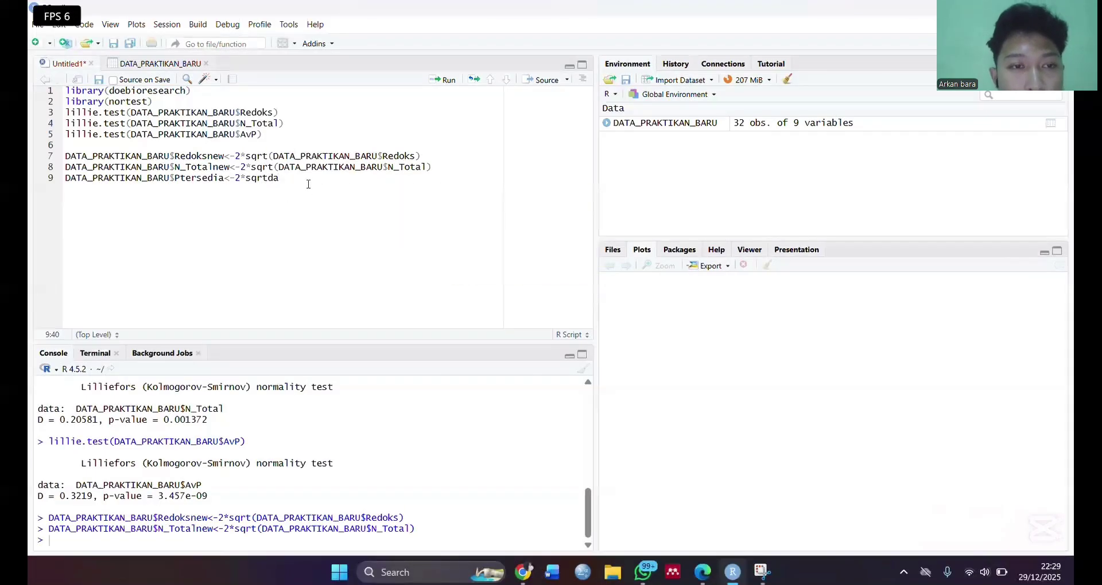
key(BackSpace)
key(BackSpace)
key(BackSpace)
key(BackSpace)
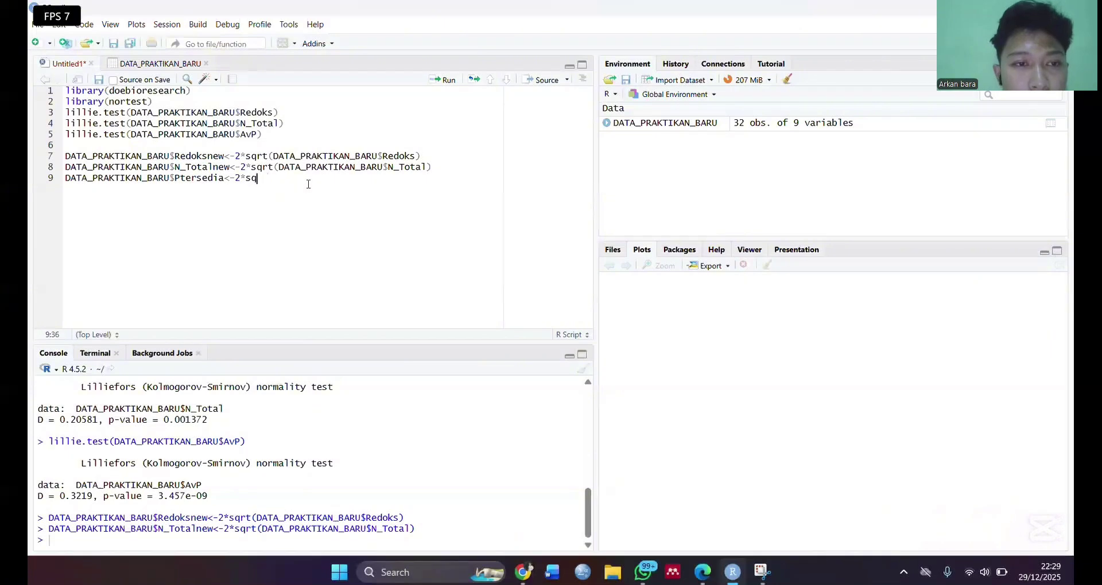
Complete line 9 as 2*sqrt(DATA_PRAKTIKAN_BARU$AvP), run it and check the Ptersedia column in the data table
text(r)
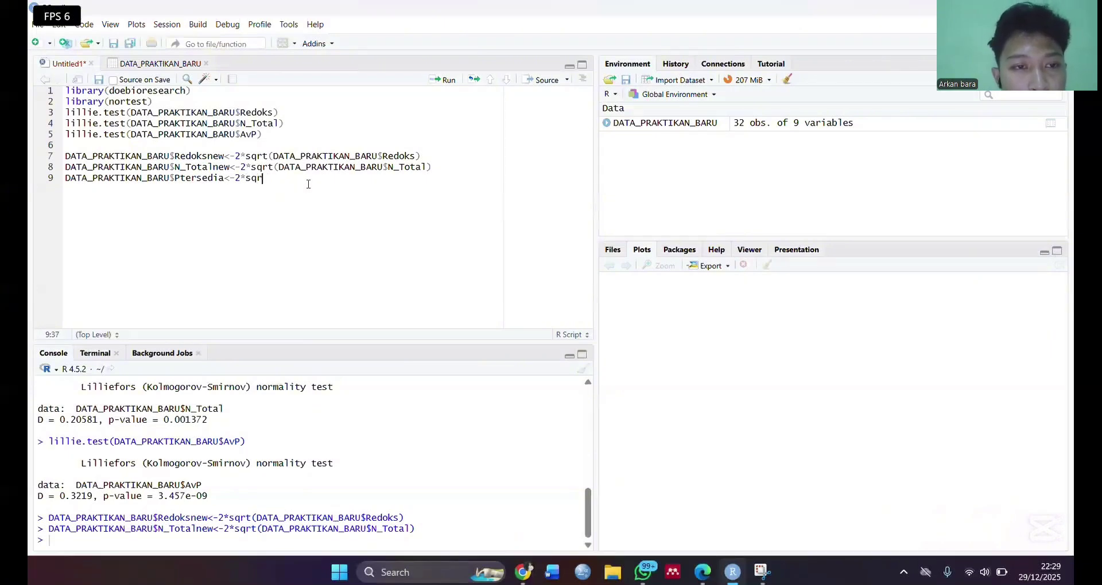
text(t)
key(Tab)
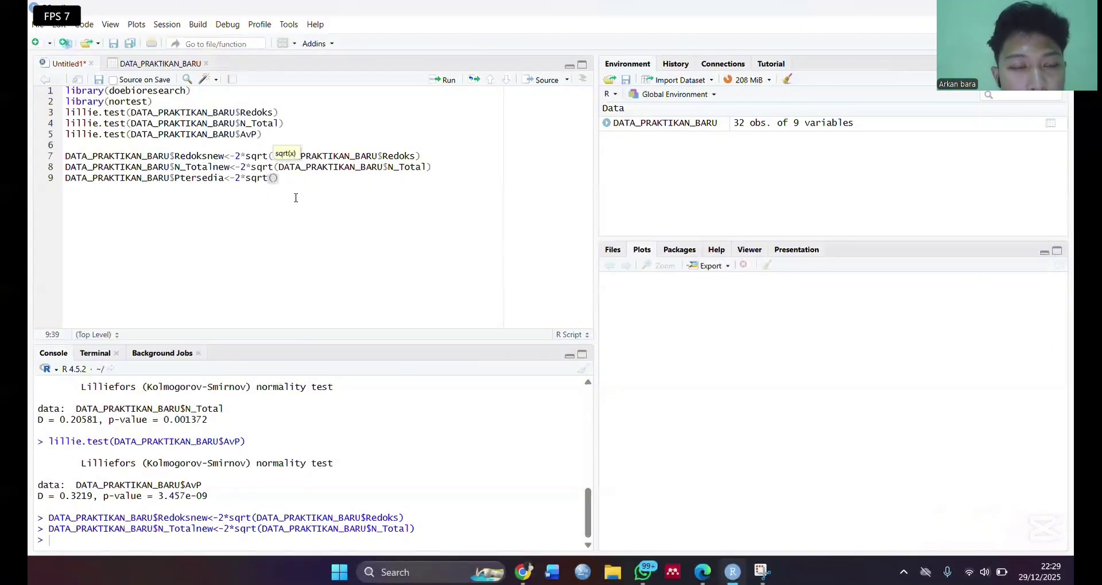
text(data)
key(Tab)
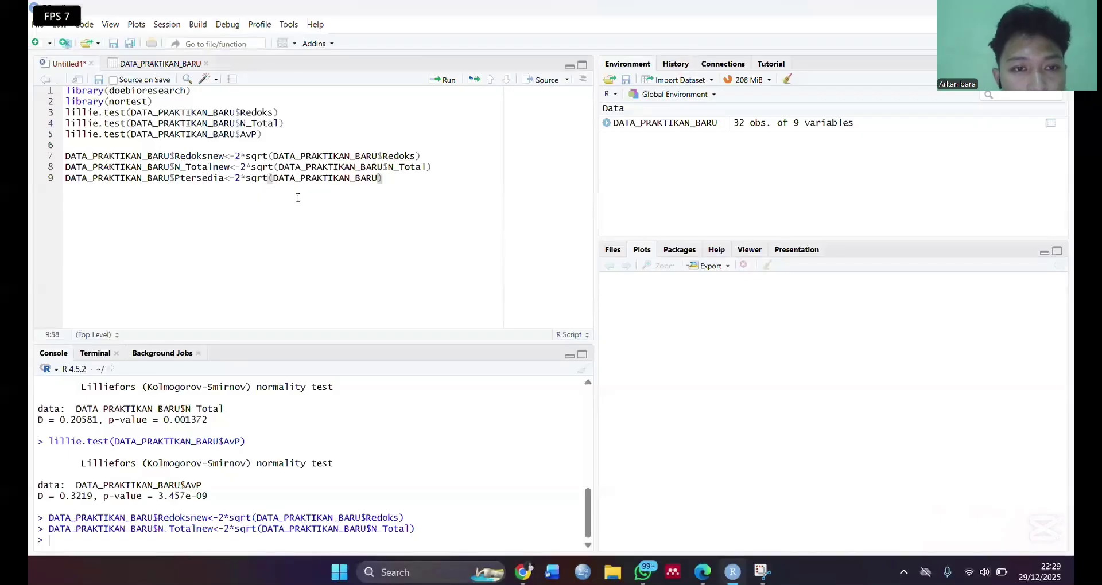
text($)
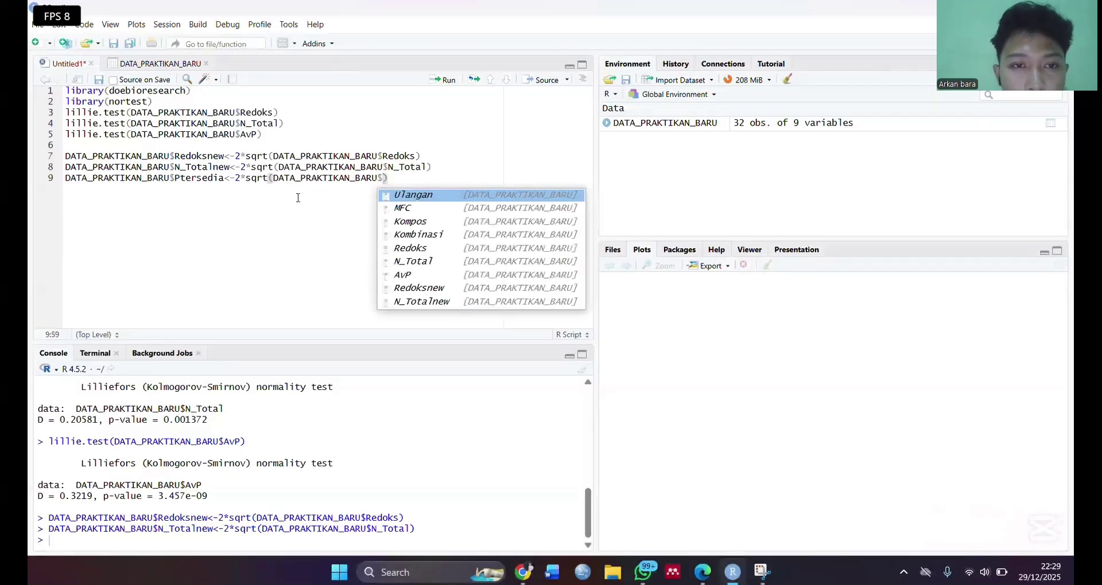
click(447, 275)
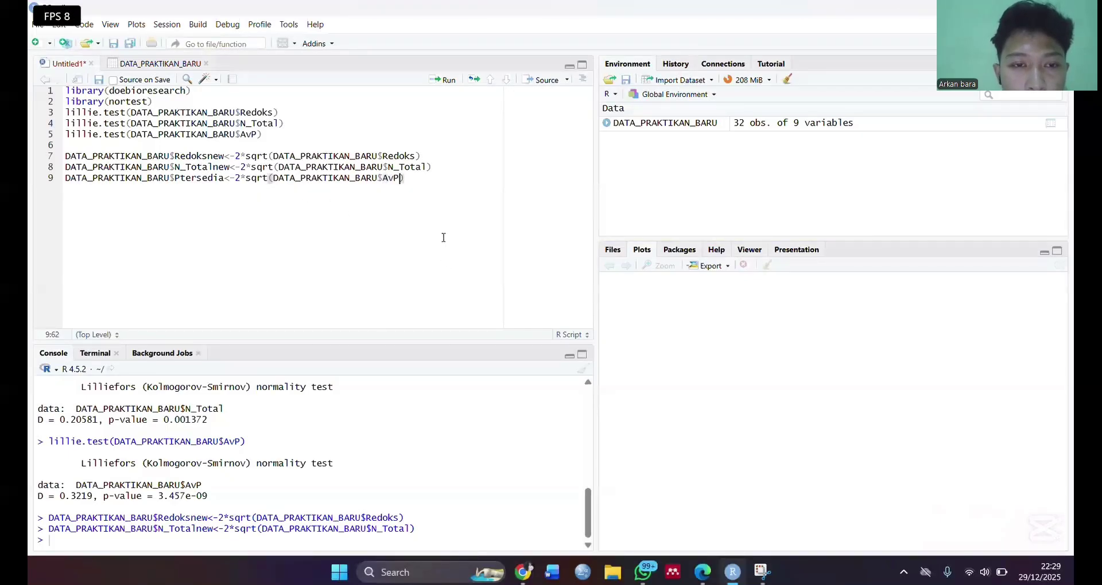
click(447, 81)
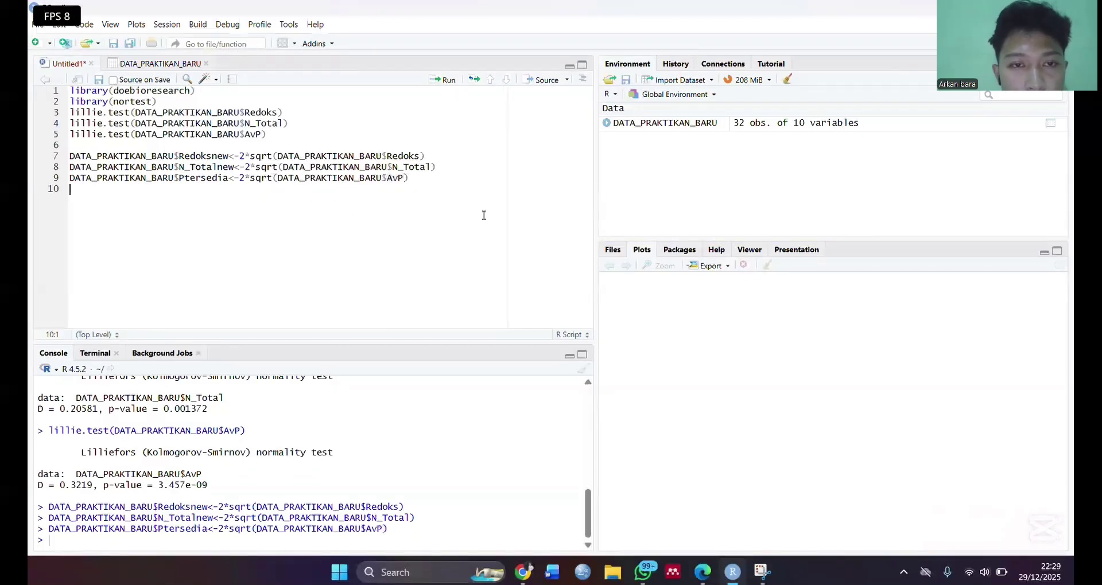
click(175, 63)
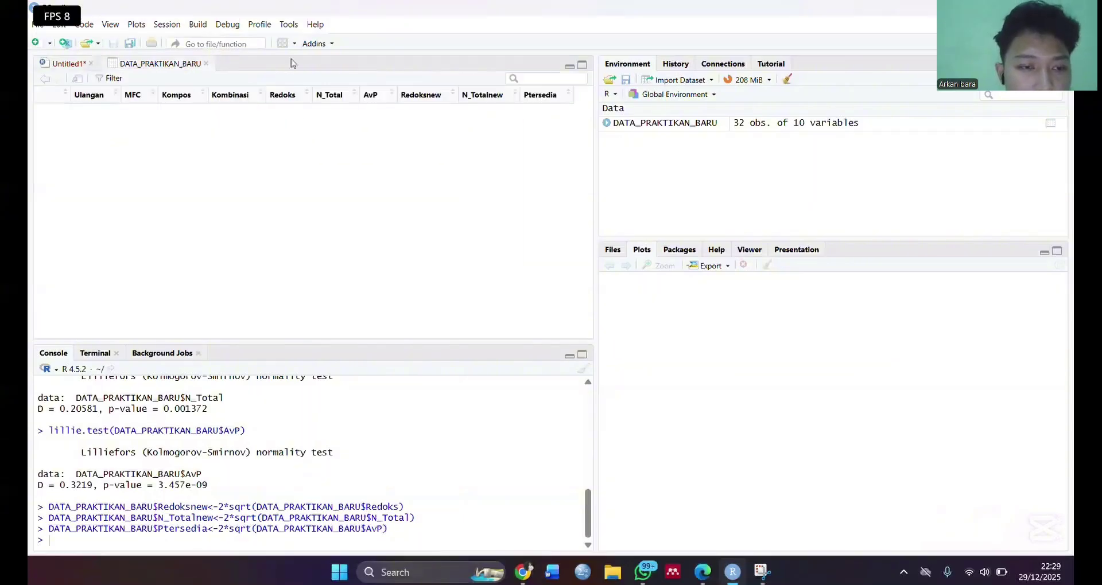
Back in the script, add lillie.test(DATA_PRAKTIKAN_BARU$Redoksnew) on line 11, after a blank line
click(72, 64)
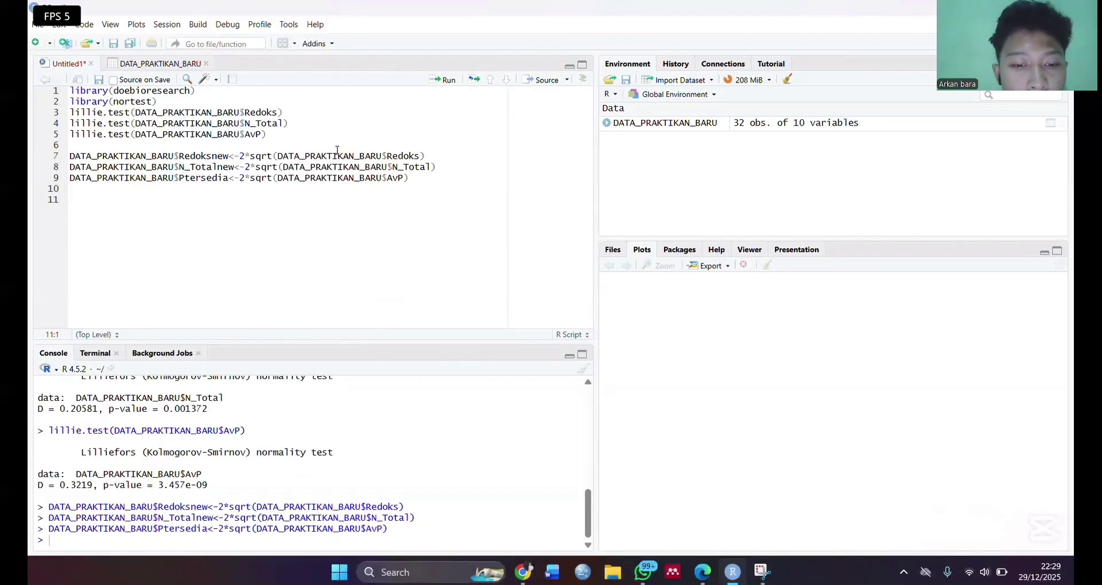
text(lill)
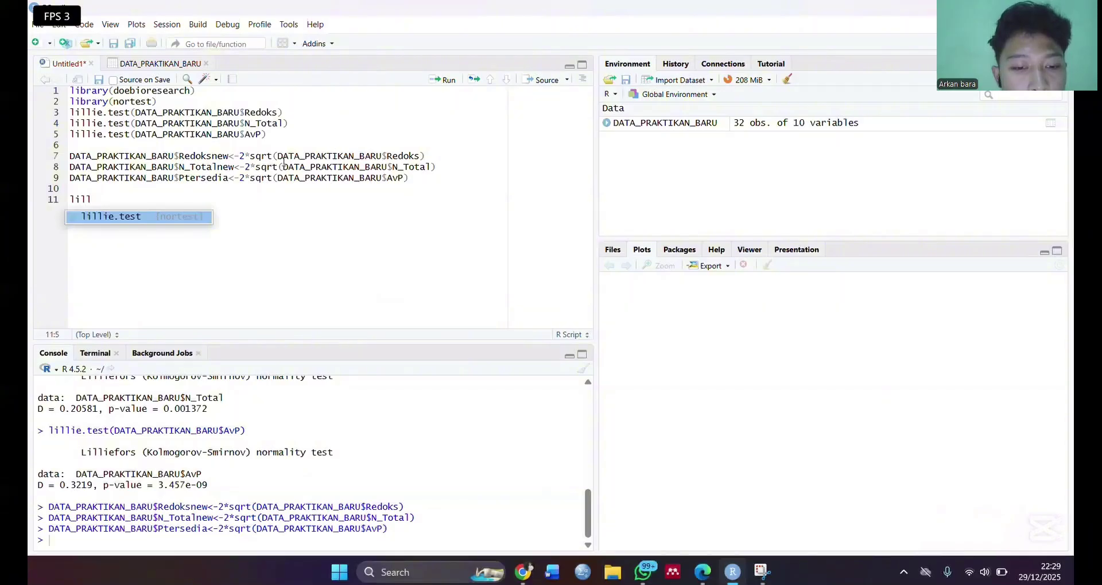
click(122, 217)
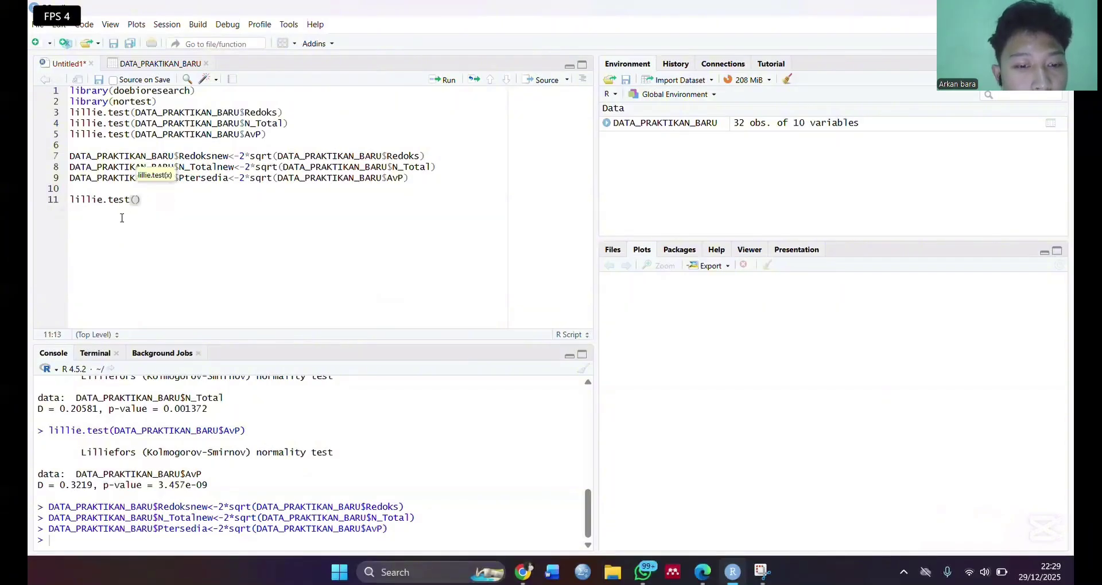
text(data)
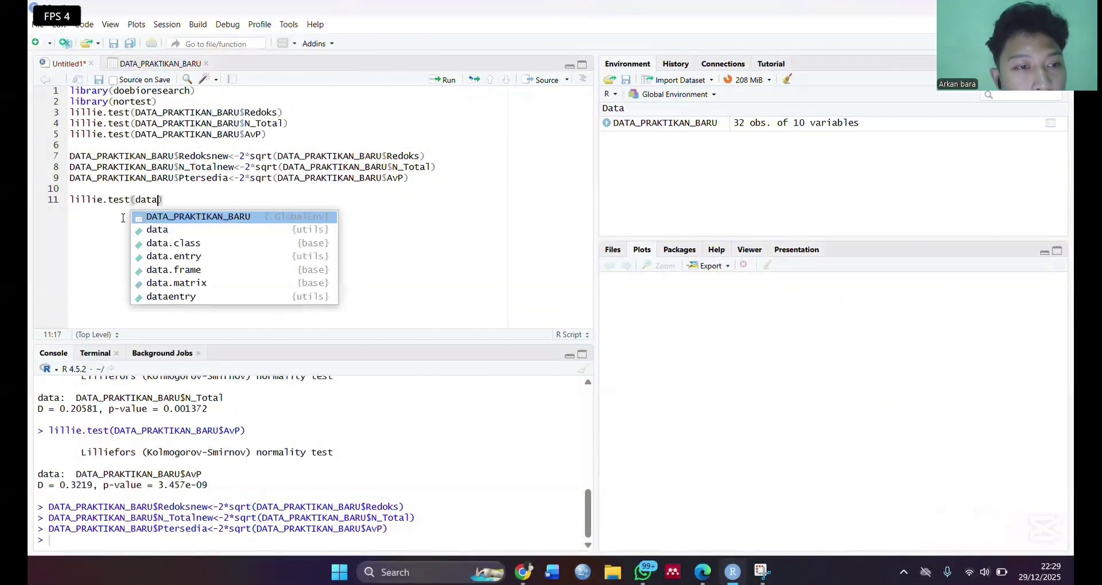
click(146, 218)
text($)
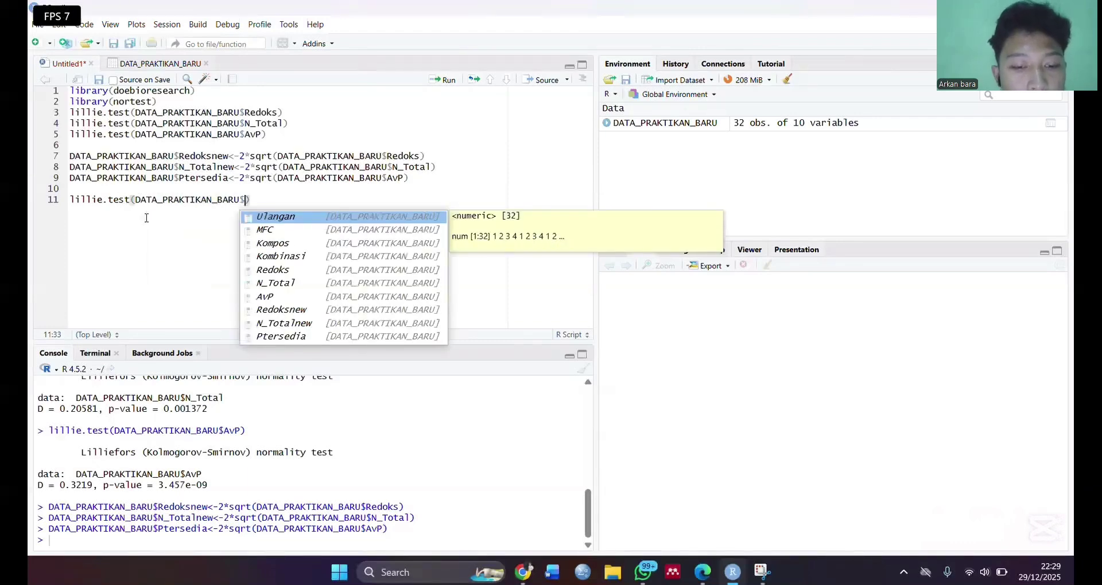
click(284, 310)
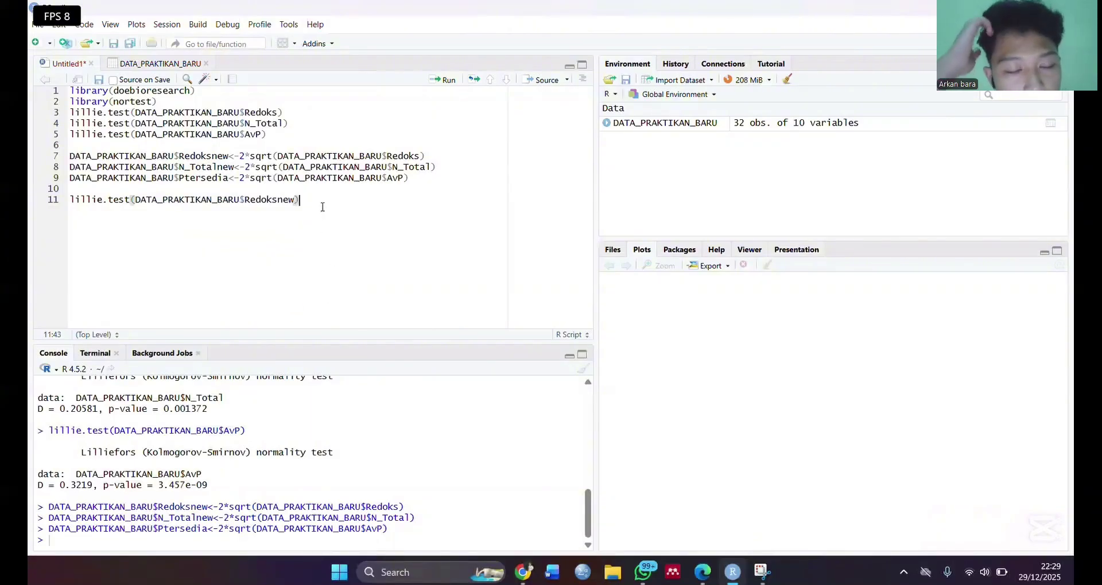
Add lillie.test(DATA_PRAKTIKAN_BARU$N_Totalnew) on line 12 of the script
key(Return)
text(lill)
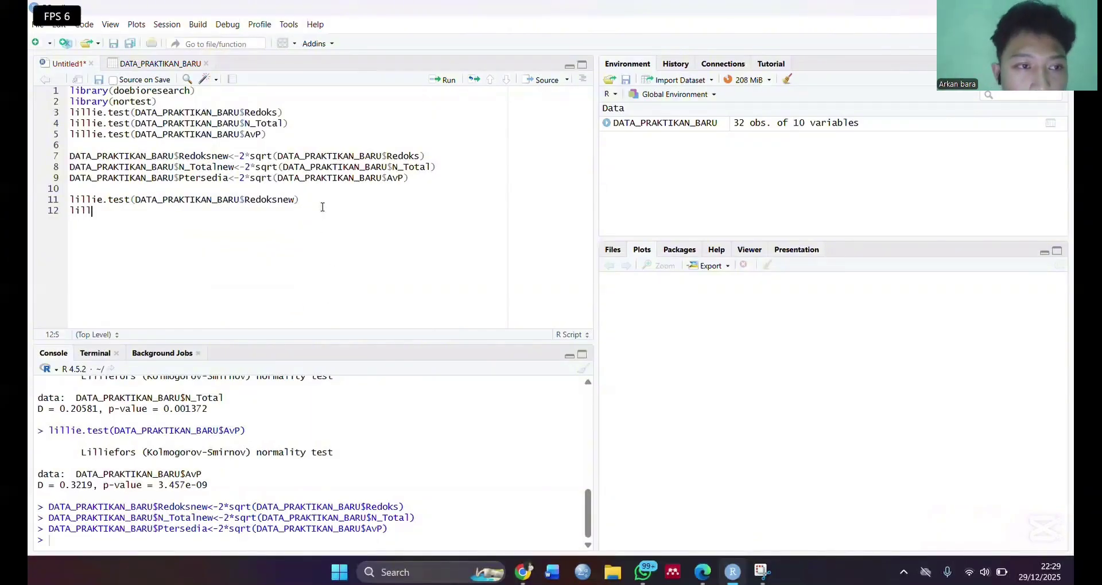
click(114, 231)
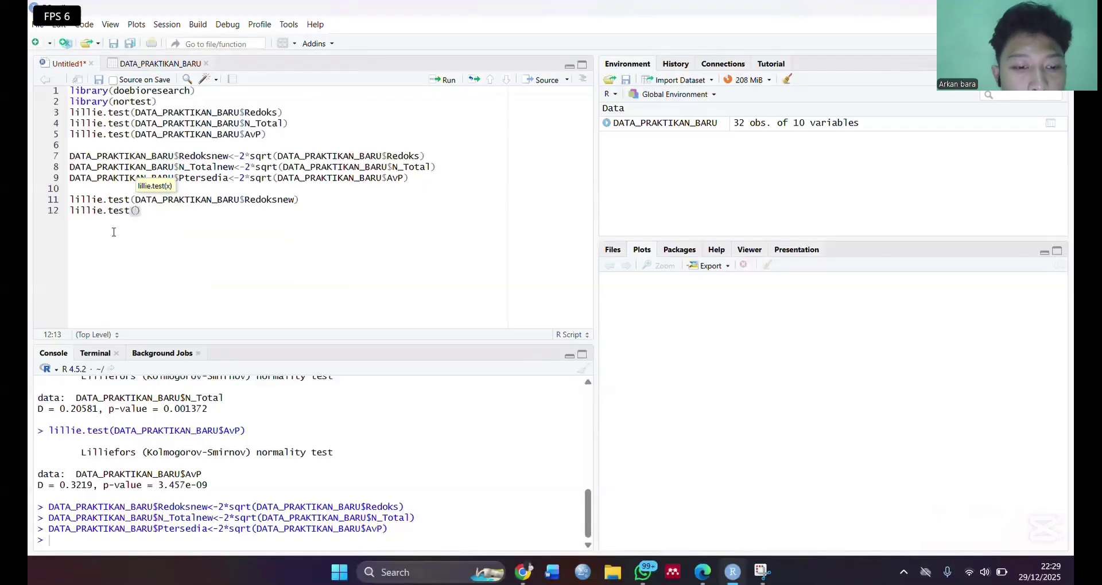
text(dat)
click(170, 226)
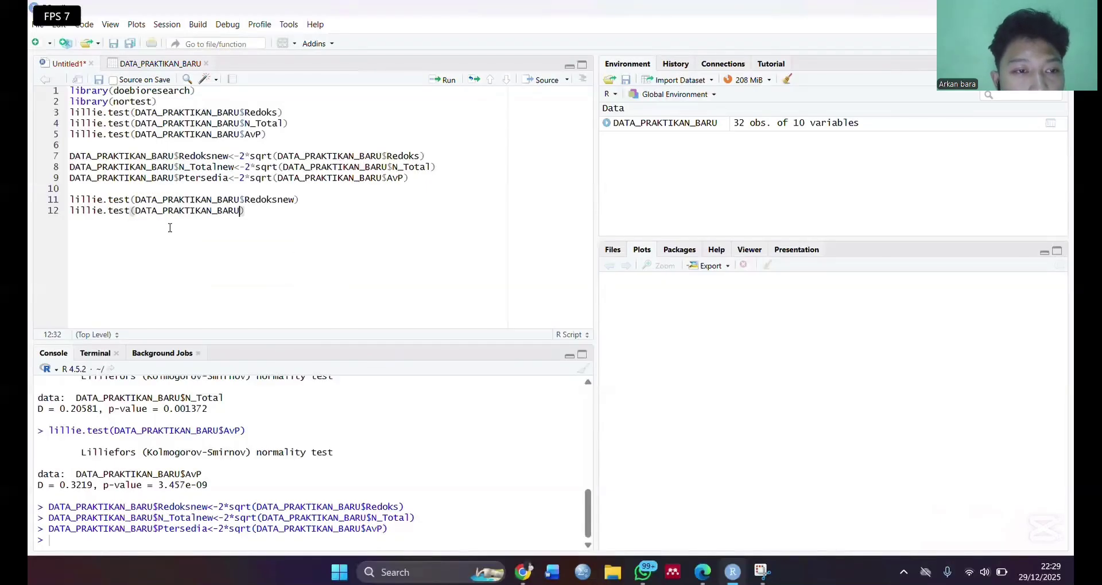
text($)
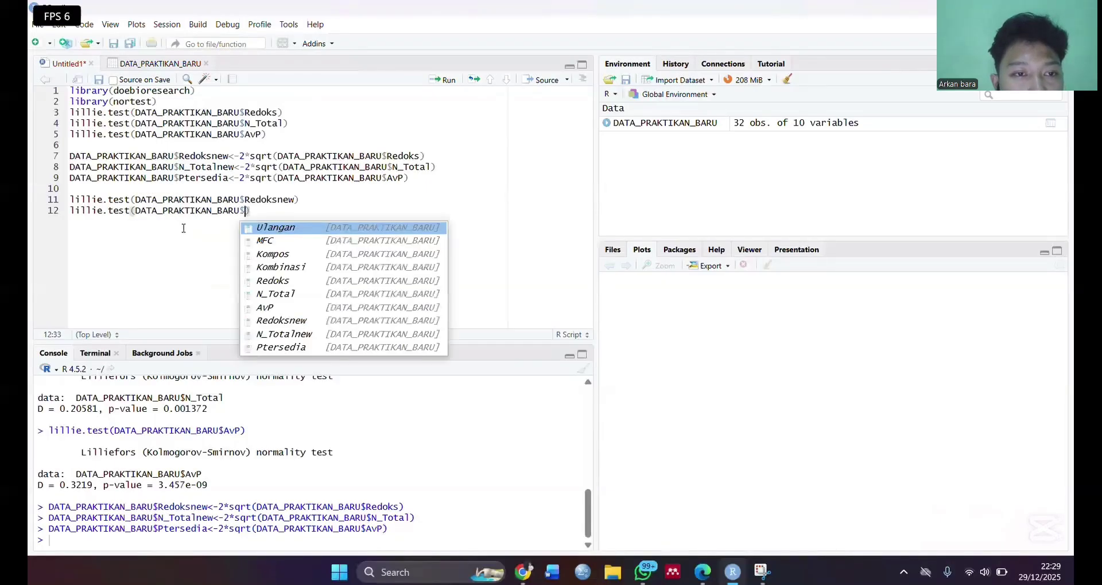
click(305, 335)
Copy the N_Totalnew normality test from line 12 to a new line 13
key(Return)
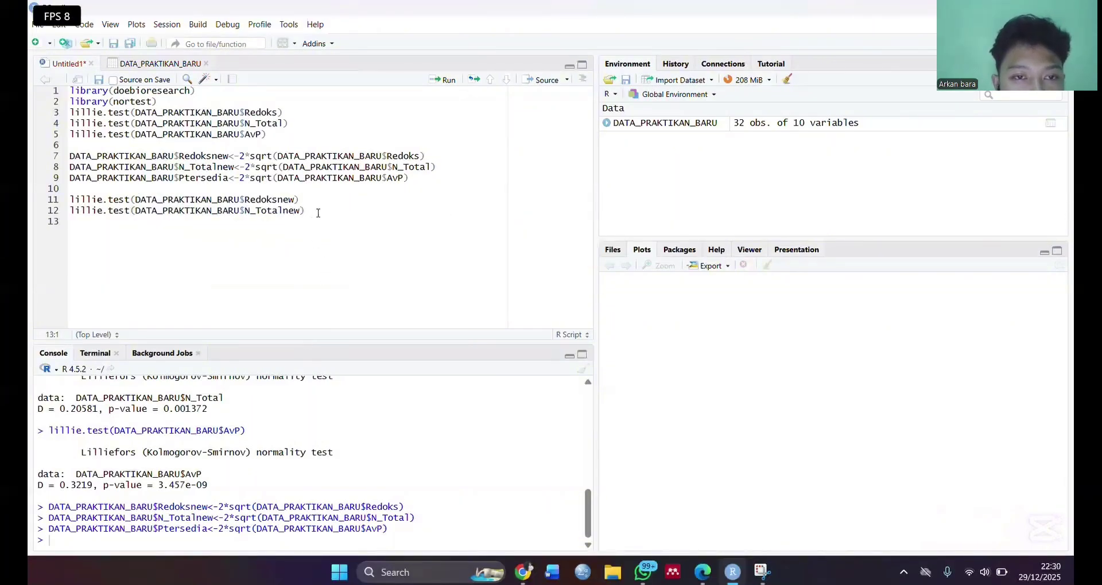
drag(315, 210, 72, 213)
key(ctrl+c)
click(71, 221)
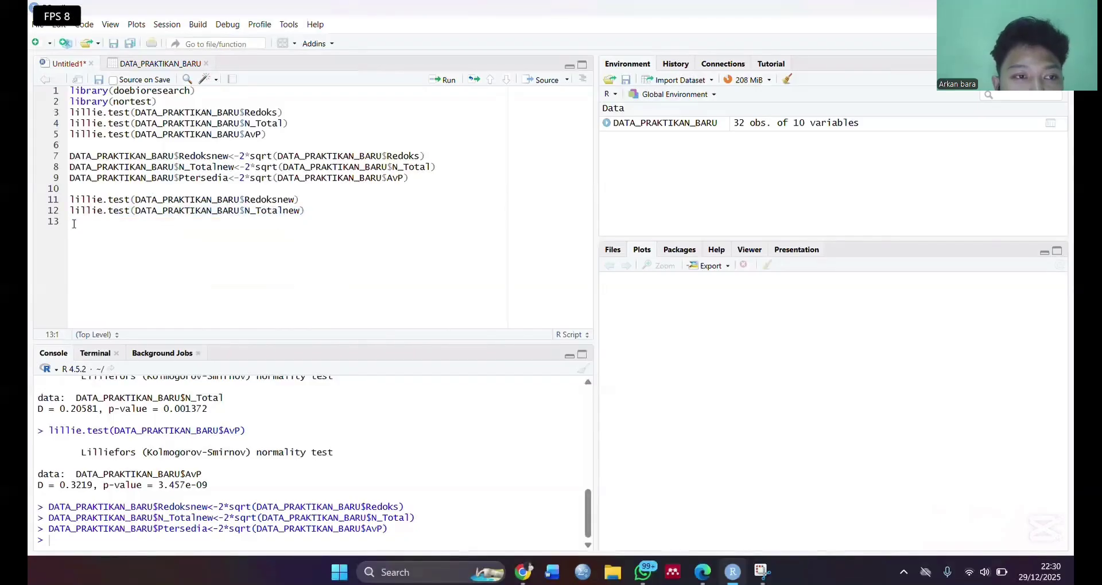
key(ctrl+v)
Replace the variable N_Totalnew with Ptersedia in the normality test on line 13
click(301, 223)
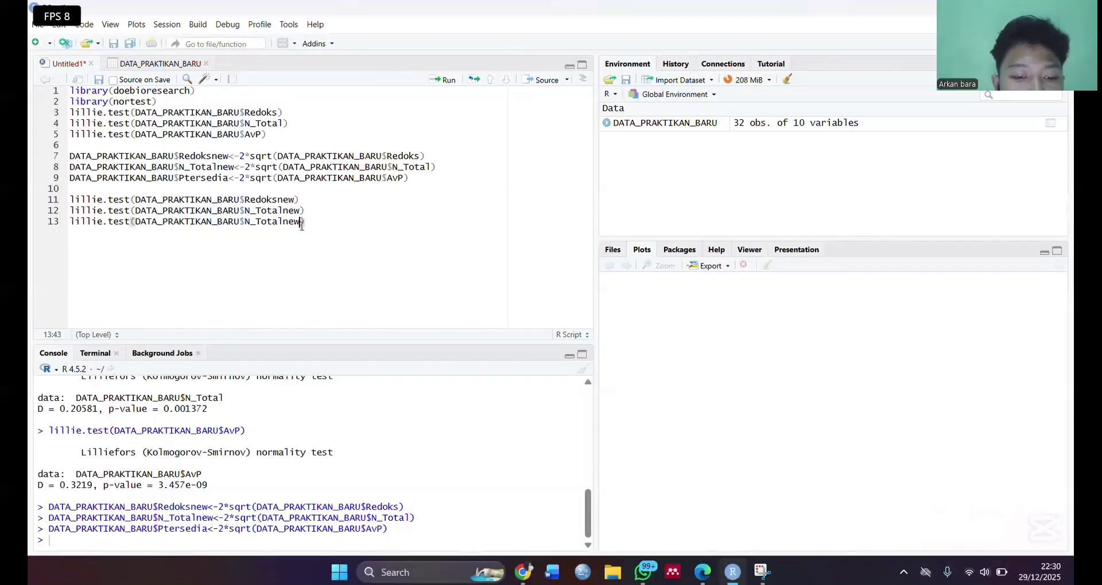
key(BackSpace)
key(BackSpace)
key(BackSpace)
key(BackSpace)
key(BackSpace)
key(BackSpace)
key(BackSpace)
key(BackSpace)
key(BackSpace)
key(BackSpace)
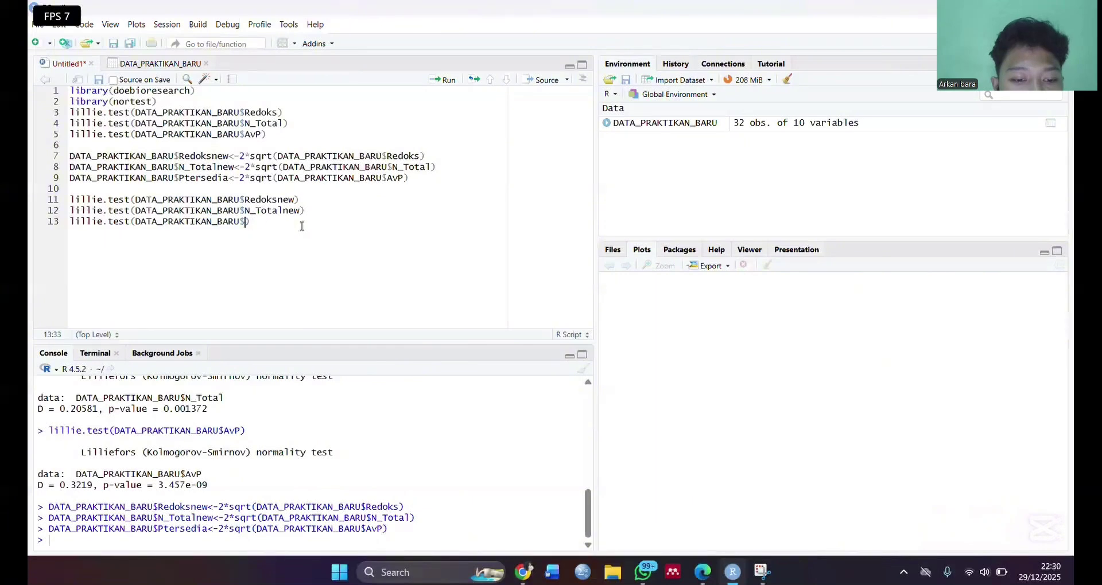
text(Pter)
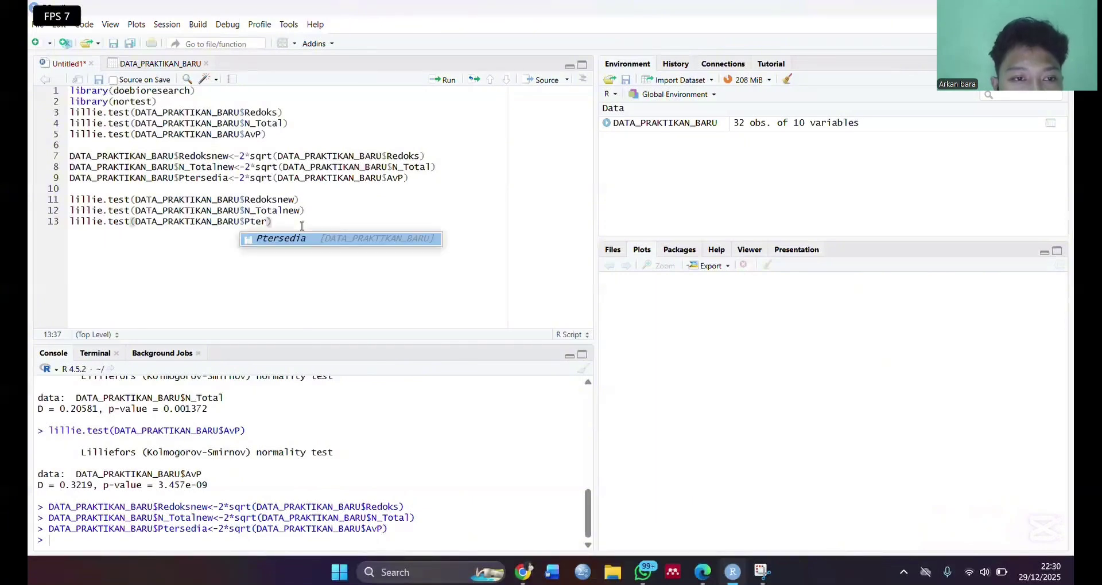
click(276, 239)
Run the three lillie.test lines 11 to 13 together and review their results in the console
drag(332, 221, 71, 199)
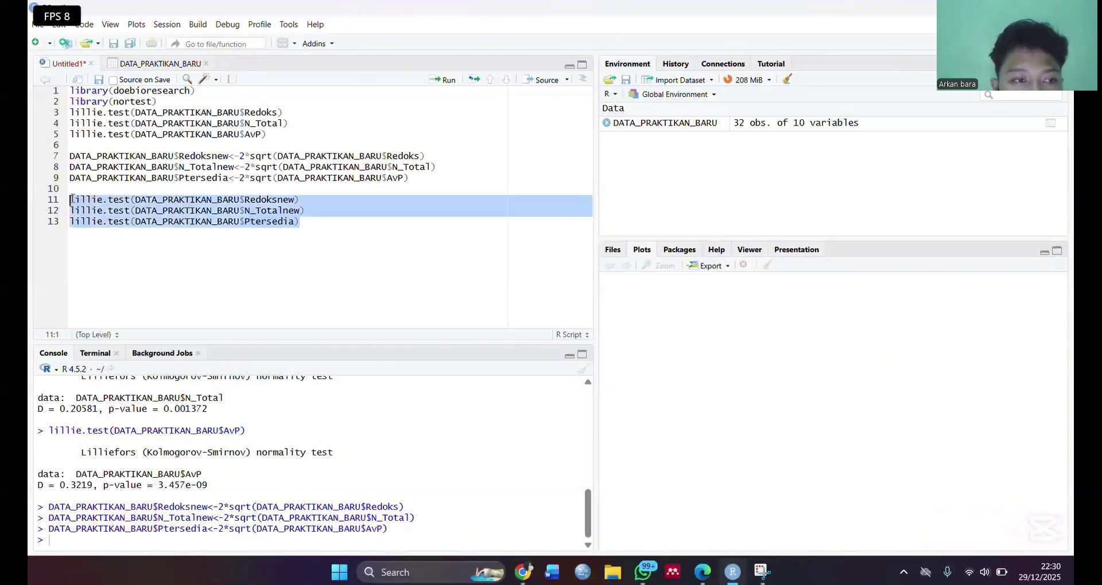
click(443, 79)
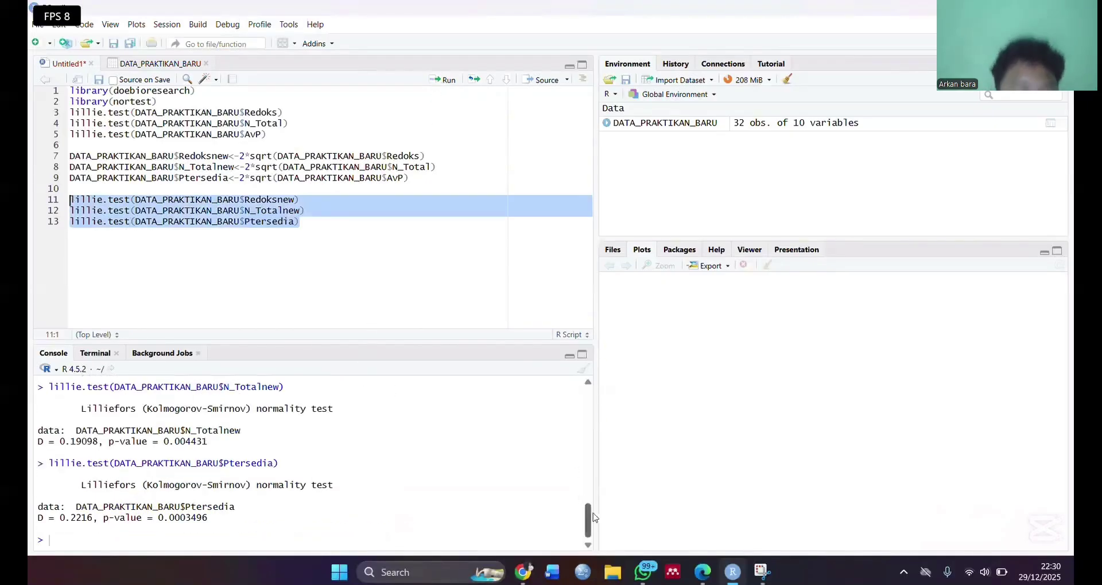
mouse_move(590, 525)
mouse_down()
mouse_move(588, 505)
mouse_move(588, 526)
mouse_up()
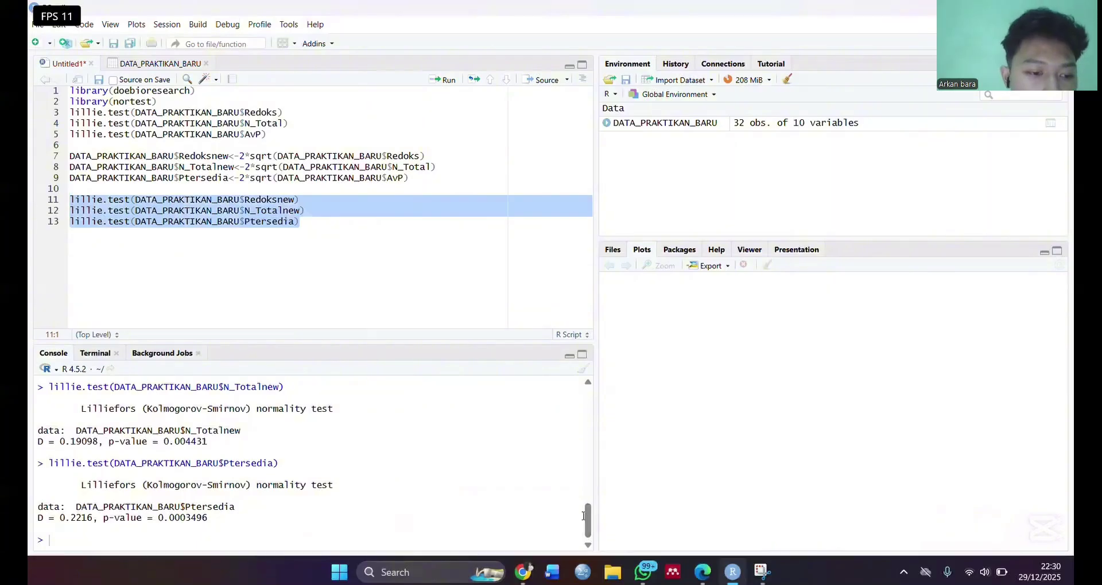
drag(583, 515, 583, 509)
click(439, 512)
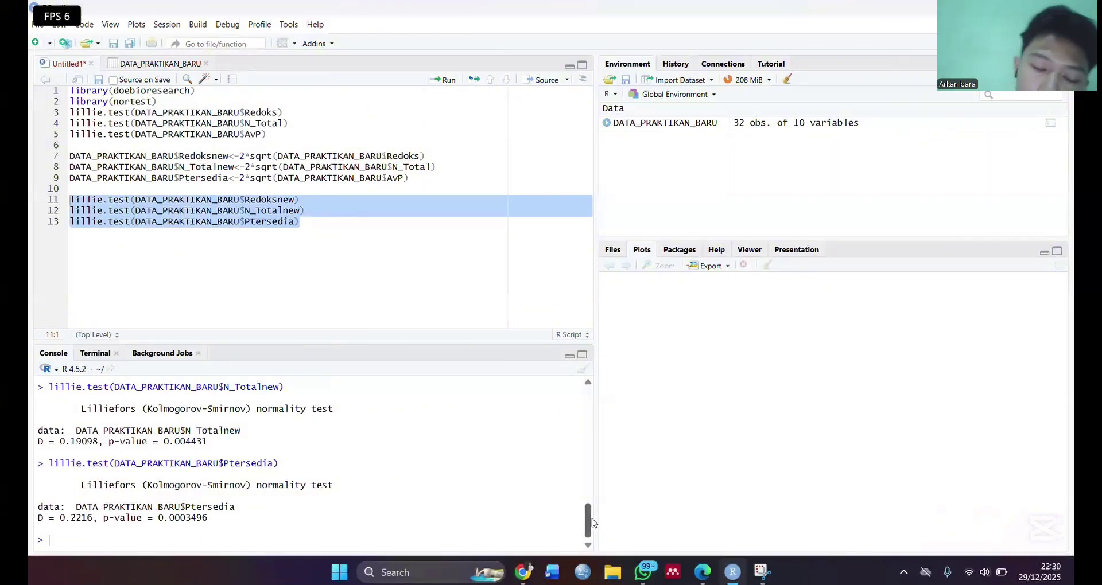
mouse_move(587, 519)
mouse_down()
mouse_move(588, 498)
mouse_move(588, 523)
mouse_up()
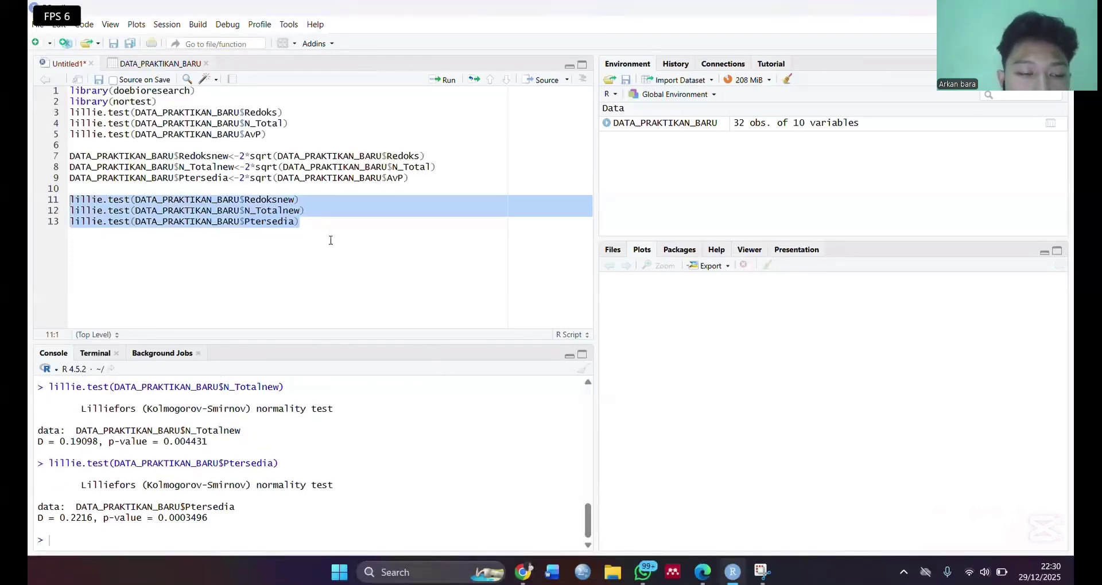
Below the last normality test, leave a blank line and start a kruskal.test call with the formula Redoksnew~Kombinasi
click(323, 222)
key(Return)
key(Return)
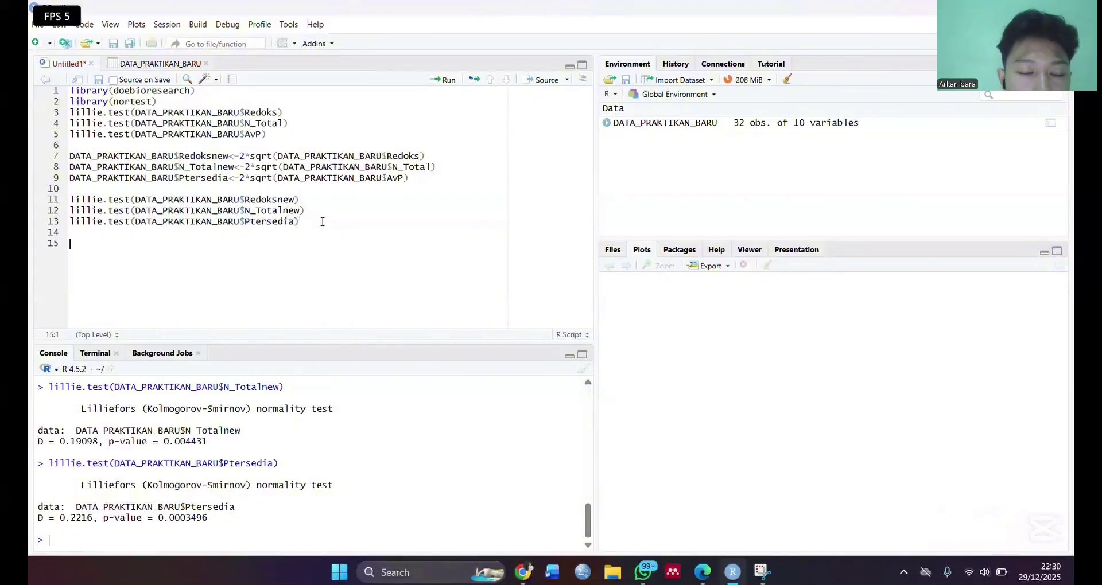
text(krus)
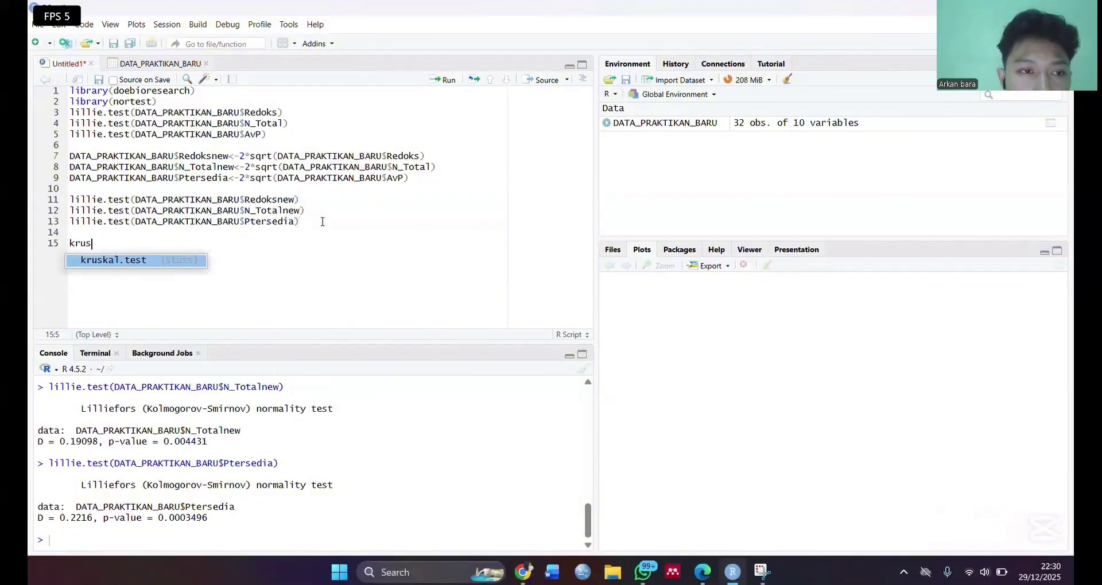
click(114, 261)
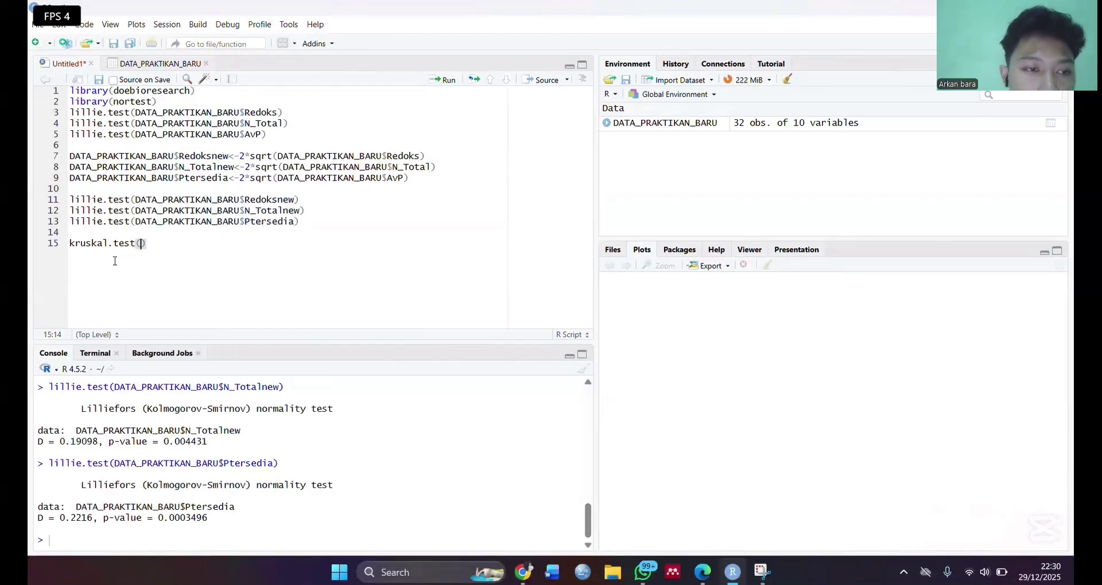
text(red)
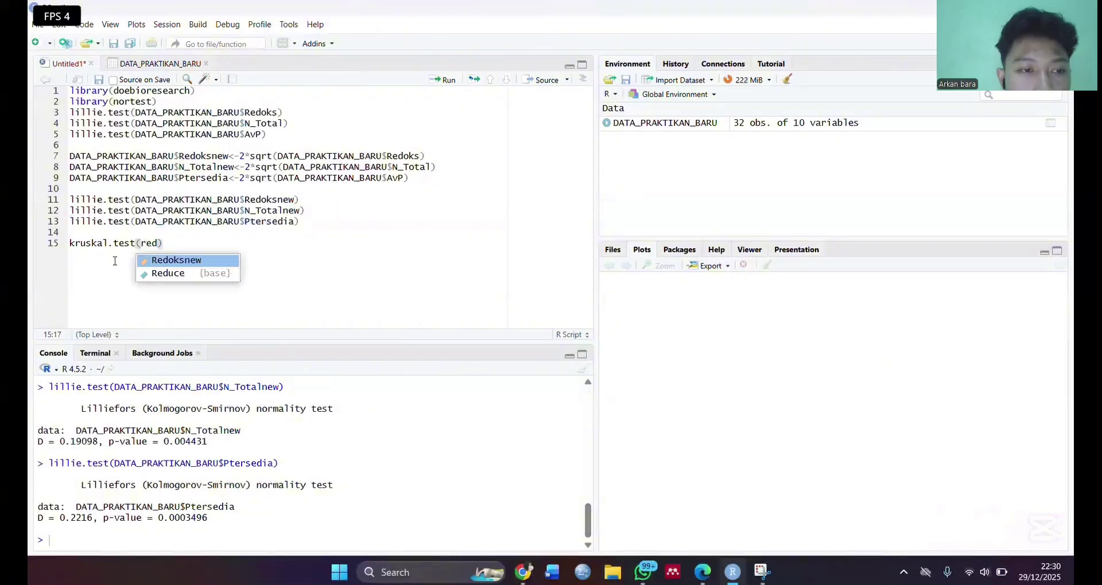
click(160, 258)
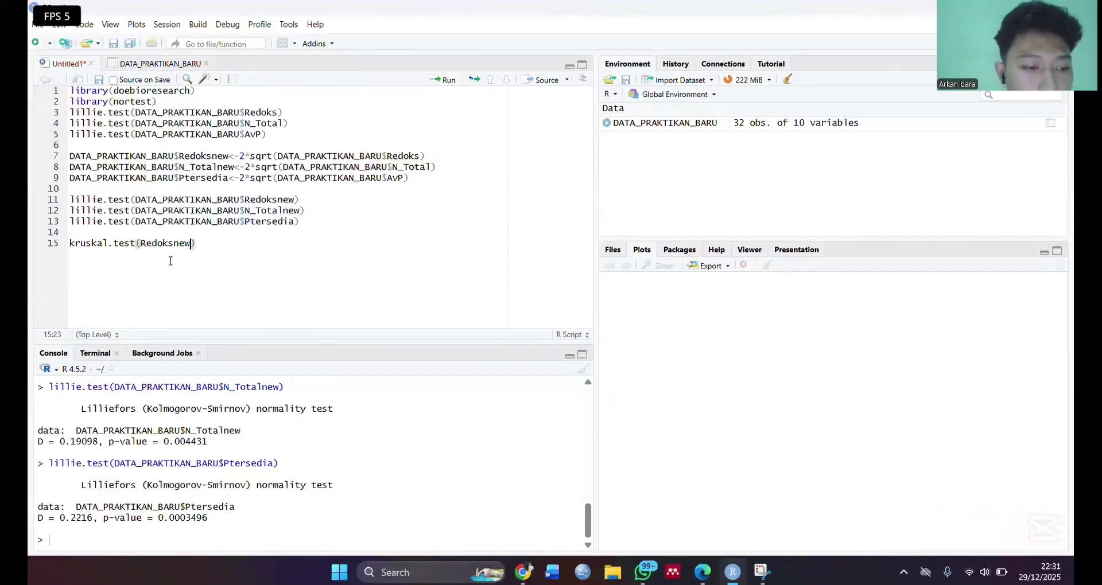
text(~Kom)
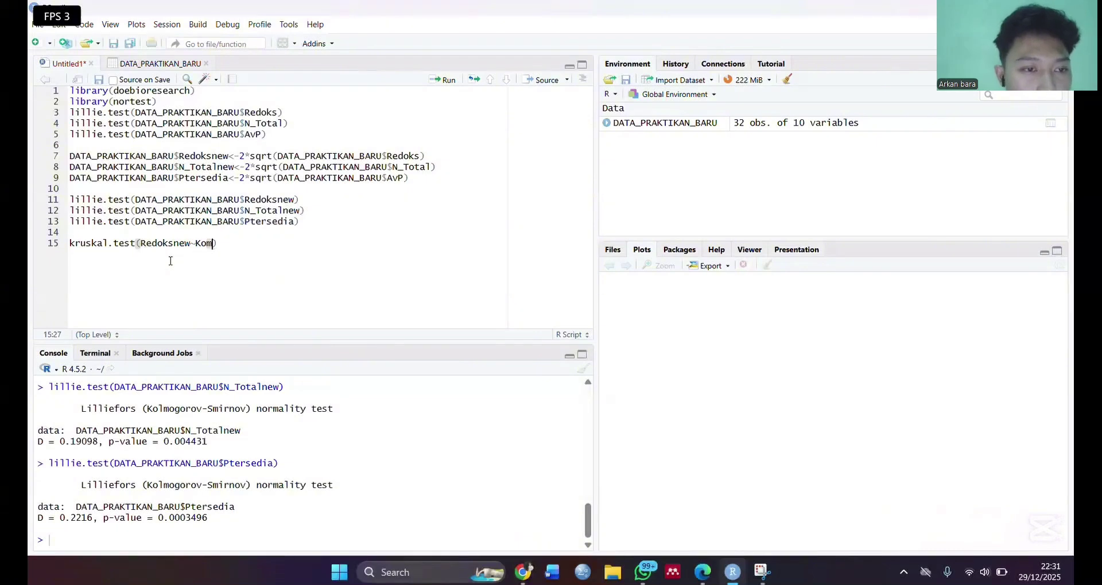
text(binasi)
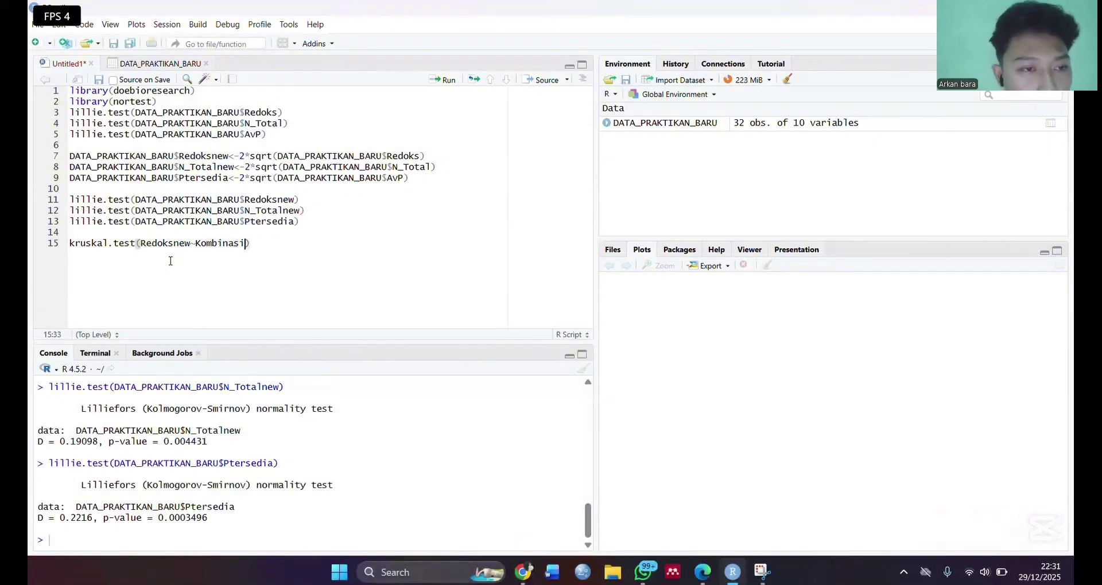
Complete the kruskal.test call with the argument data = DATA_PRAKTIKAN_BARU and run that line
key(Right)
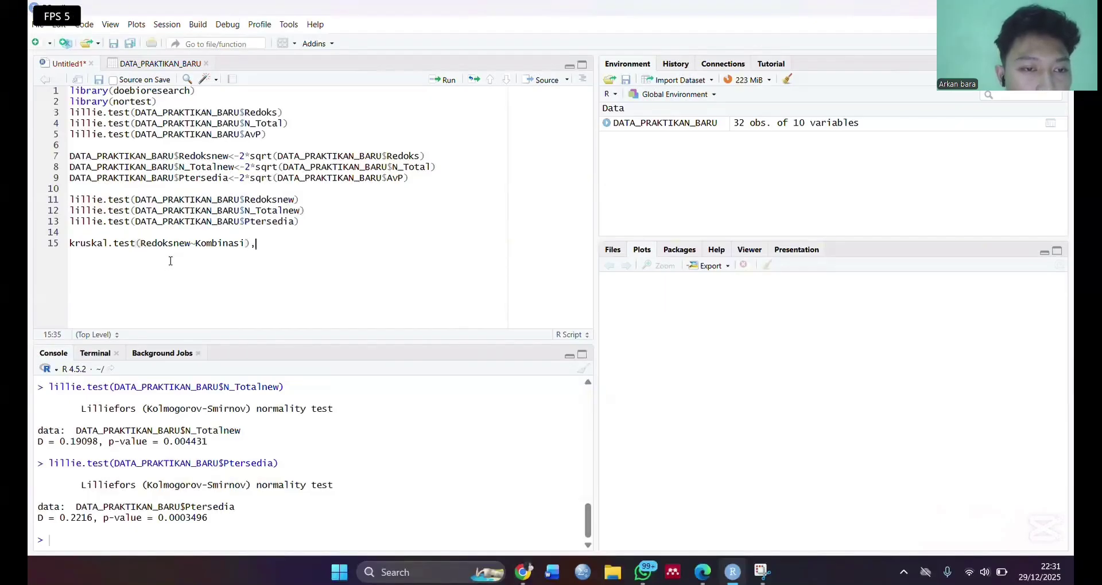
key(BackSpace)
key(Left)
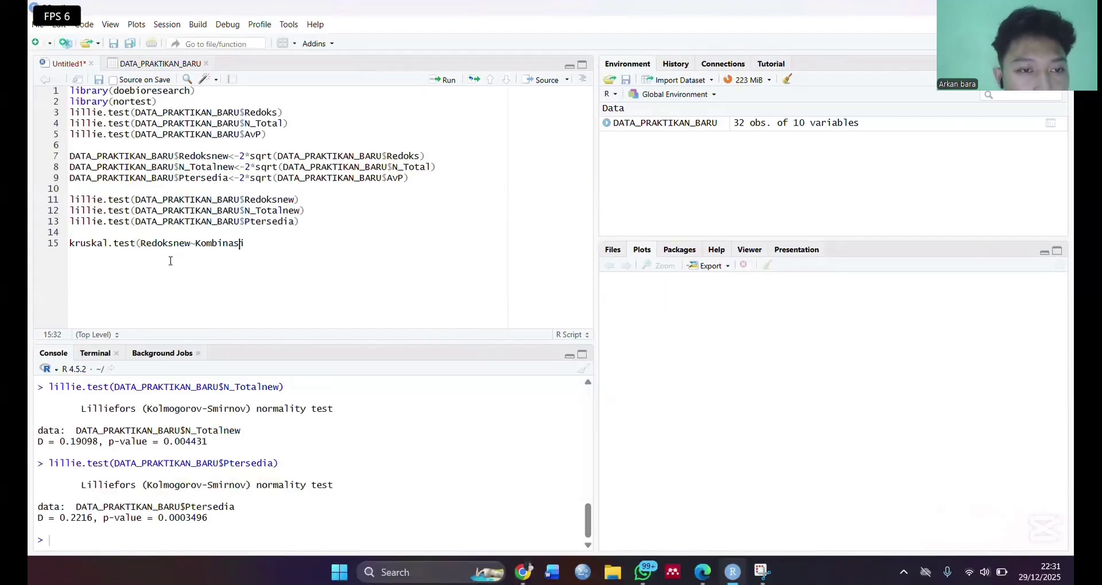
text(,)
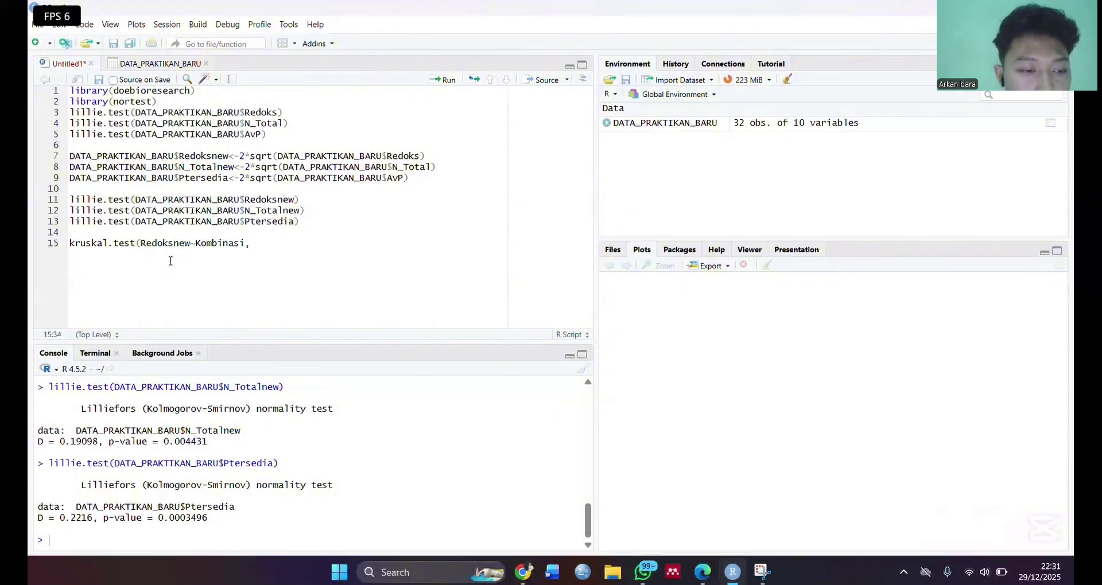
text(data)
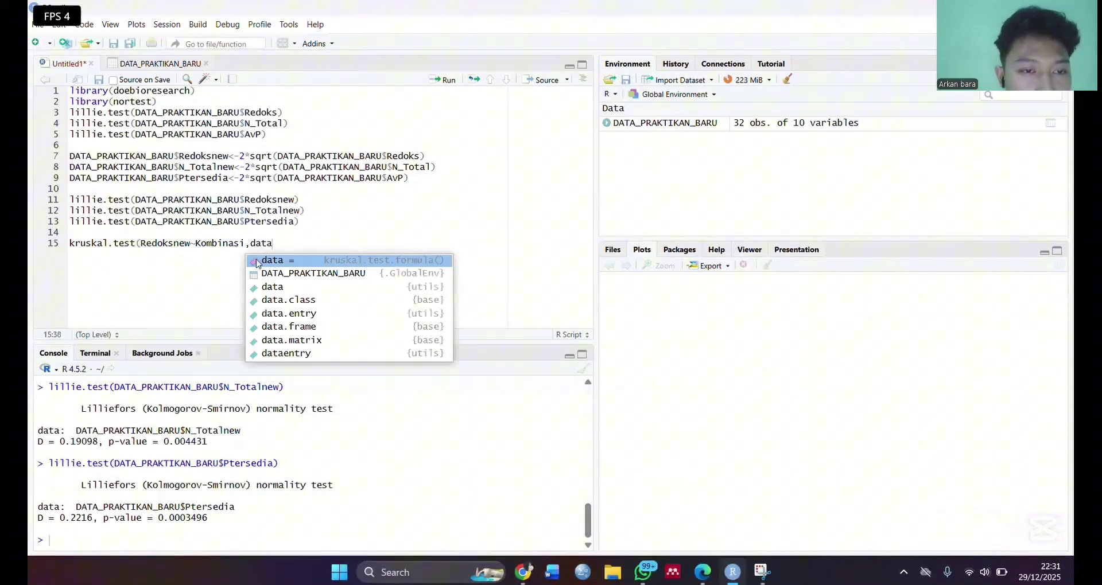
click(257, 262)
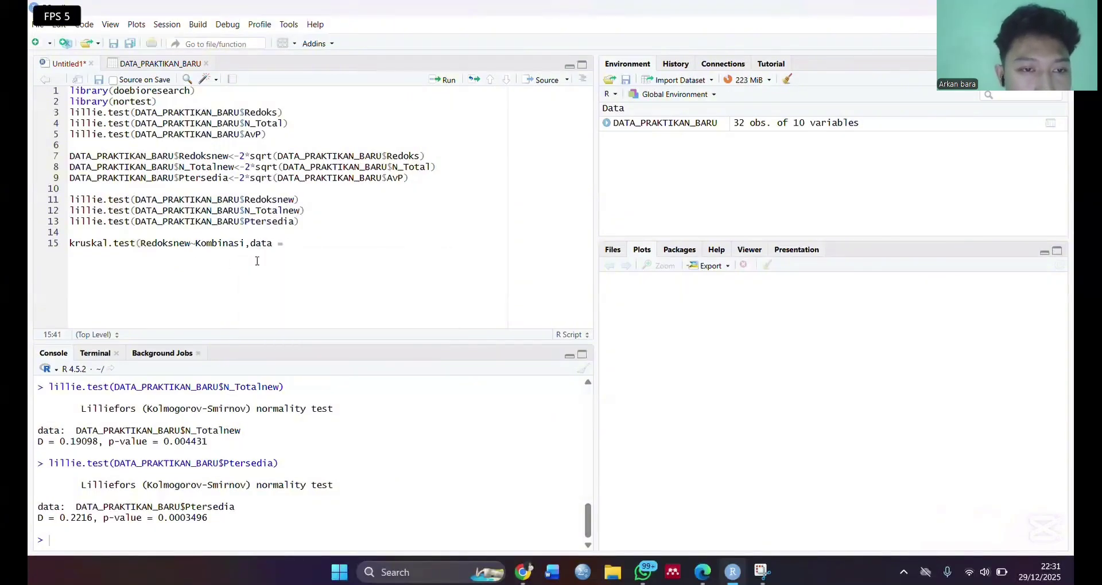
text(data)
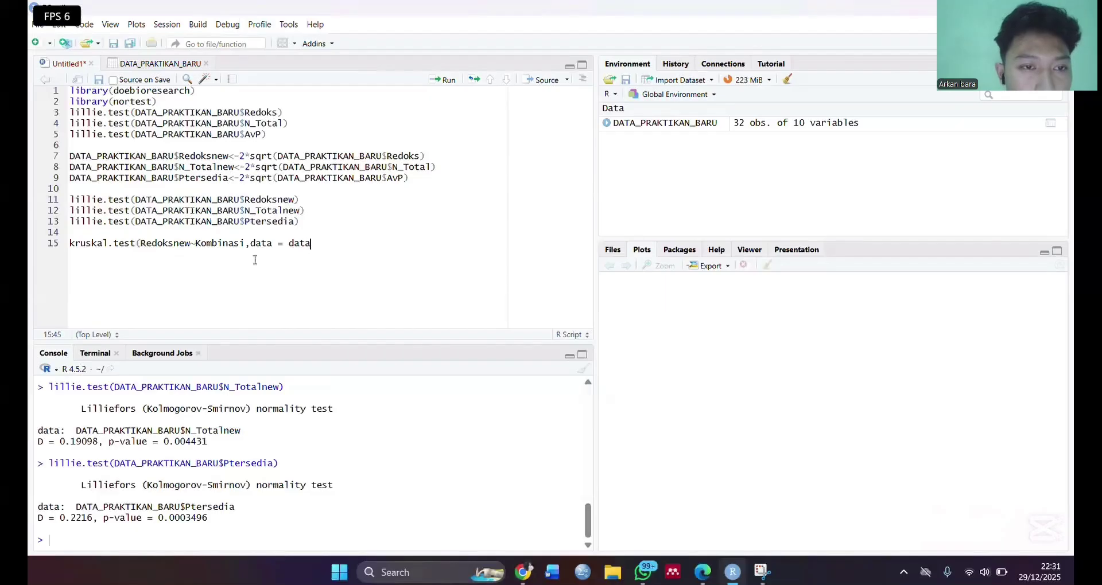
click(300, 263)
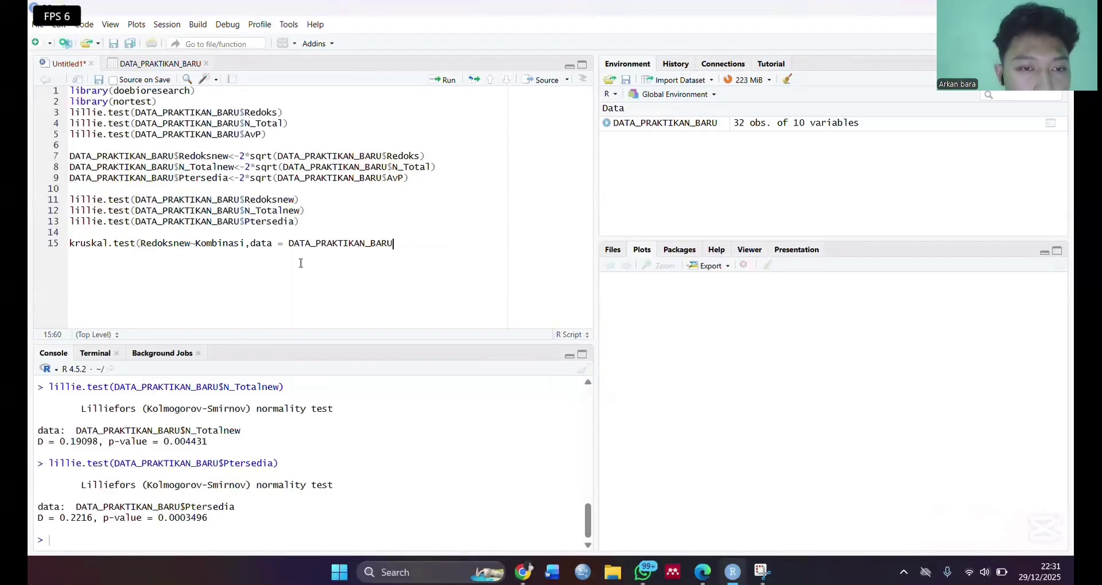
text())
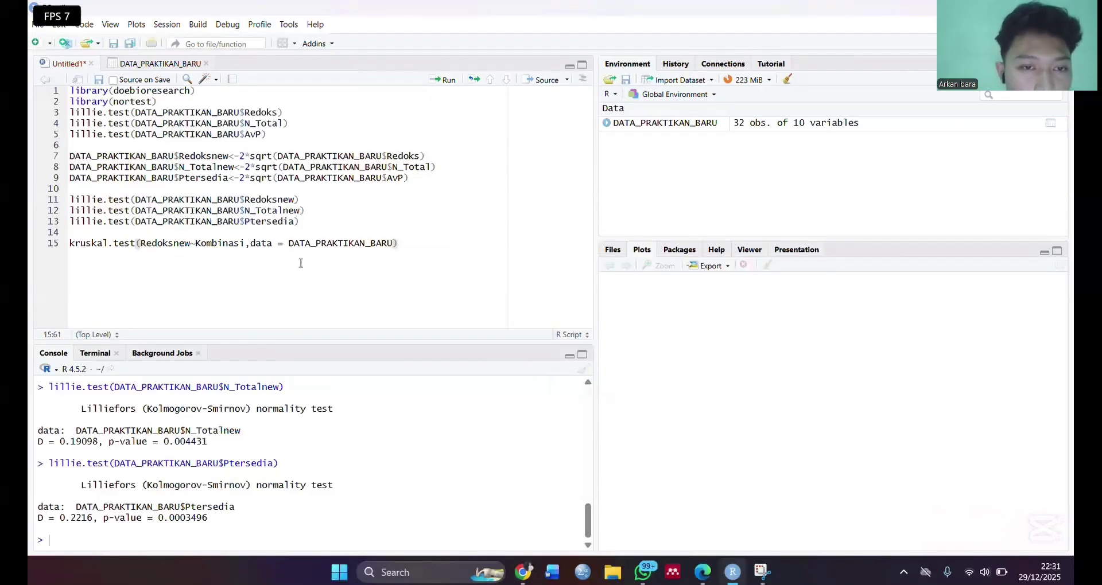
click(445, 81)
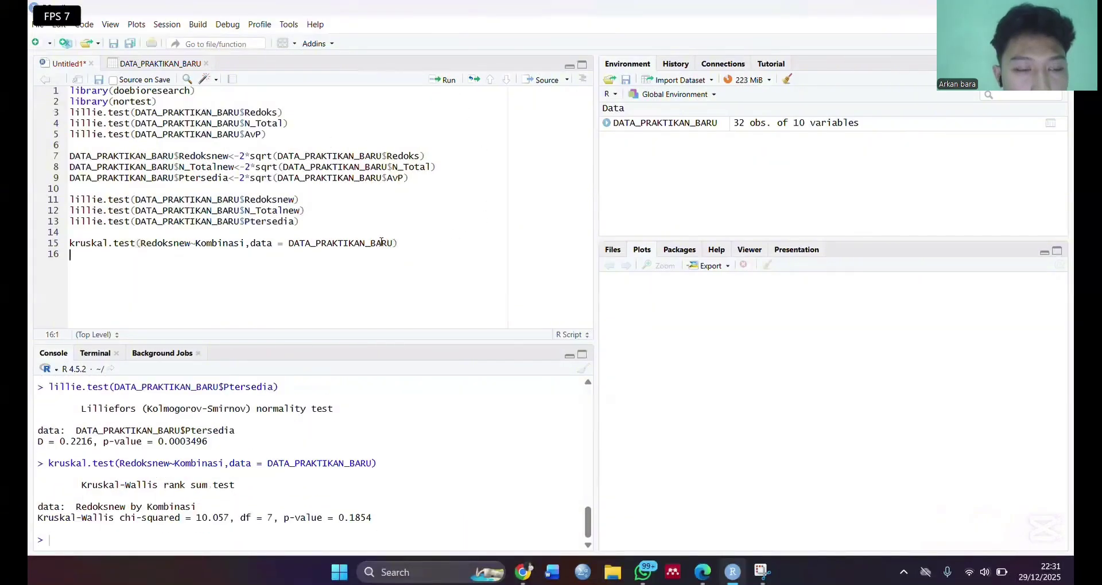
Duplicate the Kruskal-Wallis line onto line 16 and replace its response variable with N_Totalnew
drag(398, 243, 67, 250)
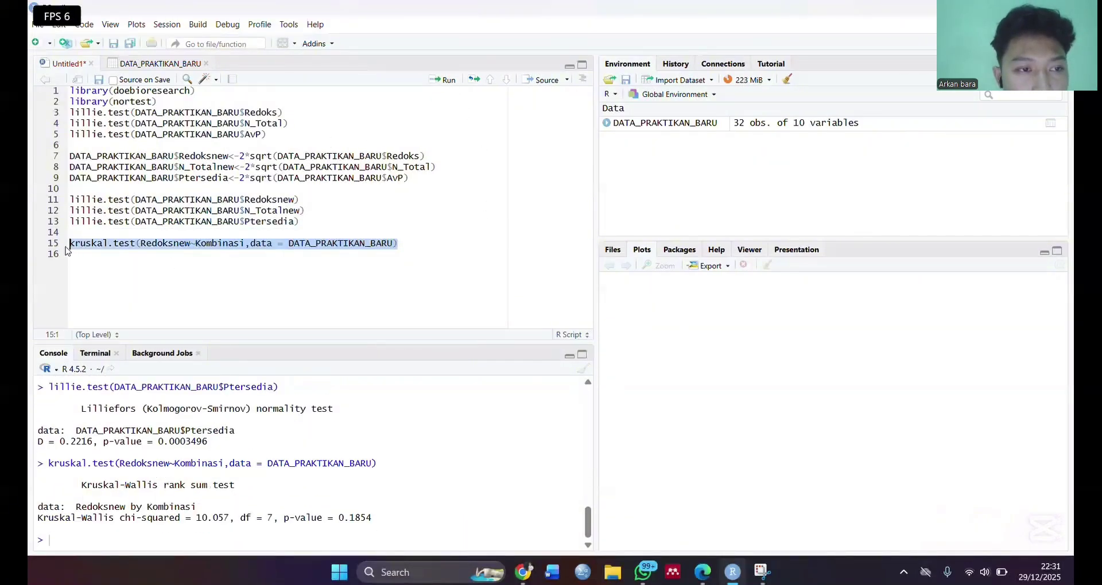
key(ctrl+c)
click(84, 254)
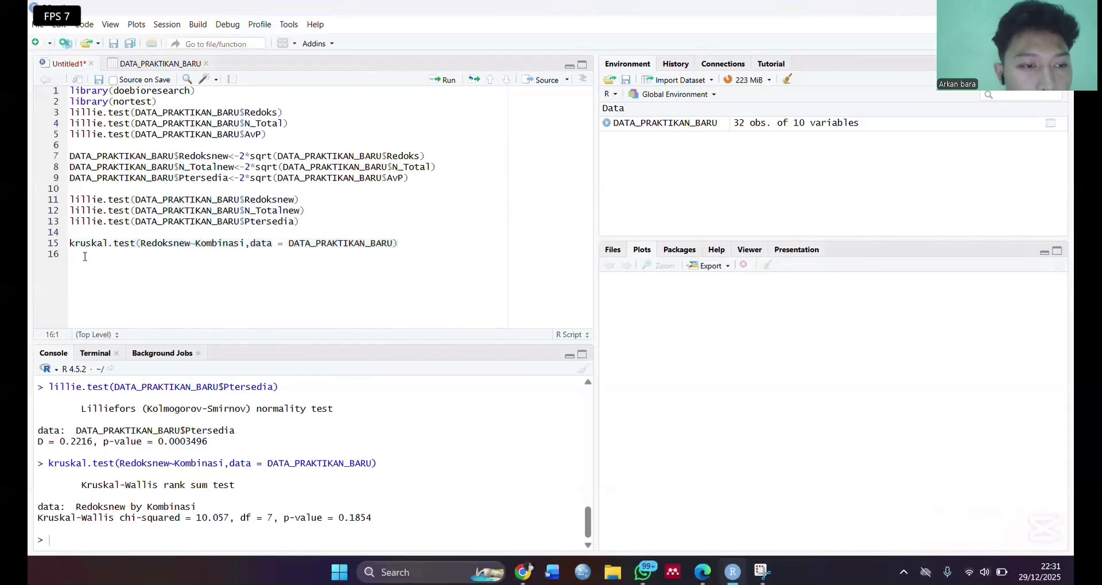
key(ctrl+v)
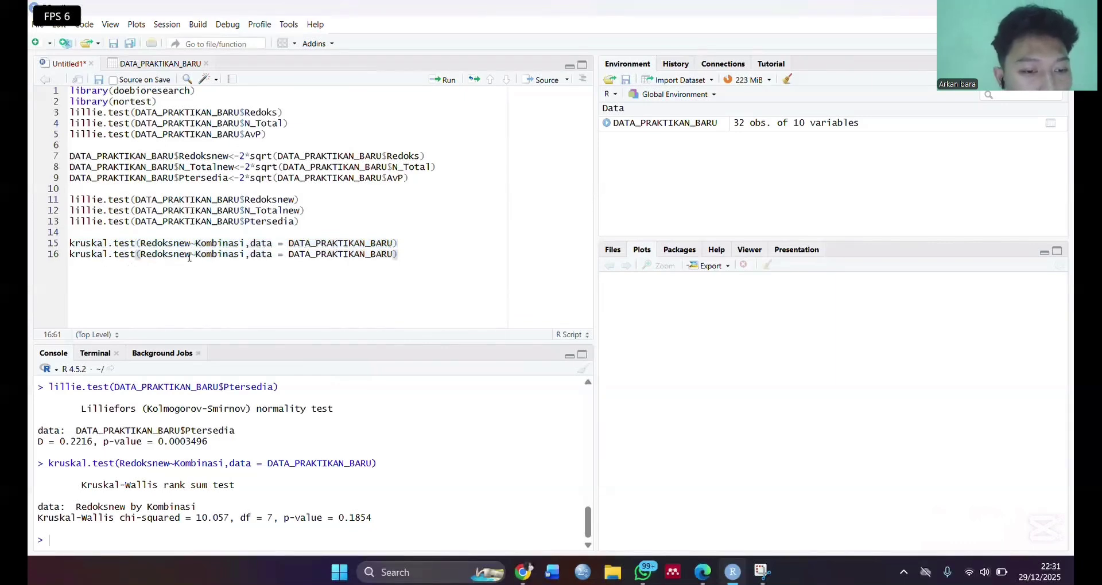
drag(190, 254, 140, 260)
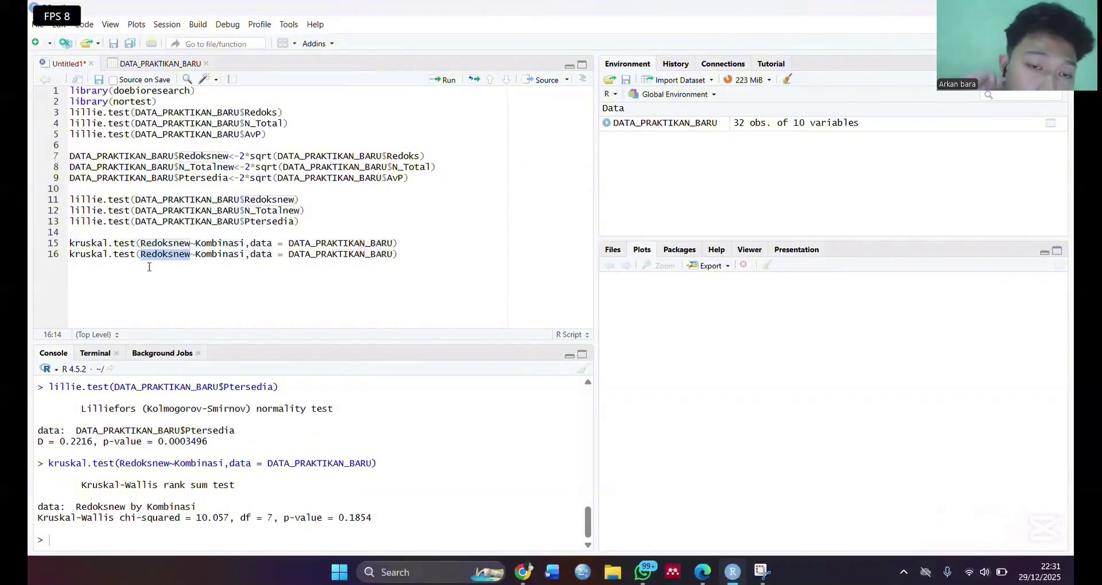
text(N)
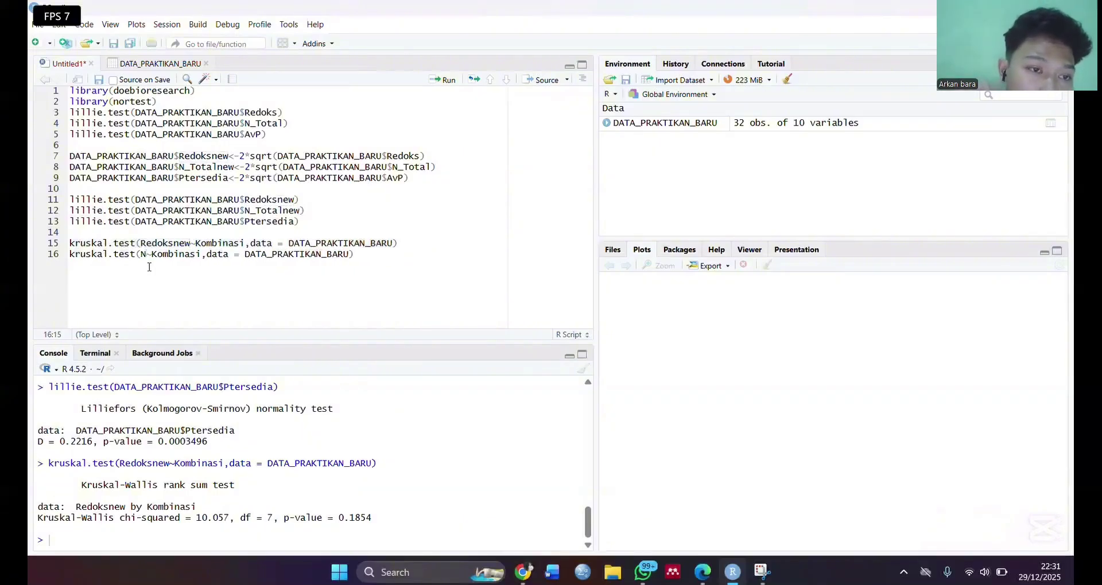
text(_)
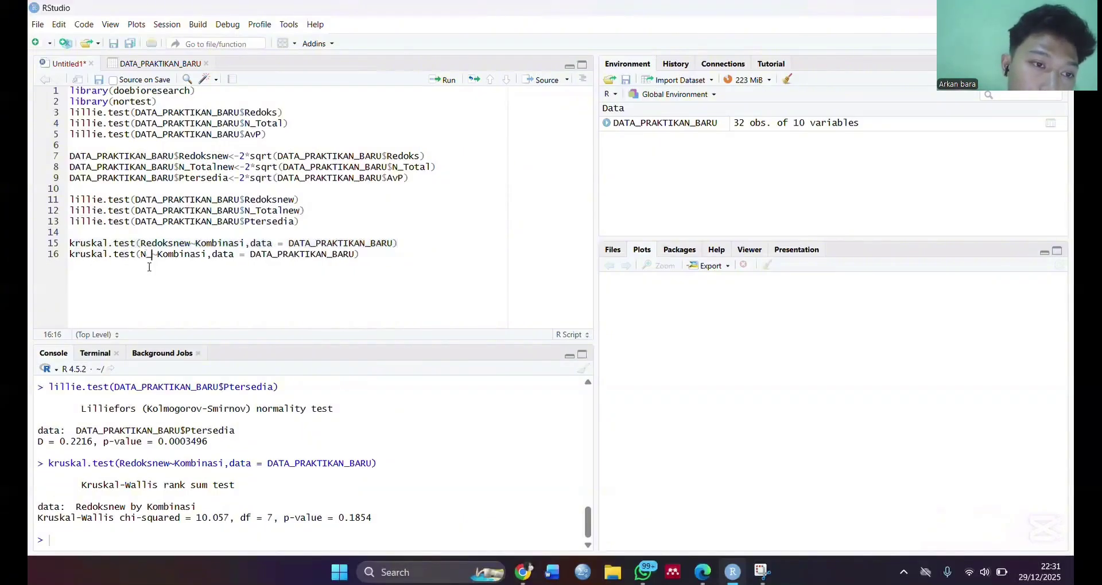
text(Totalnew)
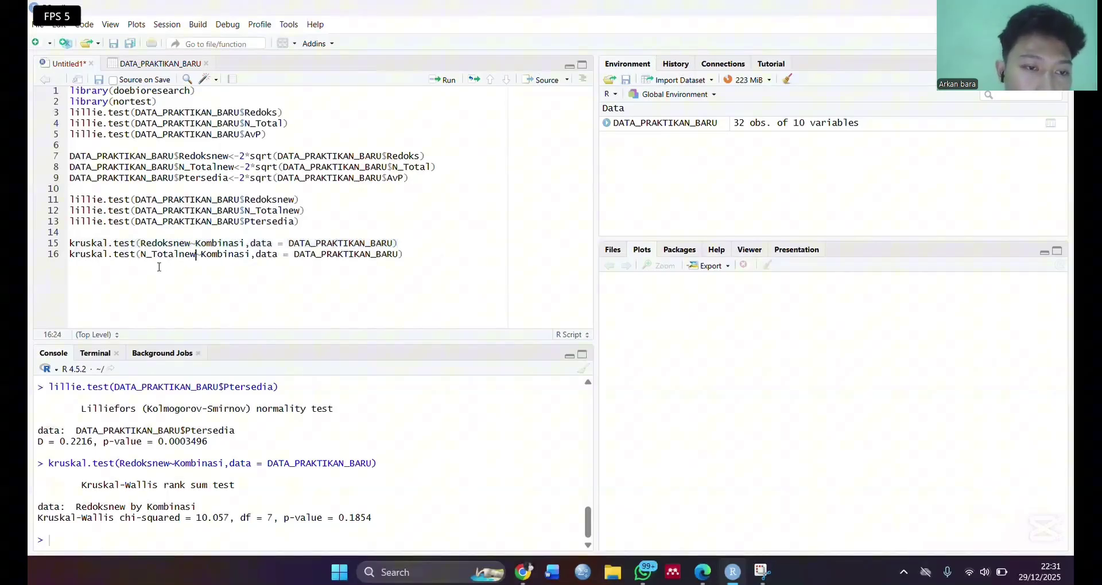
click(157, 270)
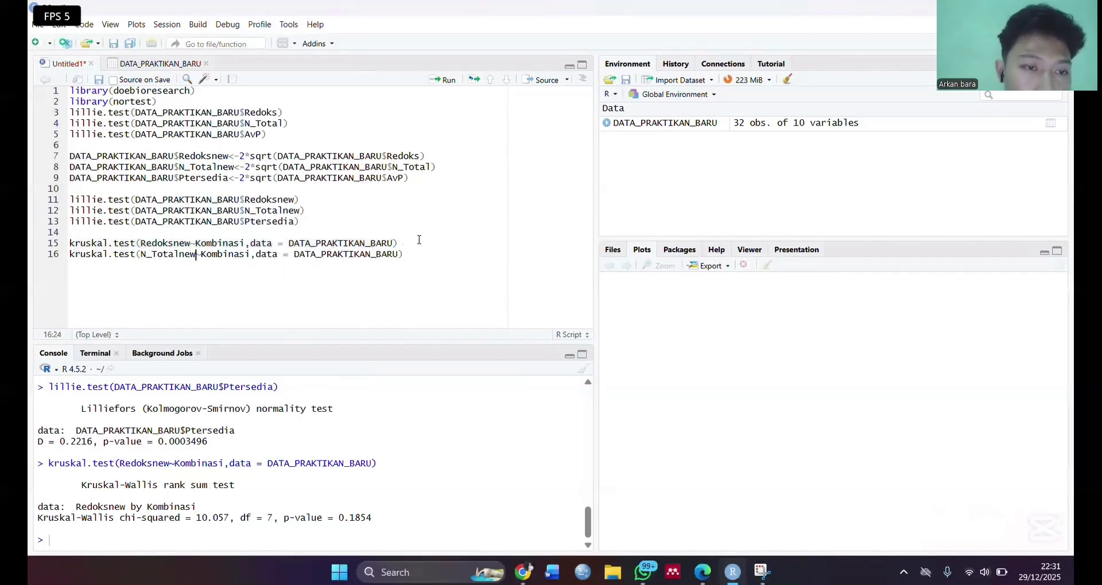
Add another copy of the Kruskal-Wallis call on line 17 and replace its response variable with Ptersedia
click(412, 255)
key(Return)
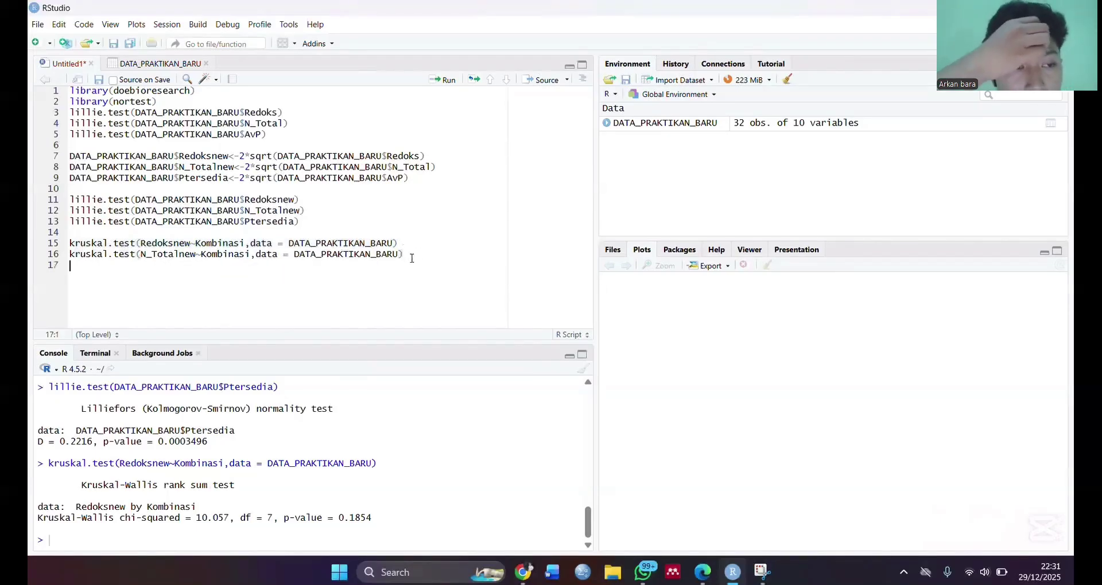
key(ctrl+v)
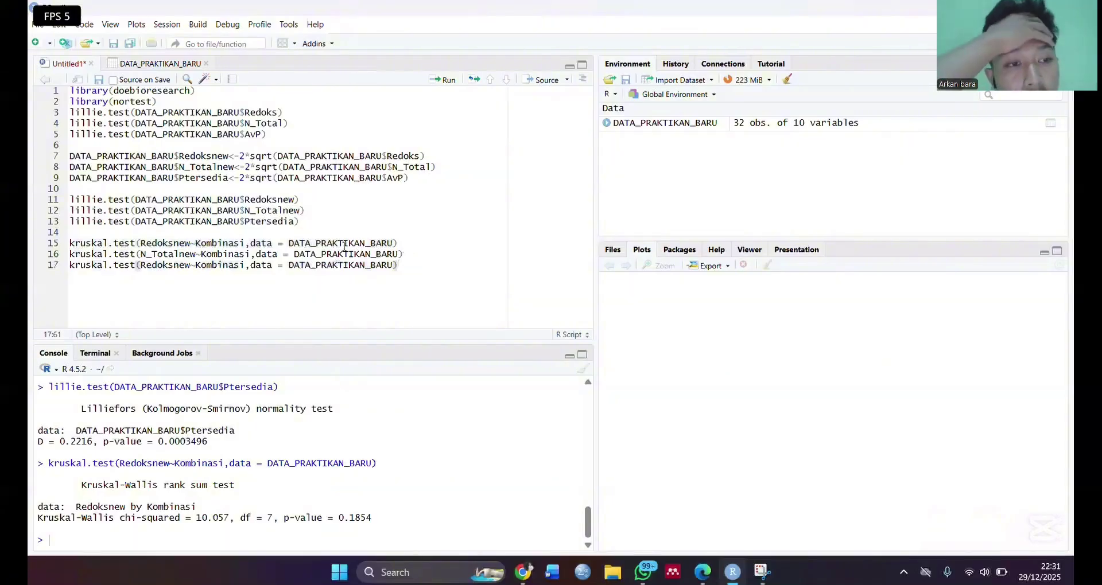
click(189, 265)
key(BackSpace)
key(BackSpace)
key(BackSpace)
key(BackSpace)
key(BackSpace)
key(BackSpace)
key(BackSpace)
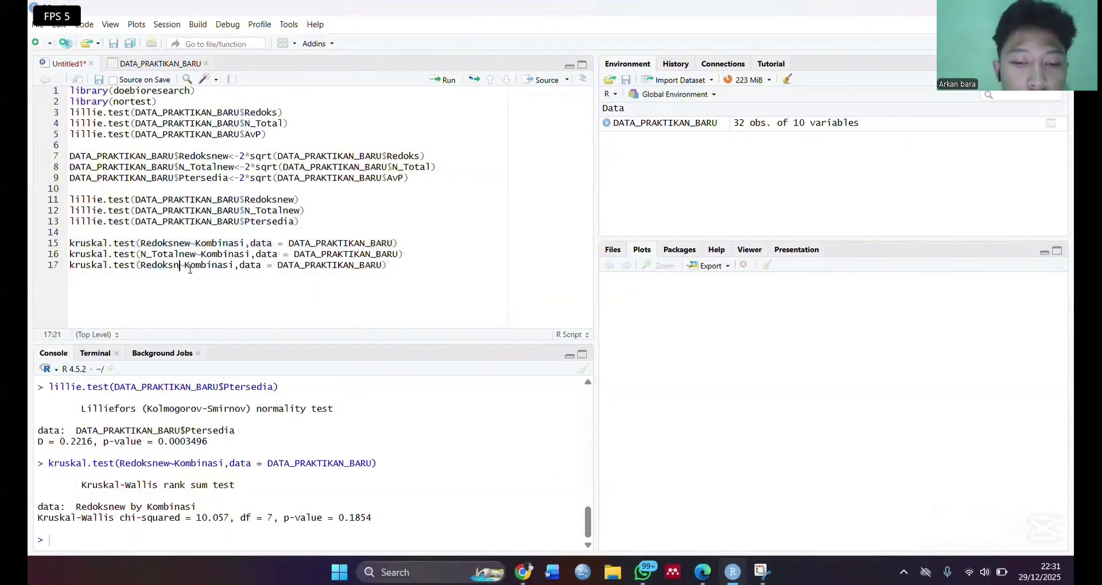
key(BackSpace)
key(BackSpace)
text(Pt)
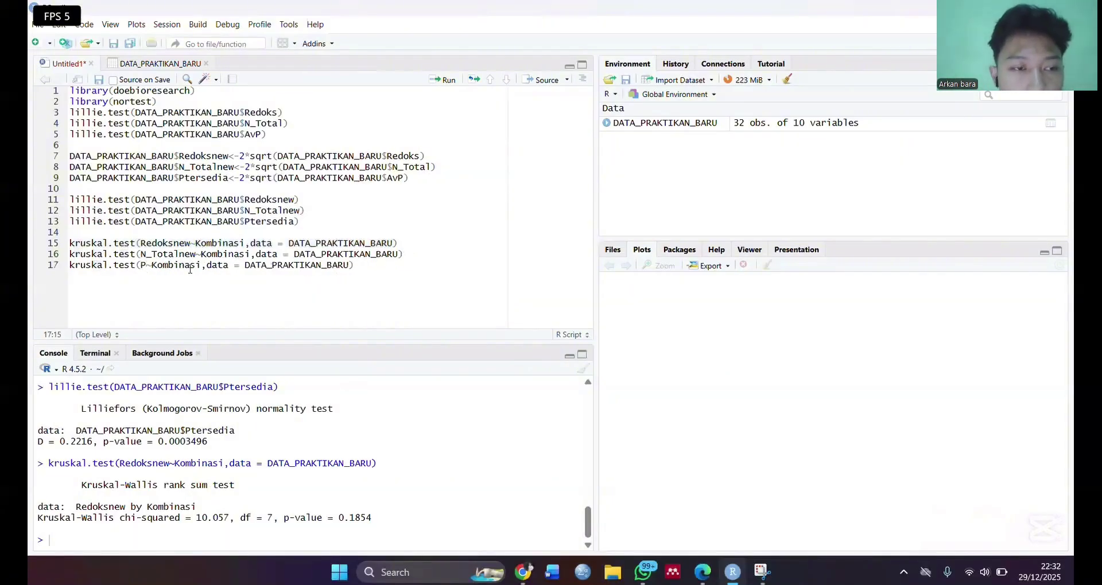
text(er)
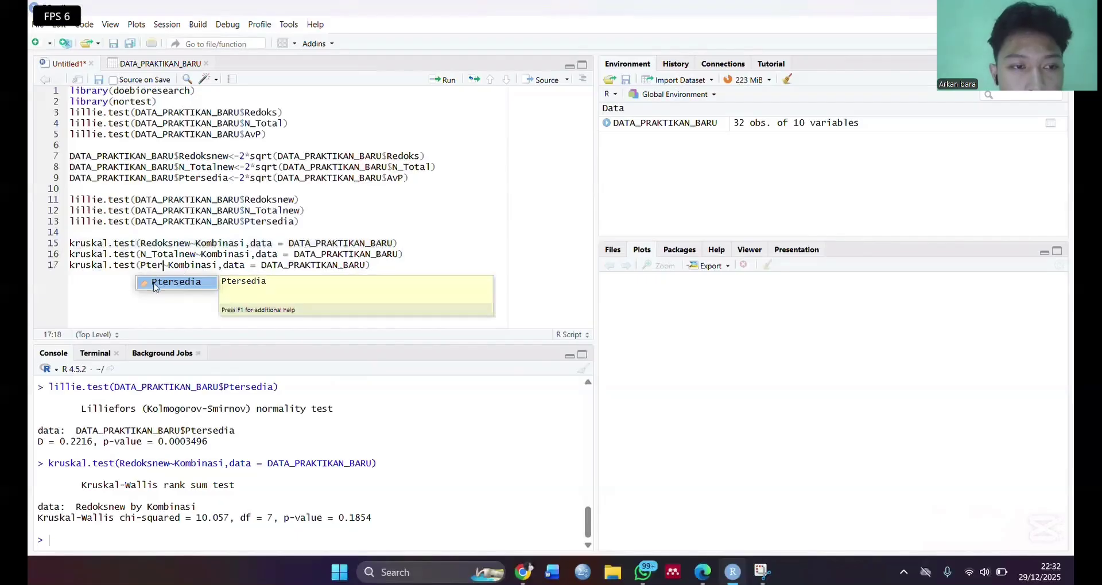
click(162, 284)
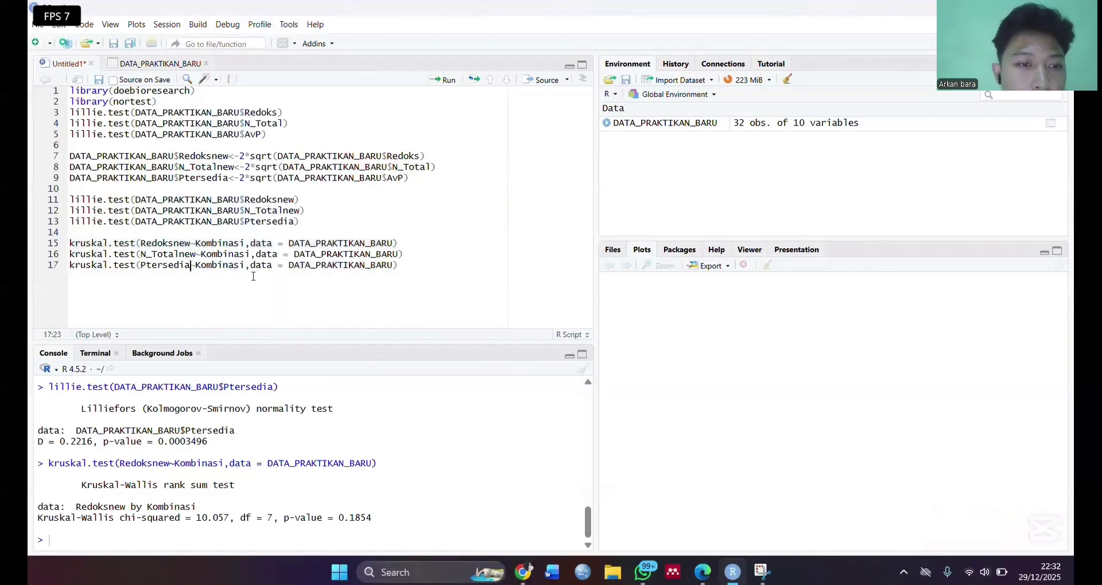
Run the Kruskal-Wallis test for Ptersedia by Kombinasi and review its console output
click(450, 80)
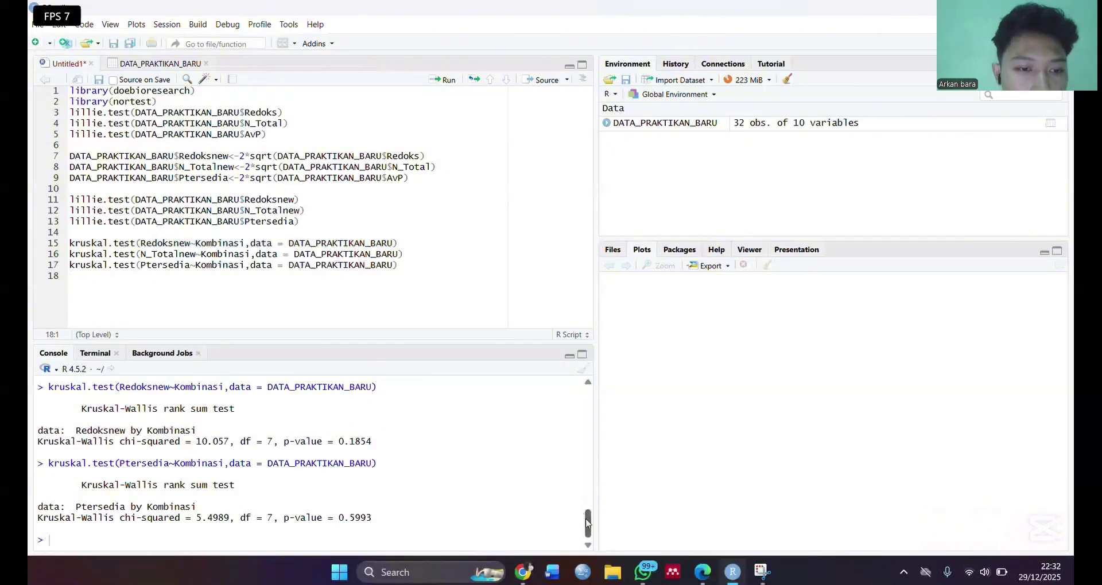
mouse_move(586, 522)
mouse_down()
mouse_move(578, 493)
mouse_move(586, 532)
mouse_up()
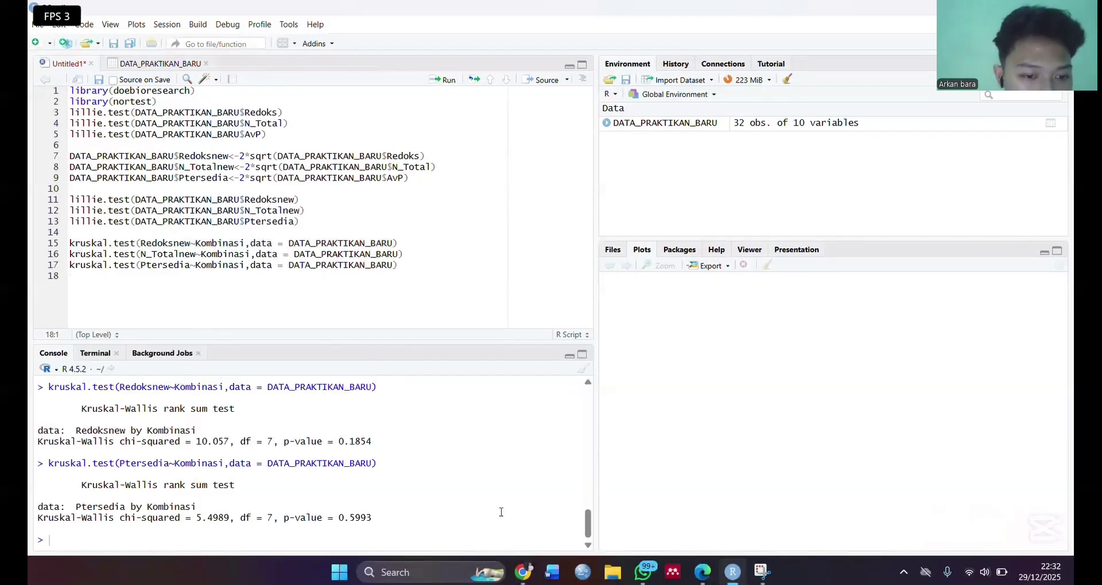
drag(590, 528, 600, 553)
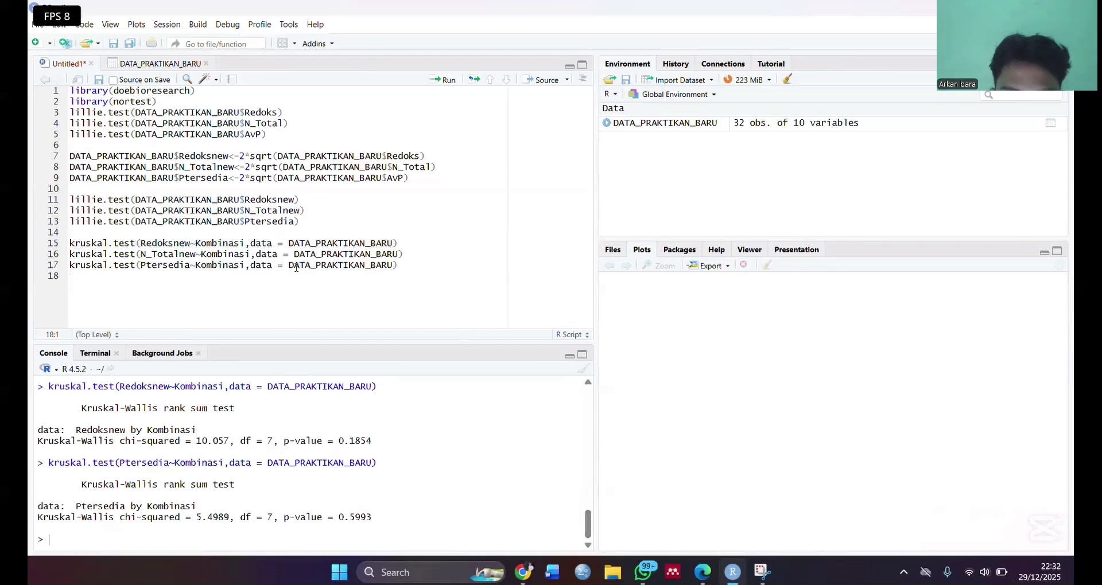
Run the Kruskal-Wallis test for N_Totalnew by Kombinasi and compare its p-value with the Ptersedia result in the console
drag(417, 255, 69, 257)
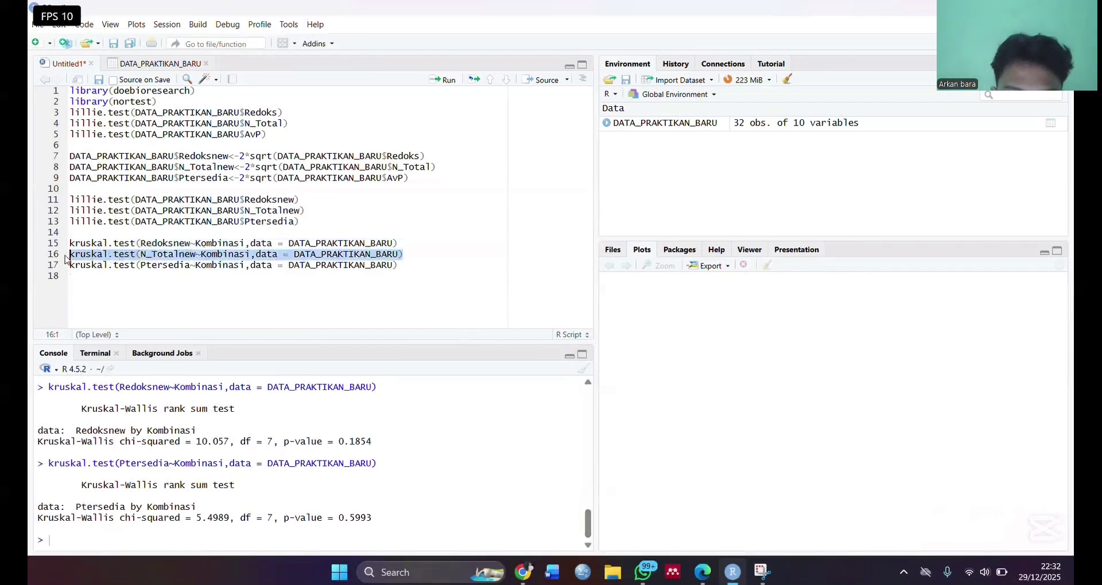
click(440, 80)
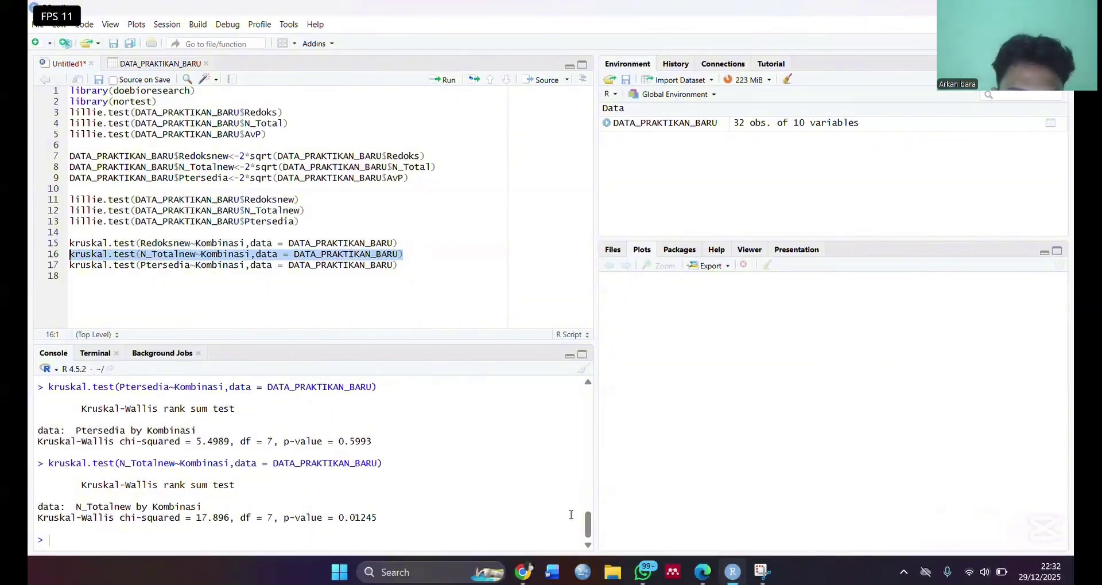
mouse_move(587, 522)
mouse_down()
mouse_move(587, 510)
mouse_move(588, 531)
mouse_up()
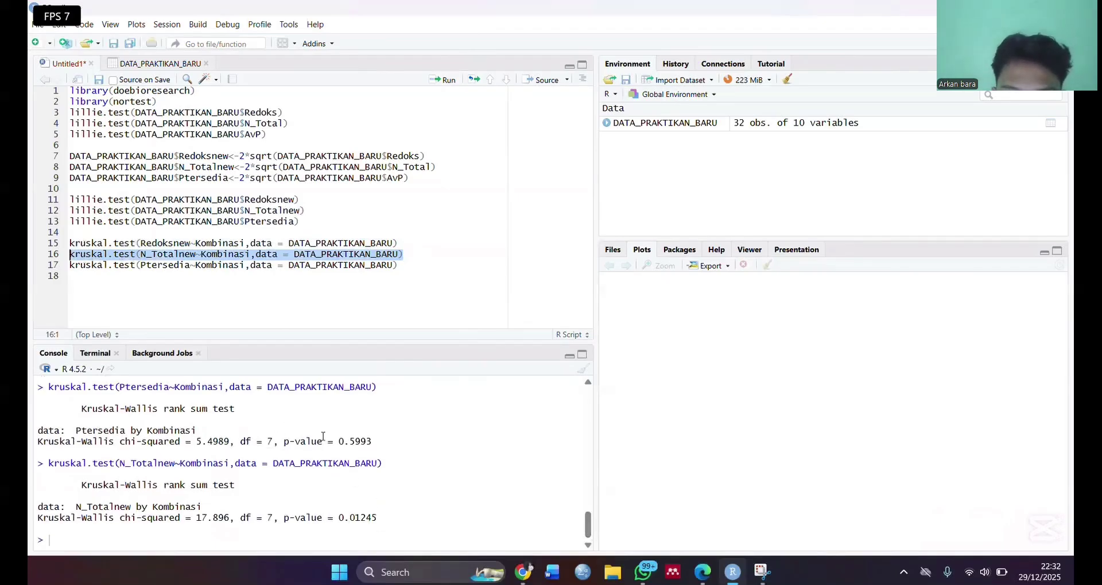
drag(379, 443, 332, 442)
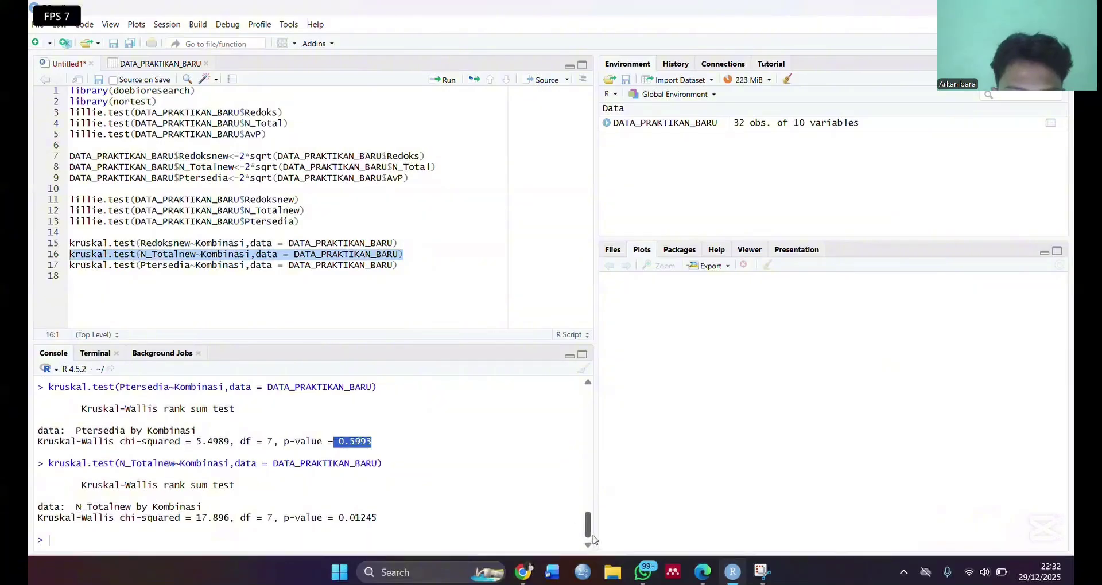
mouse_move(589, 537)
mouse_down()
mouse_move(588, 520)
mouse_move(589, 540)
mouse_up()
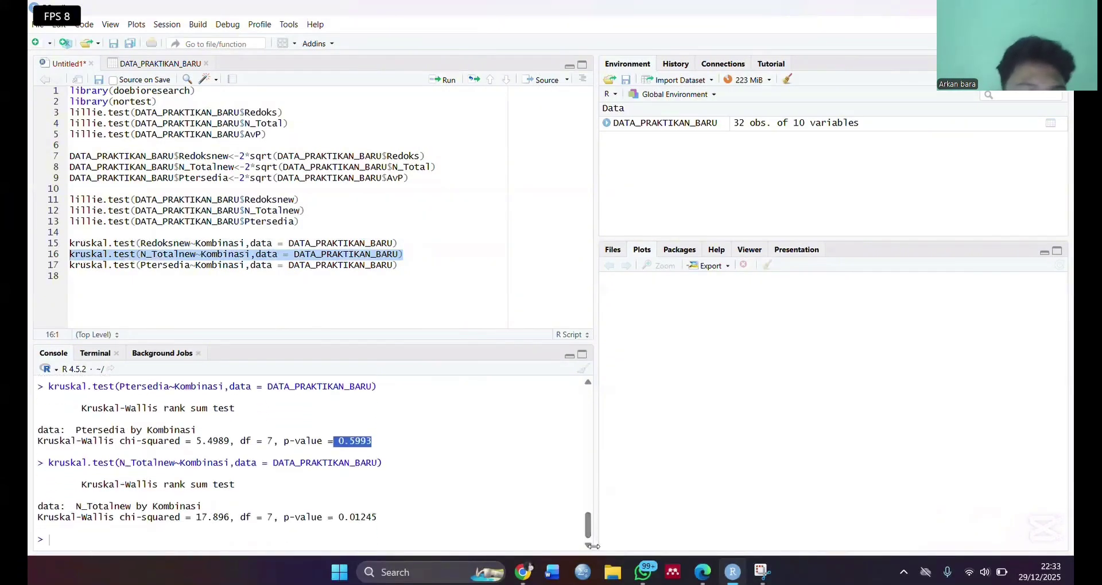
Add library(FSA) on line 19, run it, and begin a dunnTest() call on line 20
click(373, 293)
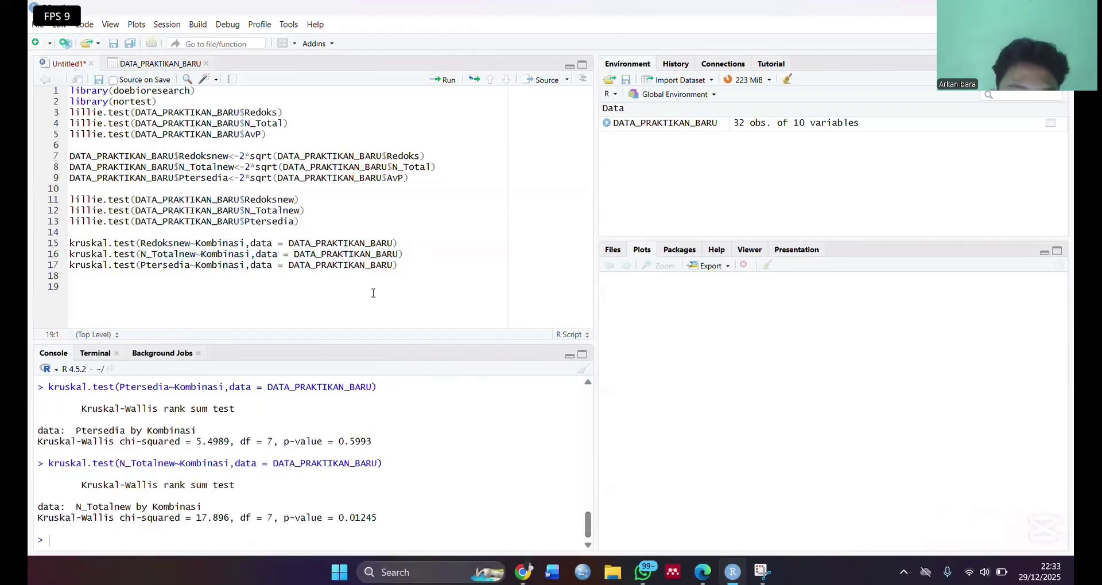
text(lib)
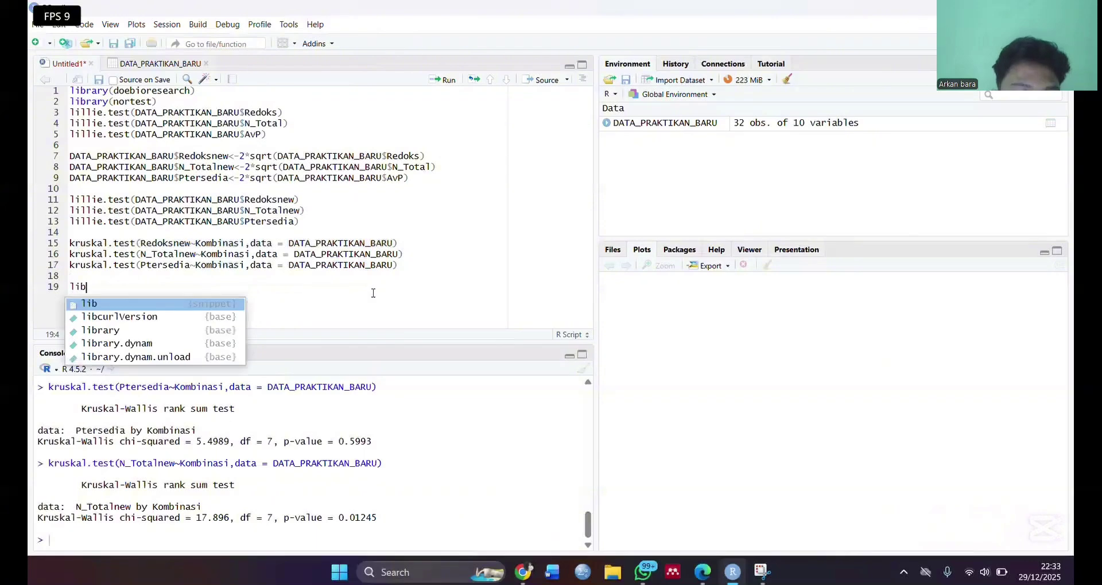
click(155, 332)
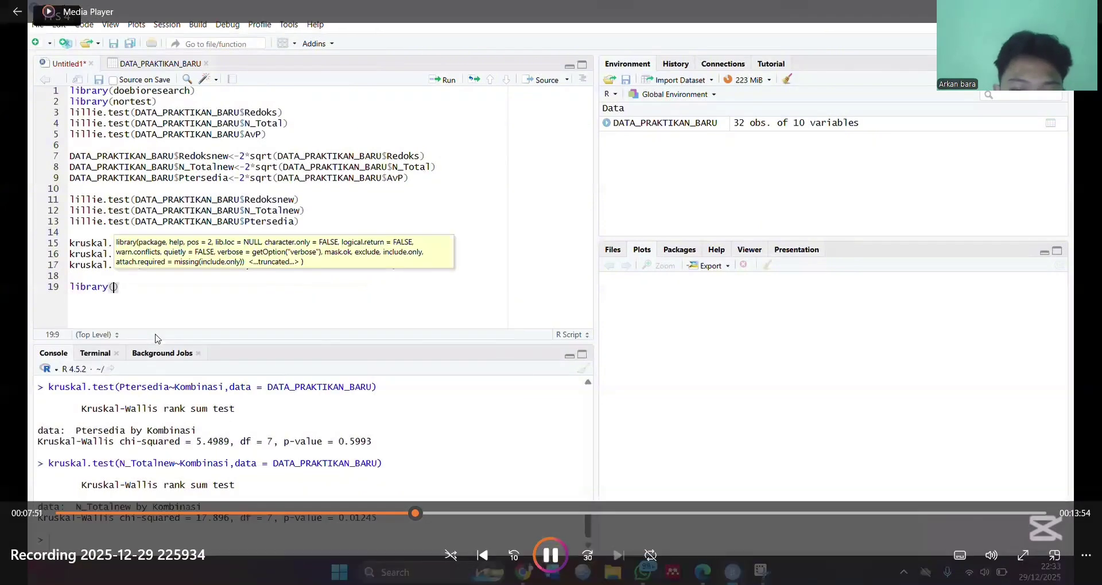
text(F)
key(space)
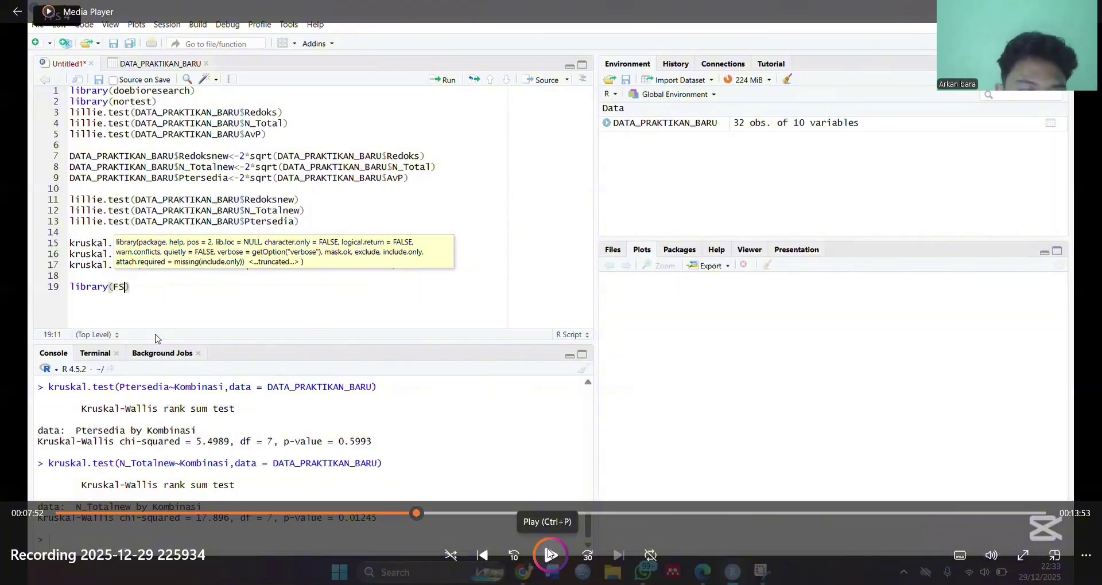
click(549, 554)
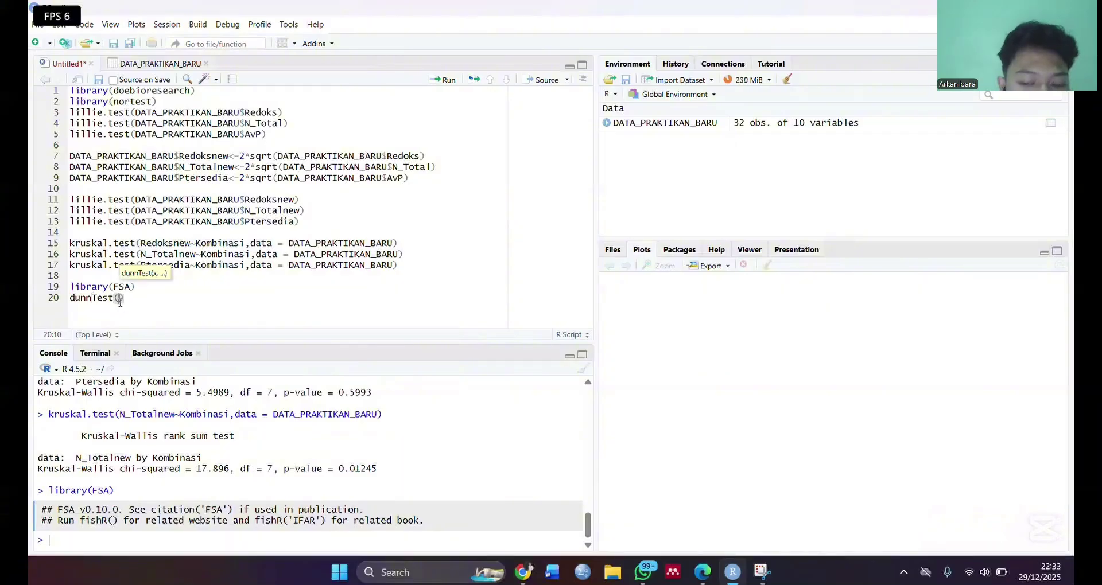
Fill the dunnTest call with the formula Redoksnew~Kombinasi and the argument data = DATA_PRAKTIKAN_BARU
text(Red)
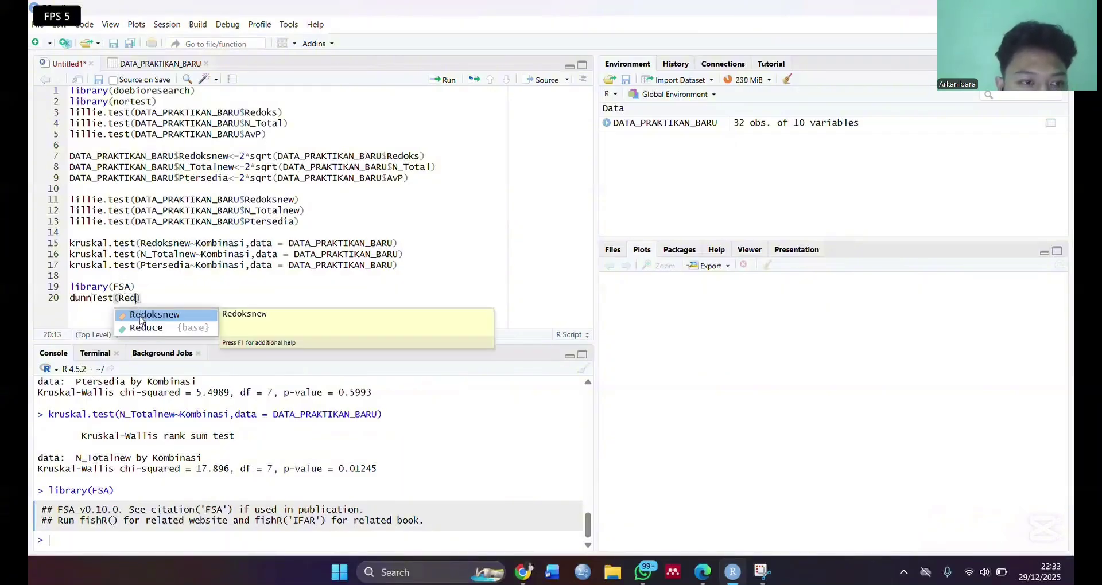
click(139, 315)
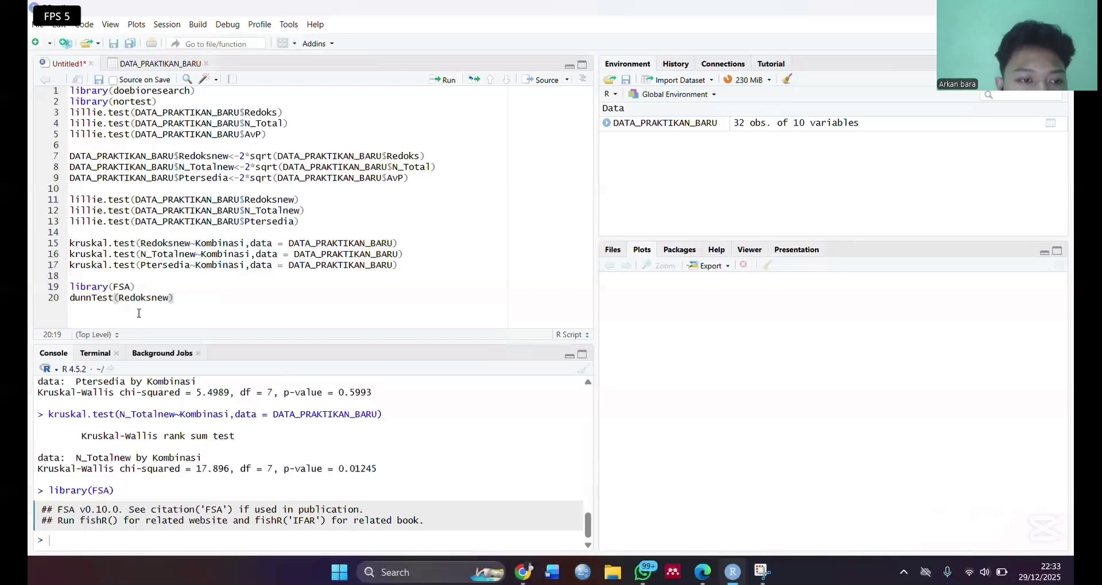
text(~)
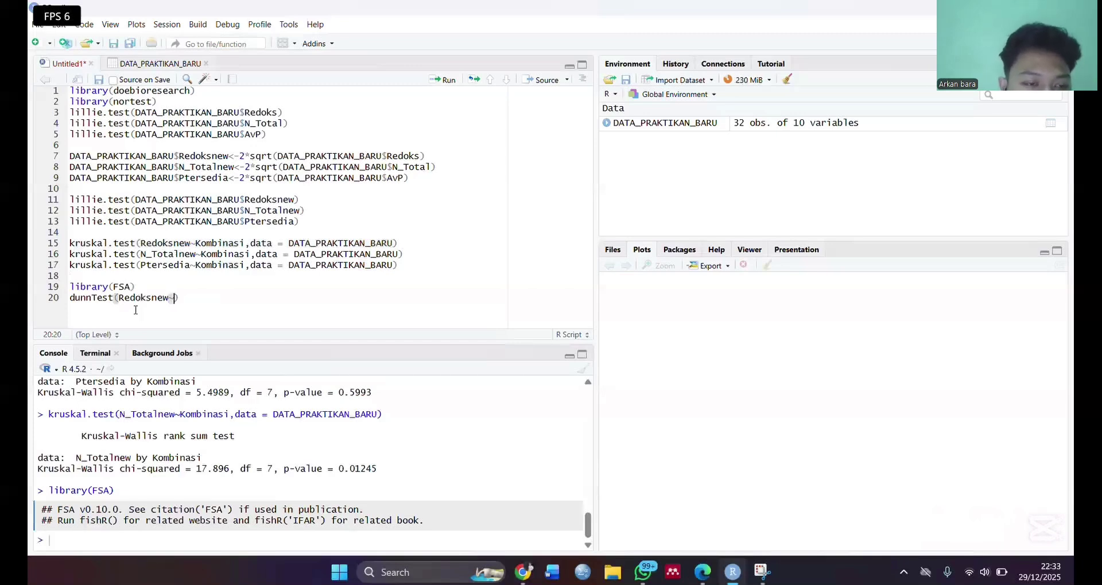
text(Kombinas)
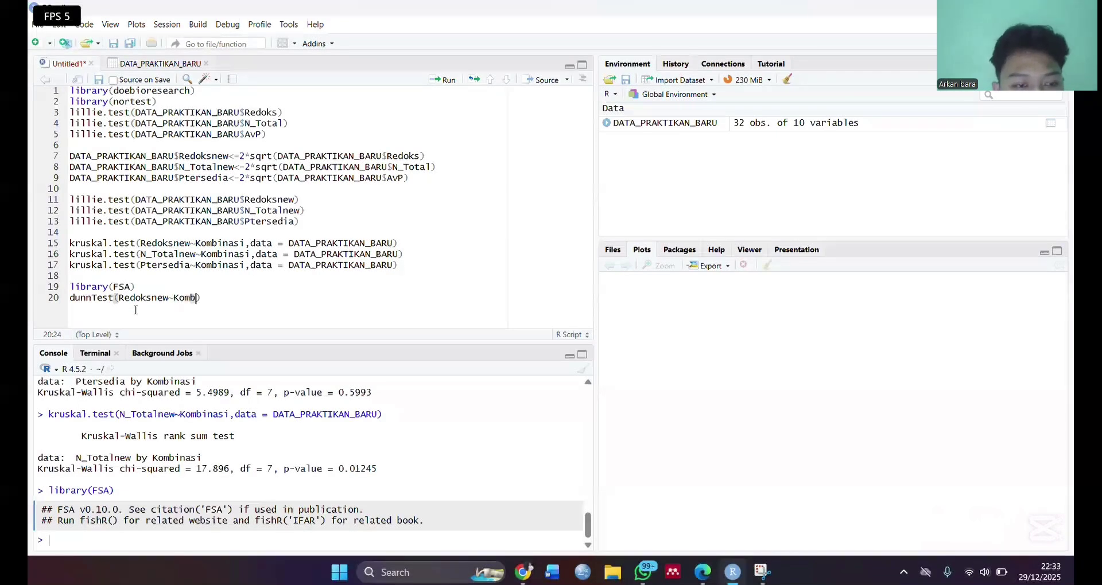
text(i)
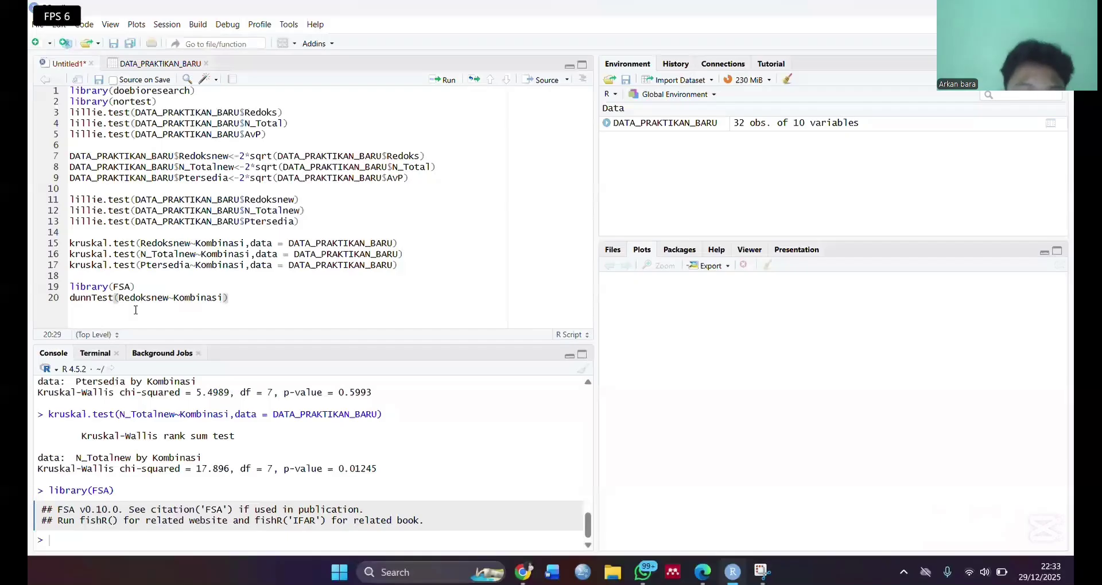
text(,data)
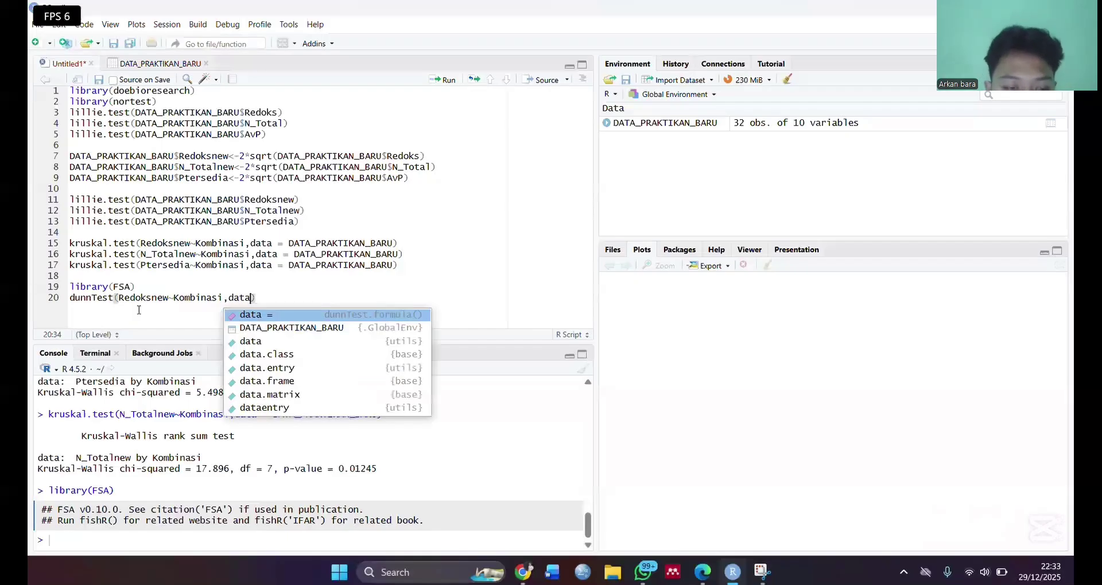
click(236, 314)
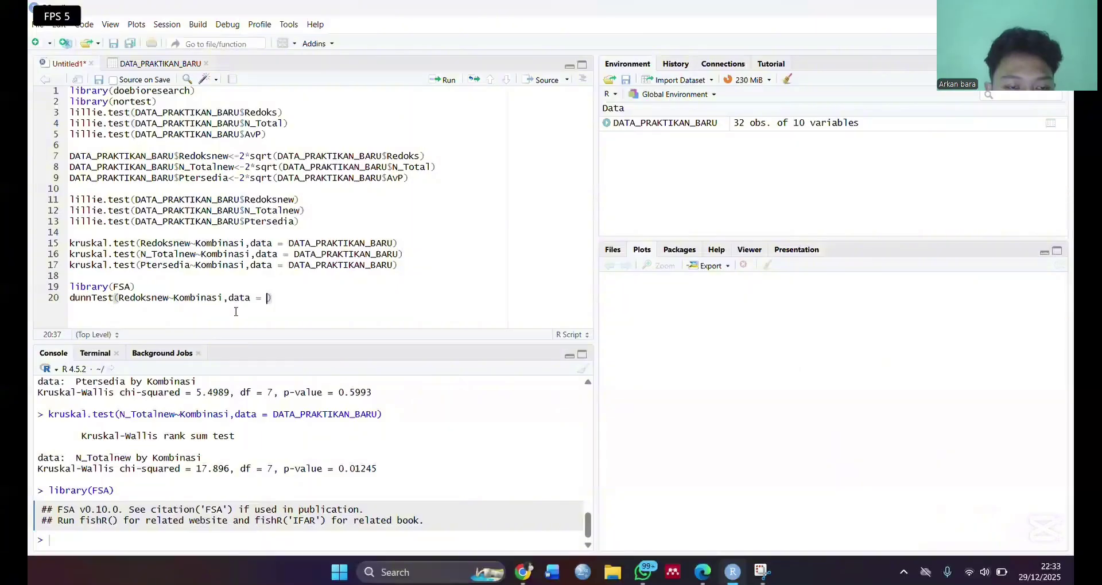
text(data)
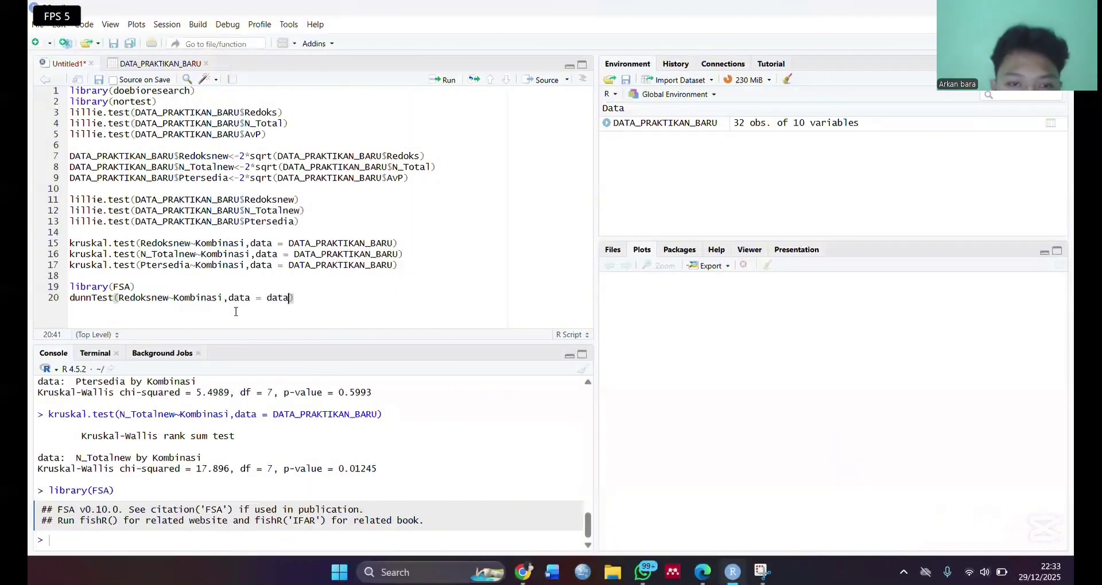
click(296, 317)
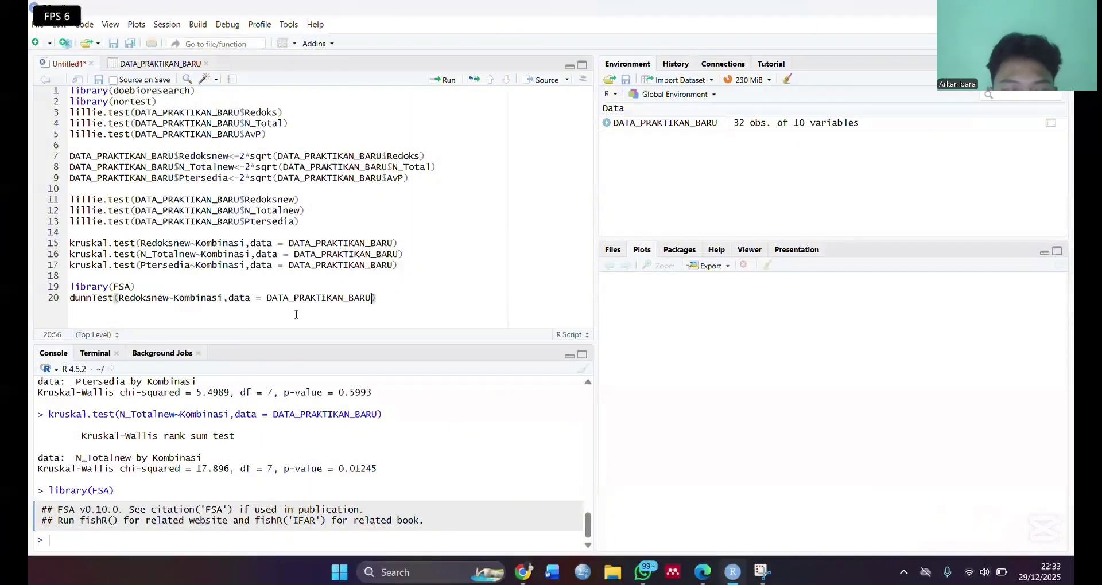
Add the argument method = "Bonferroni" to the end of the dunnTest call
text(,Meth)
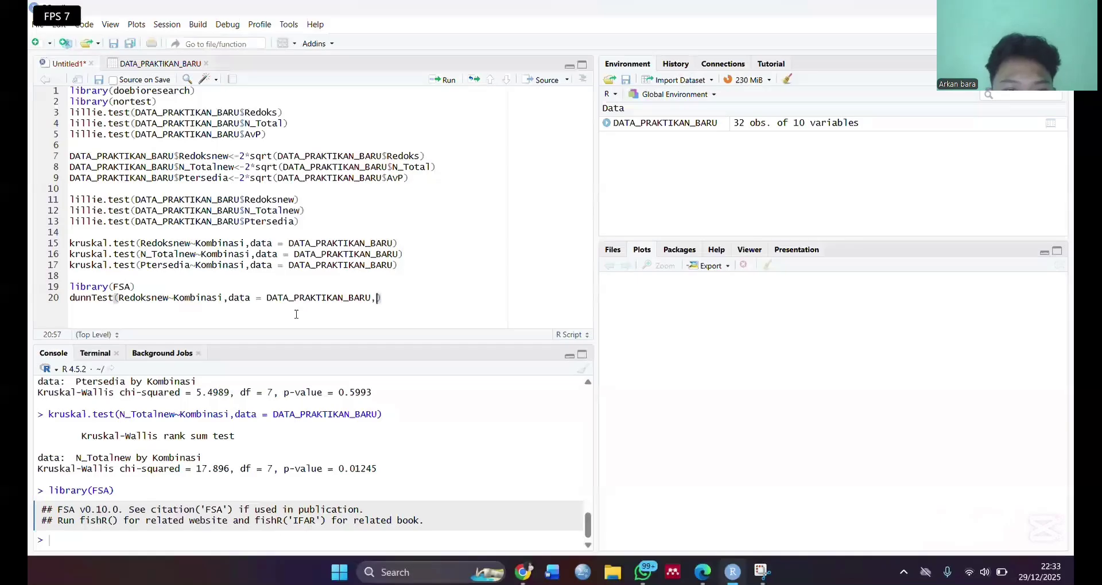
text(od)
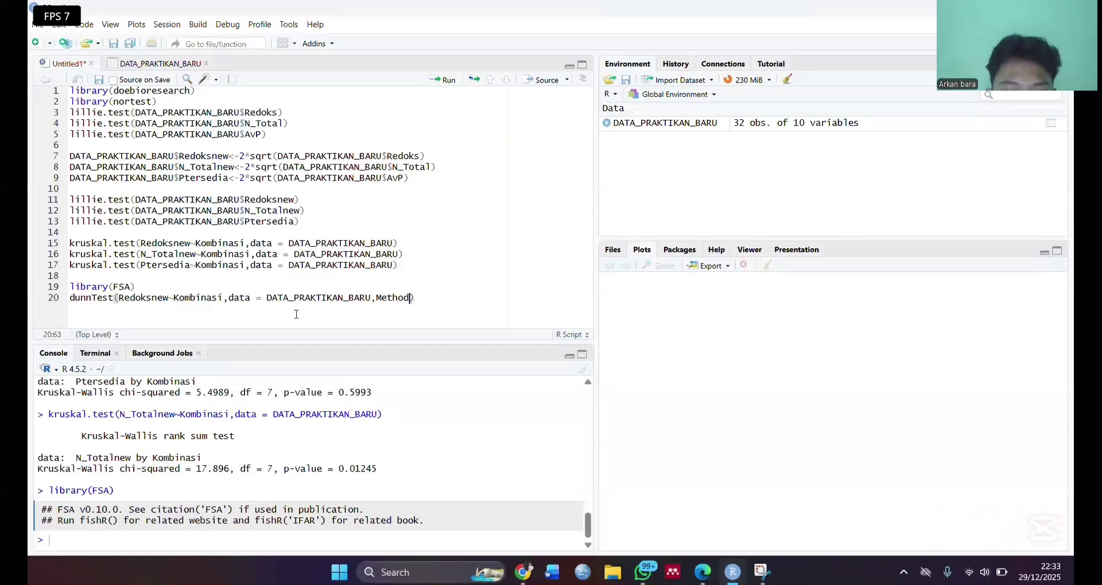
key(BackSpace)
key(BackSpace)
key(BackSpace)
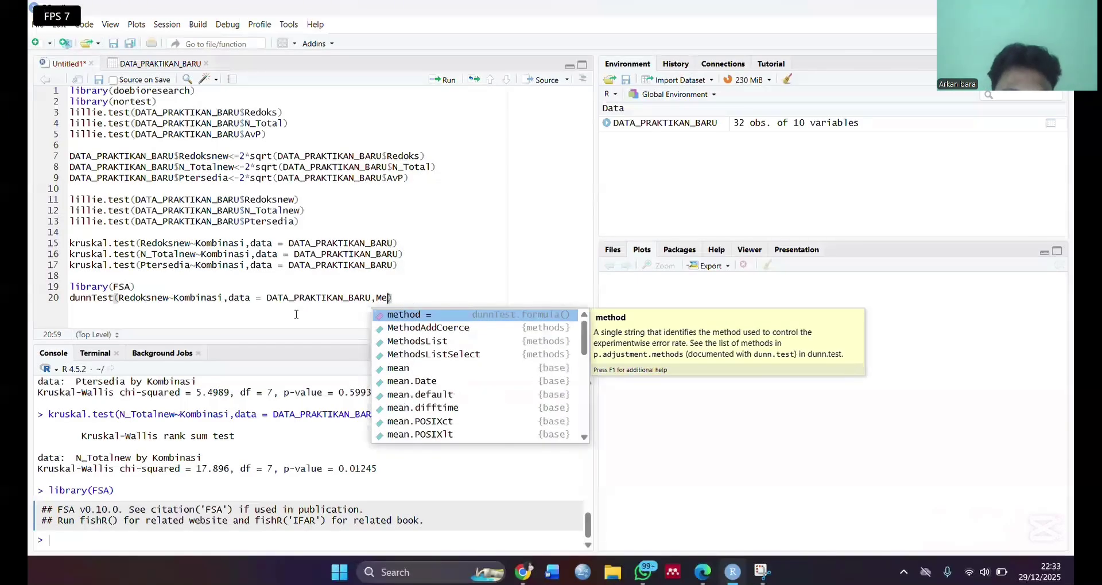
click(394, 315)
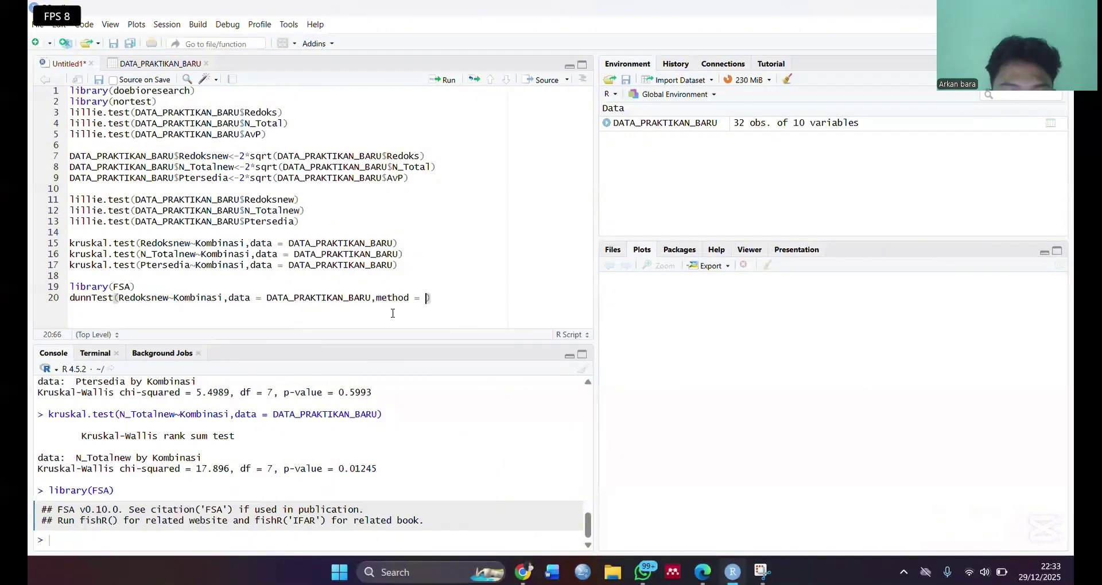
text(")
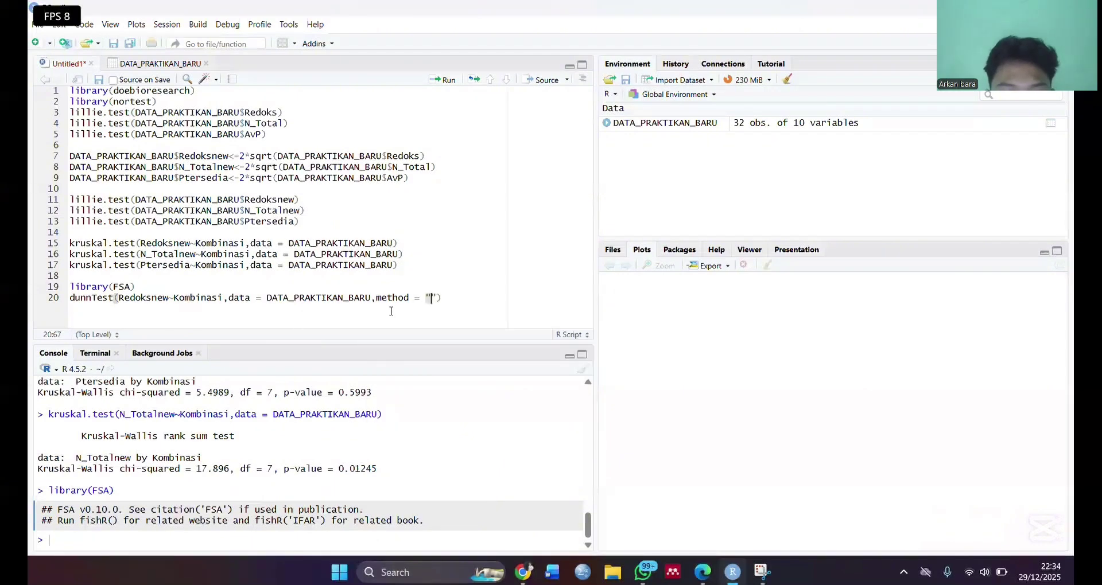
text(Bonferr)
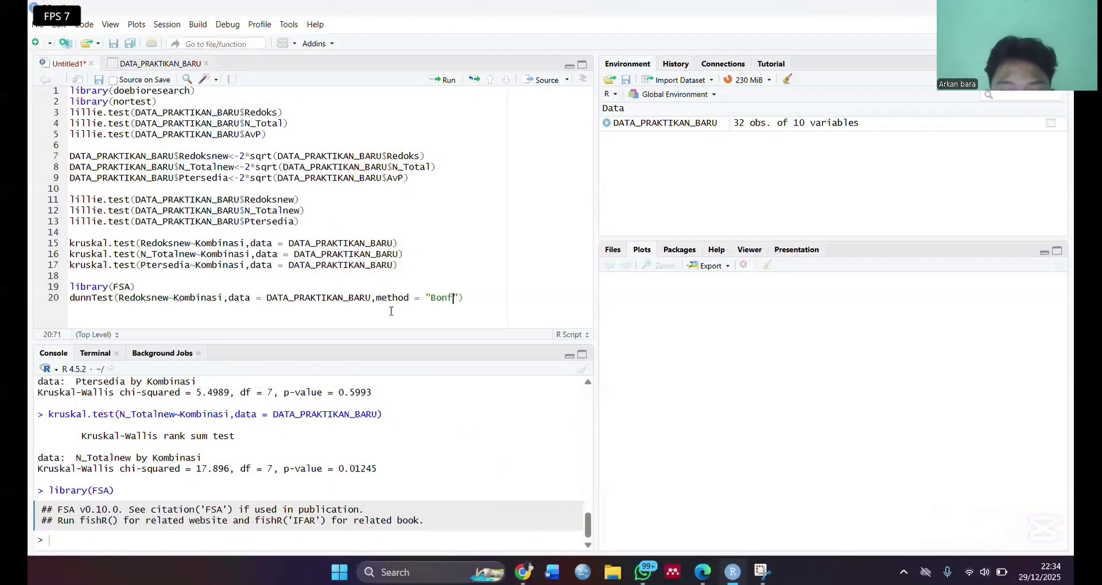
text(oni)
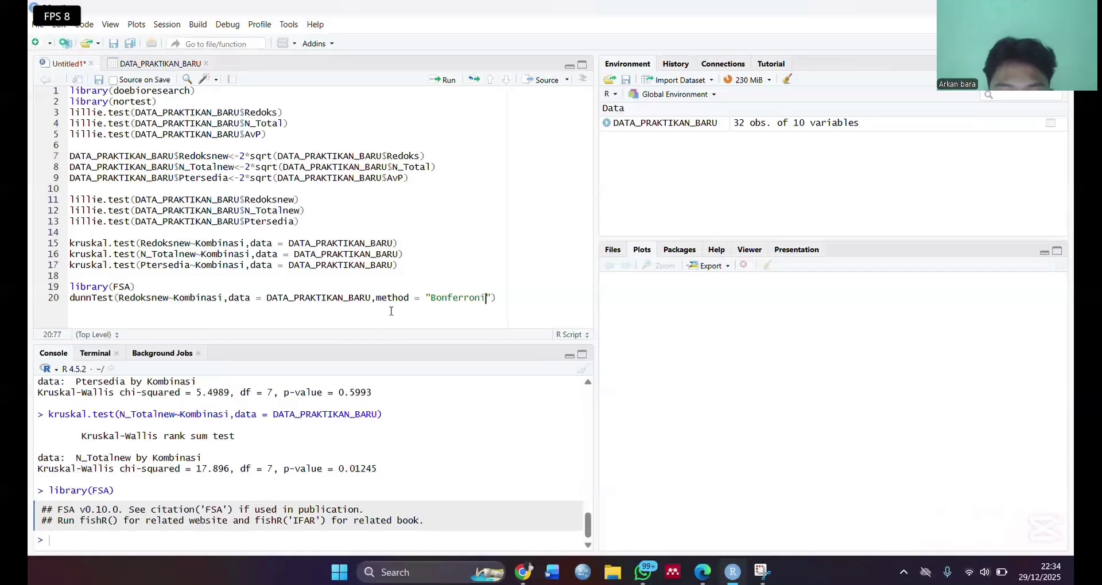
Change the capital B of the method value to lowercase, making it "bonferroni"
key(Left)
key(Left)
key(Left)
key(Left)
key(Left)
key(Left)
key(Left)
key(Left)
key(Left)
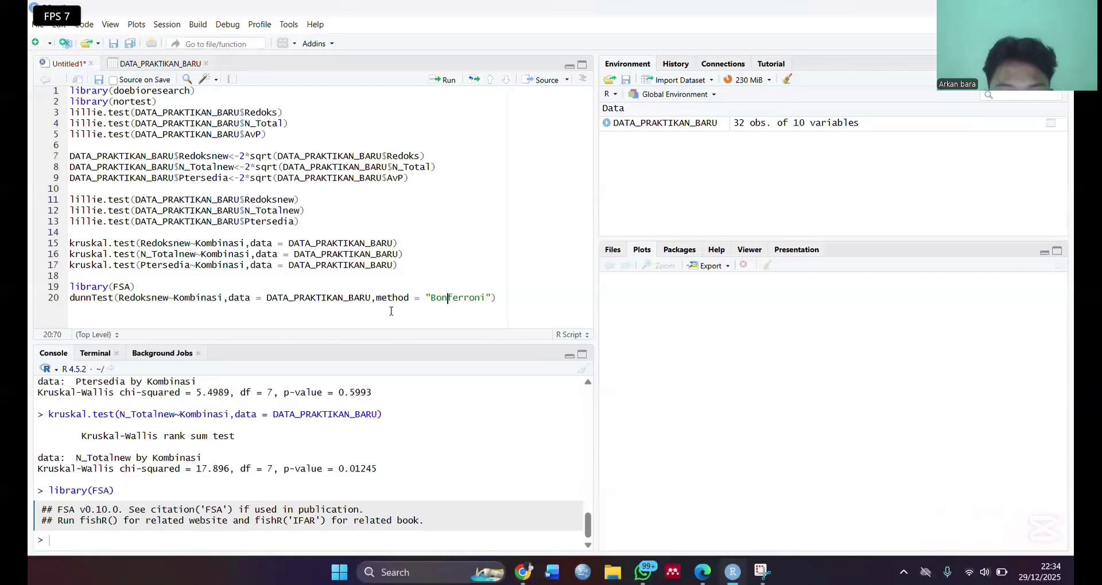
key(BackSpace)
text(b)
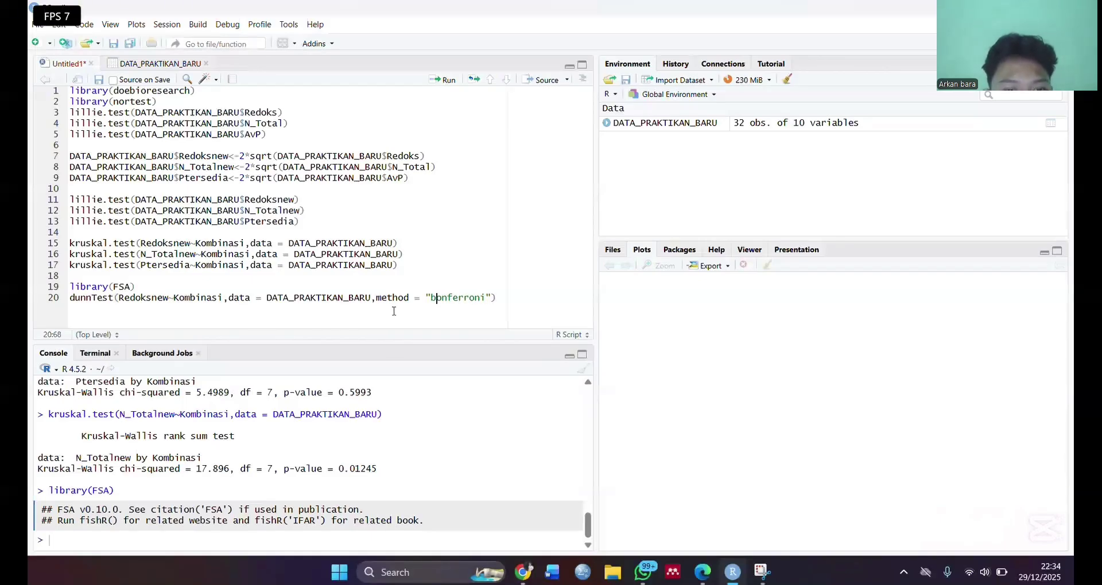
click(497, 298)
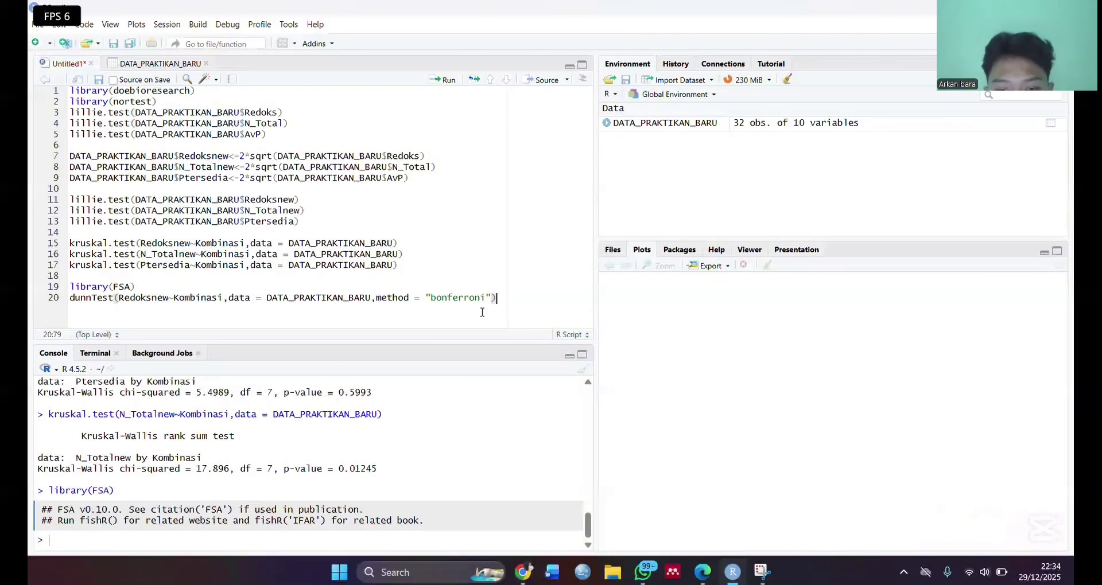
Run the Dunn test for Redoksnew by Kombinasi and review its pairwise comparison table in the console
click(444, 81)
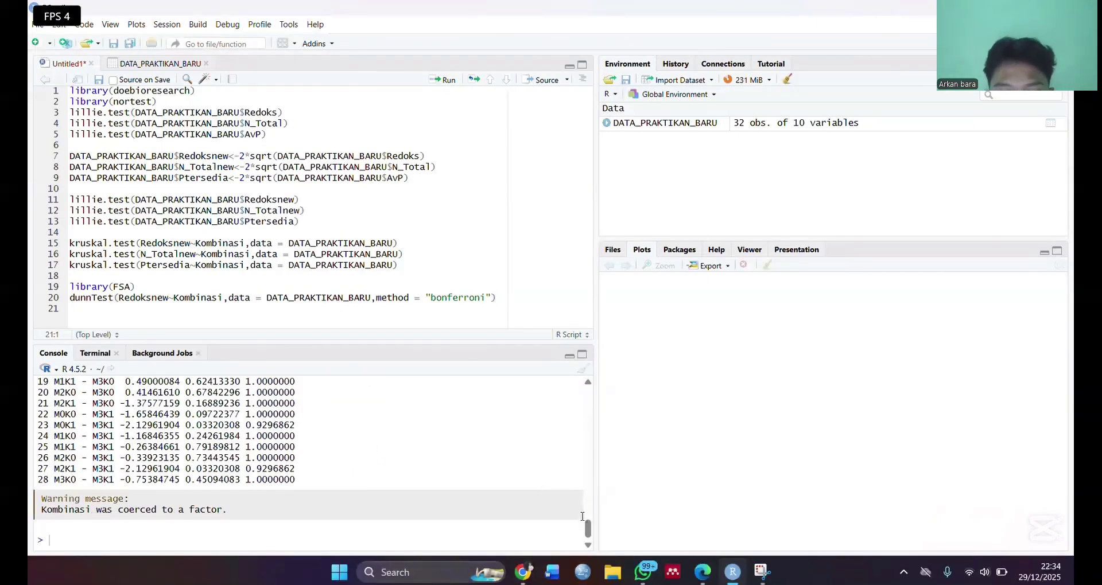
scroll(581, 510, up, 10)
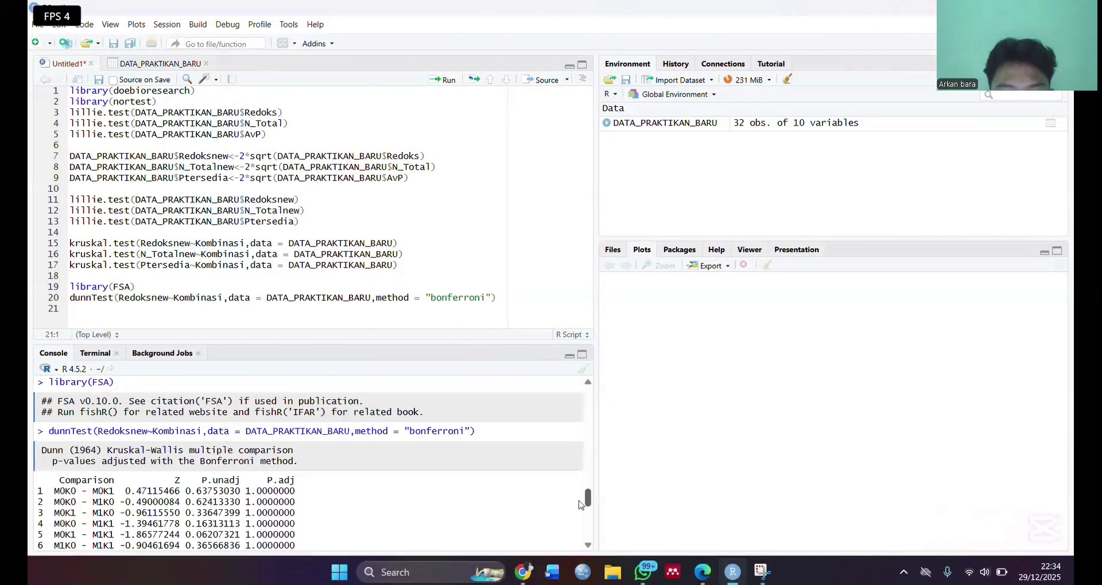
scroll(581, 505, up, 2)
scroll(581, 507, down, 5)
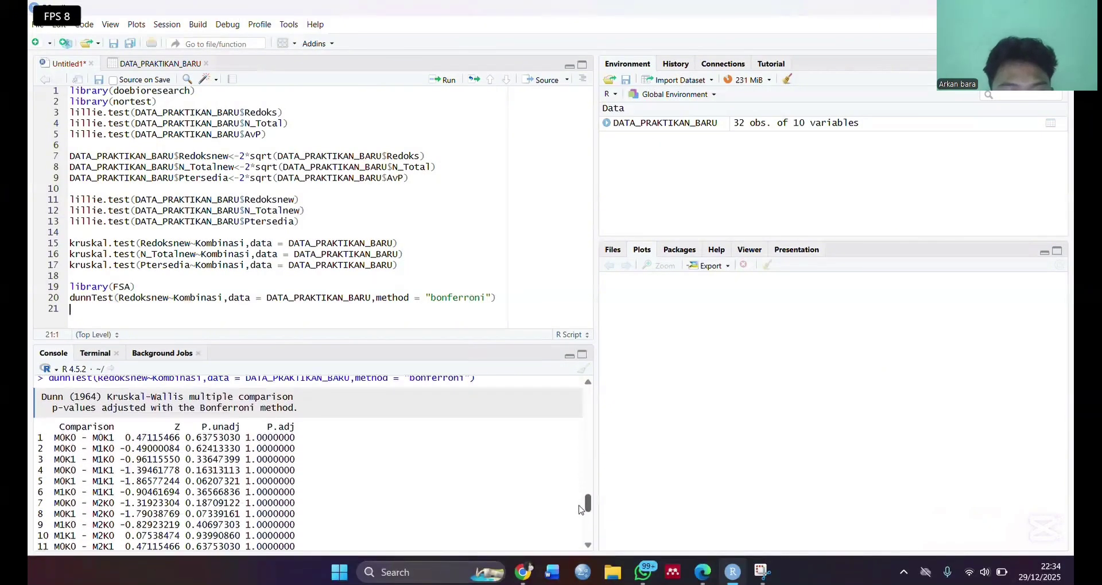
scroll(581, 509, down, 5)
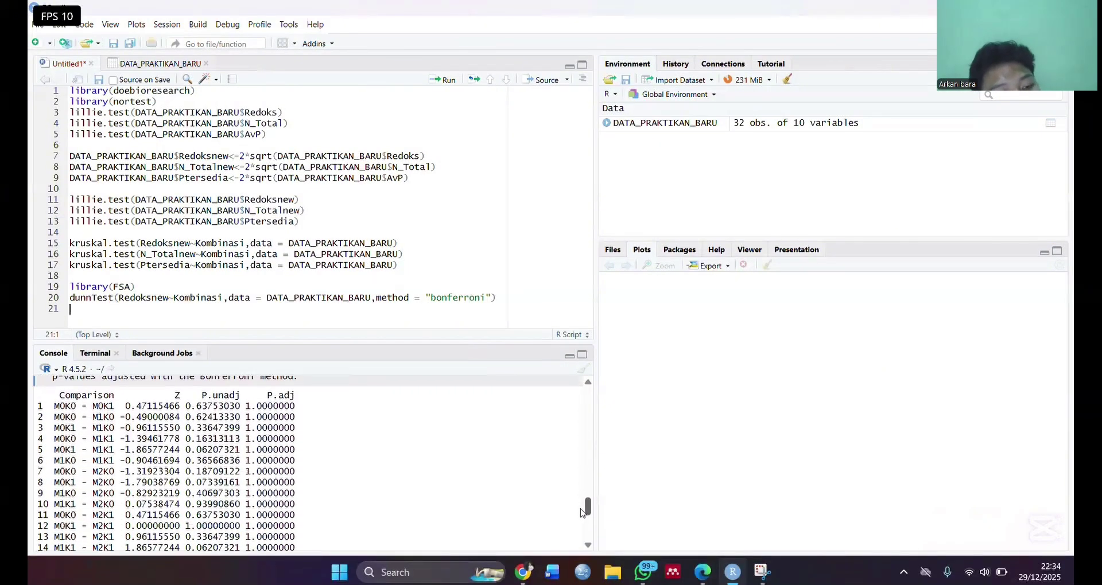
scroll(588, 522, down, 5)
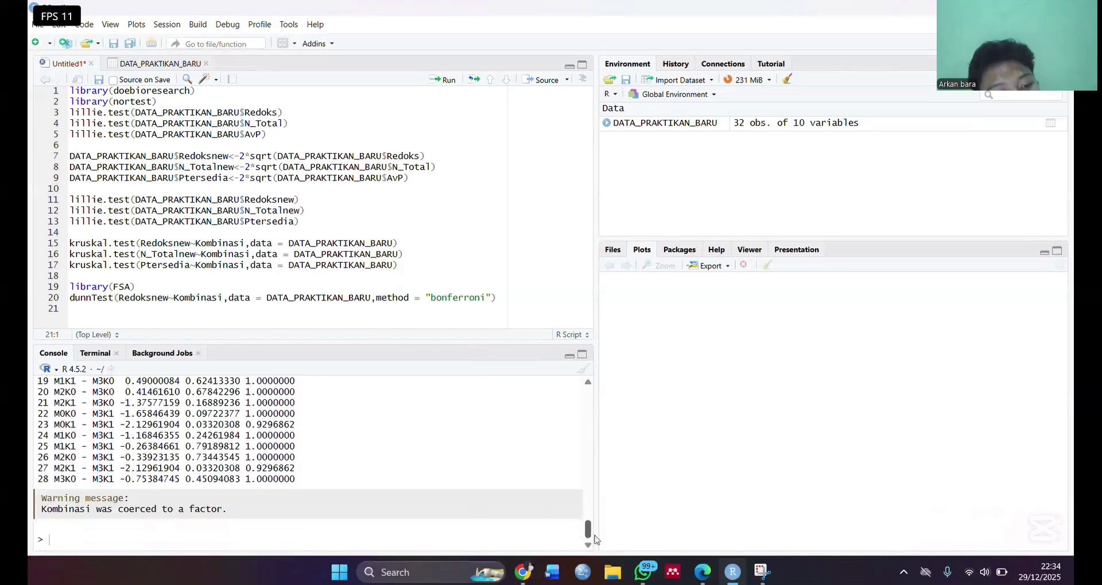
click(100, 304)
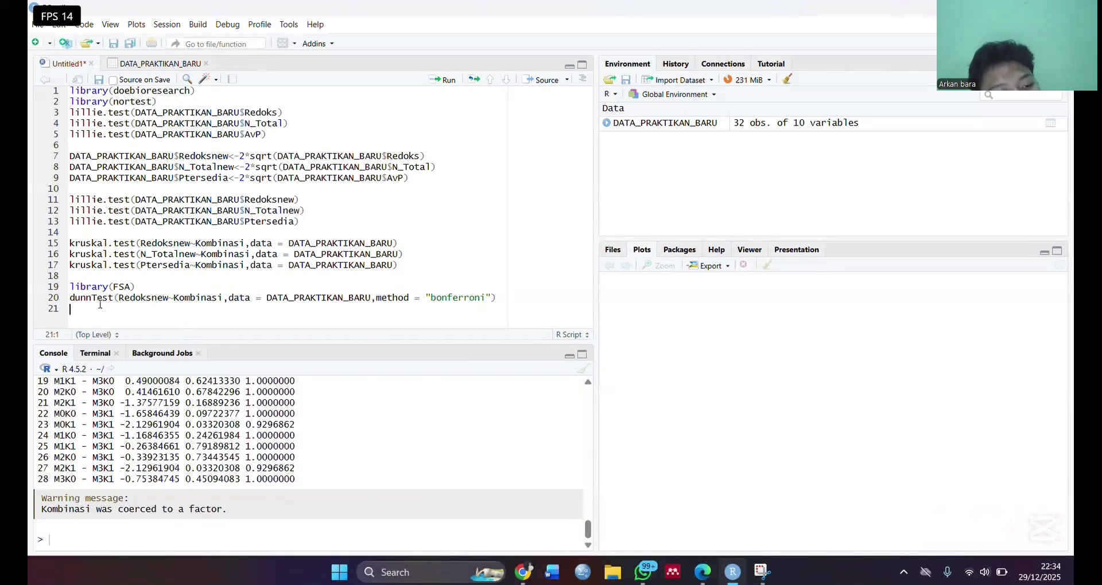
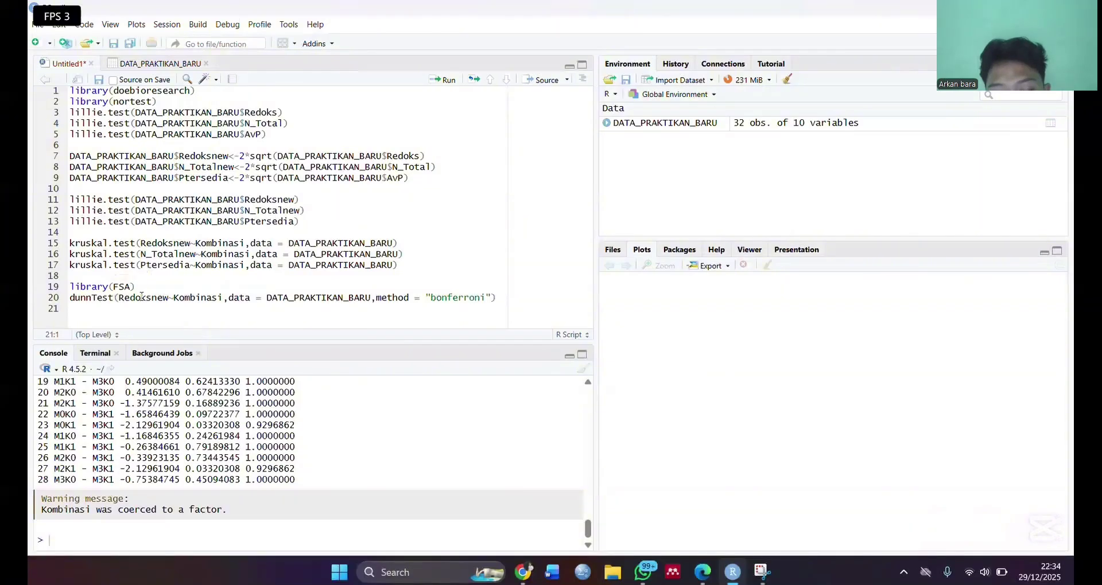
Duplicate the Redoksnew dunnTest call onto the empty line 21 of the script
drag(501, 299, 70, 300)
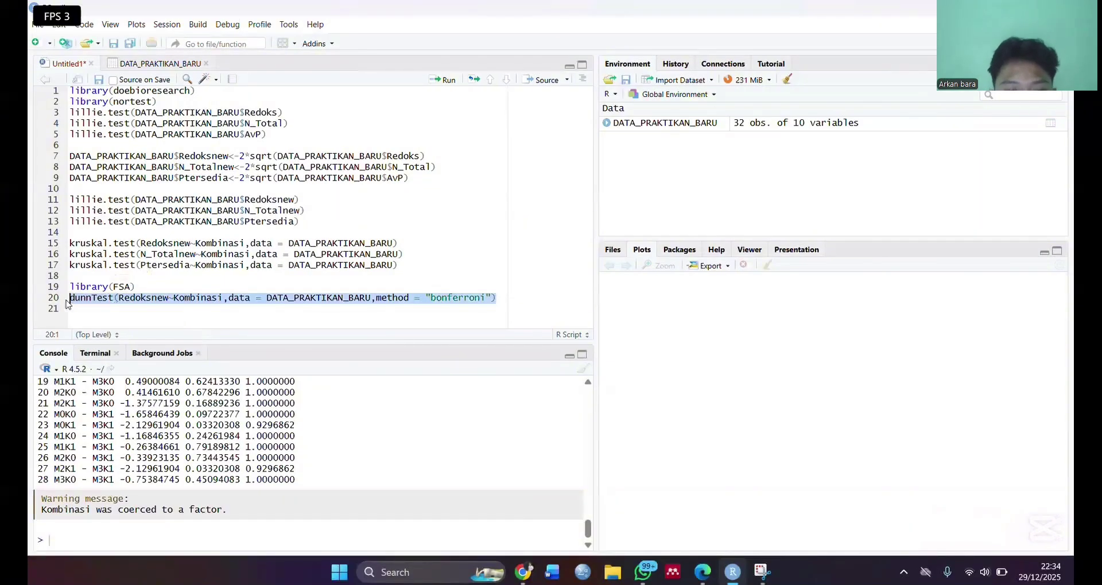
click(82, 311)
text(dunnTest(Redoksnew~Kombinasi,data = DATA_PRAKTIKAN_BARU,method = "bonferroni"))
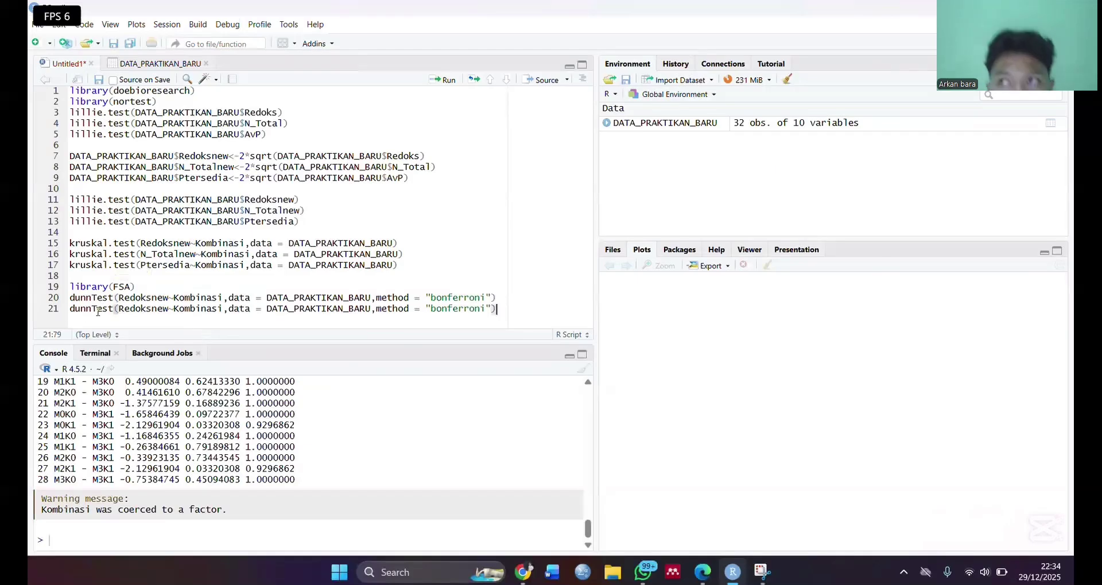
Replace Redoksnew with N_Totalnew in the duplicated dunnTest call and run it to get its pairwise comparisons
drag(167, 312, 142, 311)
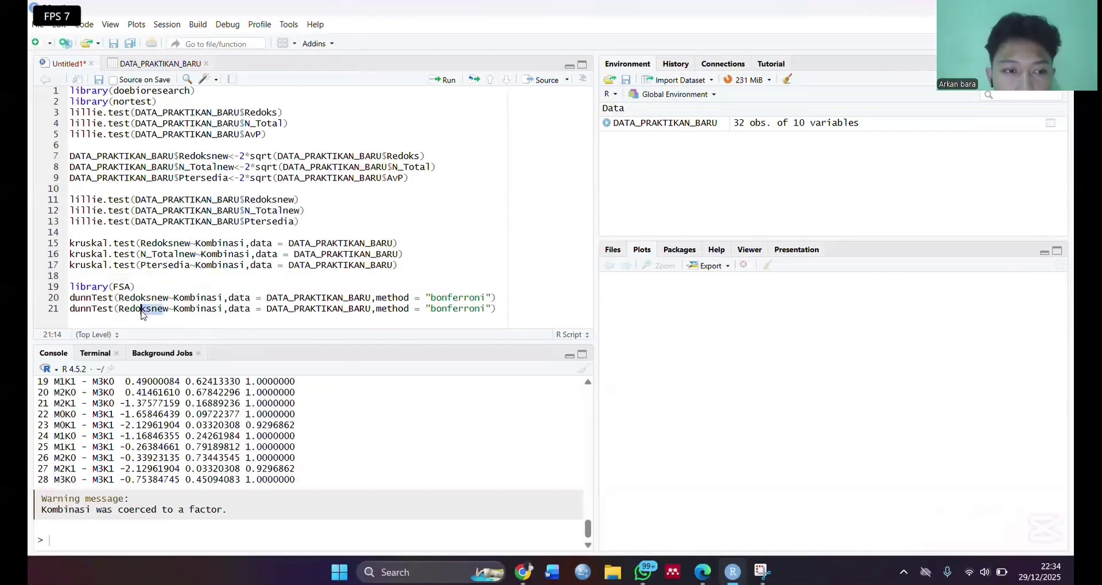
key(BackSpace)
key(BackSpace)
key(BackSpace)
key(BackSpace)
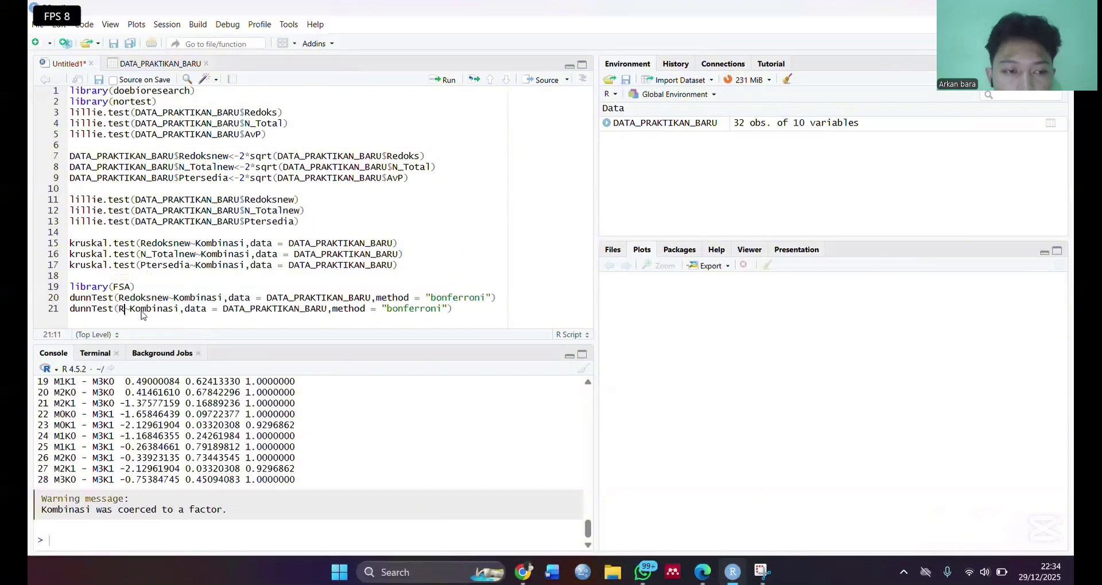
key(BackSpace)
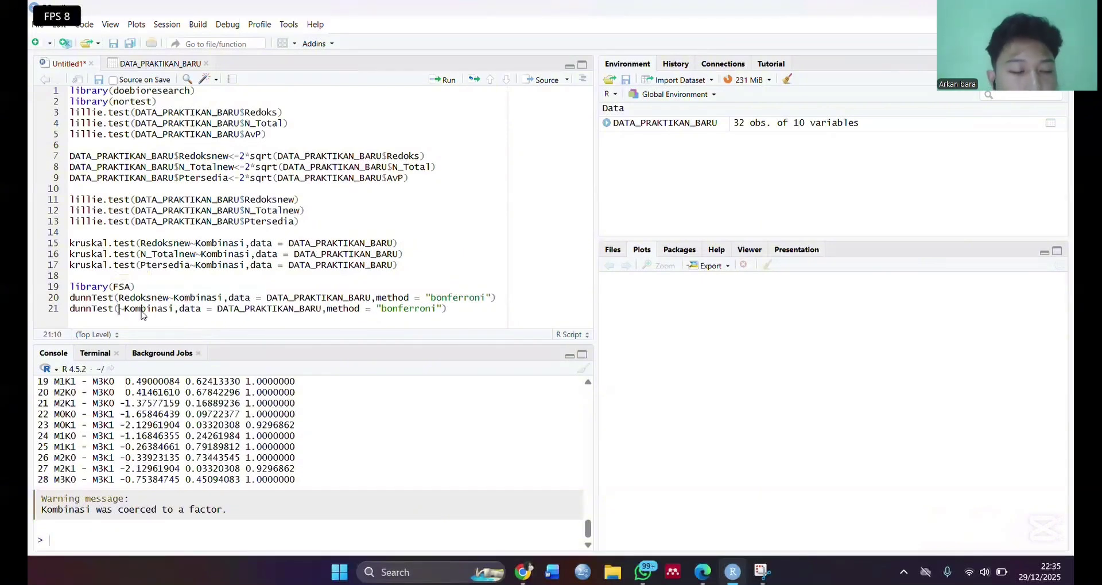
text(N_)
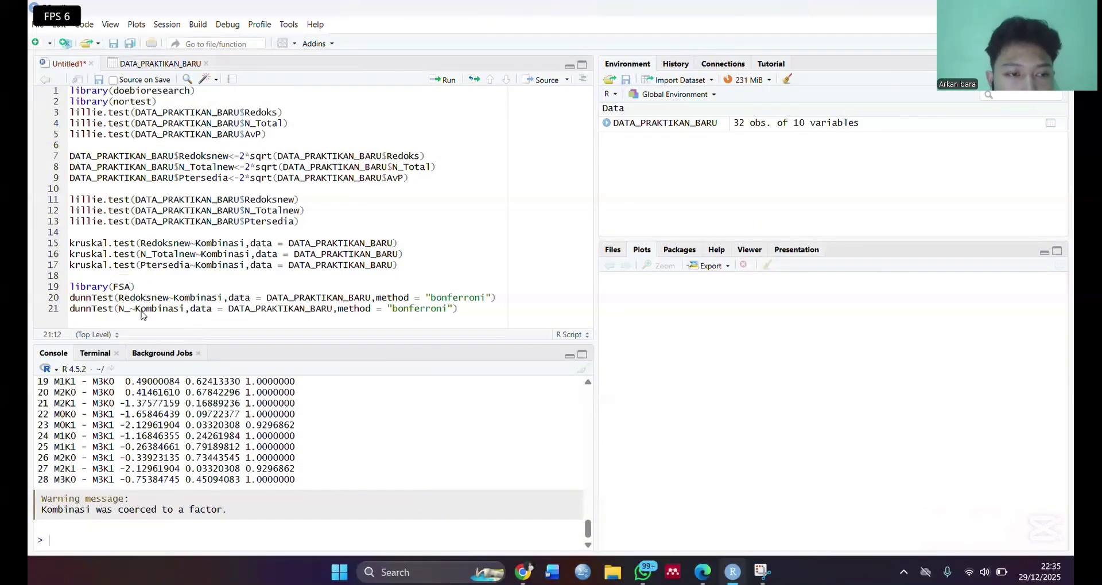
text(t)
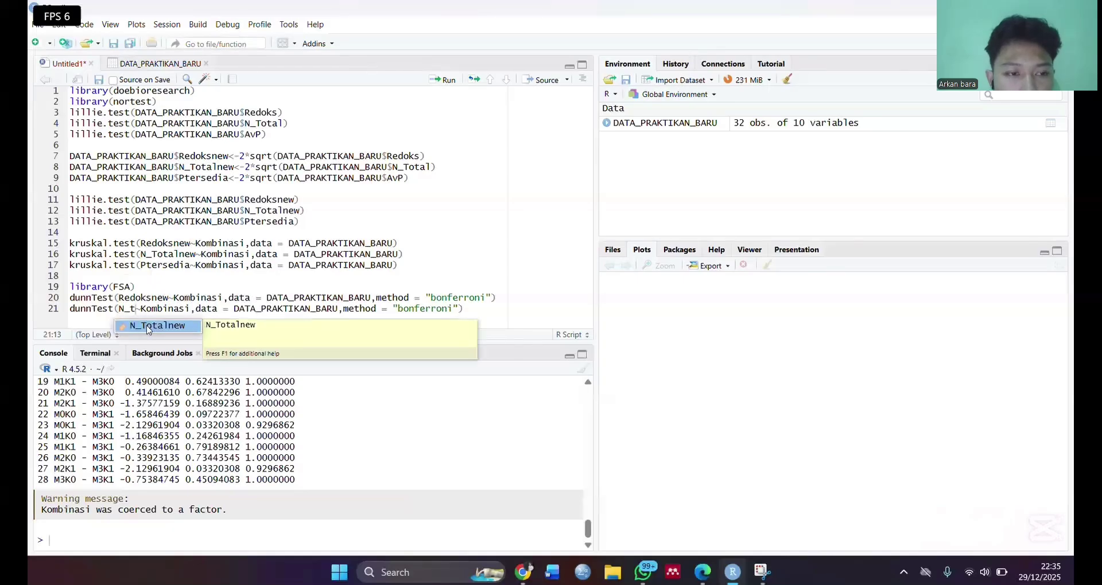
click(148, 326)
click(431, 83)
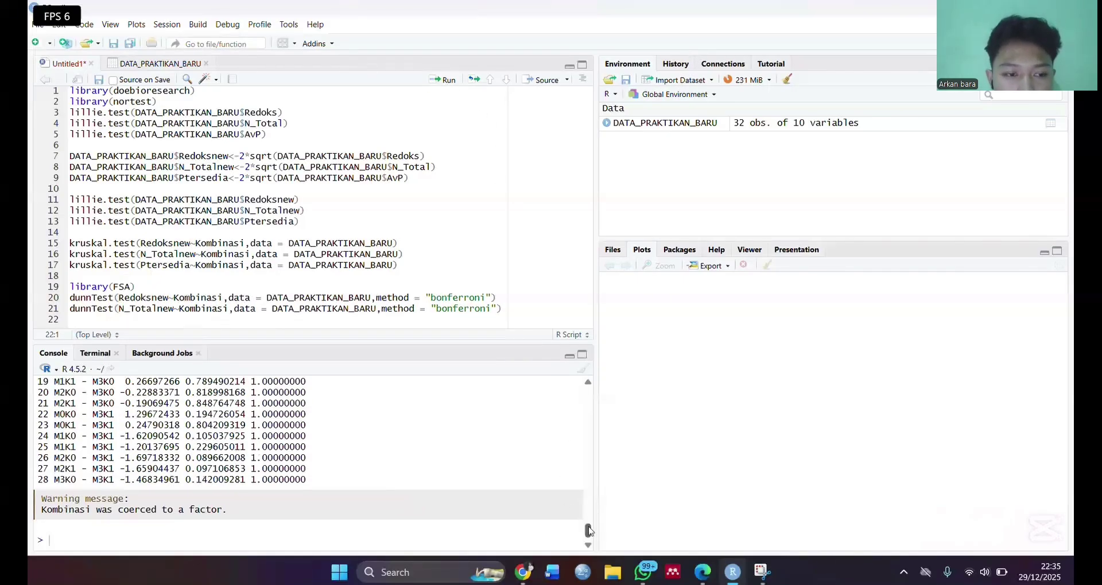
mouse_move(588, 531)
mouse_down()
mouse_move(581, 512)
mouse_move(583, 534)
mouse_move(597, 507)
mouse_move(594, 533)
mouse_up()
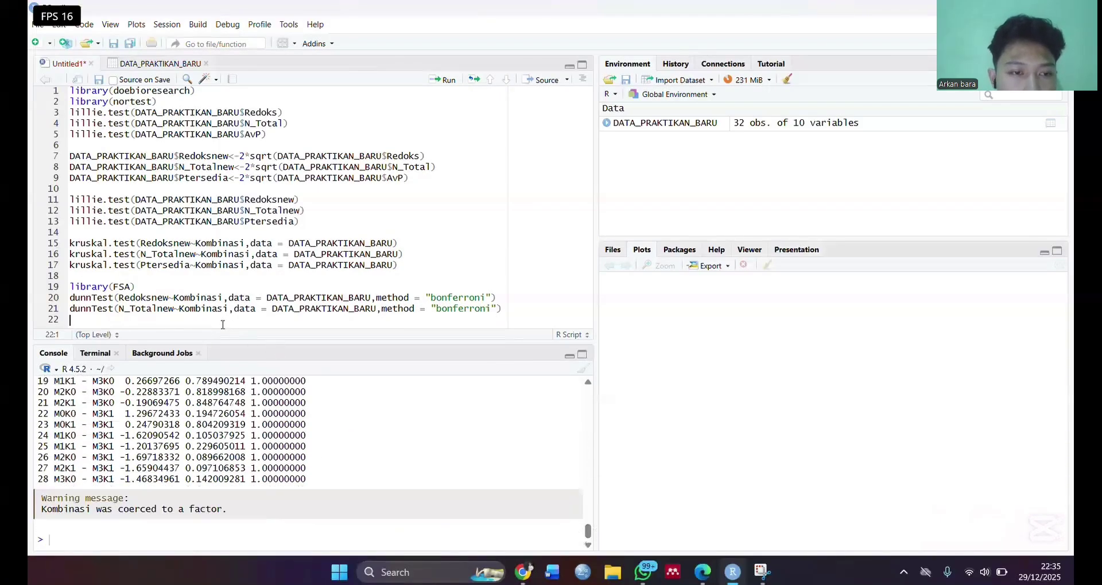
Add a third dunnTest call on line 22 with the formula Ptersedia~Kombinasi, keeping the same data and "bonferroni" method
text(dunnTest(Redoksnew~Kombinasi,data = DATA_PRAKTIKAN_BARU,method = "bonferroni"))
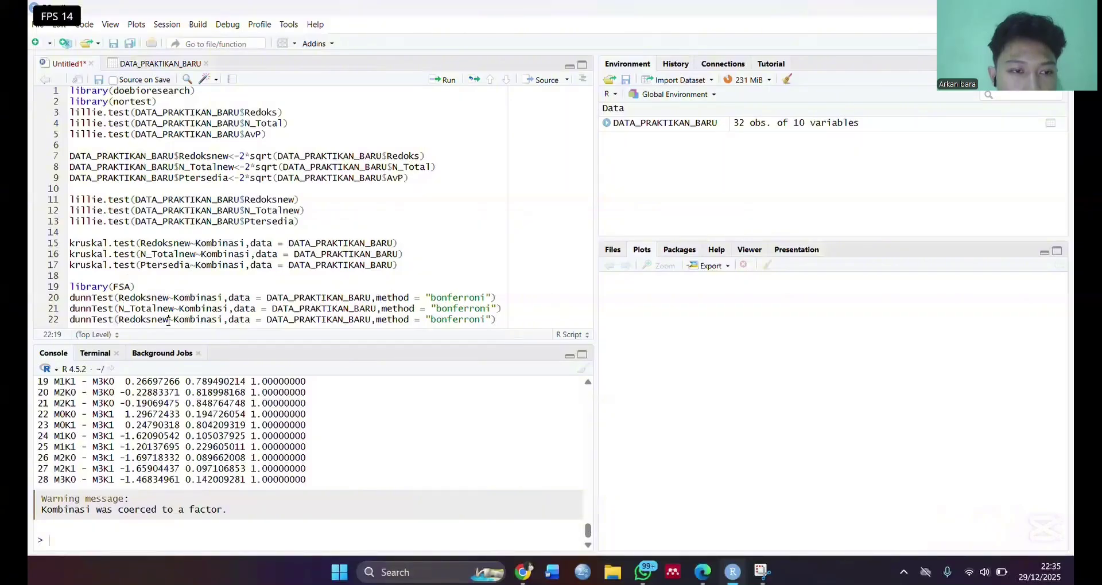
drag(169, 320, 120, 321)
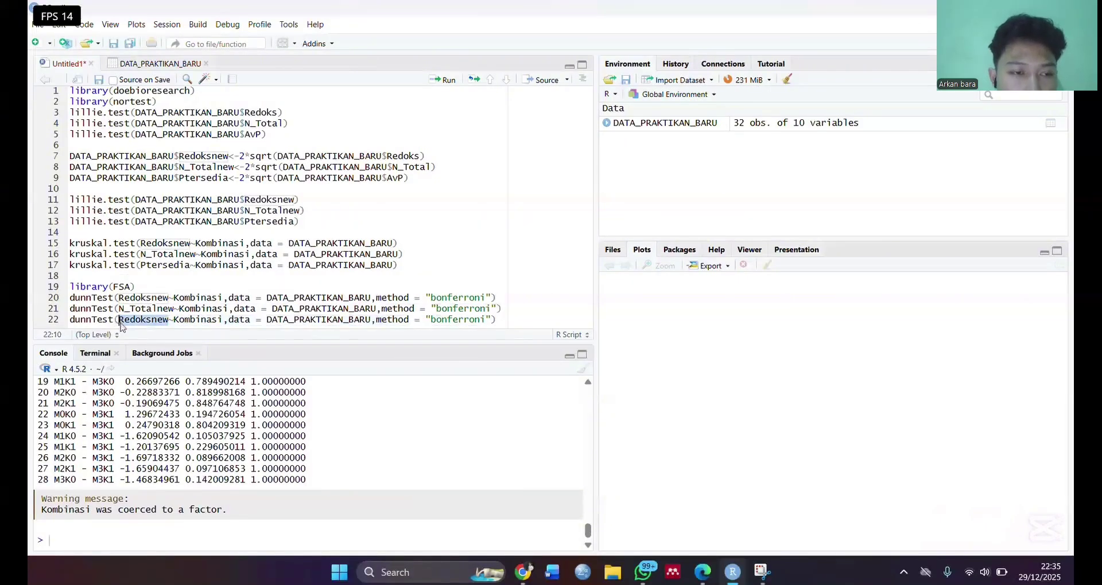
text(Ptersedia)
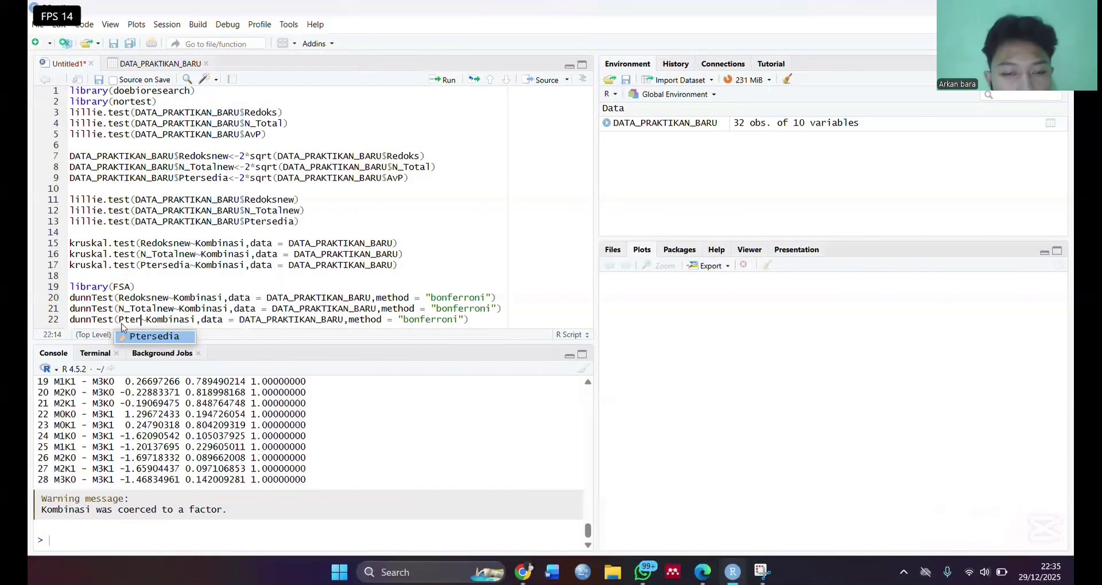
Run the Dunn test for Ptersedia by Kombinasi and review its pairwise comparison table in the console
click(447, 80)
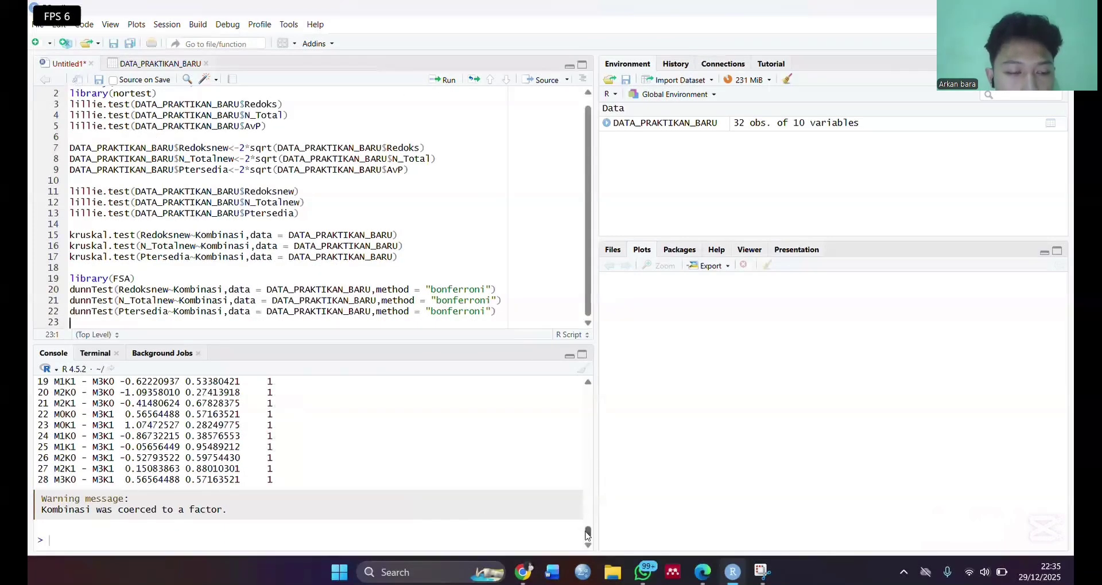
drag(586, 533, 580, 516)
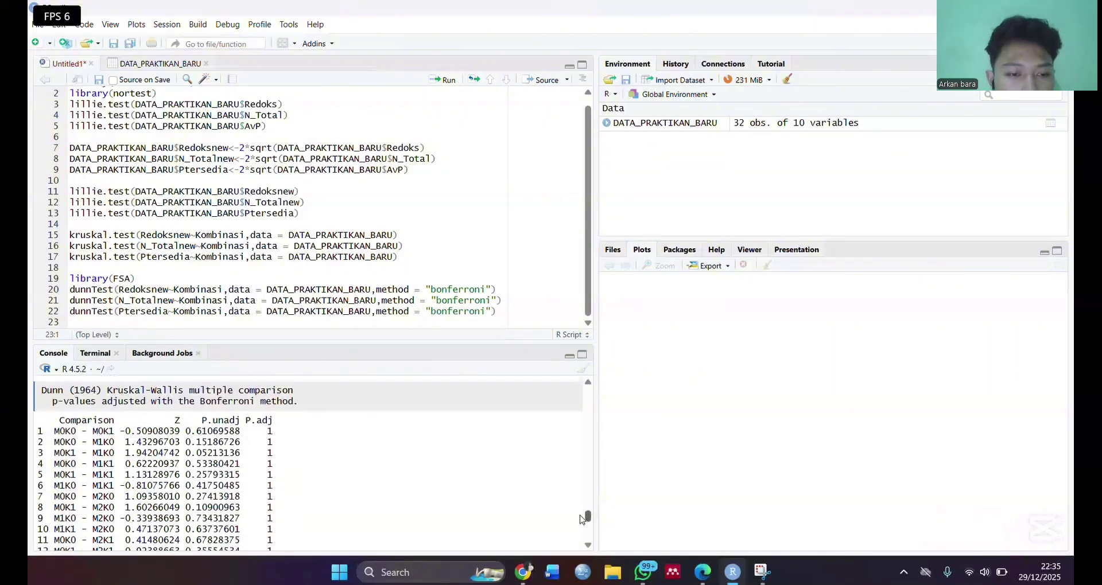
scroll(555, 508, up, 1)
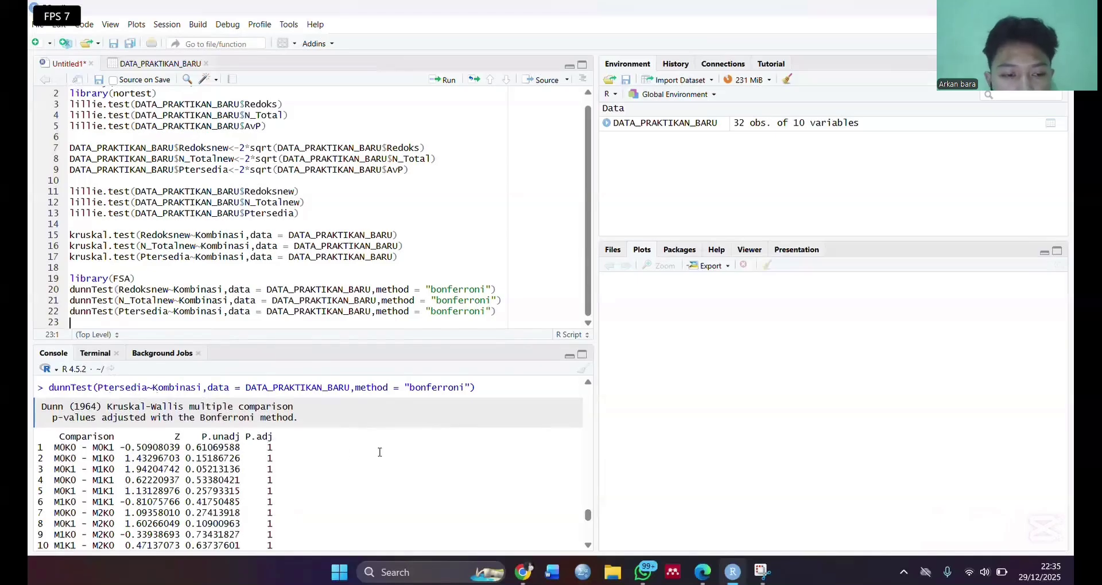
click(587, 545)
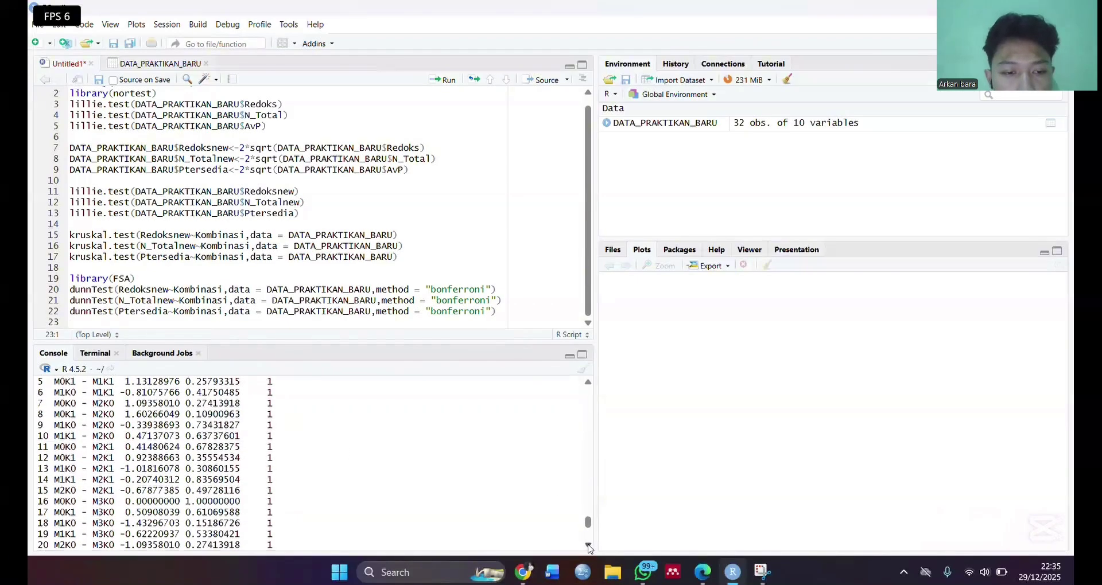
click(587, 545)
click(587, 545)
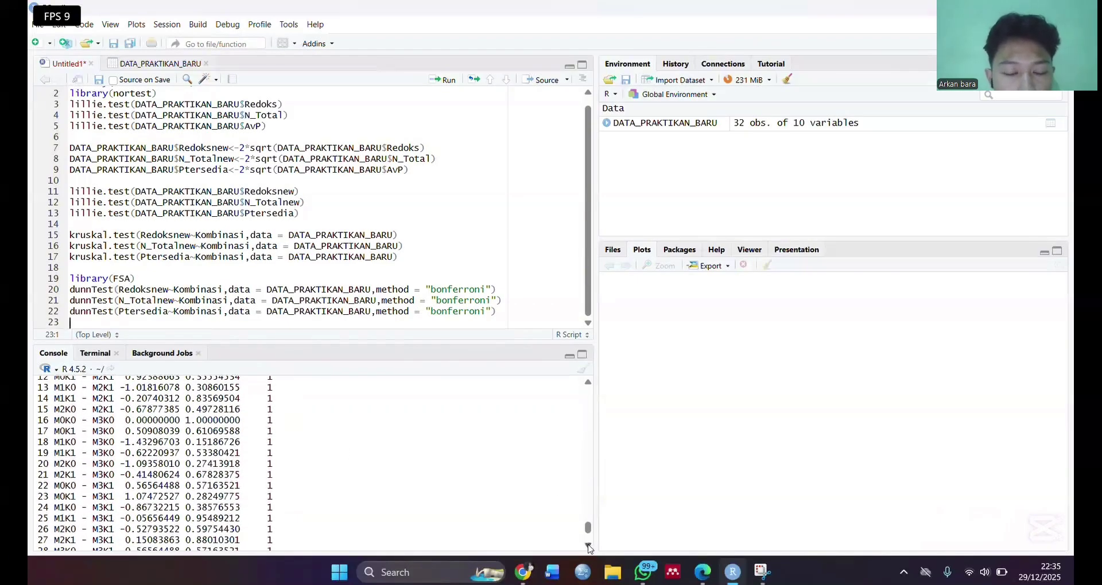
click(588, 545)
click(587, 545)
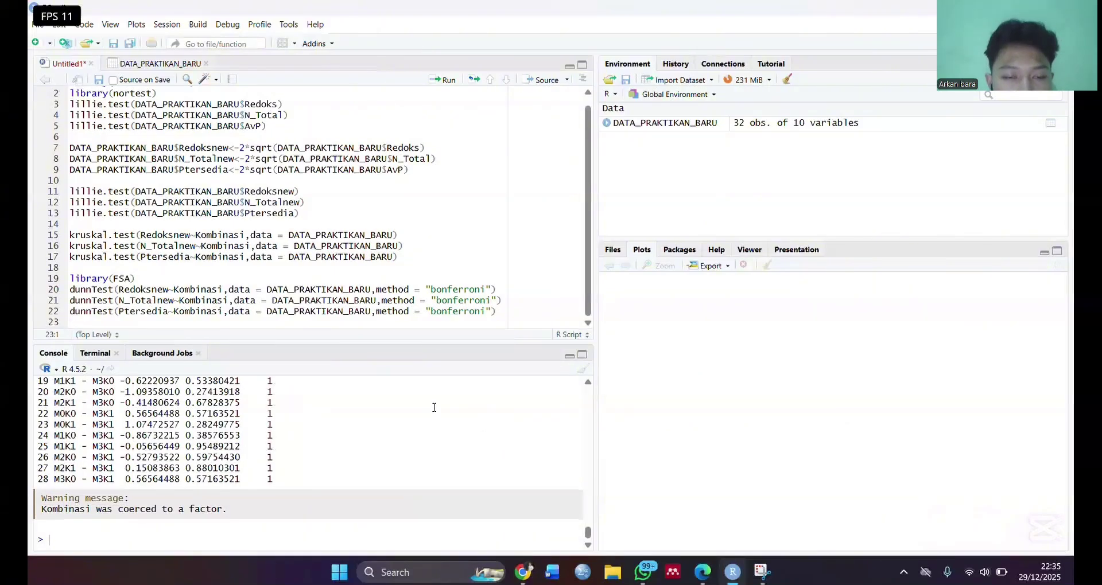
Start a new statement on line 24, after a blank line, that assigns an empty cor.test() call to korelasi
click(400, 323)
key(Return)
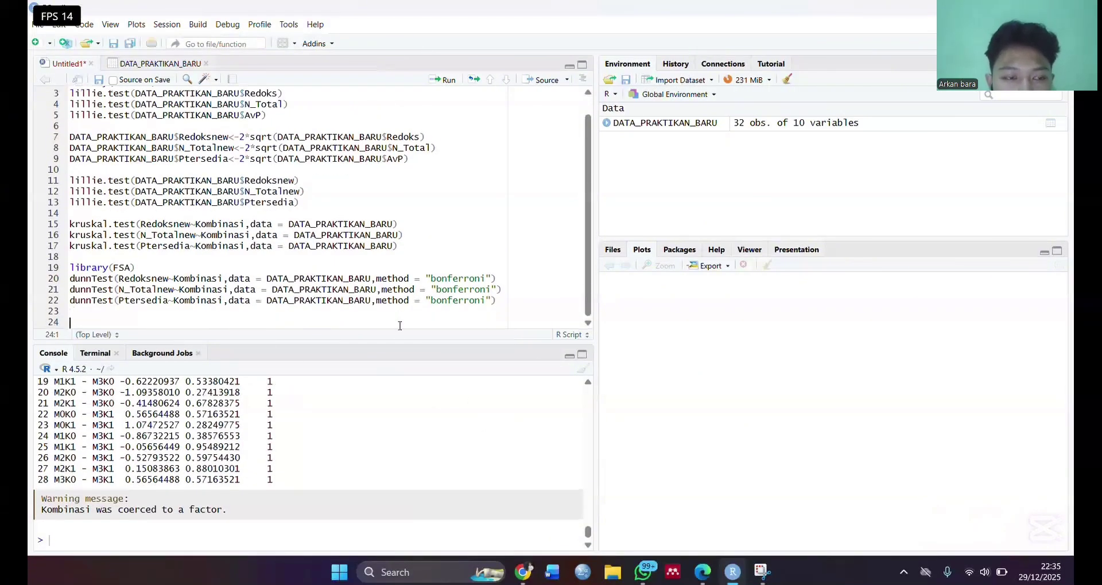
text(korelasi)
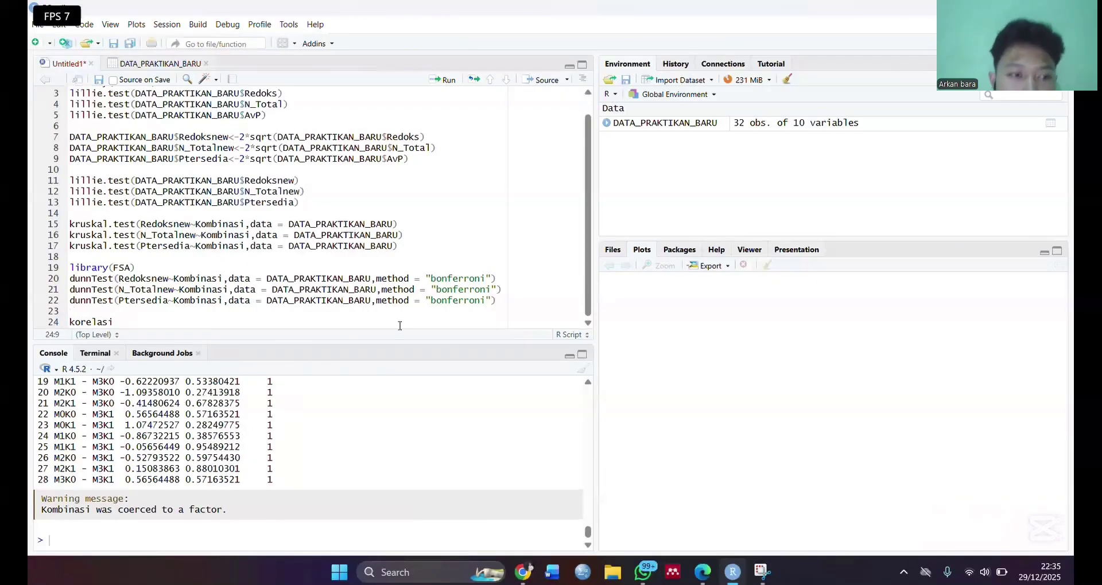
text(<)
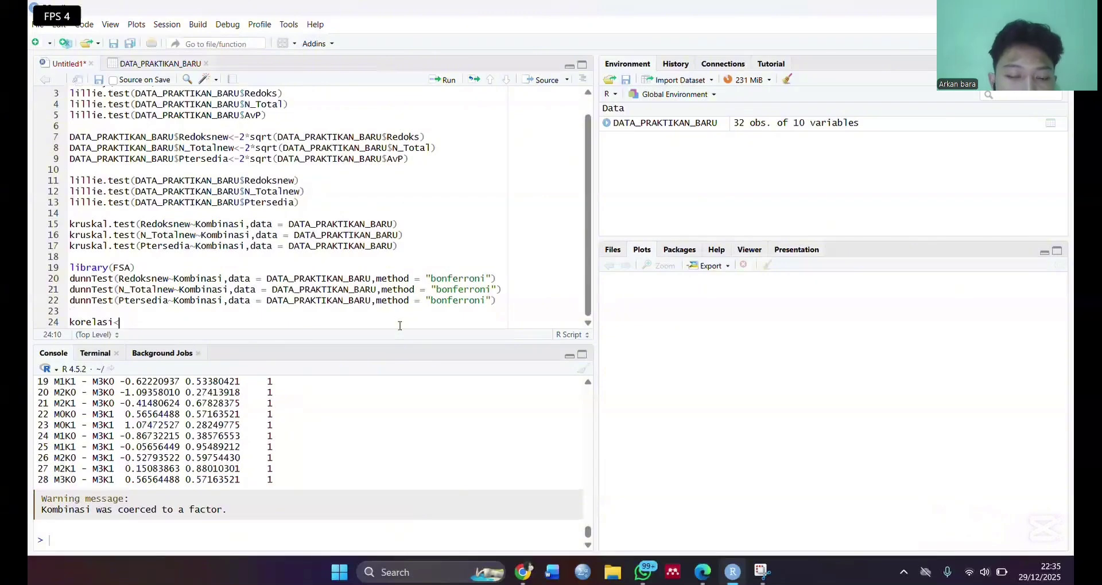
text(-cor)
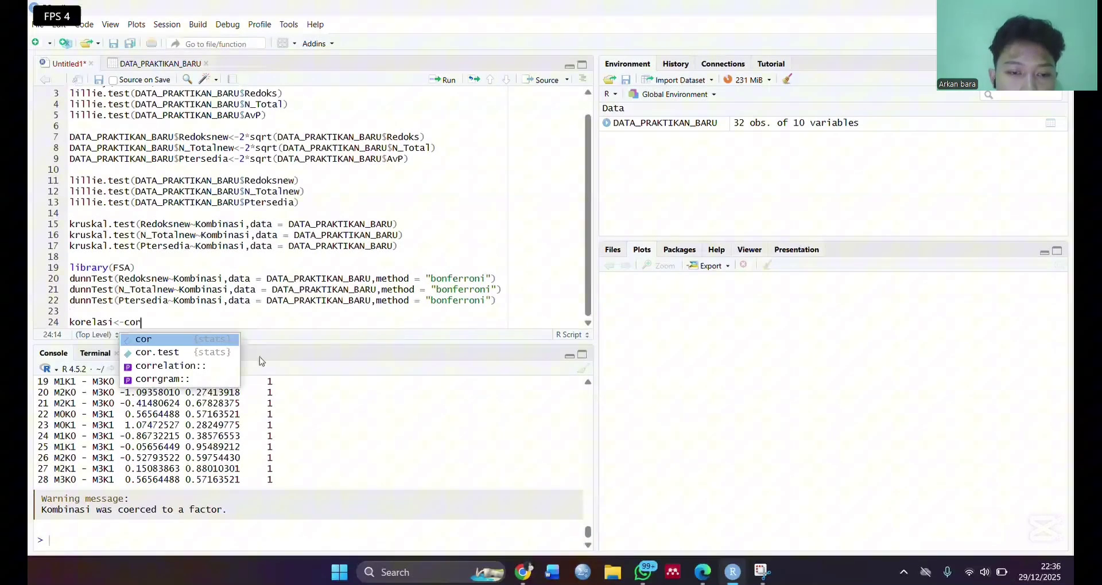
click(208, 356)
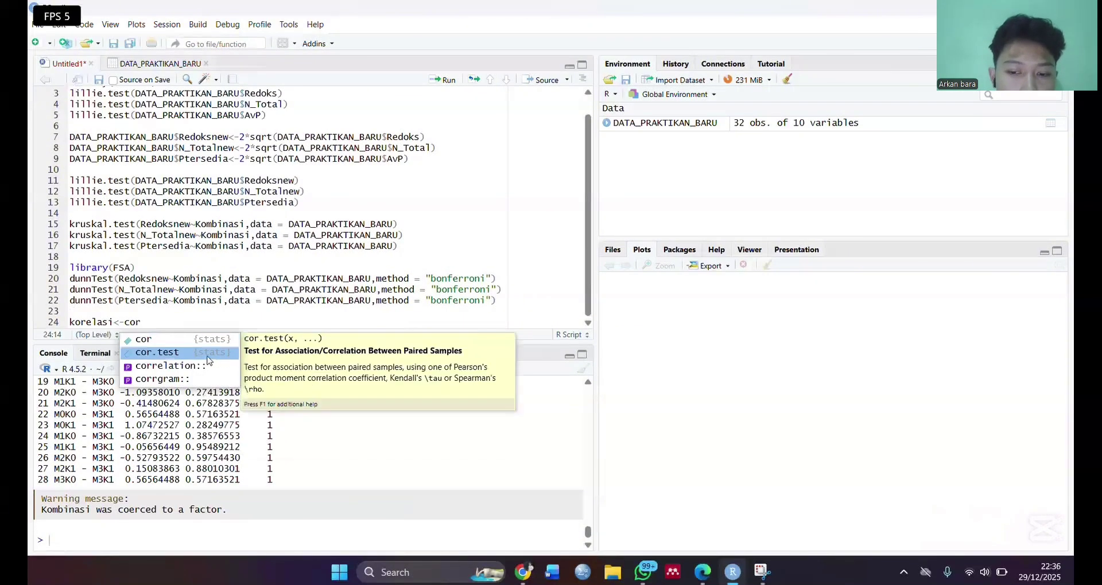
click(207, 357)
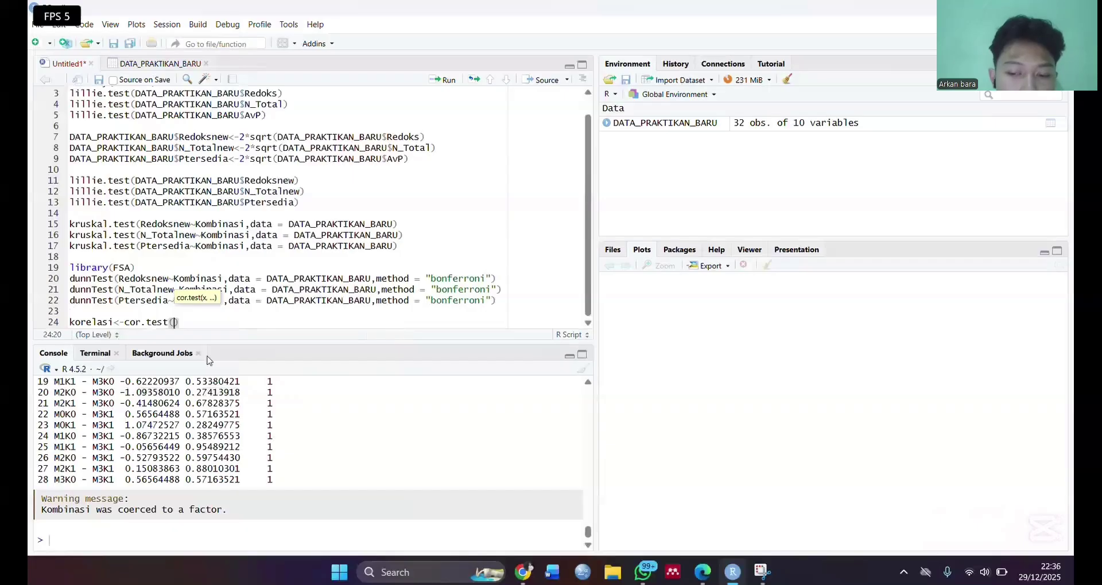
Enter DATA_PRAKTIKAN_BARU$Redoksnew as the first argument of the cor.test call
text(dat)
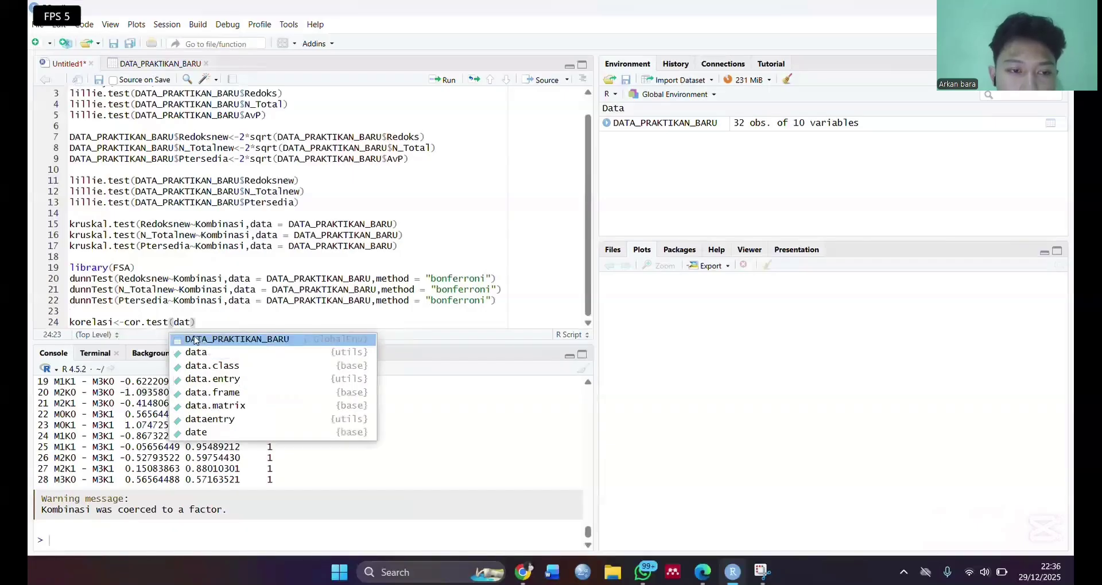
click(192, 339)
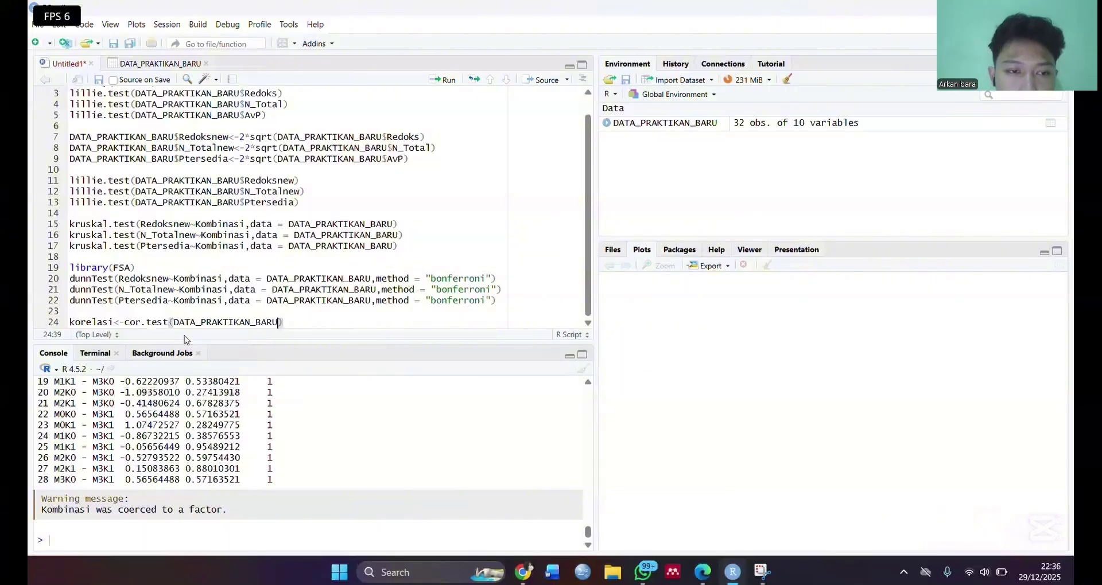
text($re)
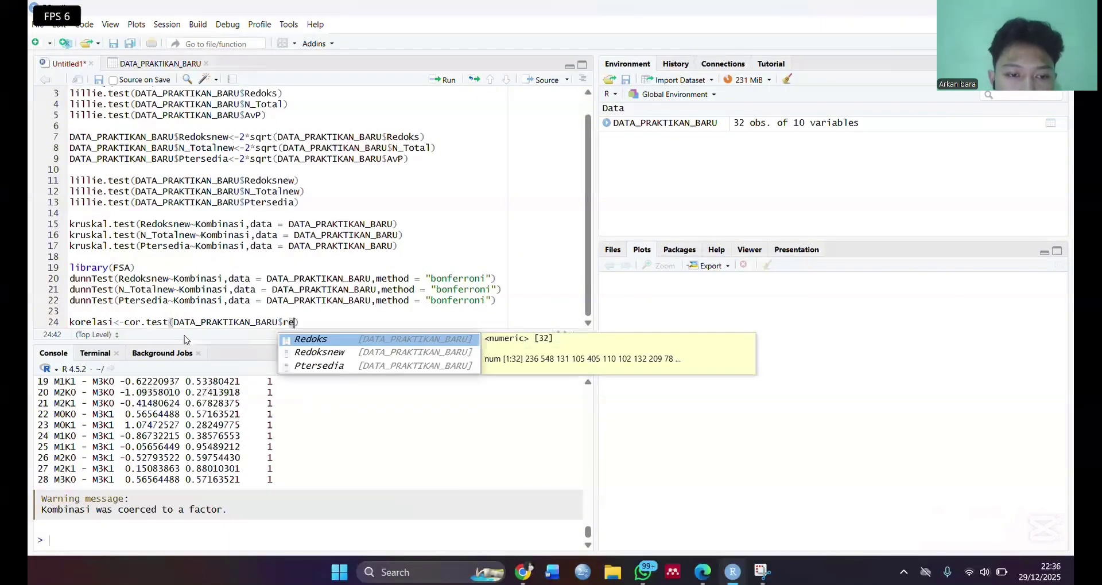
click(287, 352)
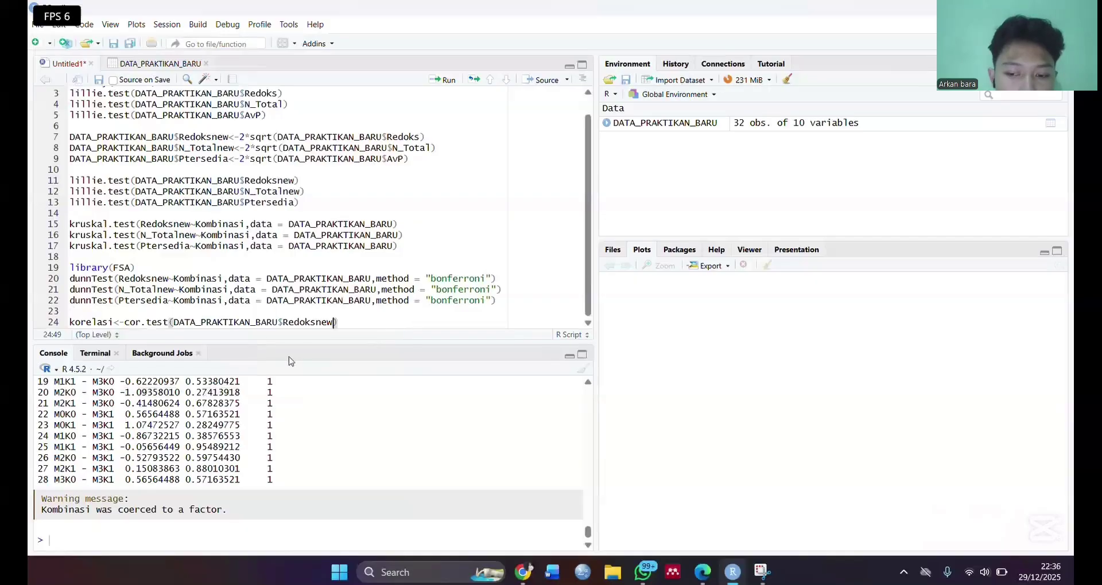
Add DATA_PRAKTIKAN_BARU$N_Totalnew as the second argument, completing the cor.test call
text(,data)
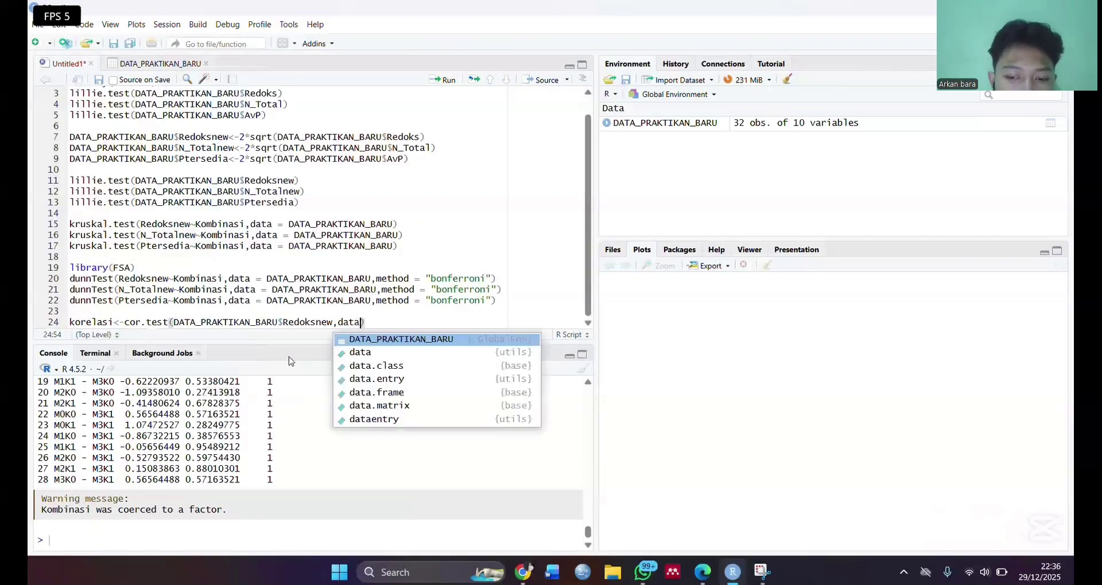
click(351, 340)
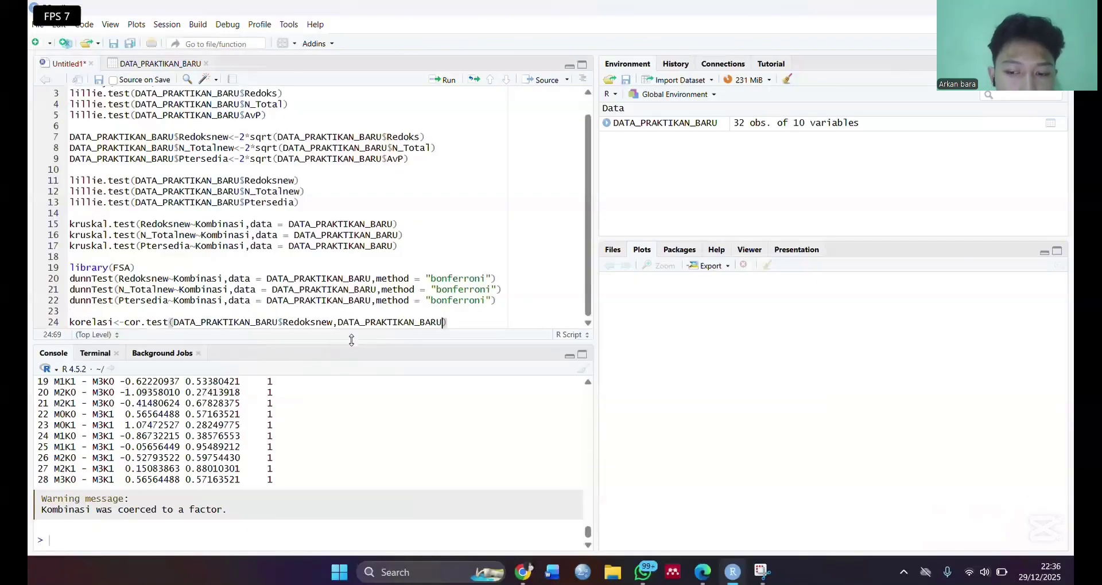
text($)
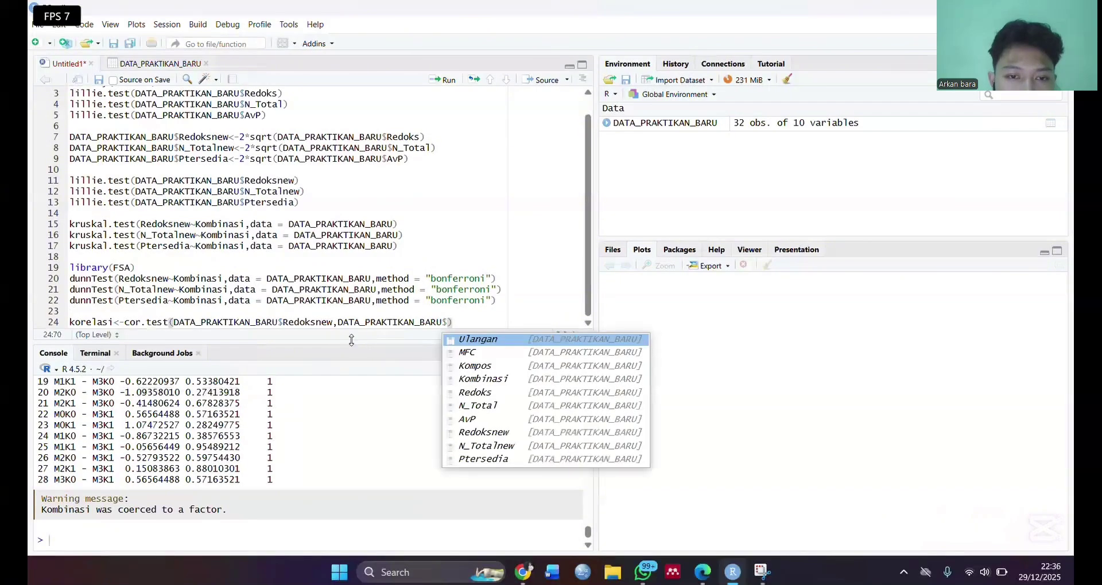
text(N)
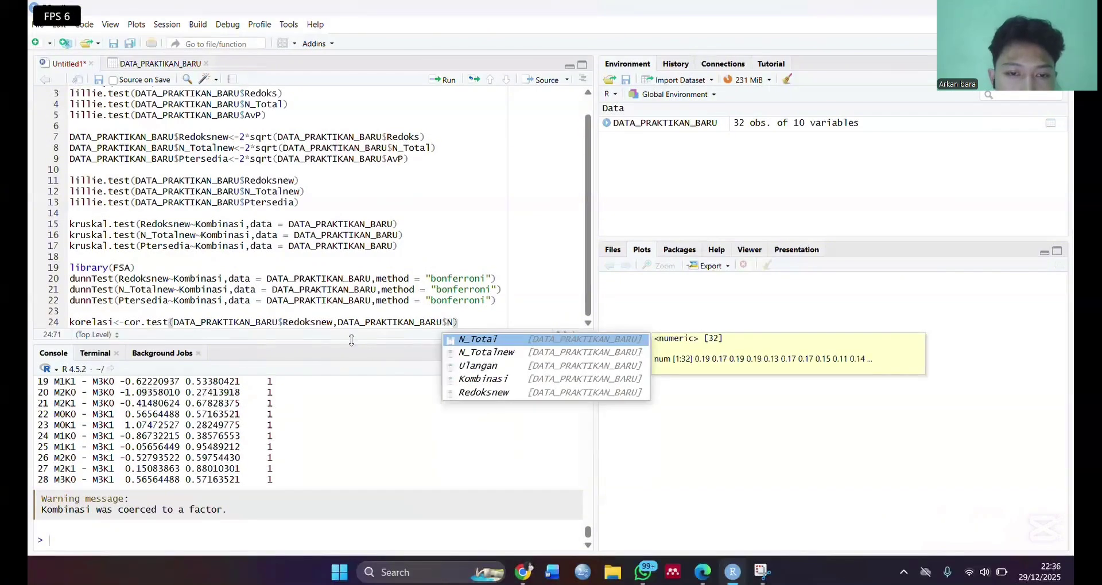
click(451, 352)
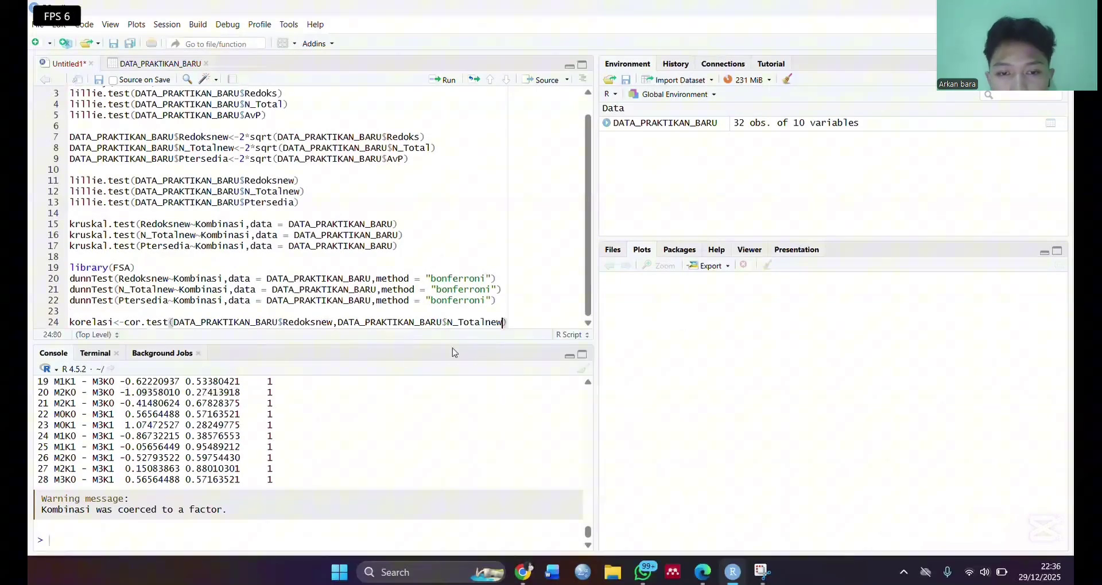
click(514, 320)
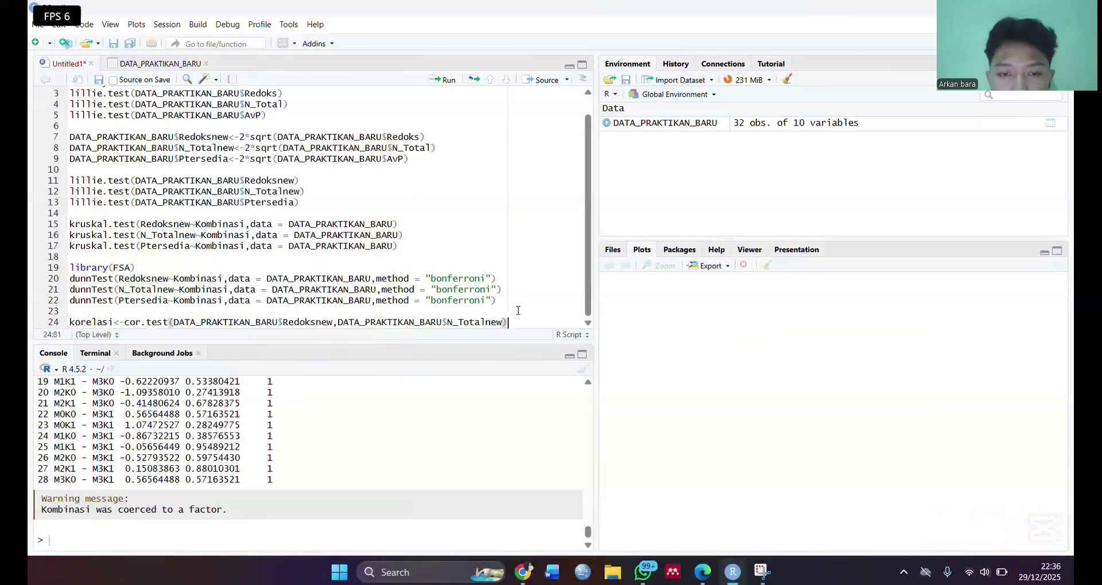
Add print(korelasi) on line 25, below the cor.test statement, and run it
click(445, 80)
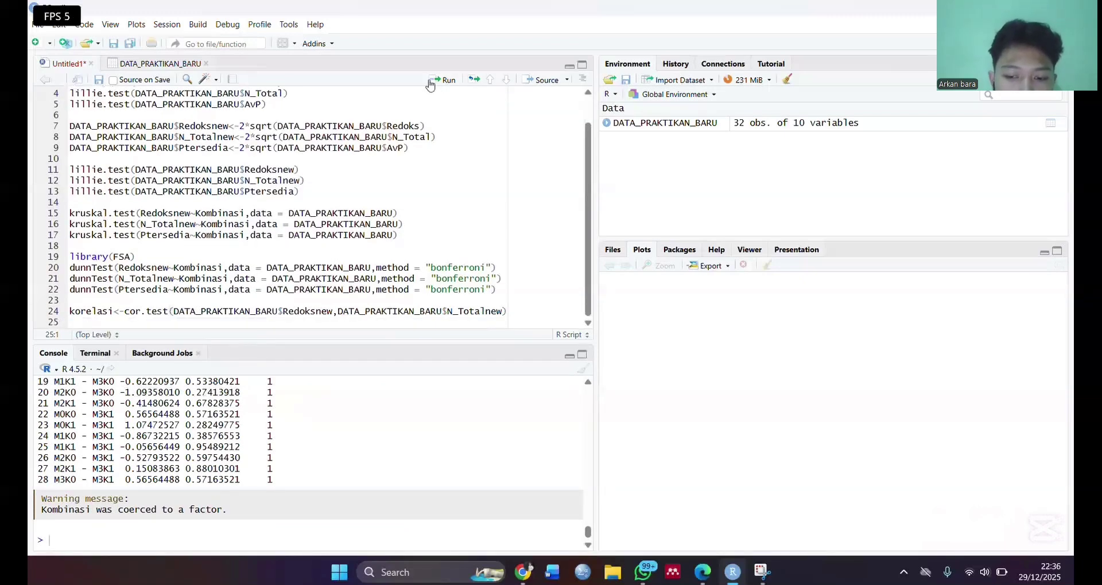
text(print)
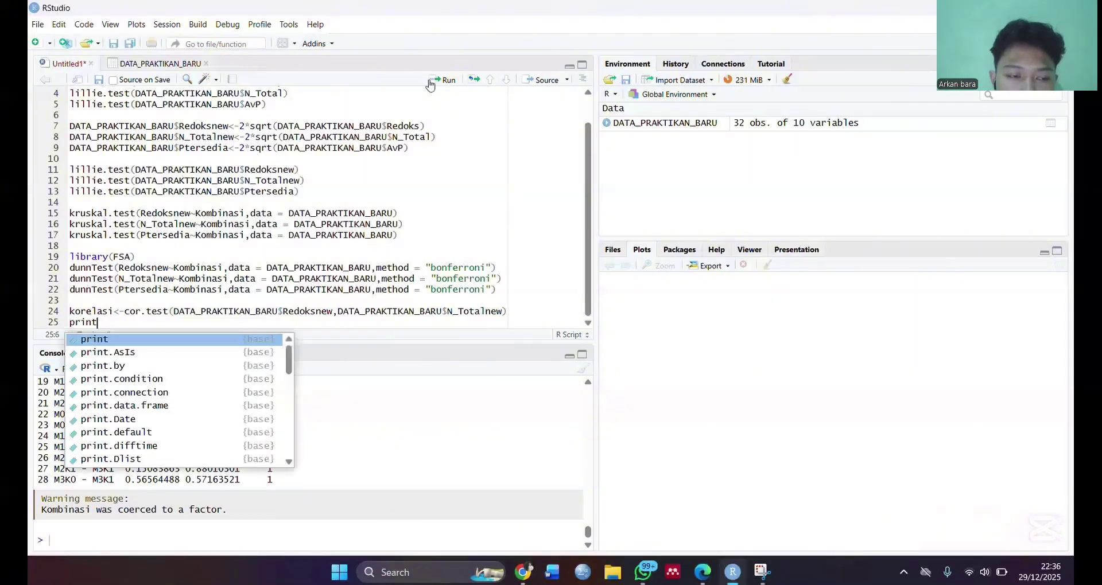
click(204, 338)
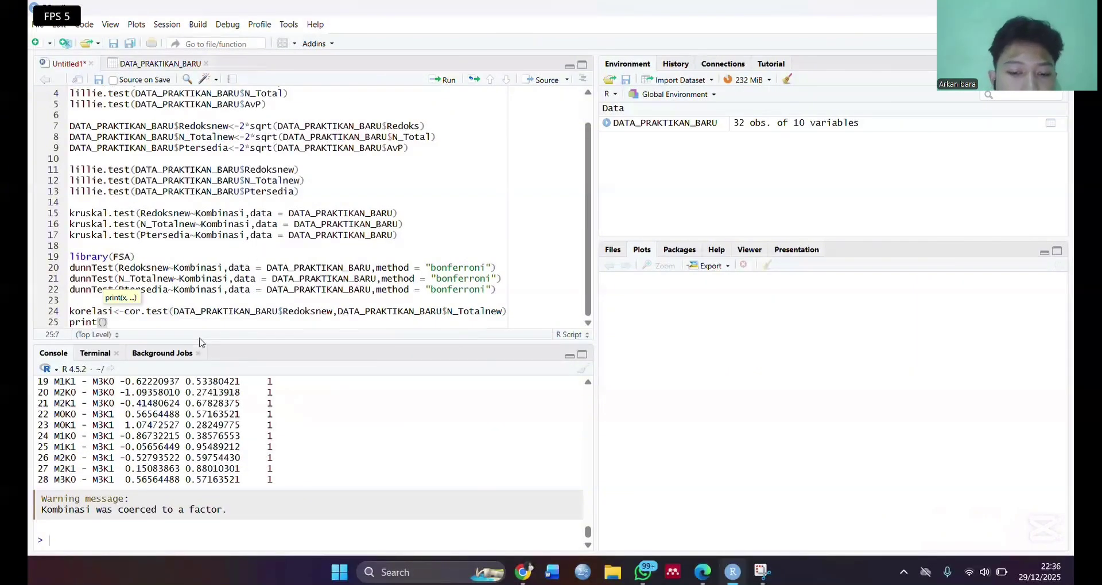
text(korelasi)
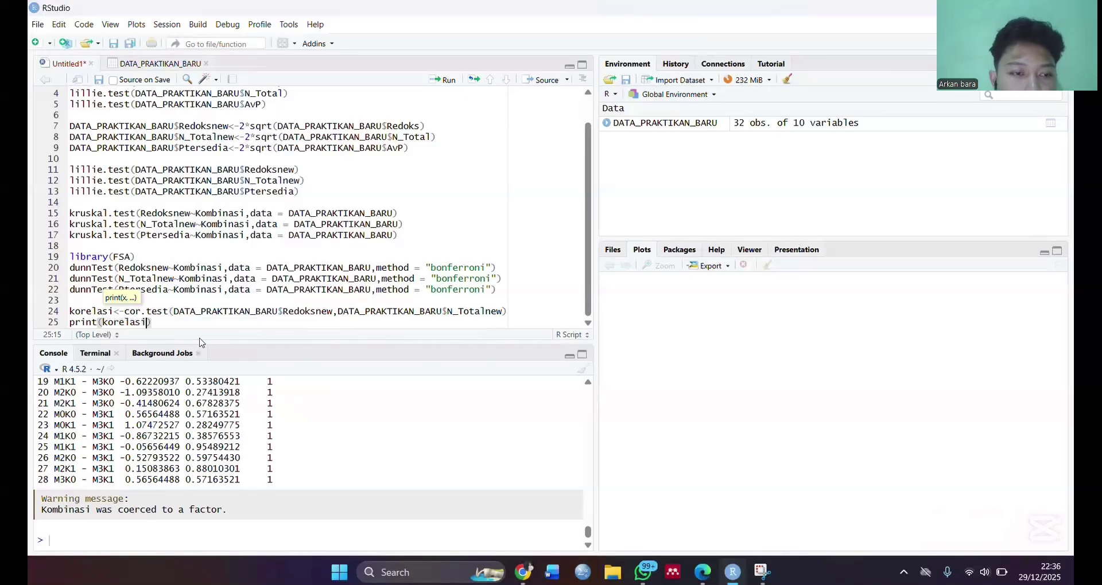
click(443, 81)
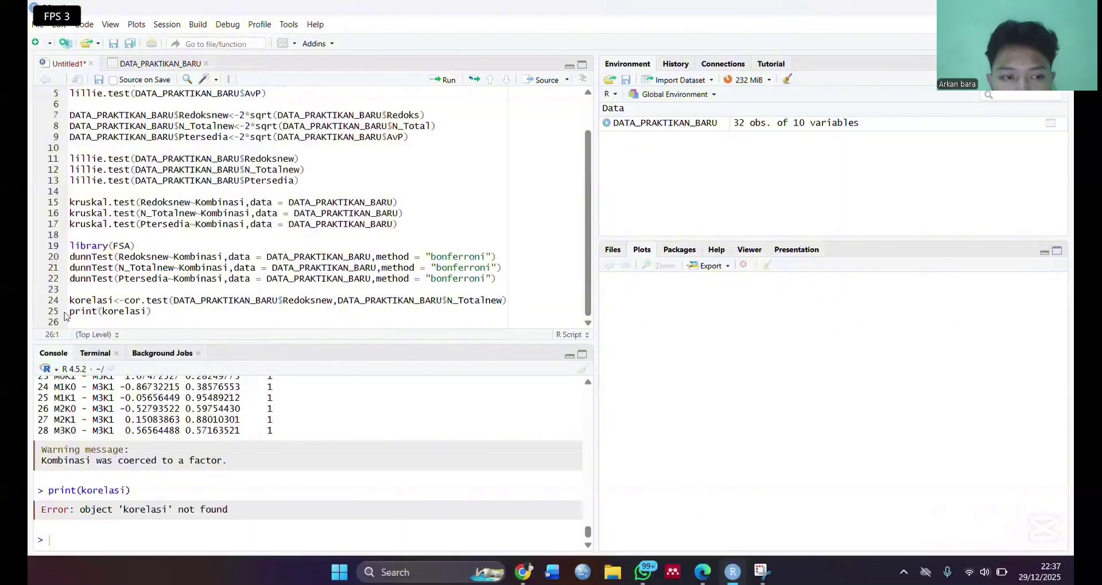
Delete the print(korelasi) line, write it again on line 25 and rerun it
drag(175, 314, 68, 312)
key(BackSpace)
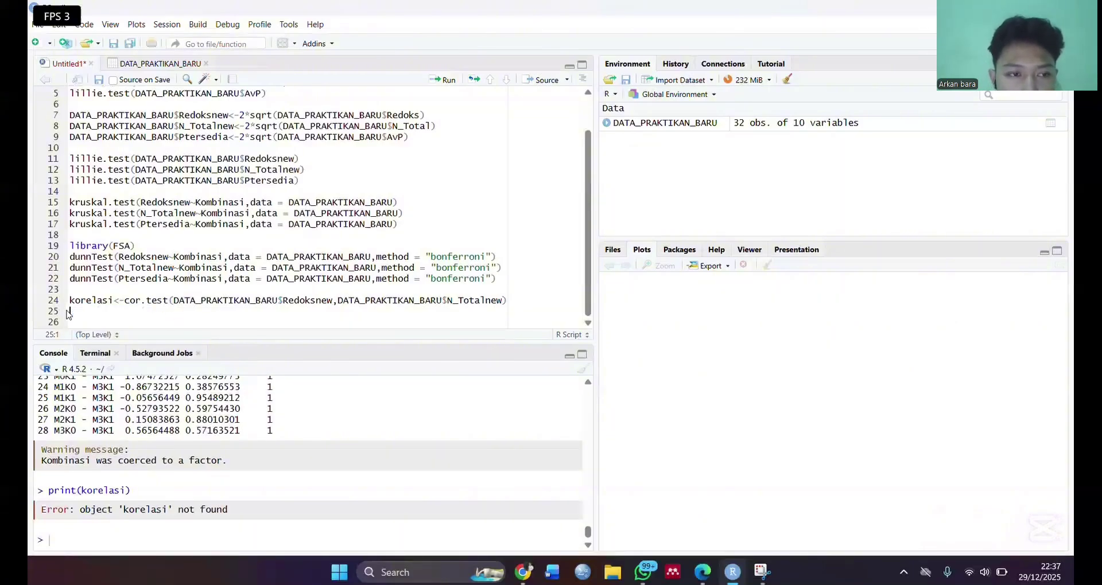
text(print)
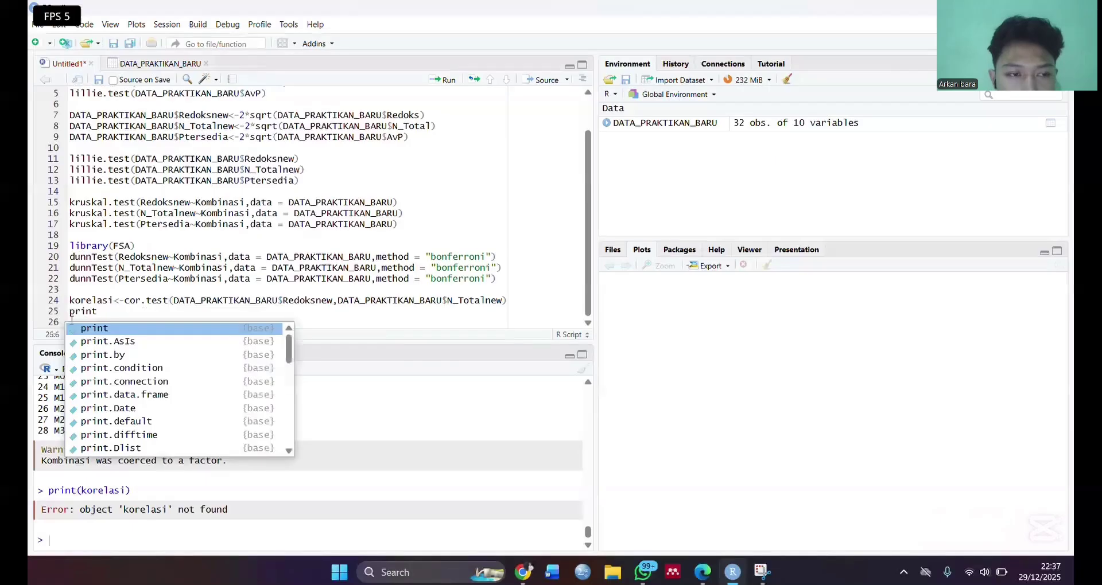
text((korelasi)
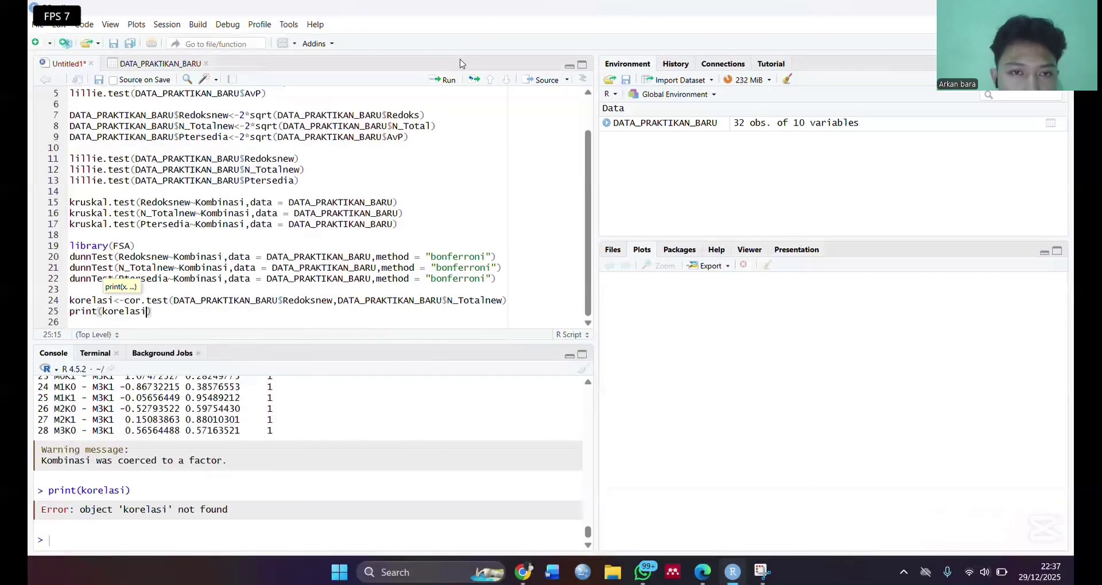
click(440, 79)
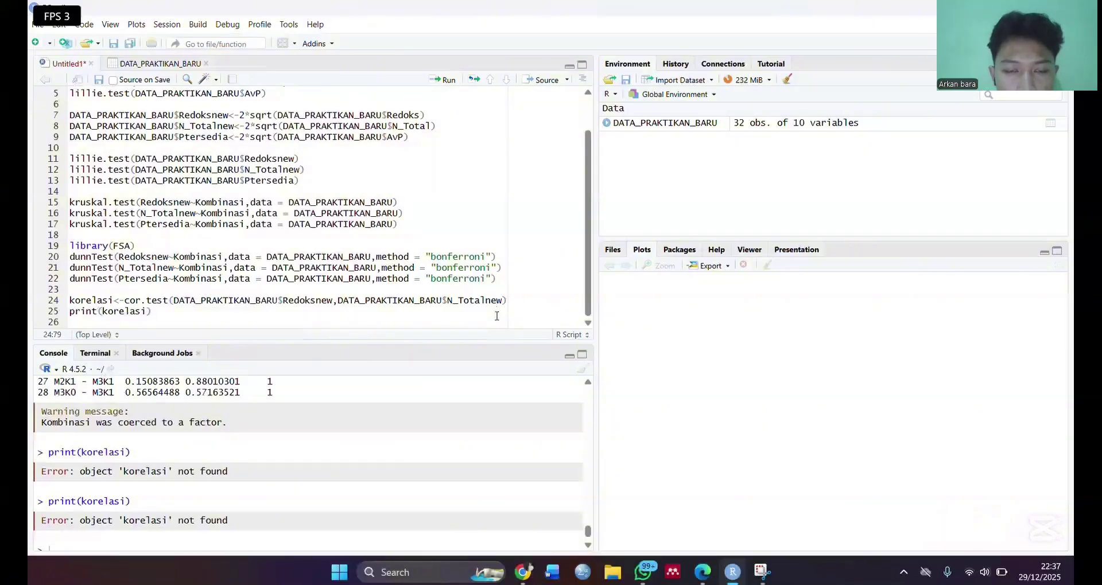
mouse_move(408, 425)
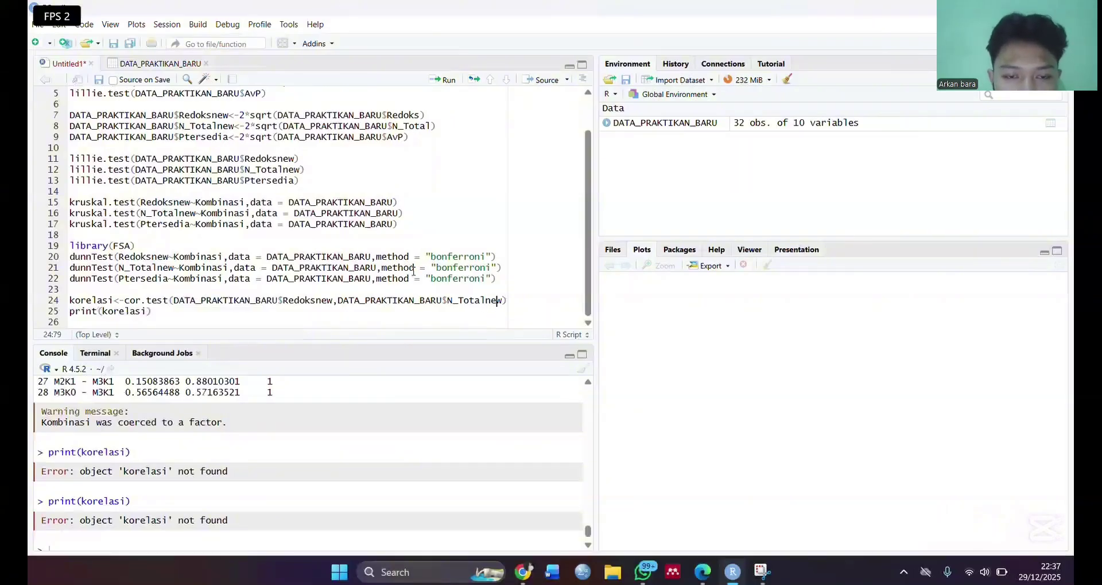
click(124, 300)
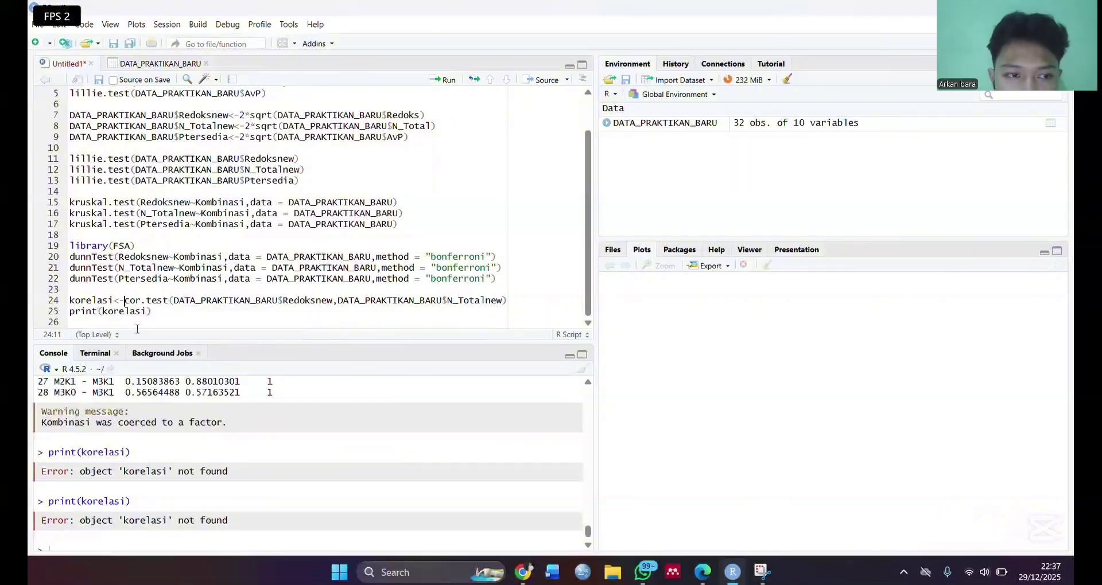
key(BackSpace)
key(BackSpace)
key(BackSpace)
key(BackSpace)
key(BackSpace)
key(BackSpace)
key(BackSpace)
key(BackSpace)
key(BackSpace)
key(BackSpace)
key(BackSpace)
key(BackSpace)
key(BackSpace)
key(BackSpace)
key(BackSpace)
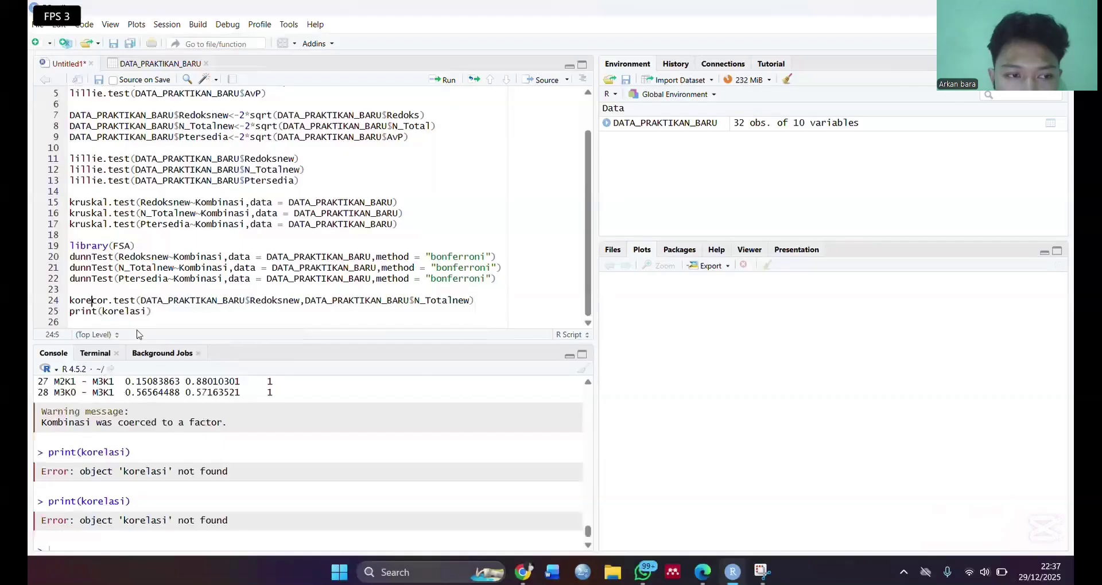
key(ctrl+z)
key(ctrl+z)
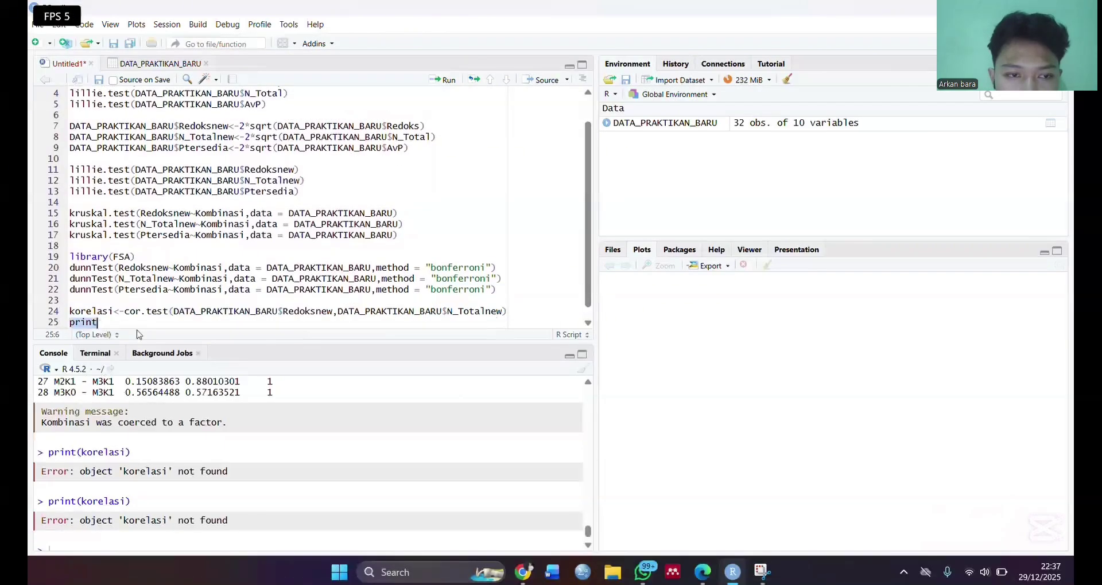
key(ctrl+shift+z)
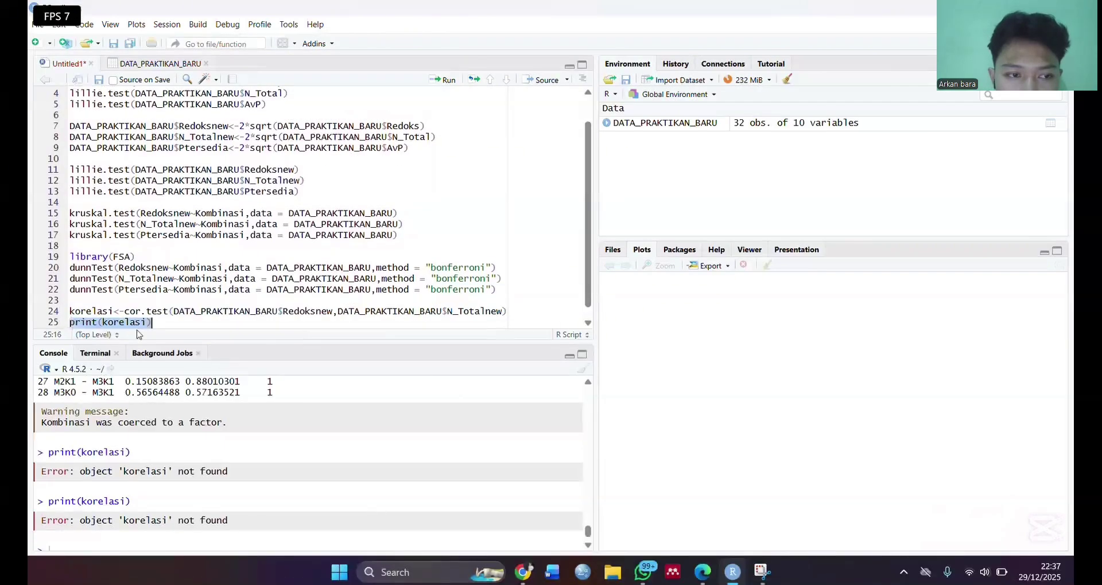
Re-enter the variable name korelasi on line 24 with a space before the assignment arrow, and run the cor.test statement
click(112, 315)
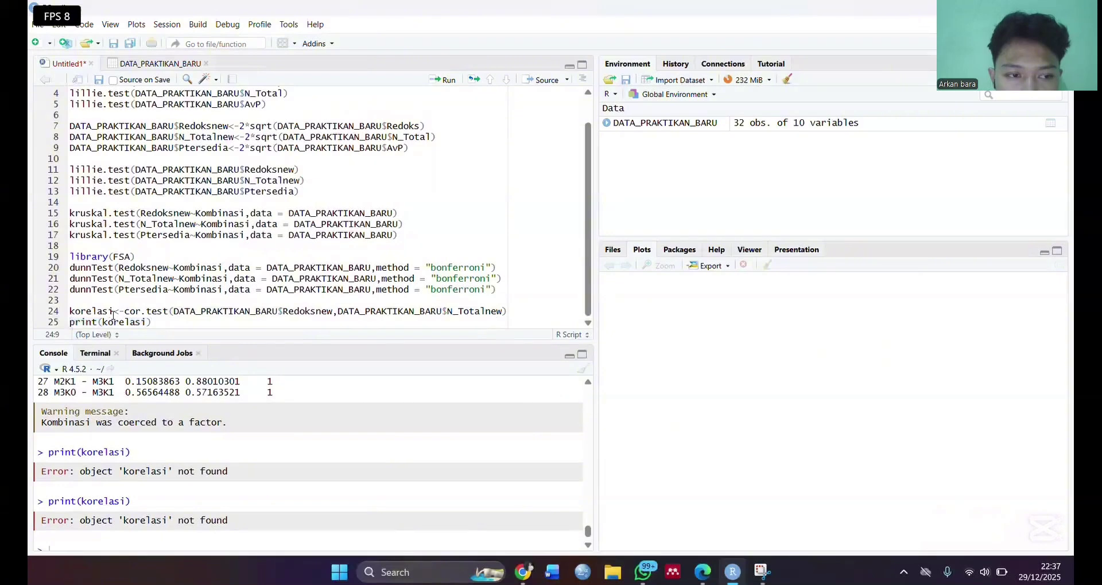
key(BackSpace)
key(BackSpace)
key(BackSpace)
key(BackSpace)
key(BackSpace)
key(BackSpace)
key(BackSpace)
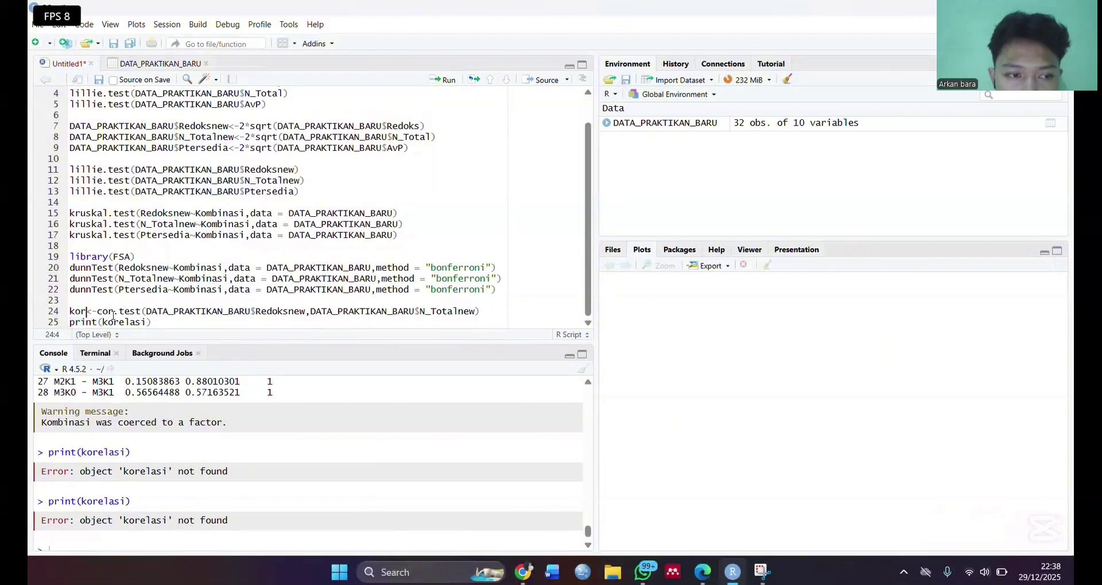
text(or)
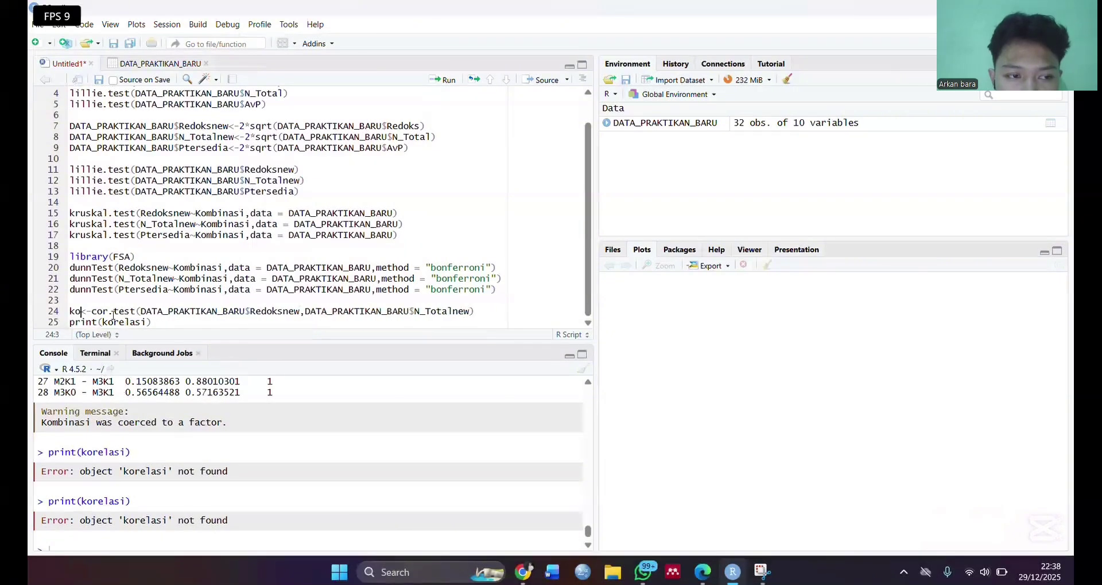
text(elasi)
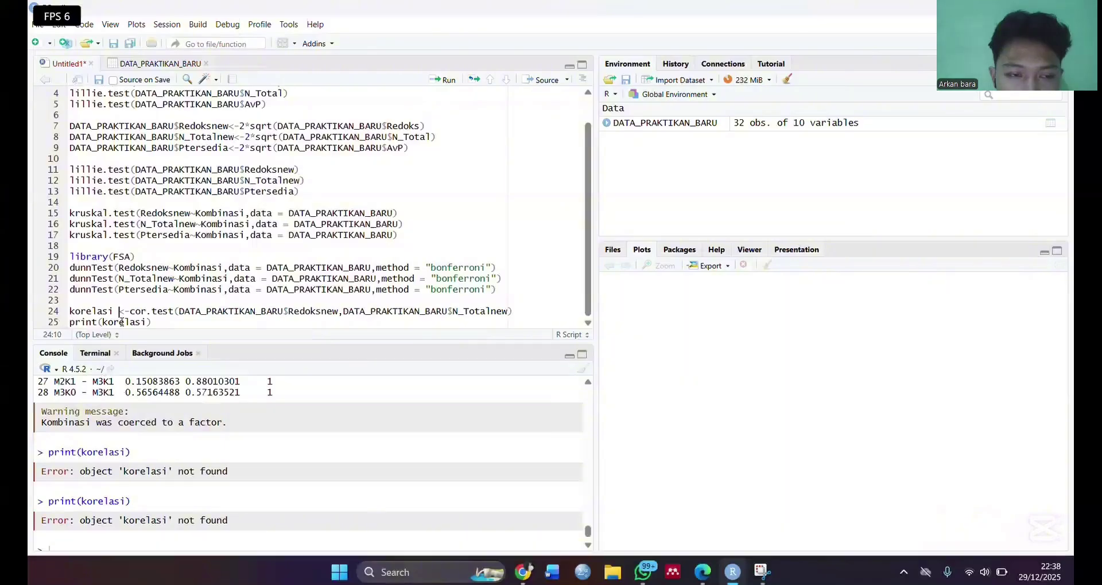
click(448, 80)
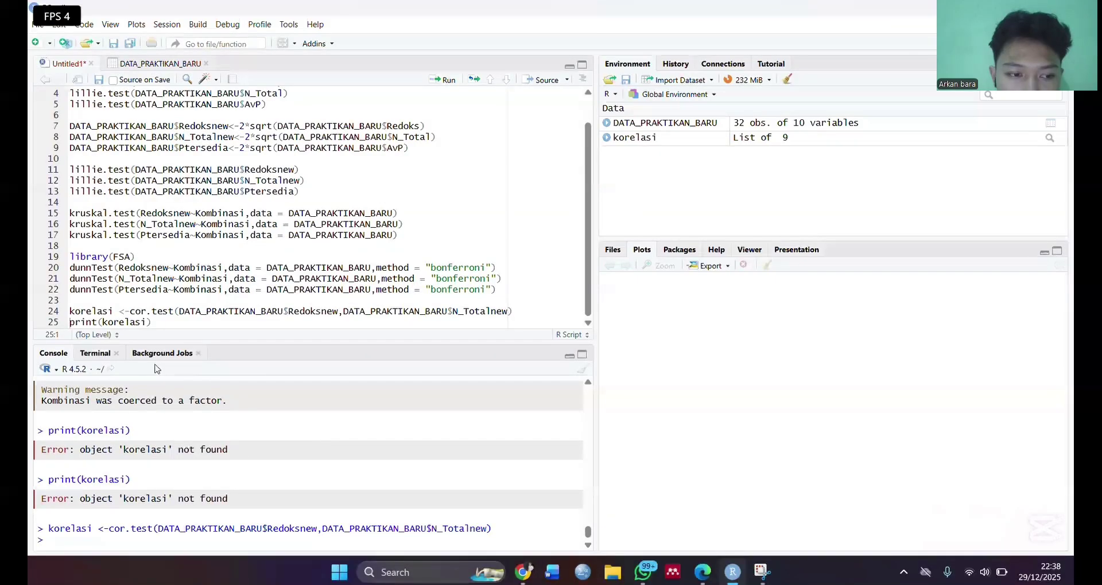
Run print(korelasi) on line 25 and review the correlation output for Redoksnew and N_Totalnew in the console
click(158, 322)
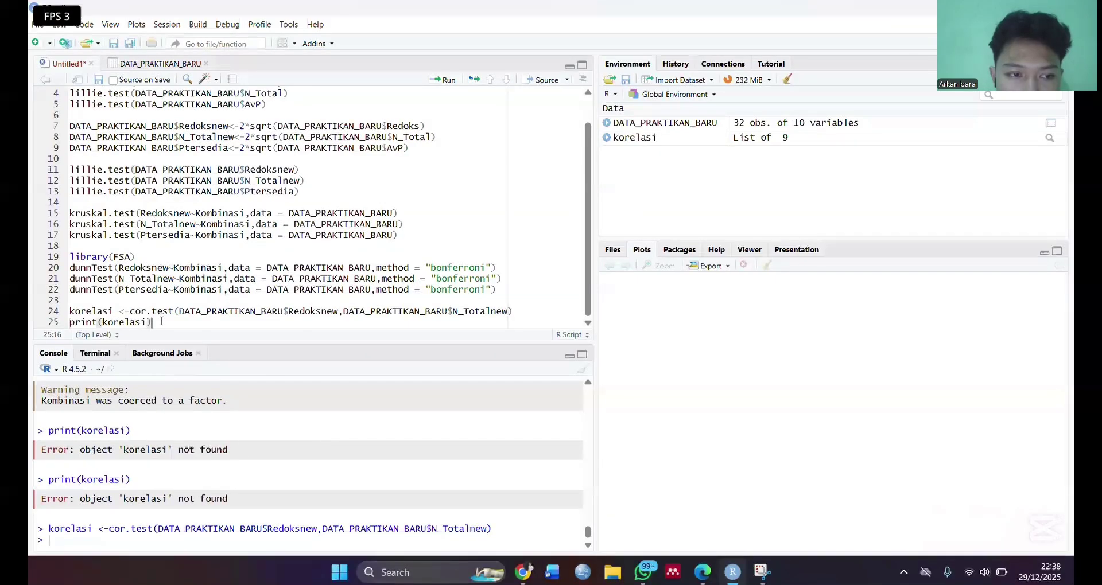
click(446, 81)
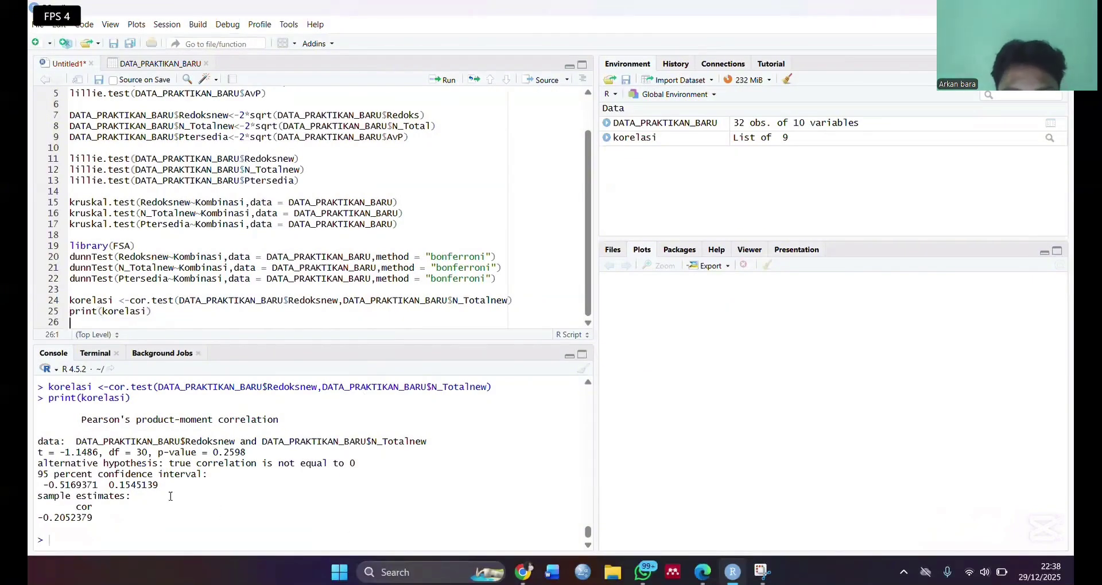
drag(98, 518, 38, 441)
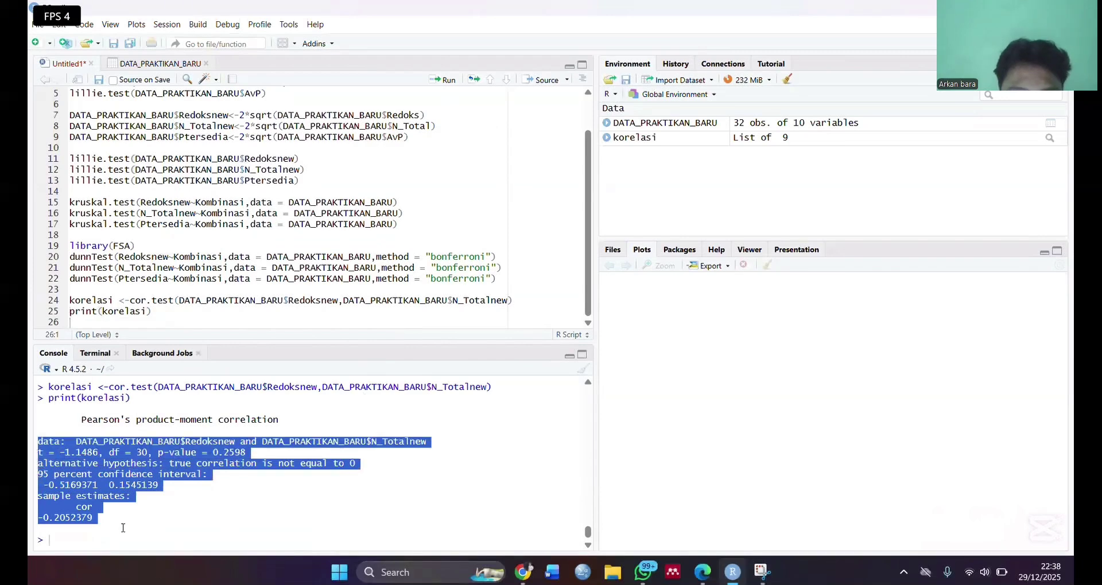
click(139, 526)
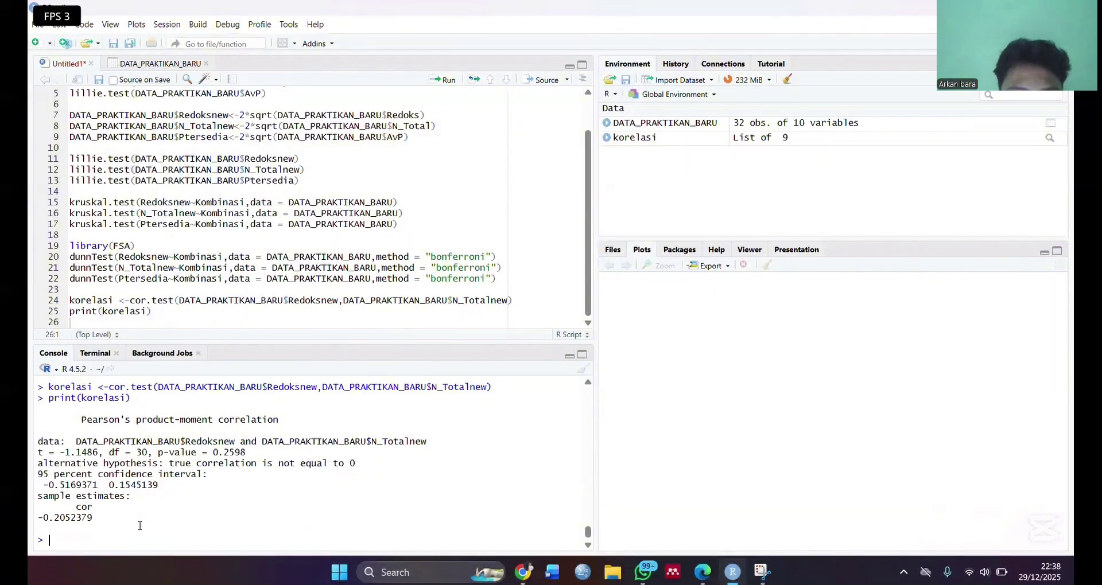
Duplicate the cor.test and print(korelasi) statements from lines 24 and 25 onto lines 26 and 27
click(87, 322)
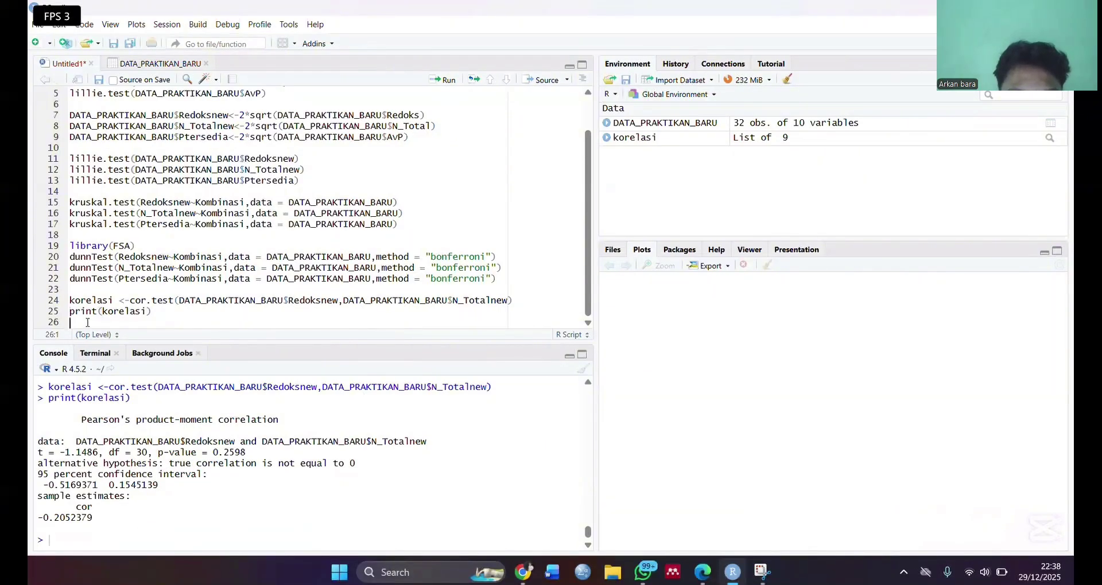
drag(164, 315, 58, 307)
key(ctrl+c)
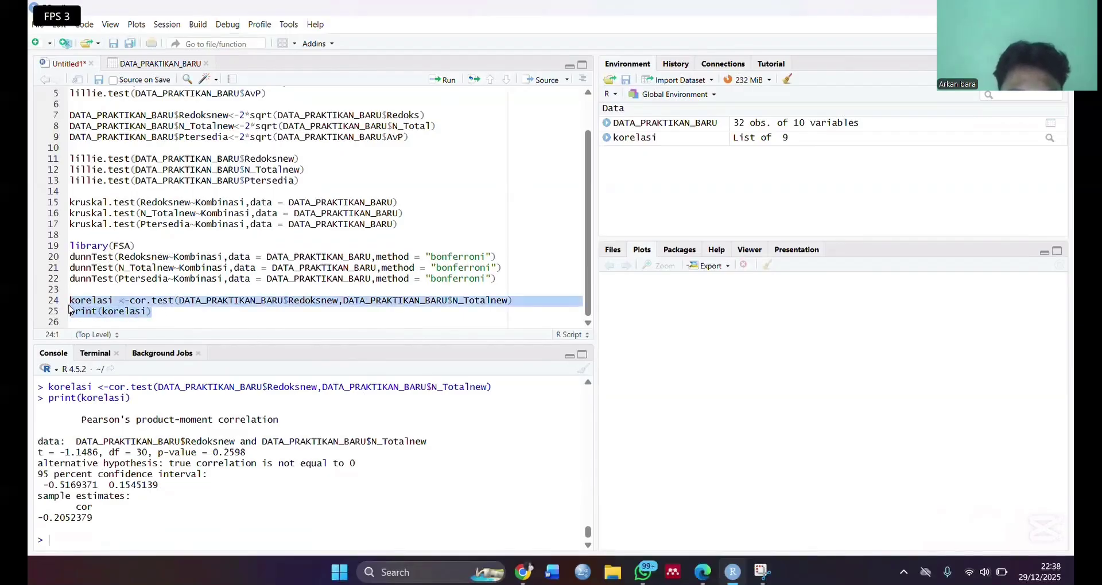
click(76, 323)
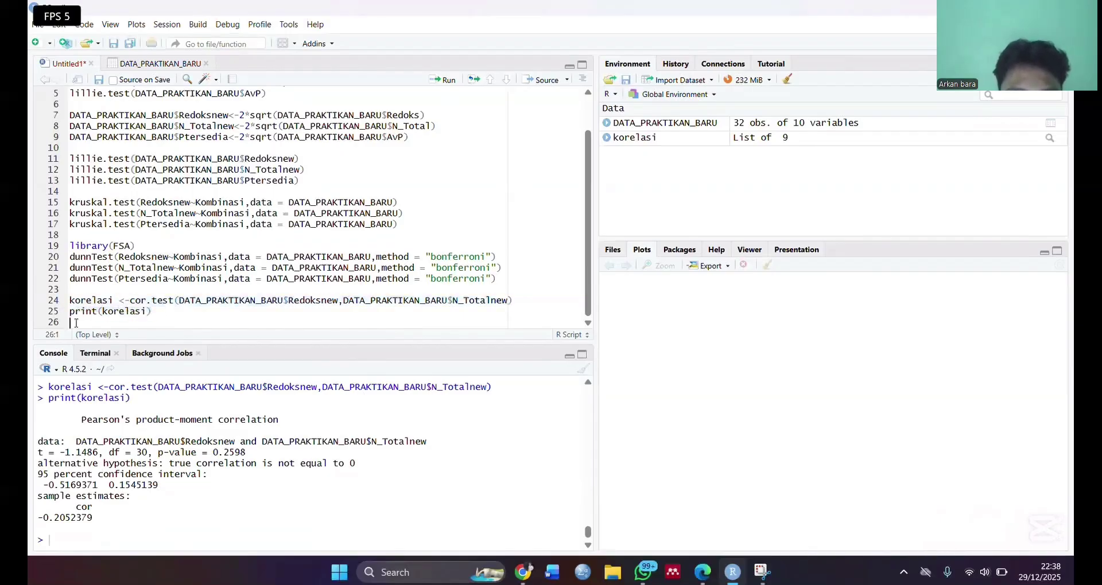
key(ctrl+v)
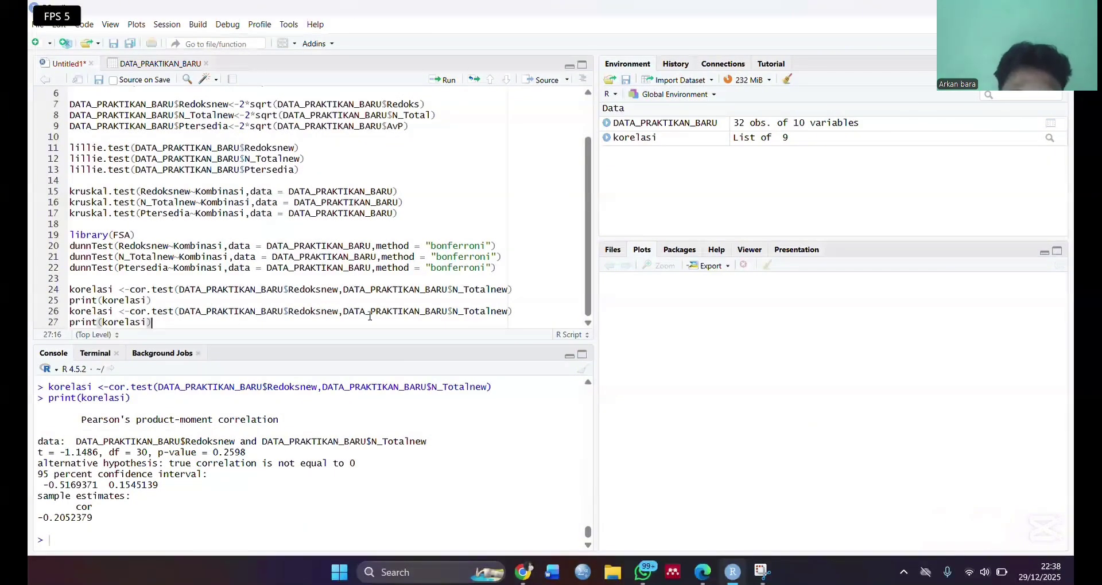
Change the second variable of the copied cor.test call on line 26 to Ptersedia and run the print(korelasi) line below it
drag(509, 313, 457, 318)
text(Pter)
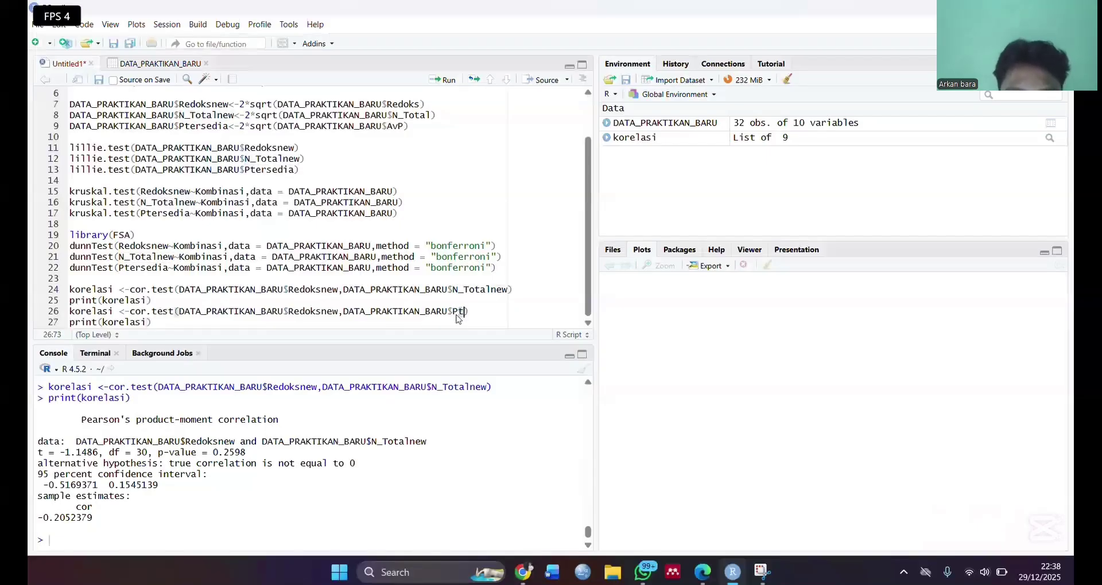
click(467, 328)
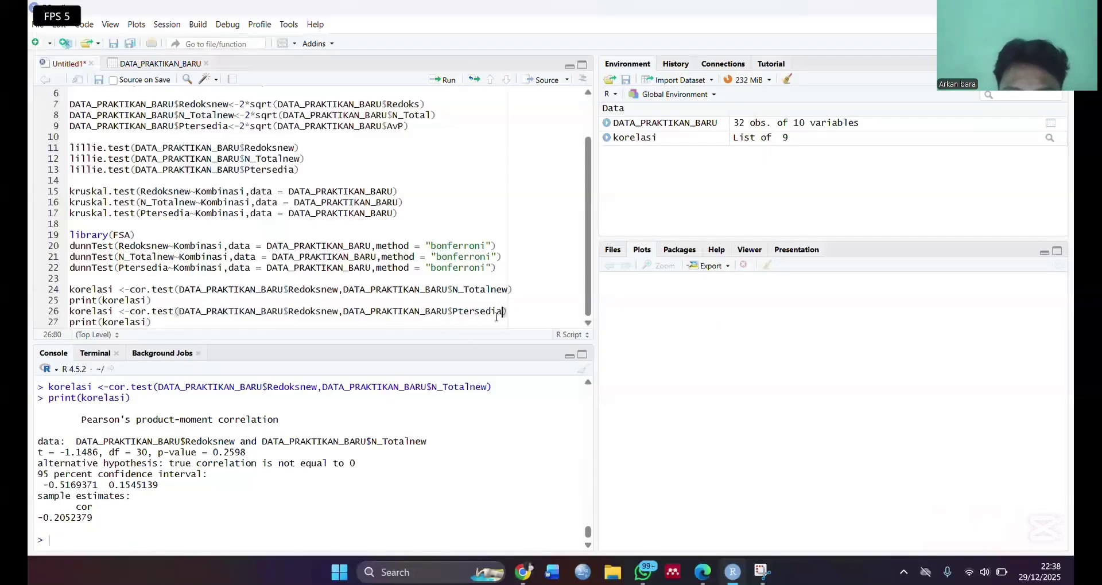
key(Down)
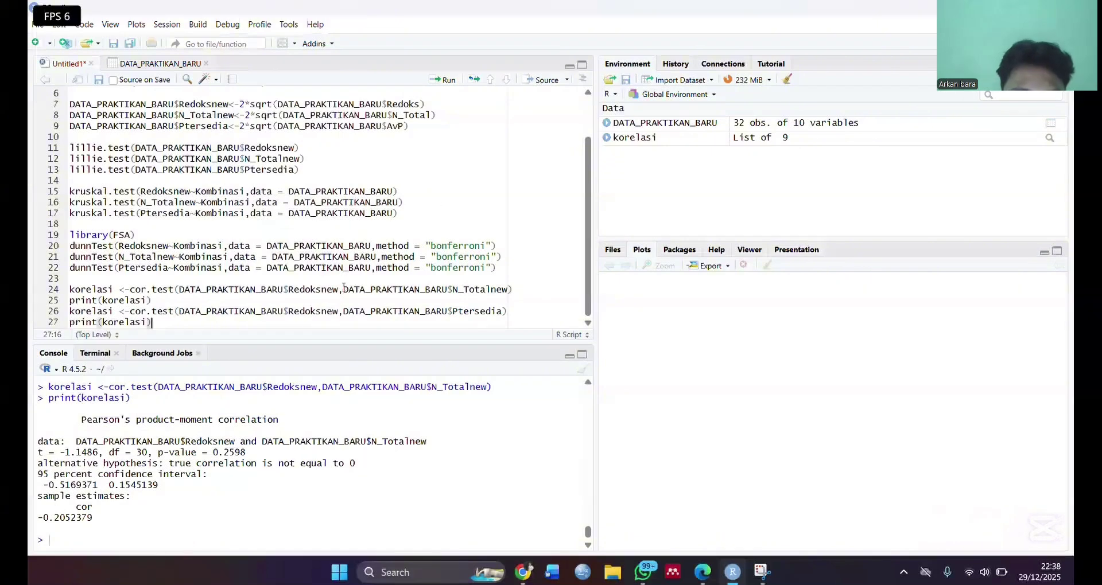
click(441, 80)
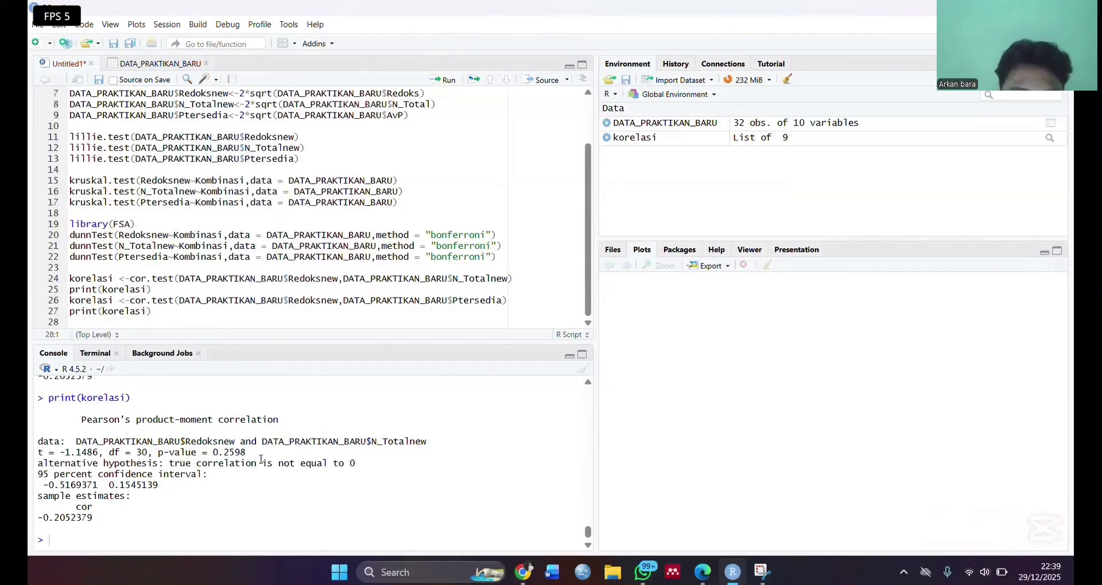
Separate the two correlation blocks with a blank line on line 26 and rerun the last print(korelasi) statement
click(183, 293)
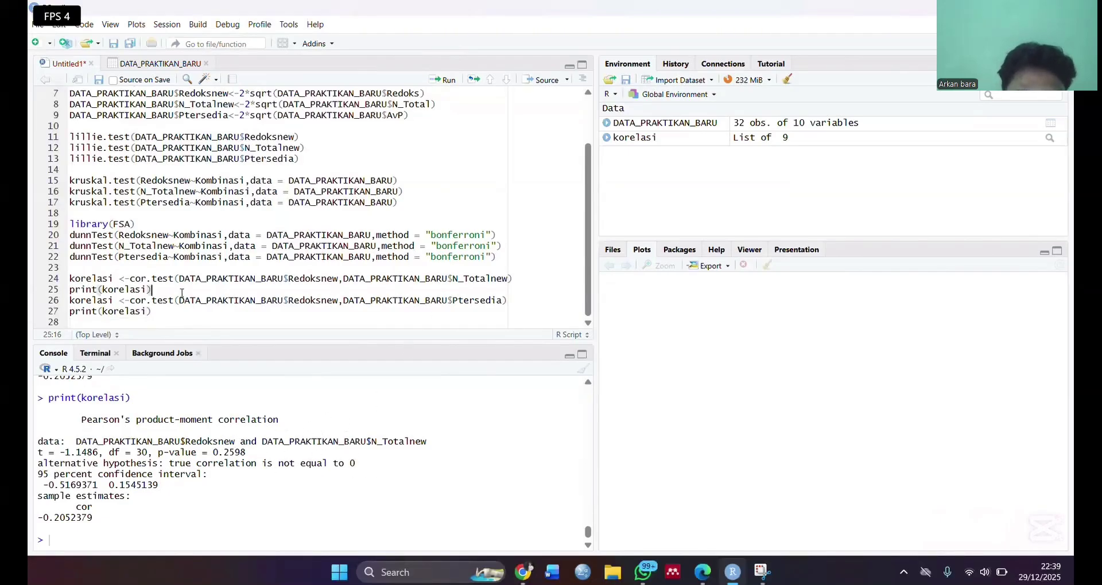
key(Return)
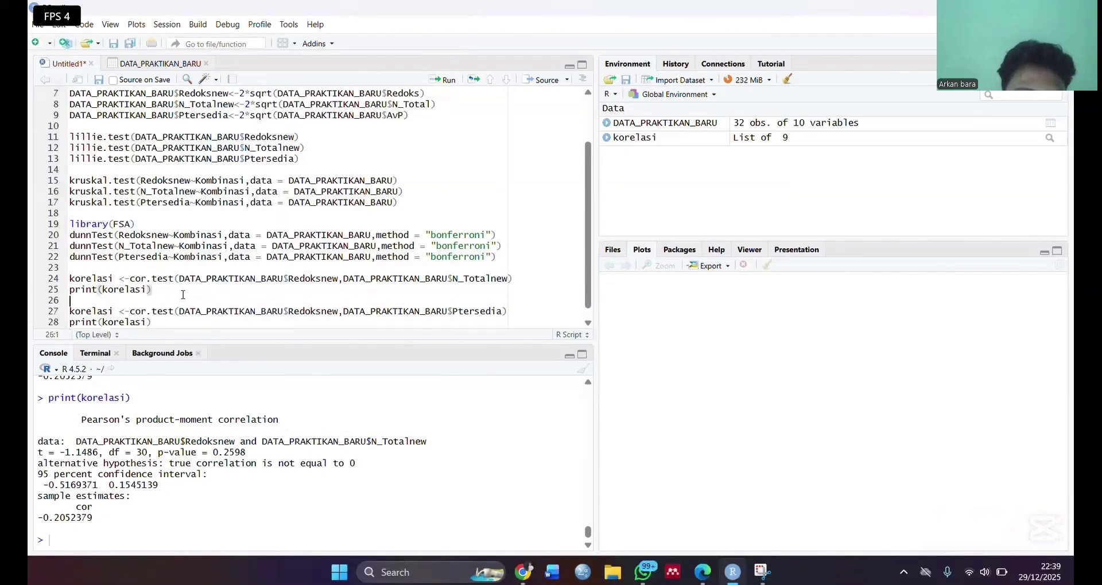
click(161, 323)
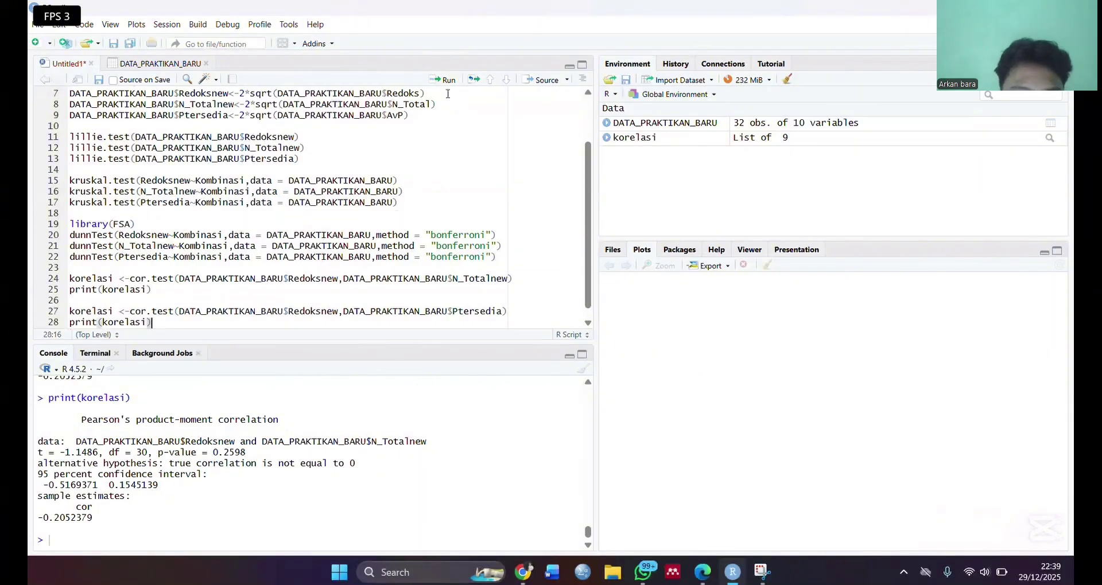
key(Return)
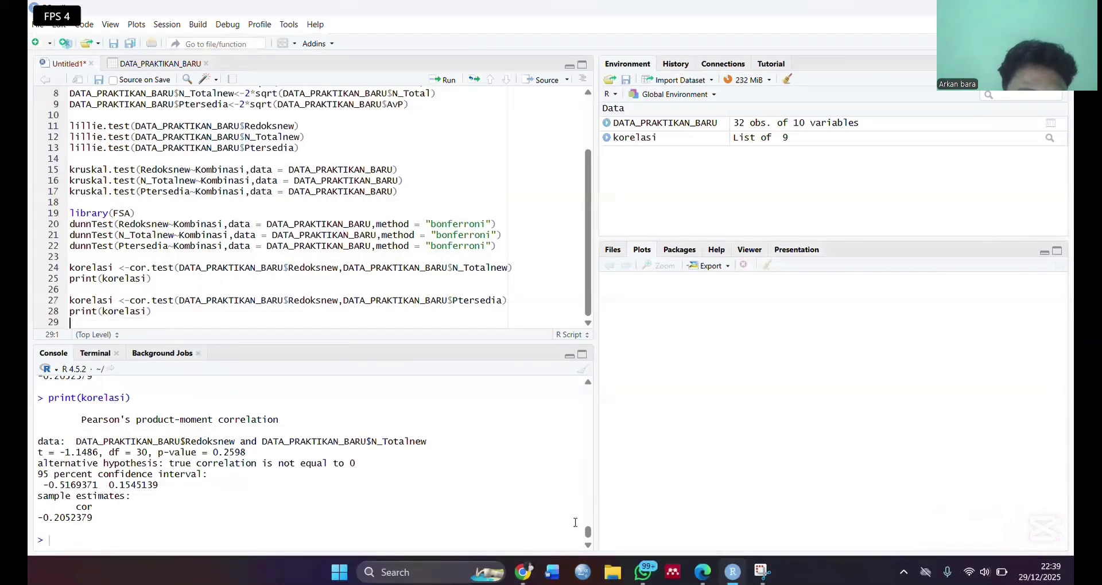
Retype the print(korelasi) statement on line 28 of the script and run it
drag(589, 532, 593, 544)
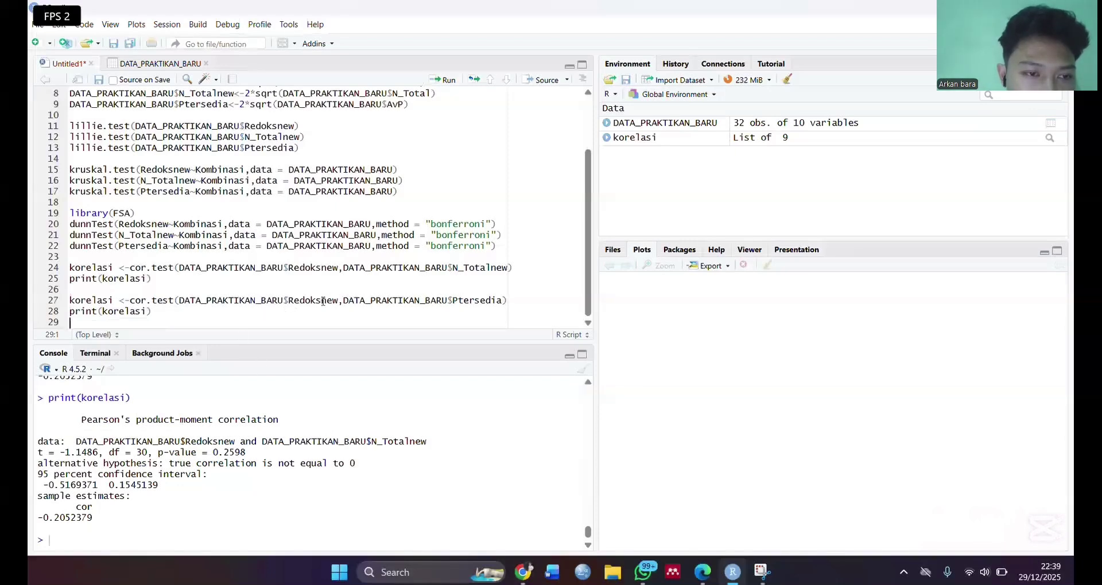
click(499, 305)
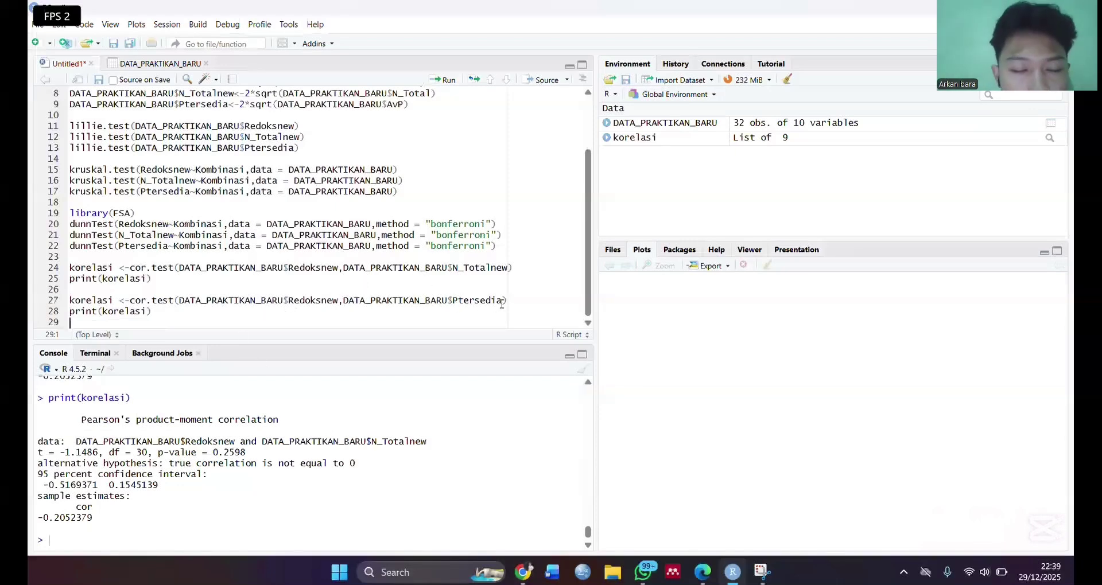
click(158, 316)
key(BackSpace)
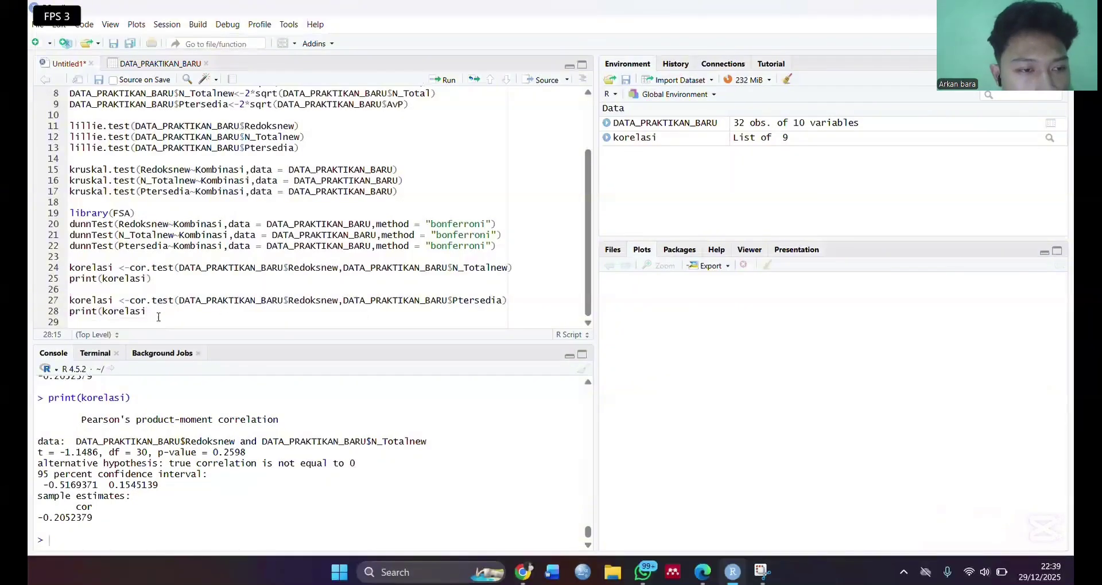
key(BackSpace)
key(BackSpace)
key(BackSpace)
key(BackSpace)
key(BackSpace)
key(BackSpace)
key(BackSpace)
key(BackSpace)
key(BackSpace)
key(BackSpace)
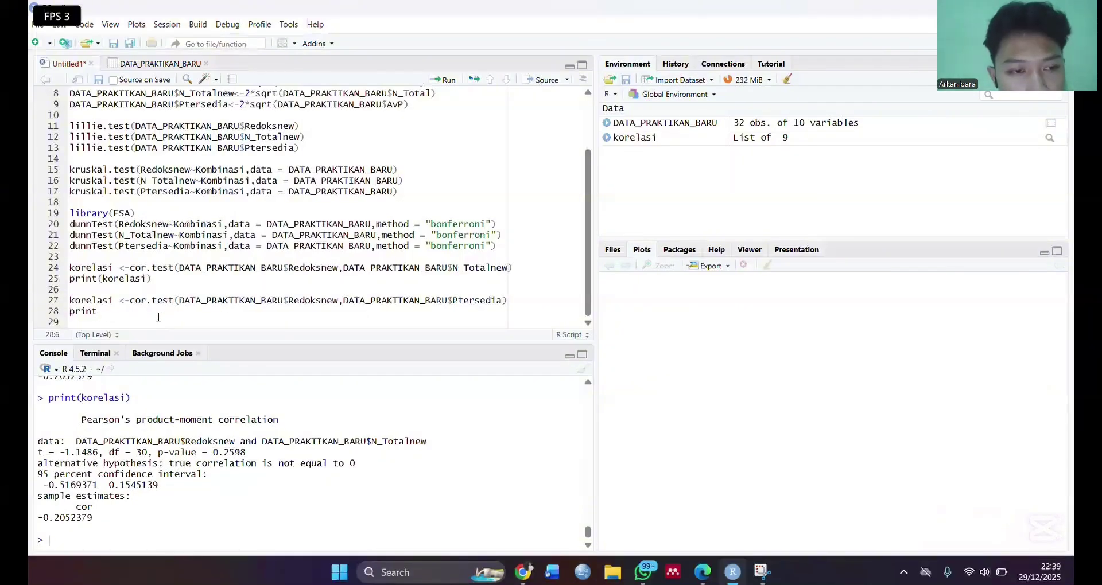
key(BackSpace)
key(BackSpace)
key(BackSpace)
text(pri)
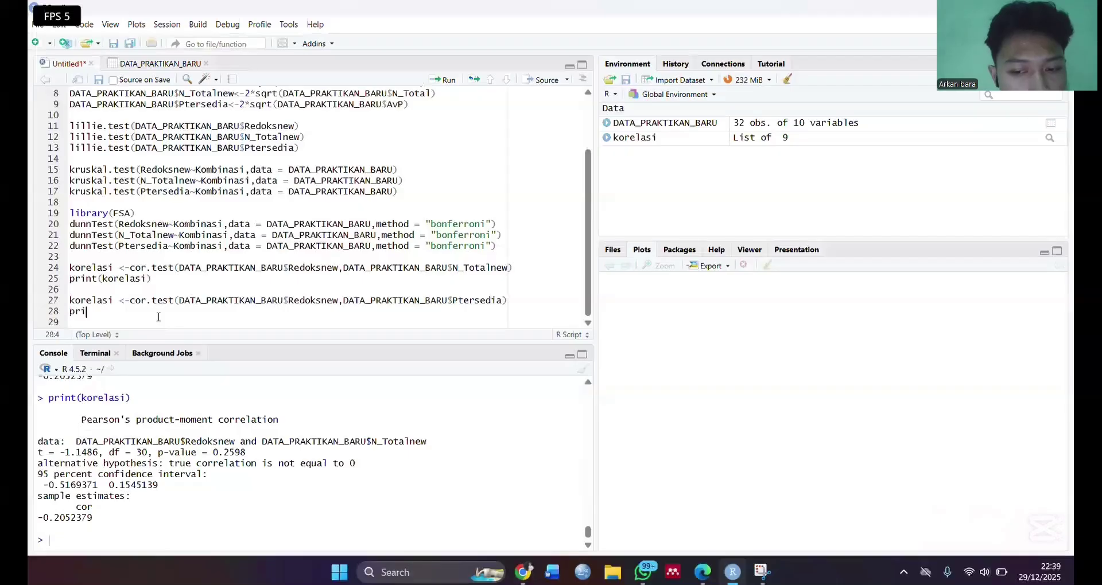
text(nt(korelasi)
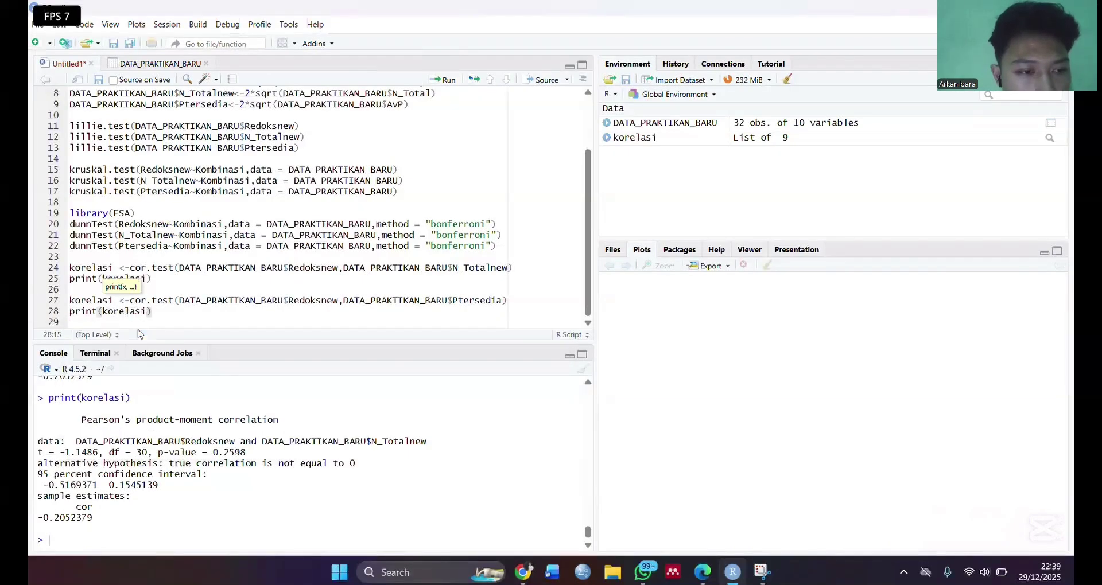
click(434, 80)
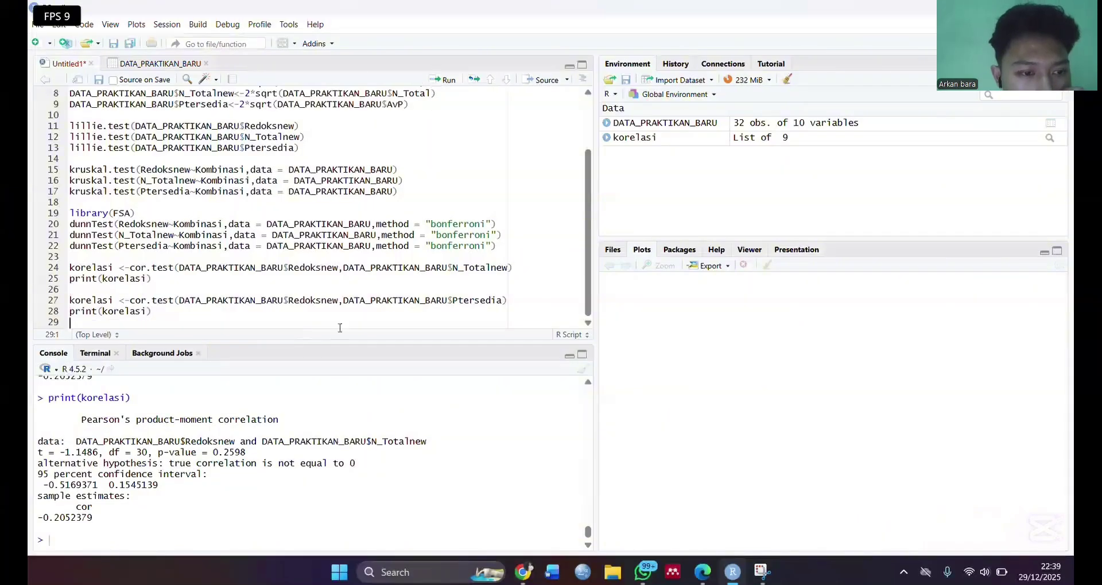
Step through the console's command history to recall the earlier dunnTest, cor.test and print(korelasi) commands
key(Up)
key(Up)
key(Up)
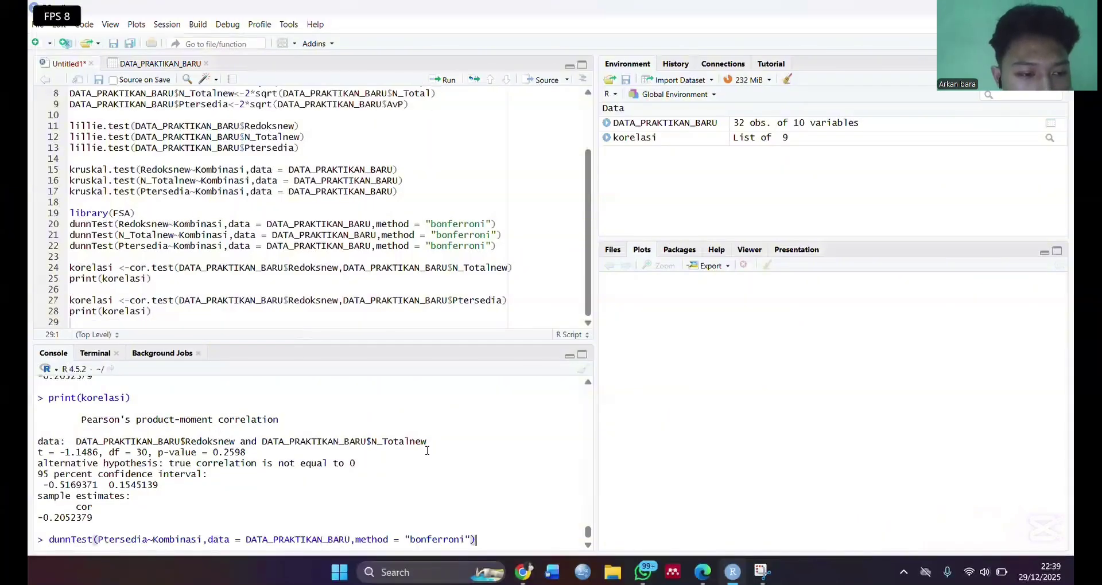
key(Down)
key(Down)
key(Up)
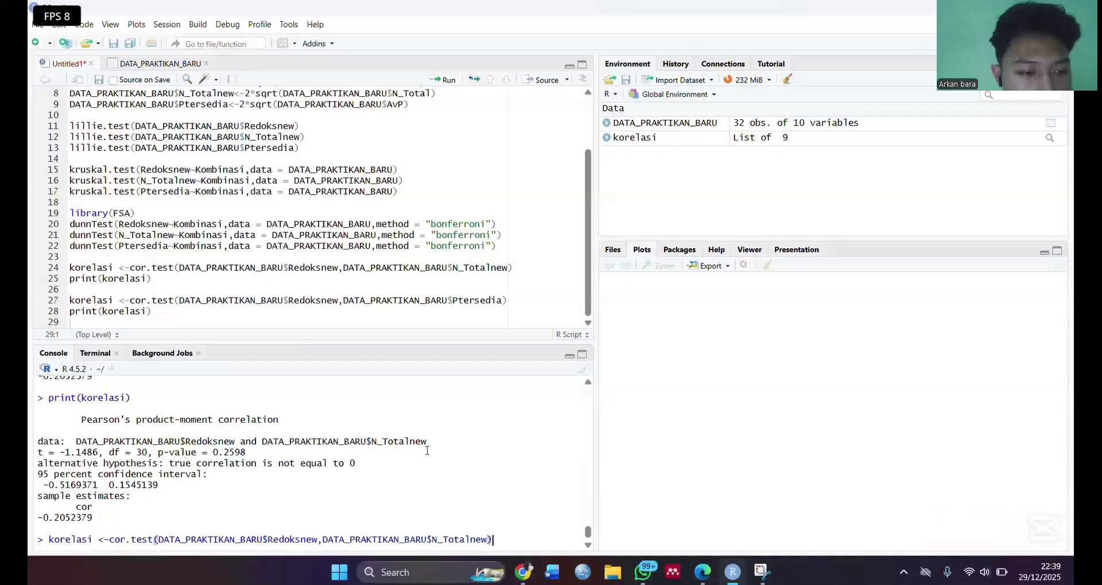
key(Up)
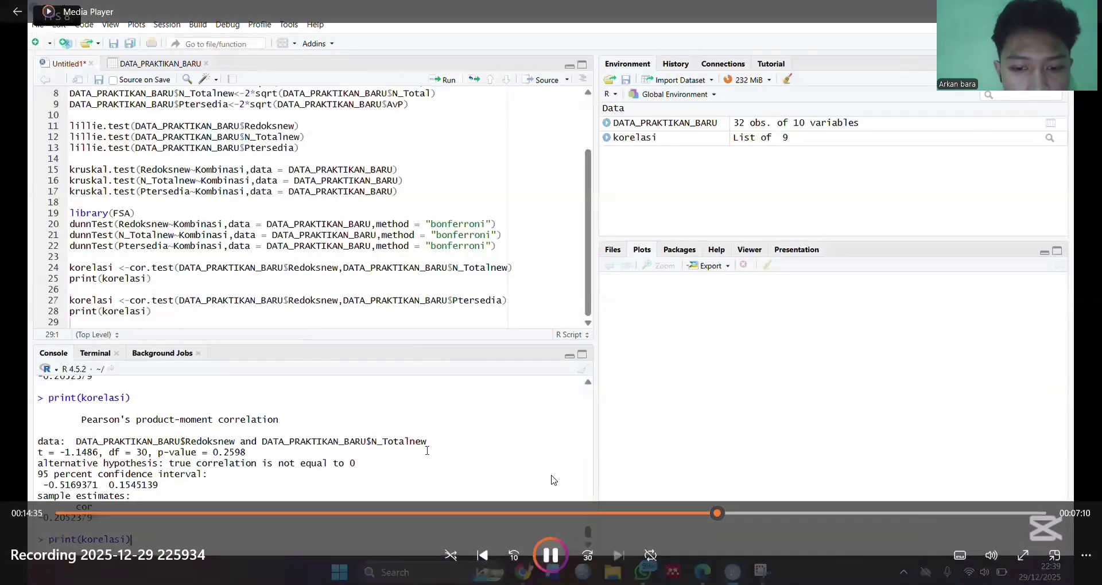
click(587, 555)
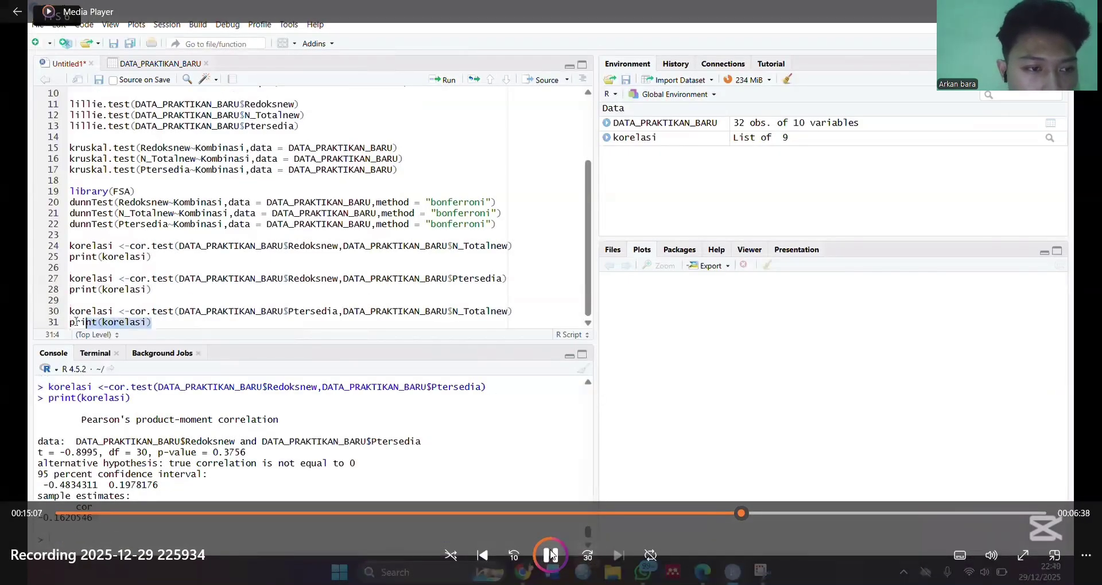
click(512, 555)
click(513, 555)
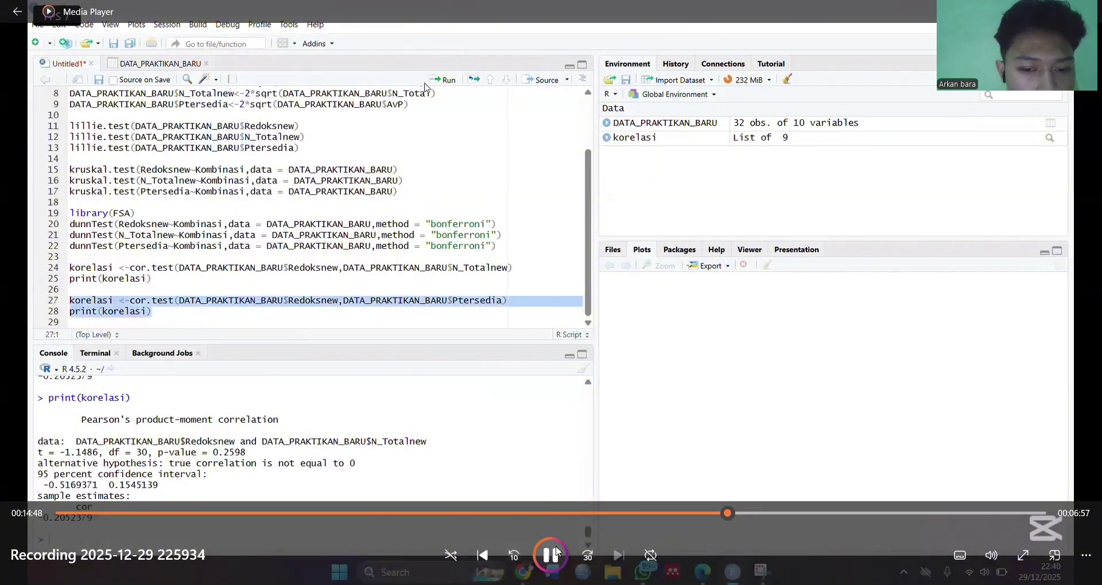
click(583, 550)
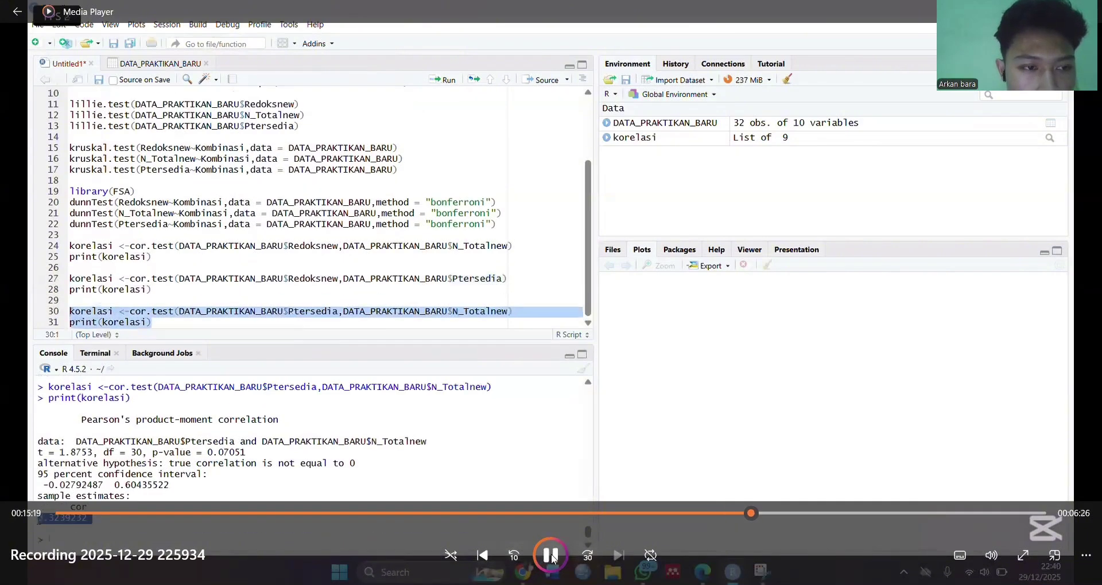
click(513, 555)
click(512, 555)
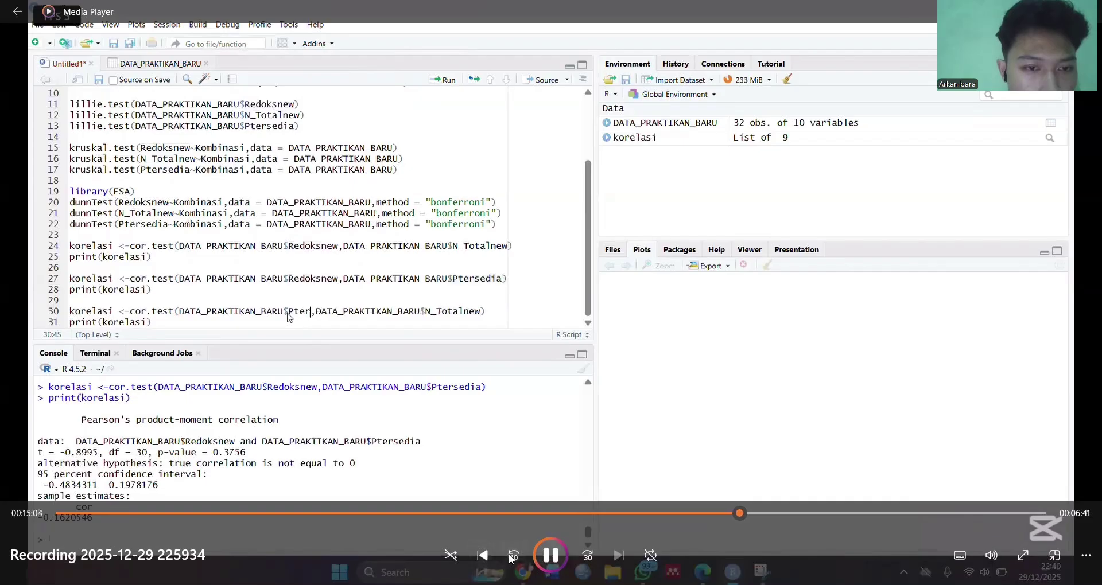
click(510, 560)
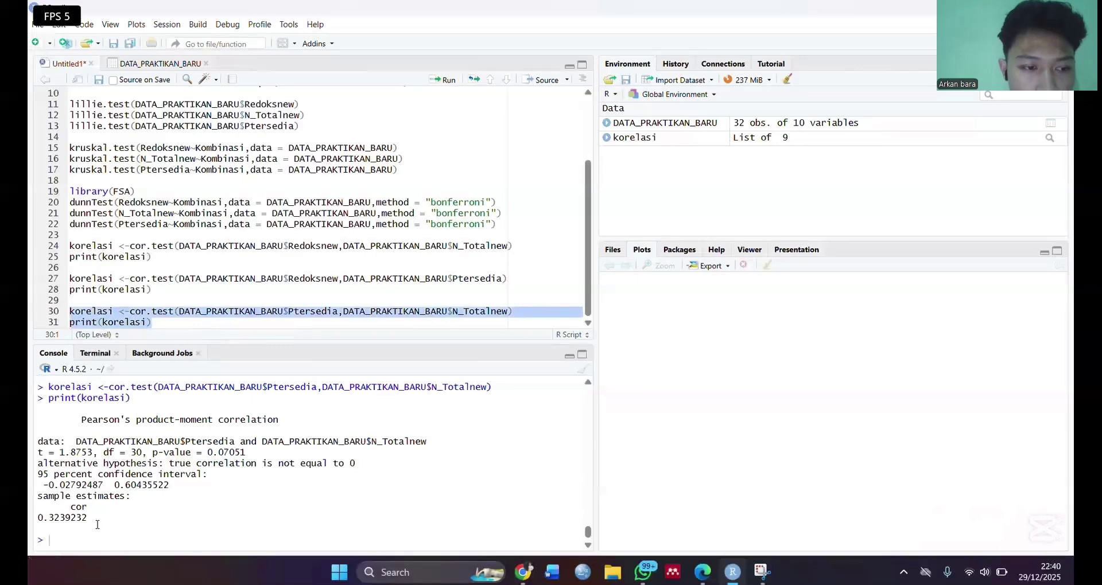
Check the correlation estimate for Ptersedia and N_Totalnew in the console and add two new lines below line 31 of the script
drag(94, 519, 35, 519)
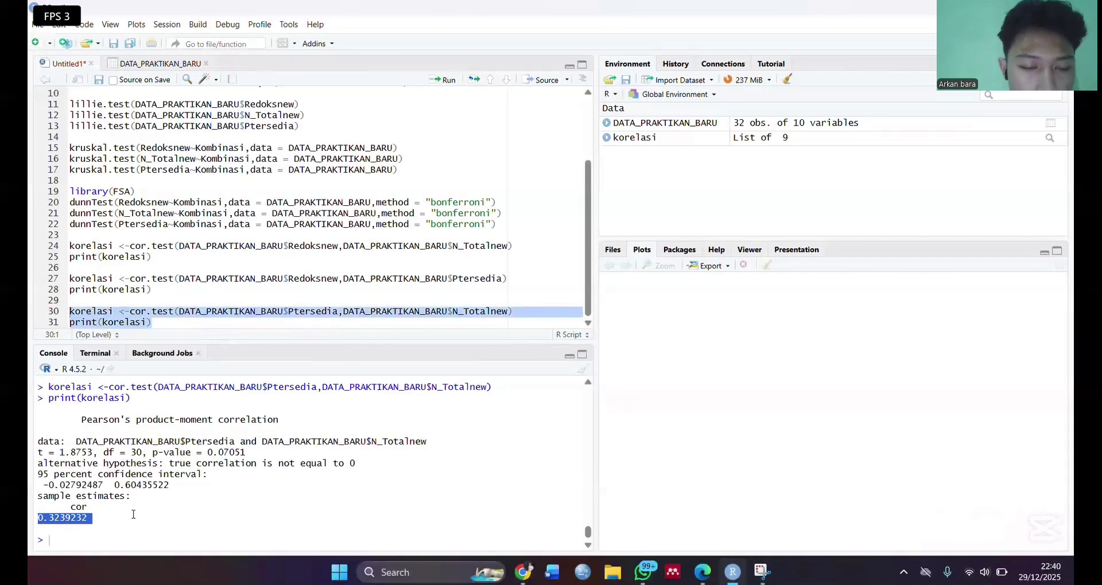
click(143, 515)
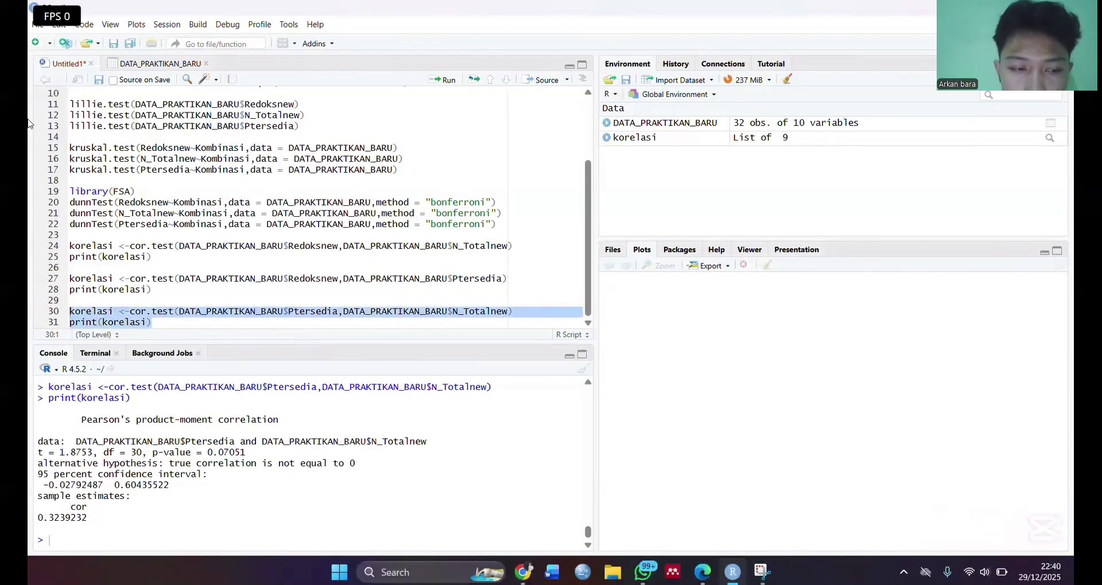
click(175, 325)
key(Return)
key(Return)
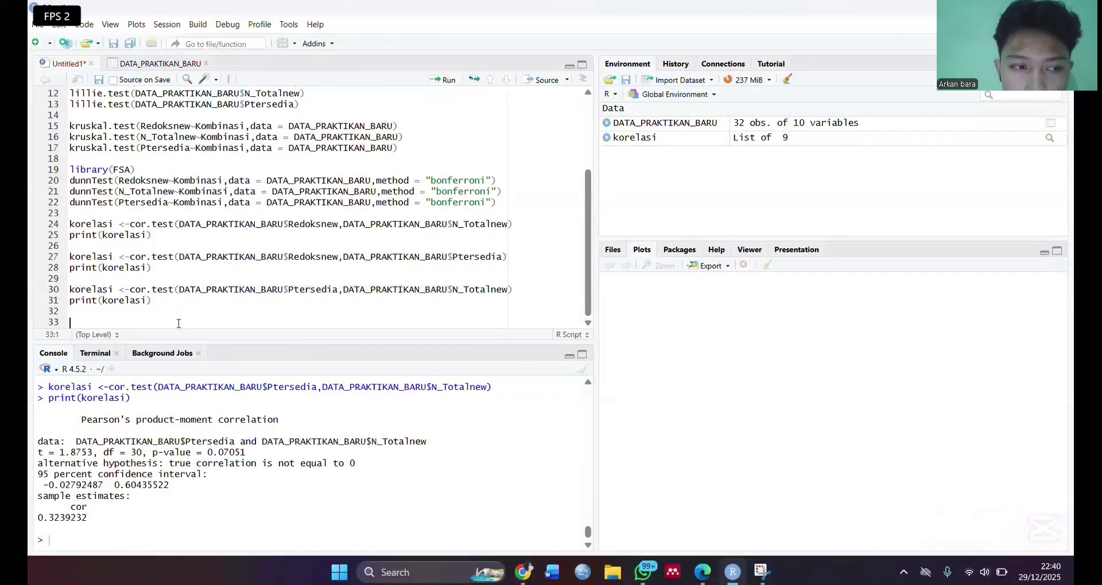
Install the ggpp package from the CRAN repository into the default library, including its dependencies
click(288, 24)
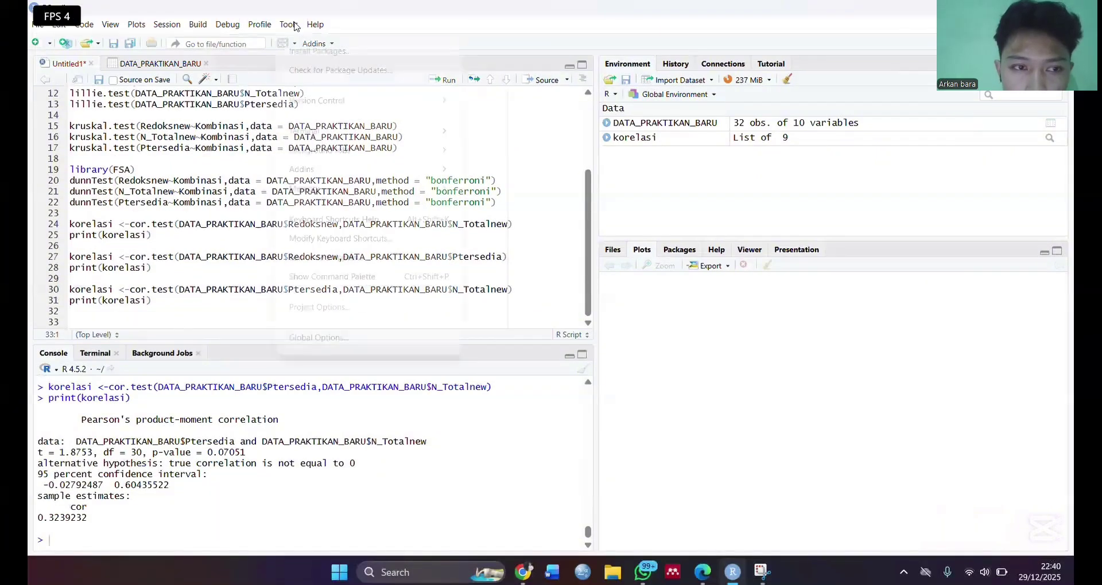
click(319, 52)
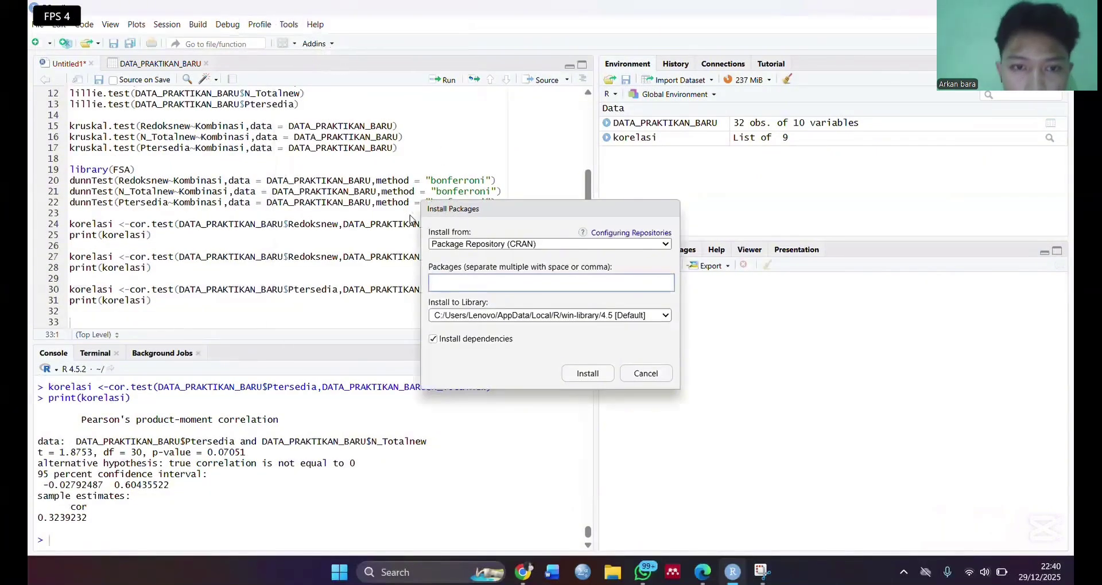
text(ggpp)
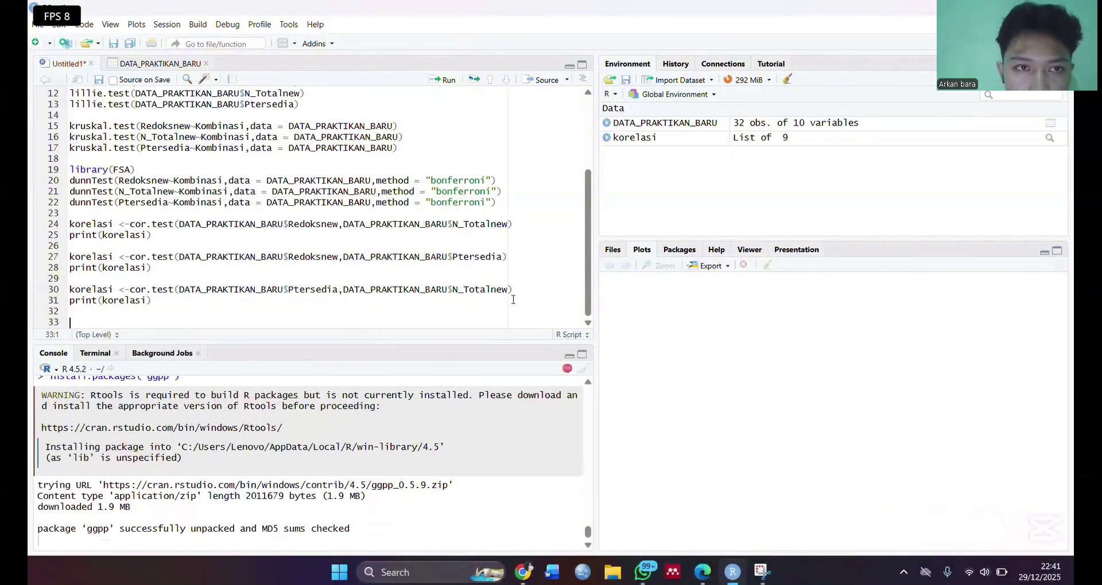
Install the ggpmisc package from the CRAN repository into the default library, including its dependencies
click(289, 25)
click(320, 51)
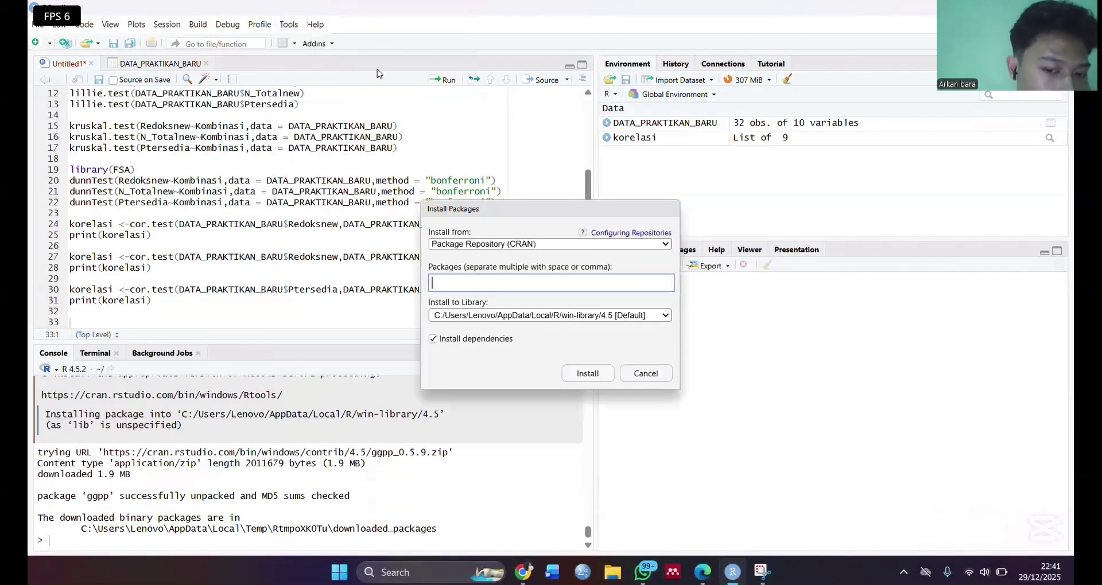
text(ggpm)
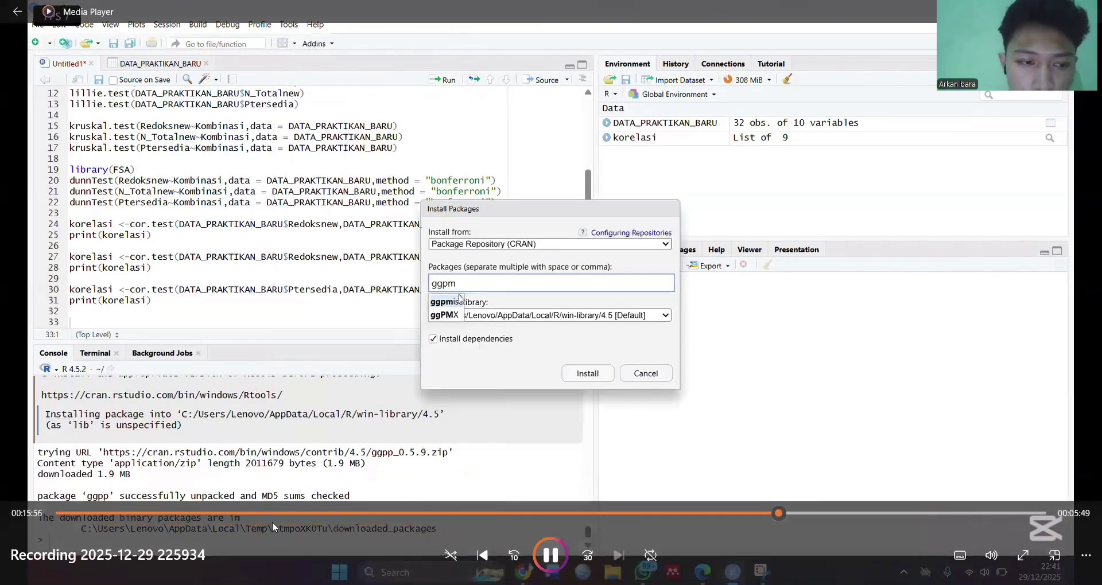
click(441, 302)
click(588, 373)
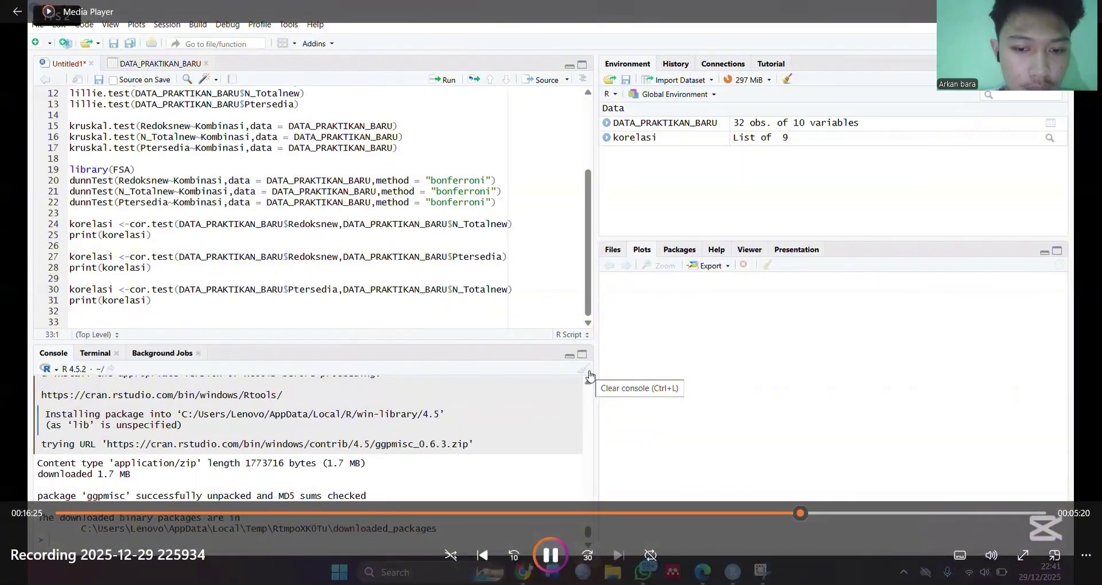
click(585, 562)
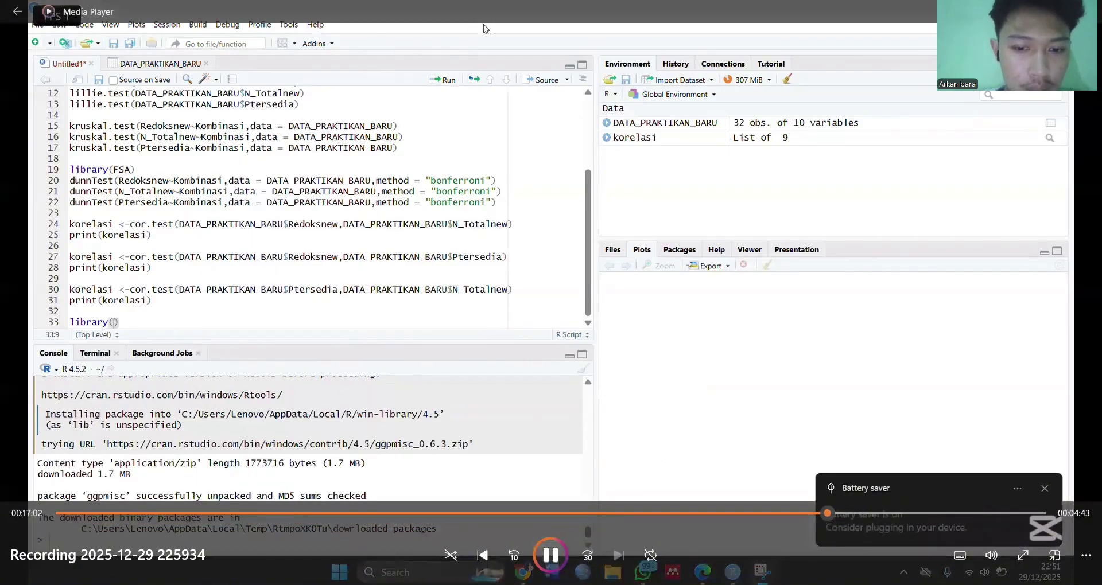
click(588, 557)
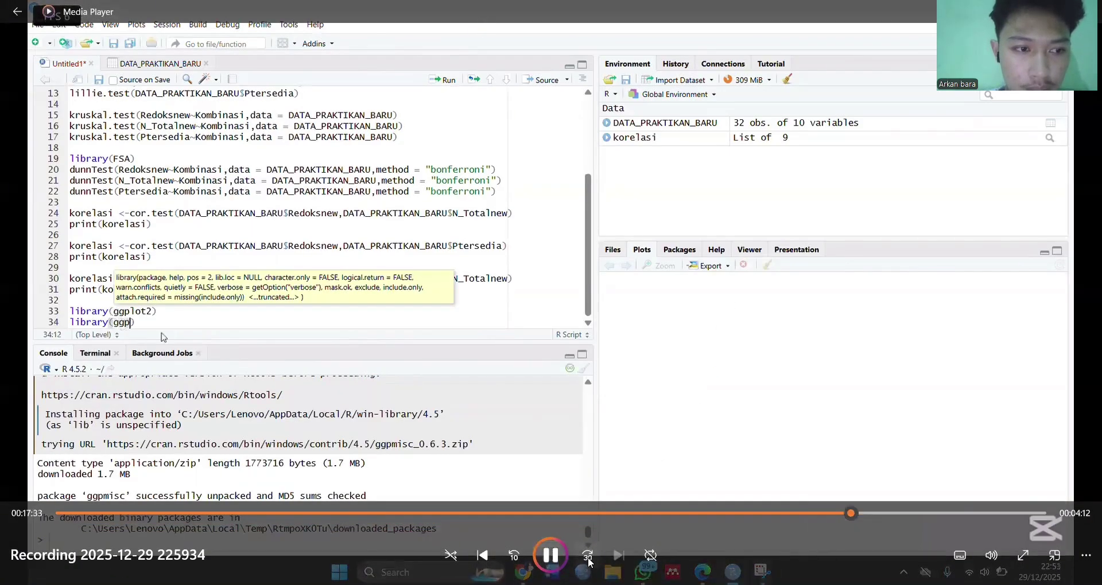
click(517, 553)
click(517, 553)
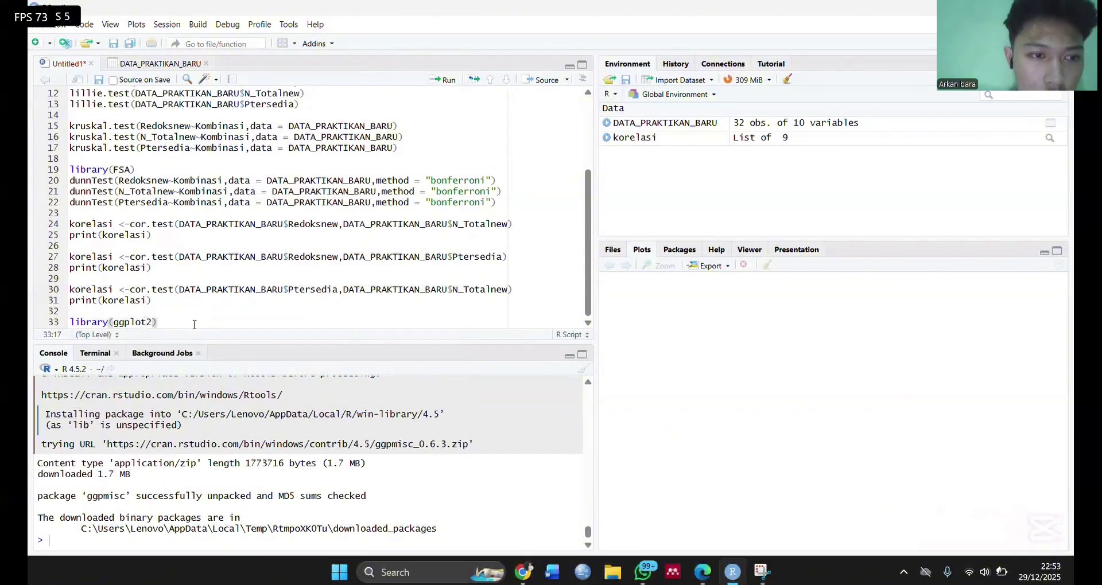
Add library(ggpp) on line 34, below library(ggplot2), and start a new line under it
text(lib)
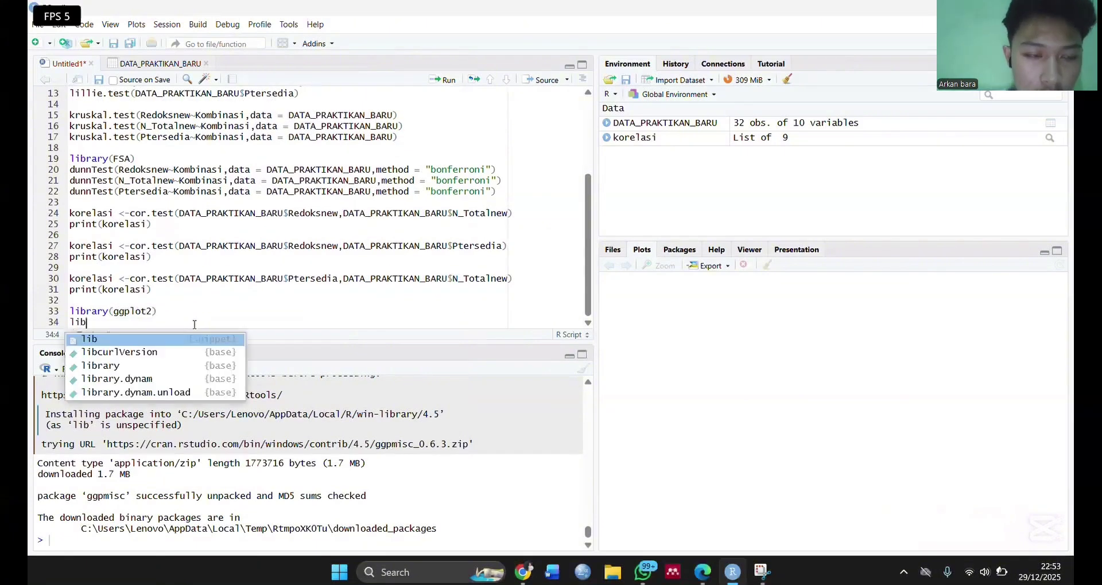
click(161, 367)
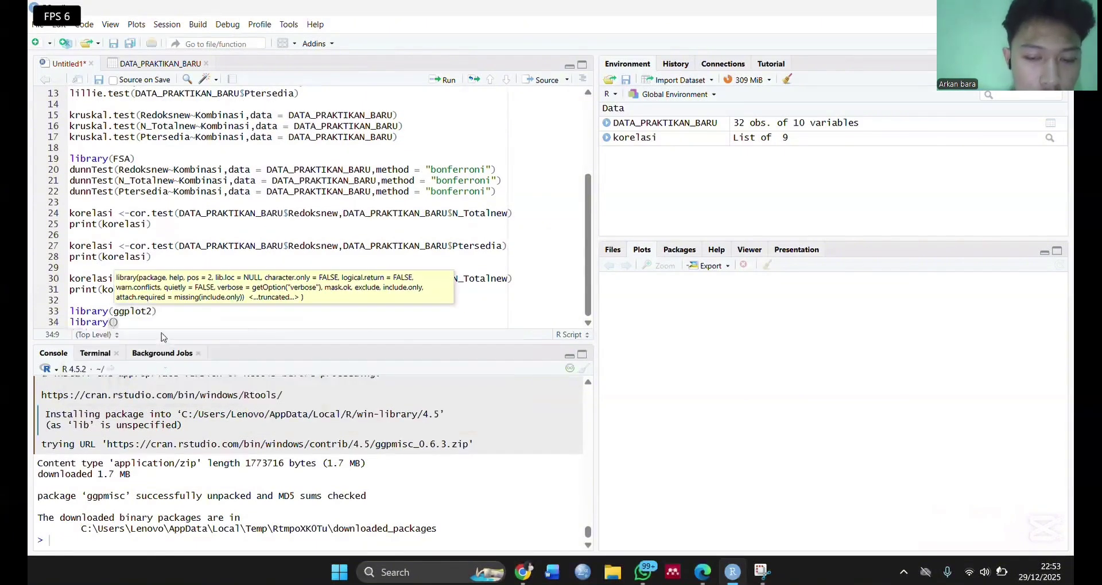
text(ggpp)
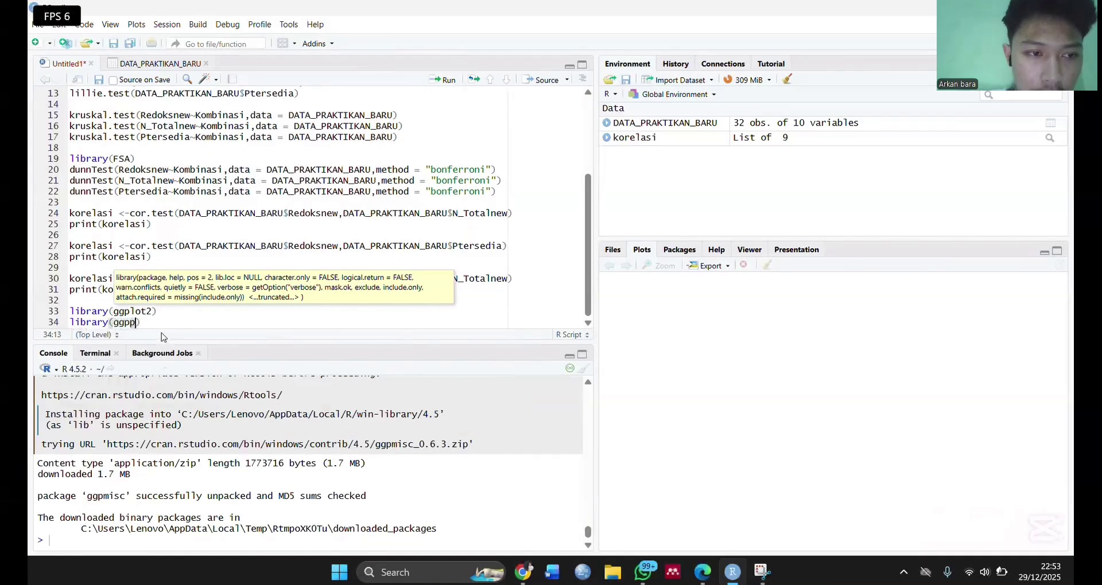
key(BackSpace)
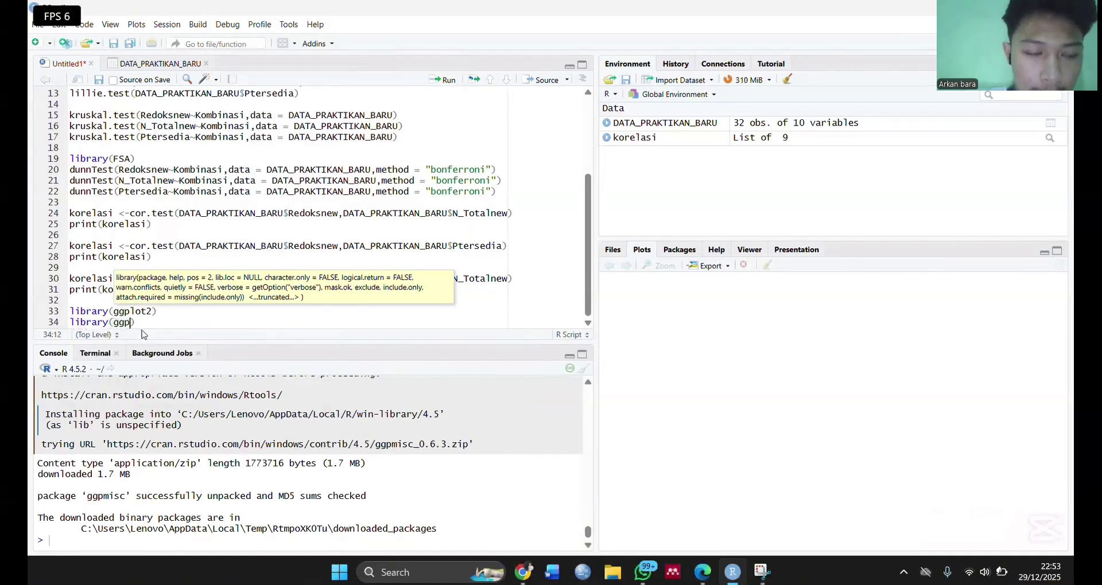
text(p)
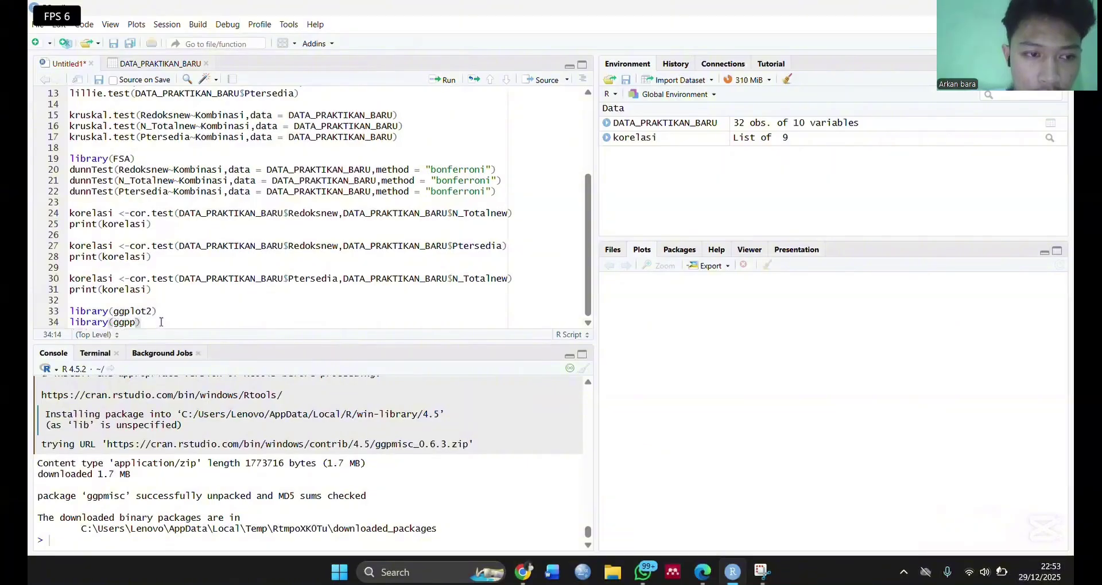
key(Return)
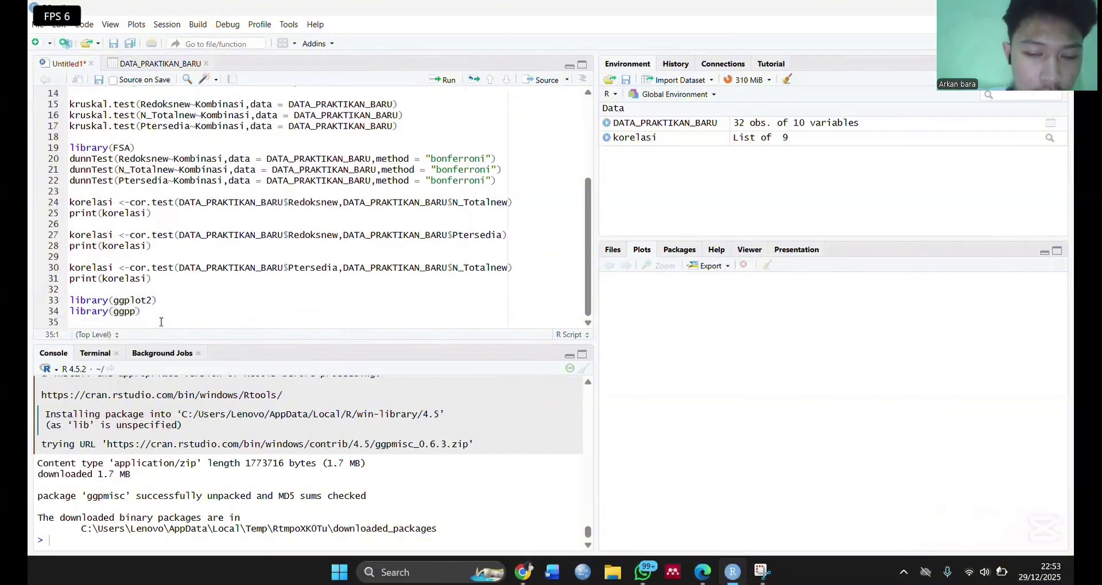
Add library(ggpmisc) on line 35 of the script, below library(ggpp)
text(lib)
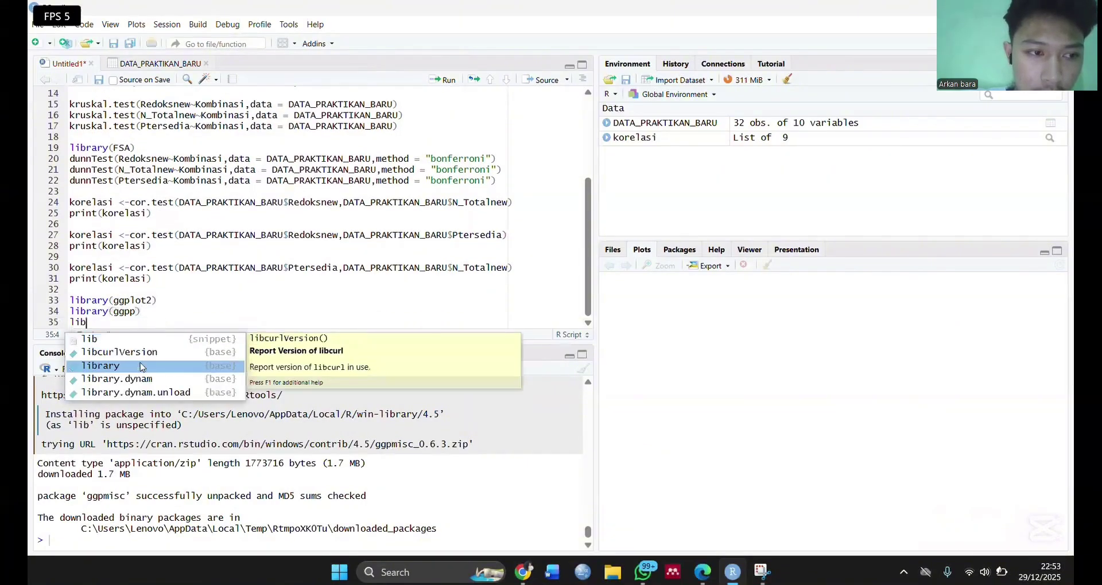
click(141, 366)
text(gg)
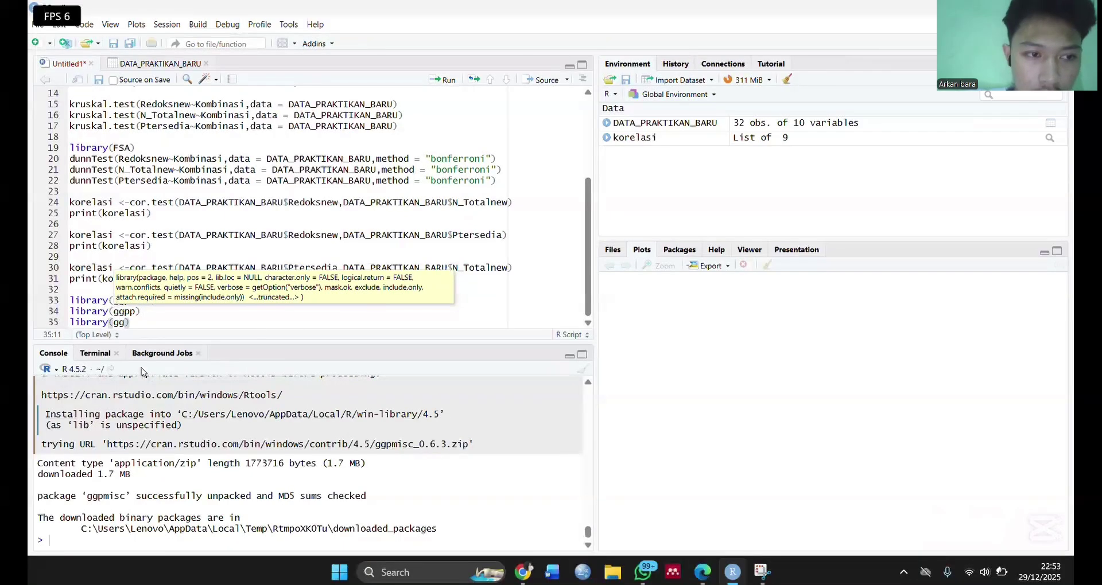
text(mi)
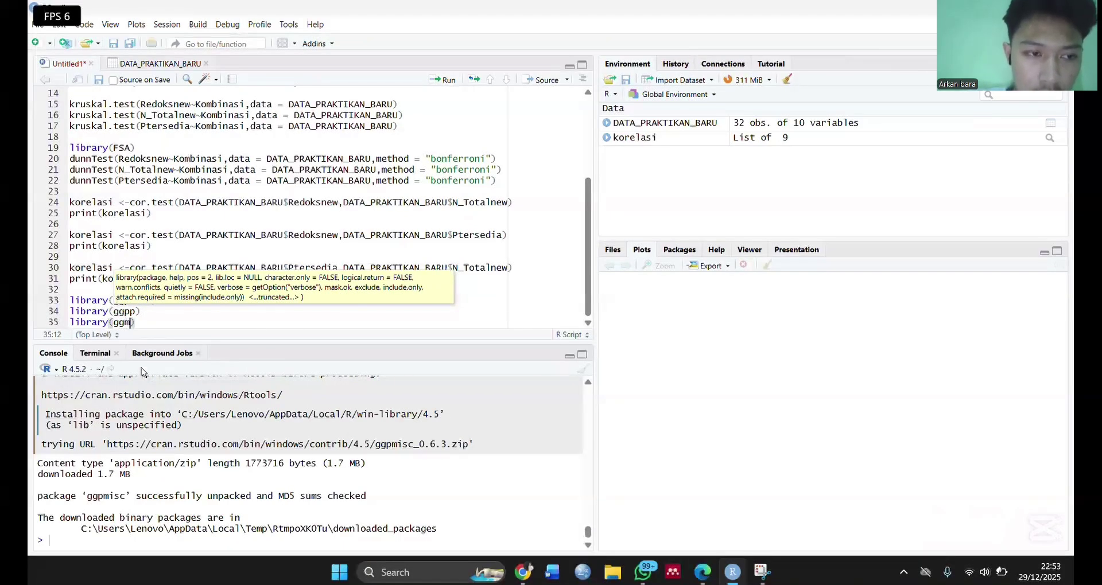
key(BackSpace)
key(BackSpace)
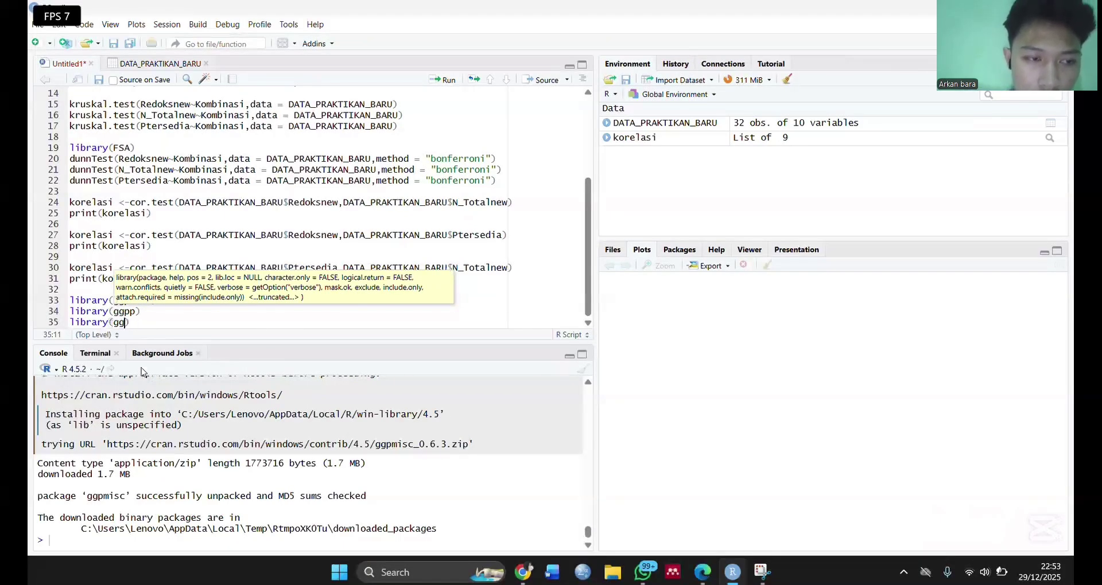
text(pm)
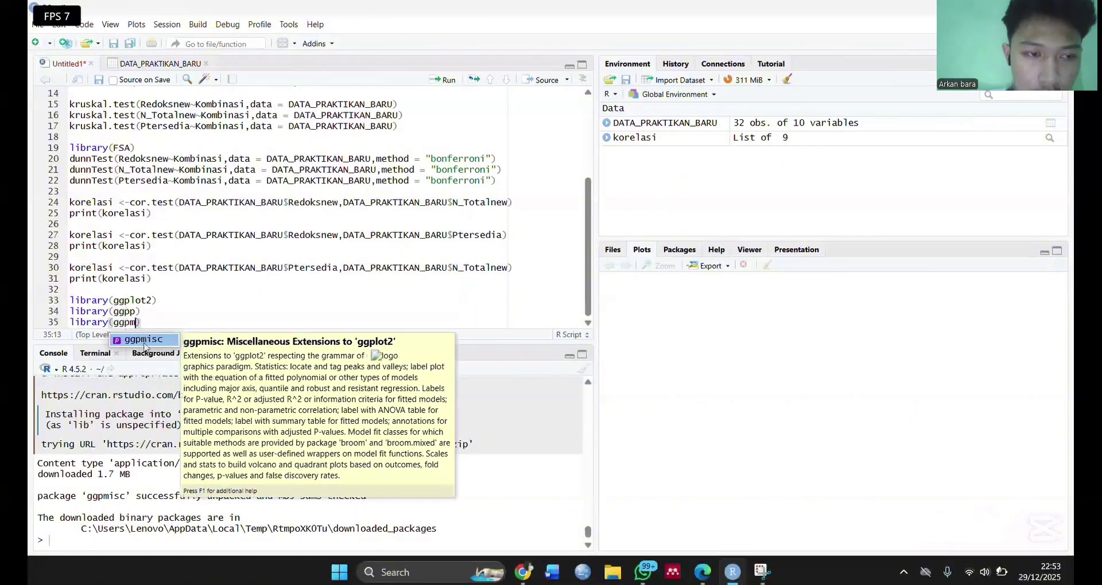
click(143, 339)
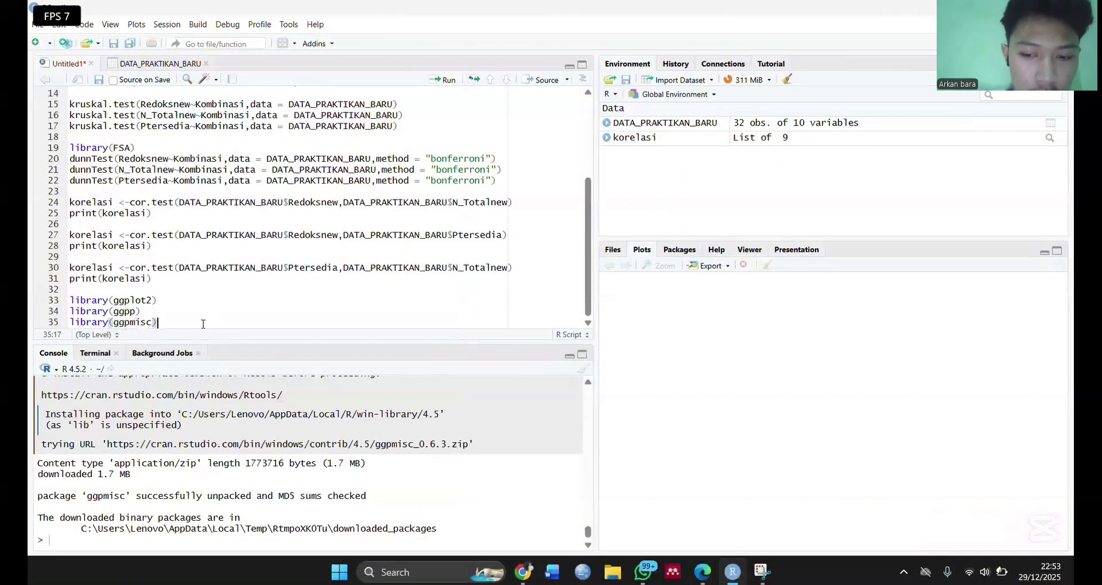
Start a ggplot call on line 36 with DATA_PRAKTIKAN_BARU as the data and an empty aes() mapping
key(Return)
text(ggpl)
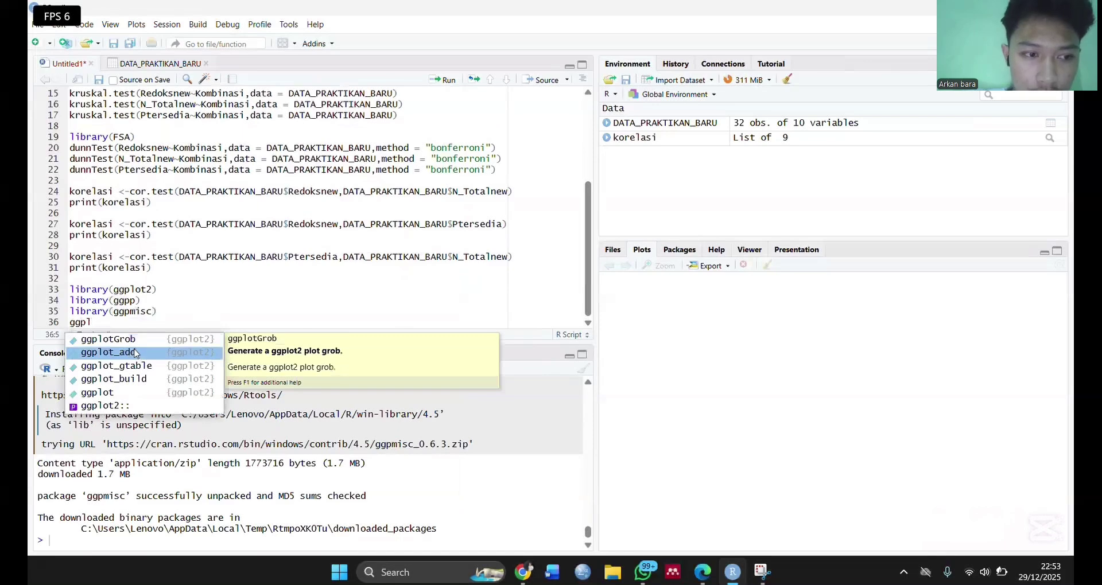
click(131, 393)
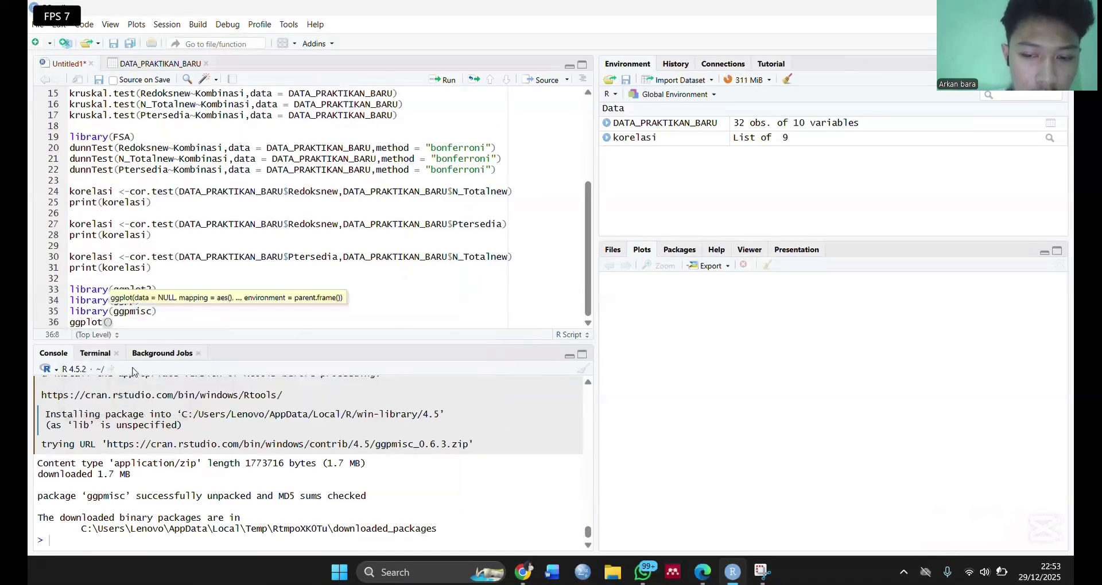
text(data)
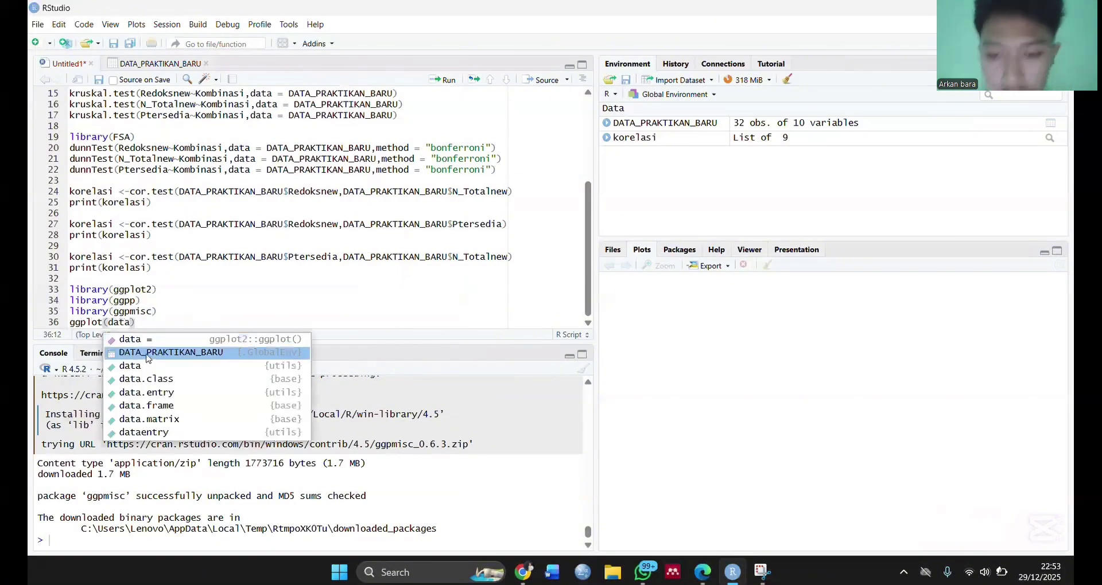
click(147, 356)
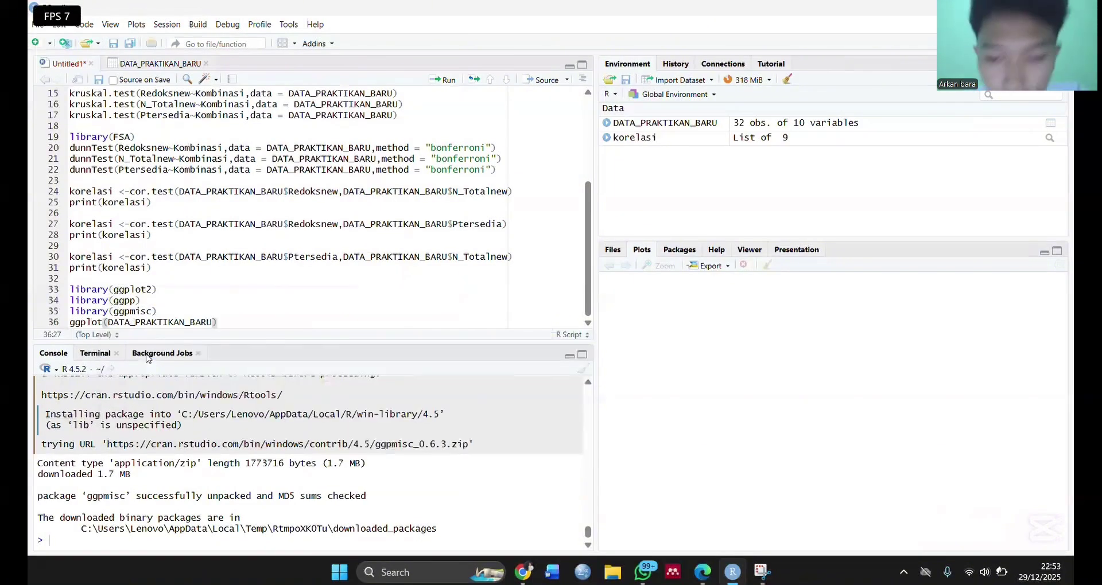
text(,)
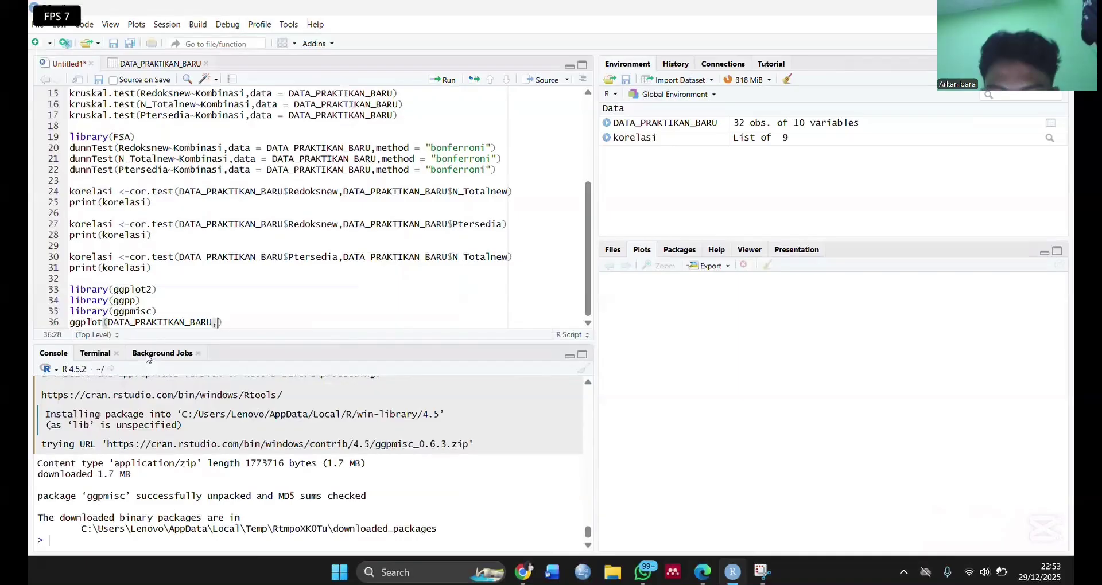
text(aa)
key(BackSpace)
text(es)
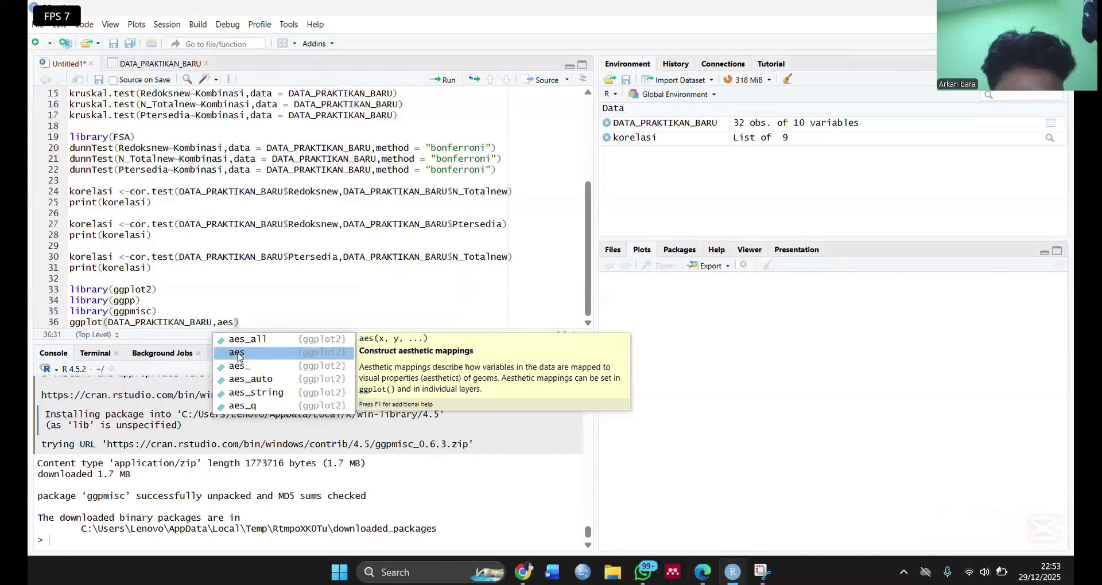
click(238, 352)
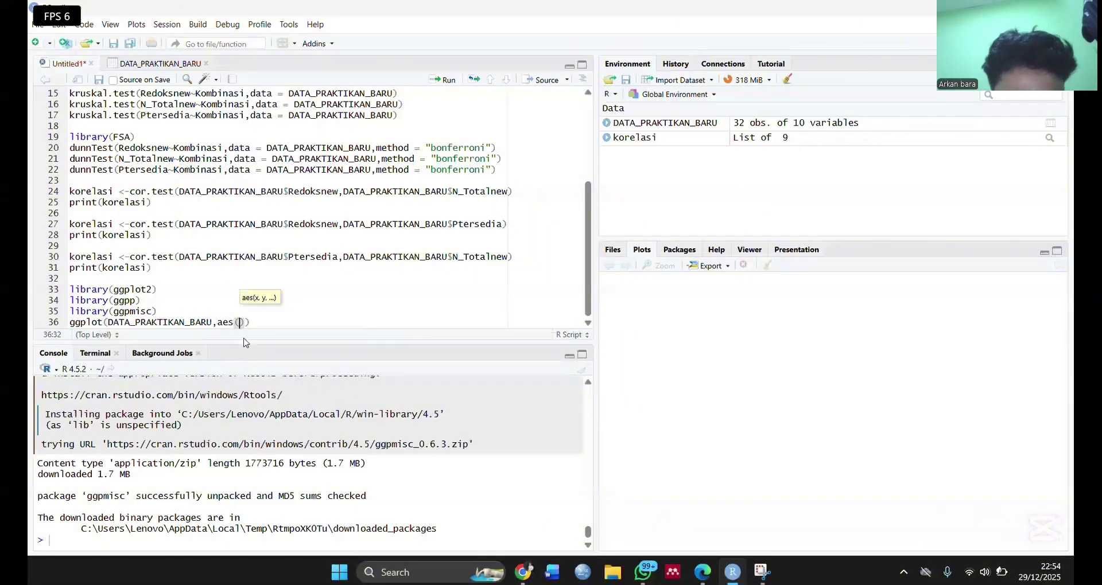
Map x to DATA_PRAKTIKAN_BARU$Redoksnew inside the aes() of the ggplot call
text(x=)
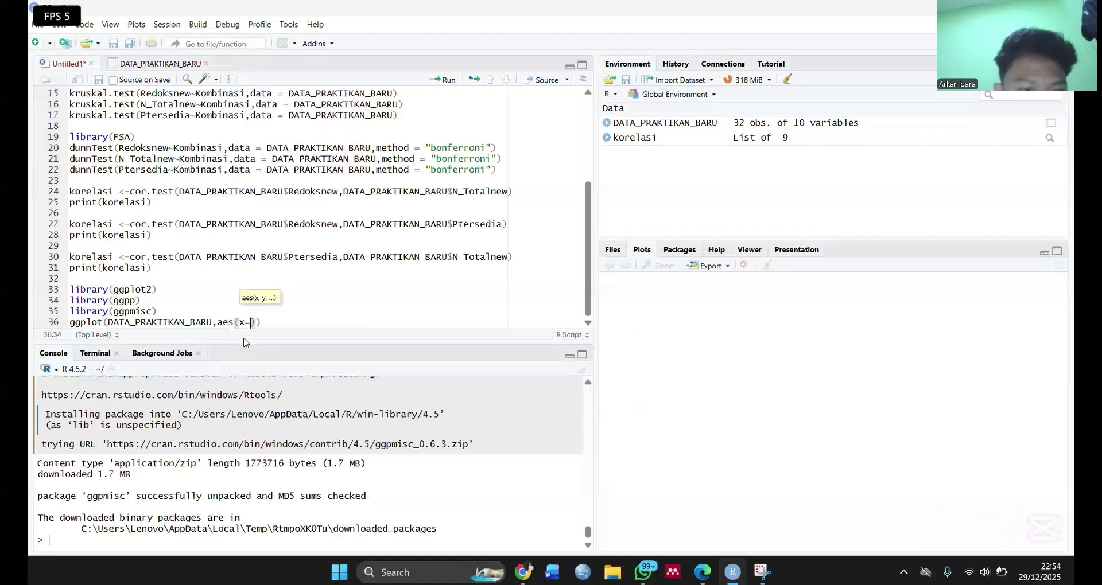
text(data)
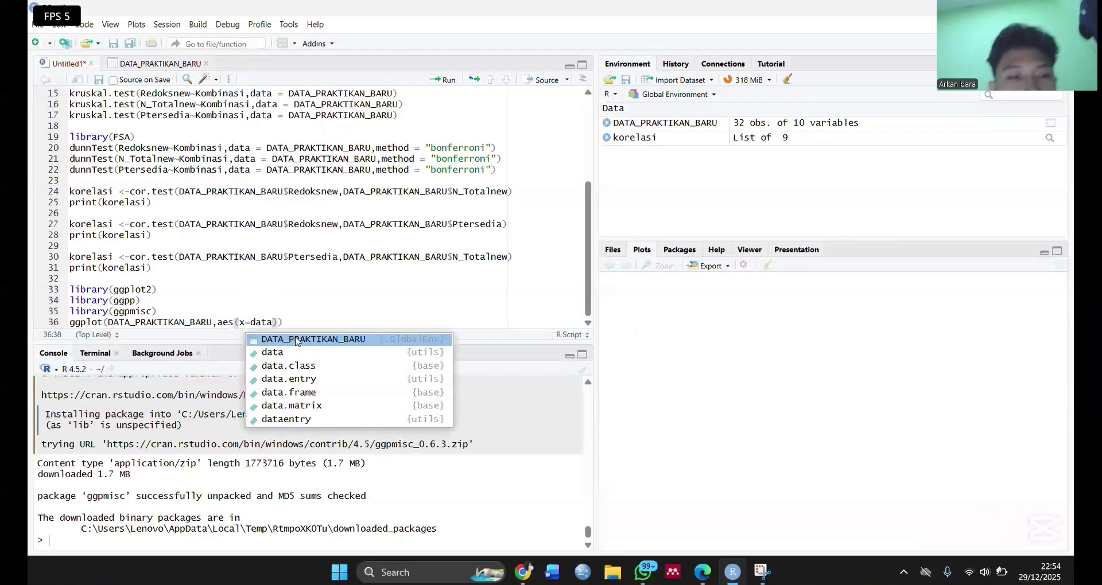
click(296, 339)
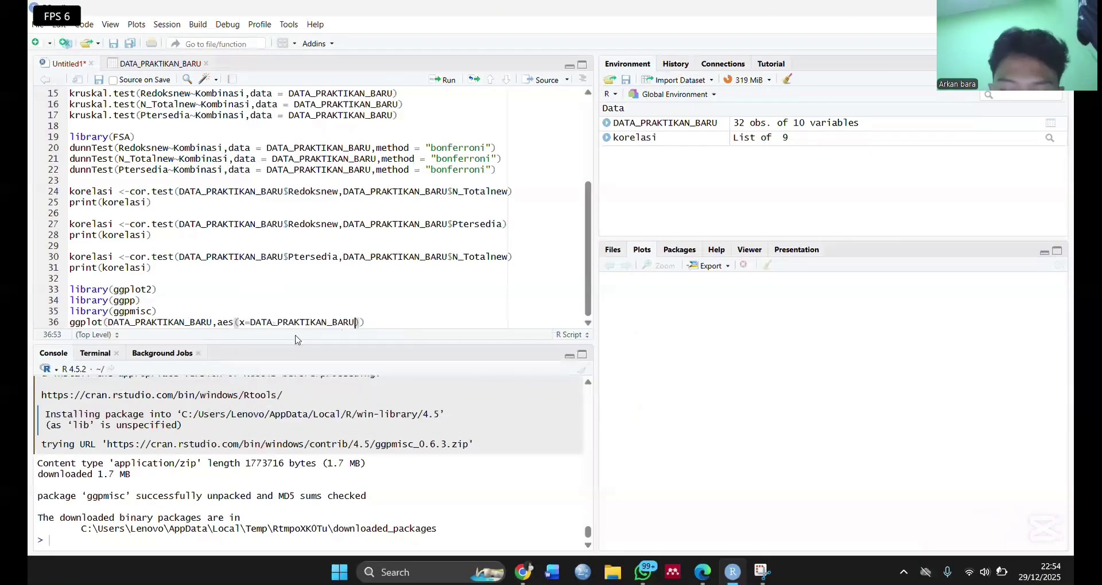
text($)
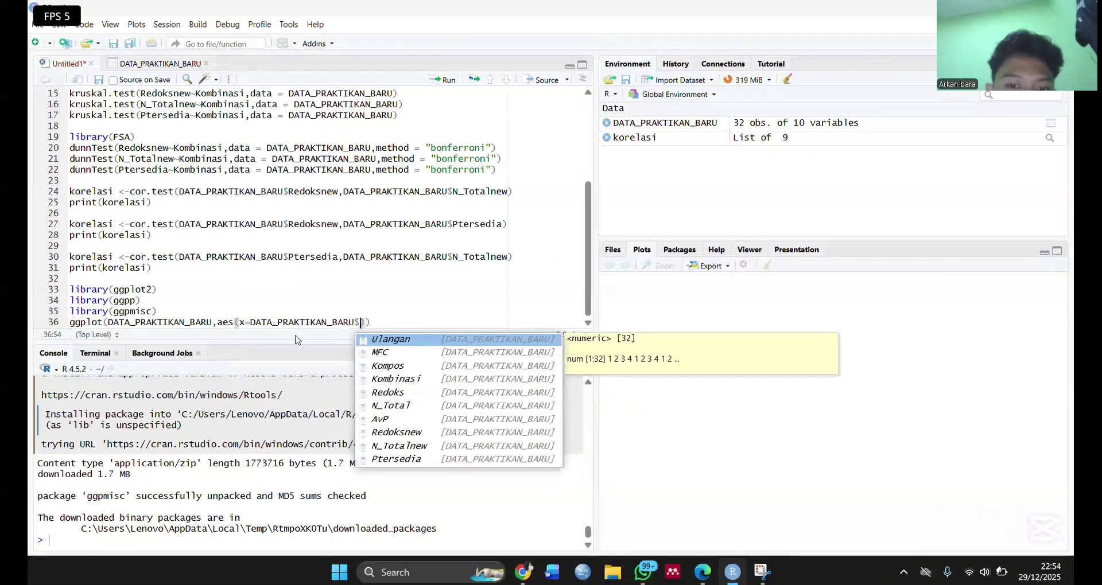
key(Up)
key(Up)
key(Up)
key(Return)
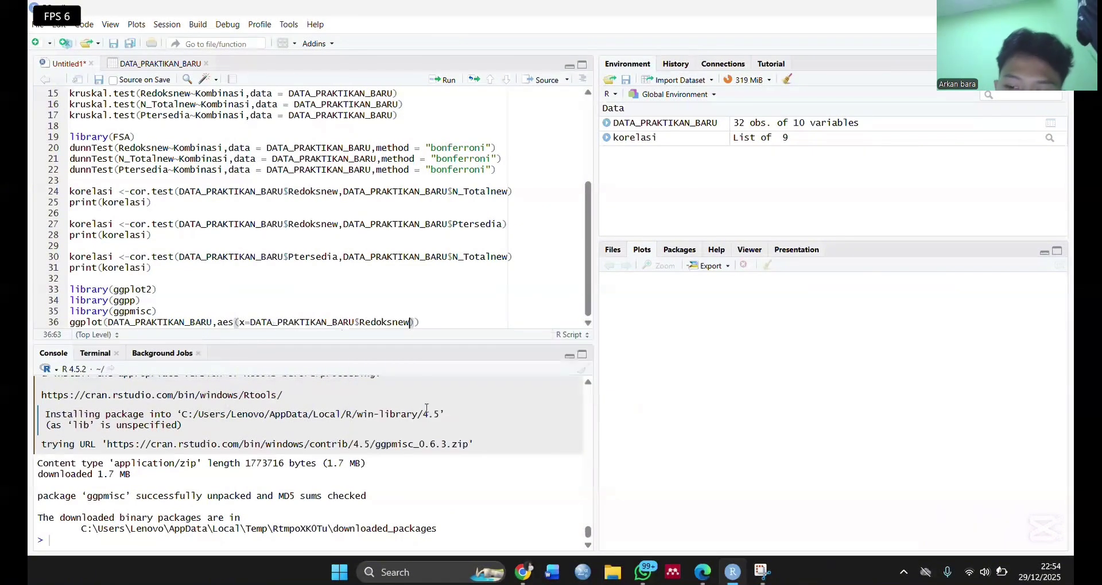
Map y to DATA_PRAKTIKAN_BARU$N_Totalnew in aes() and end the ggplot call with a + after its closing brackets
text(,)
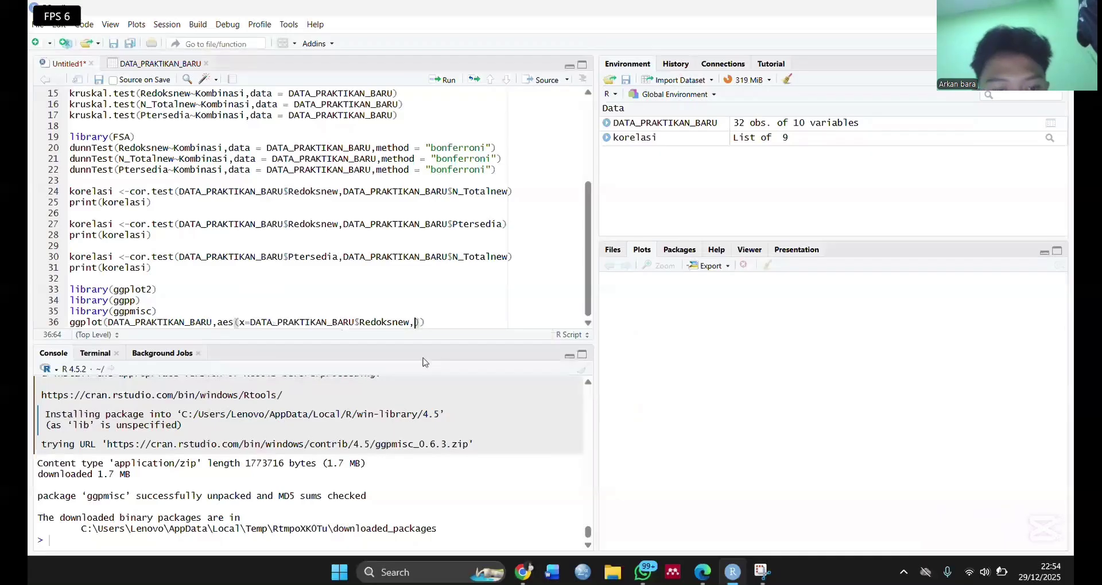
text(y=)
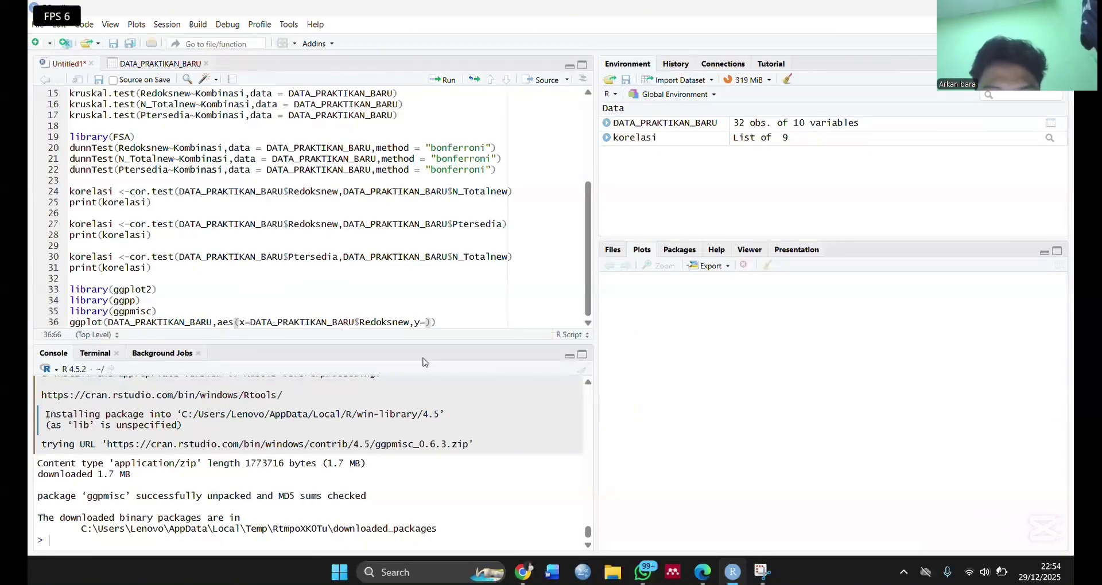
text(data)
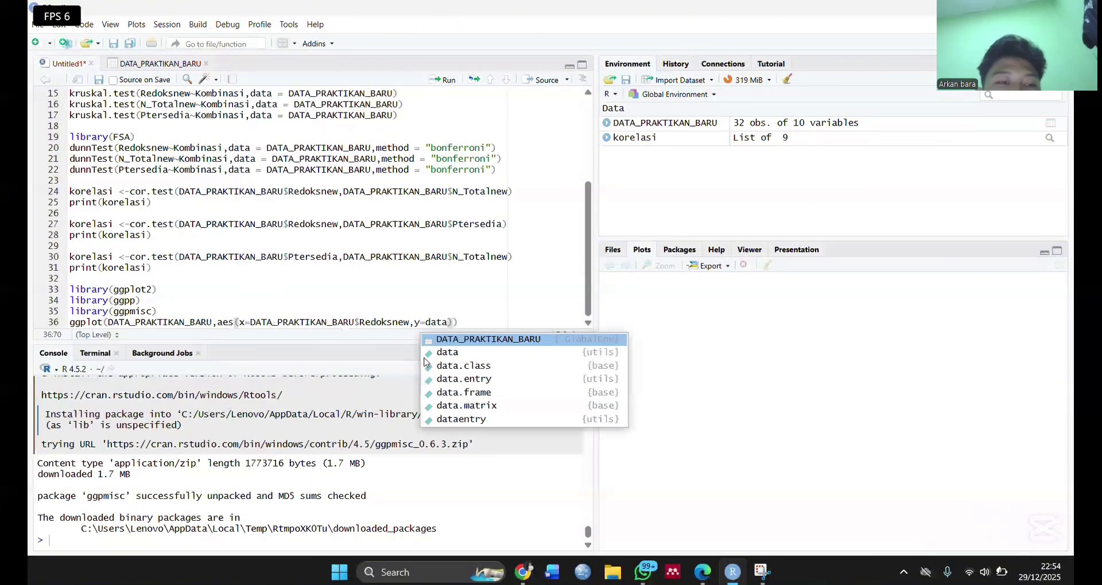
click(462, 340)
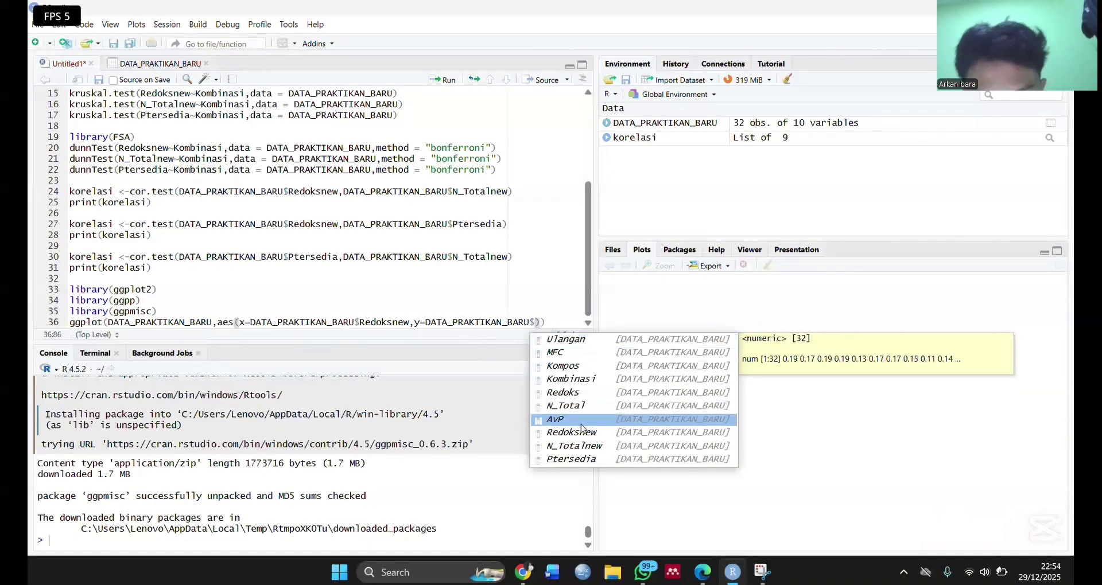
click(583, 446)
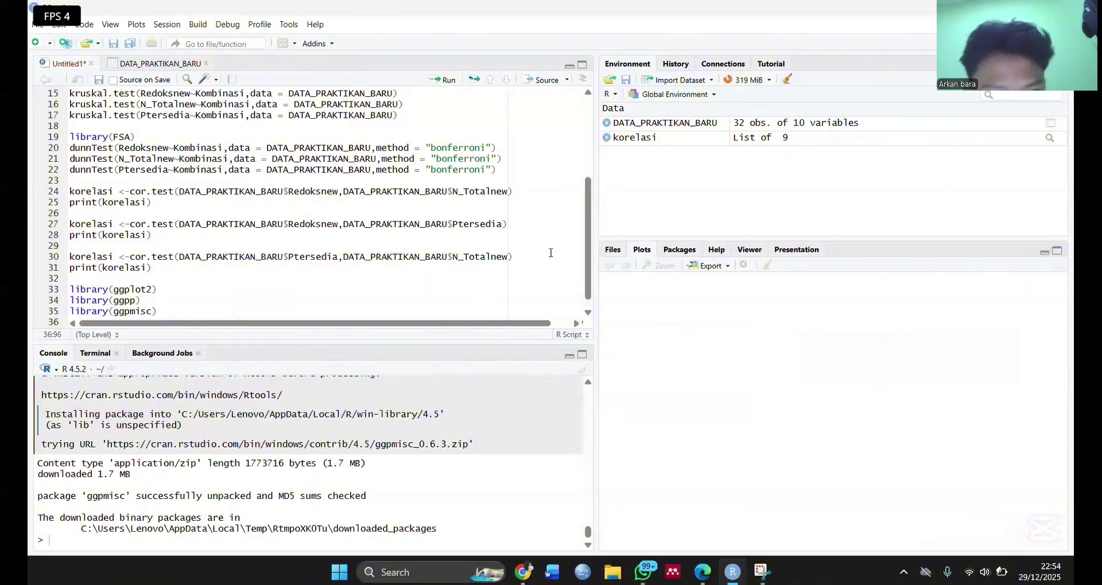
scroll(588, 262, down, 1)
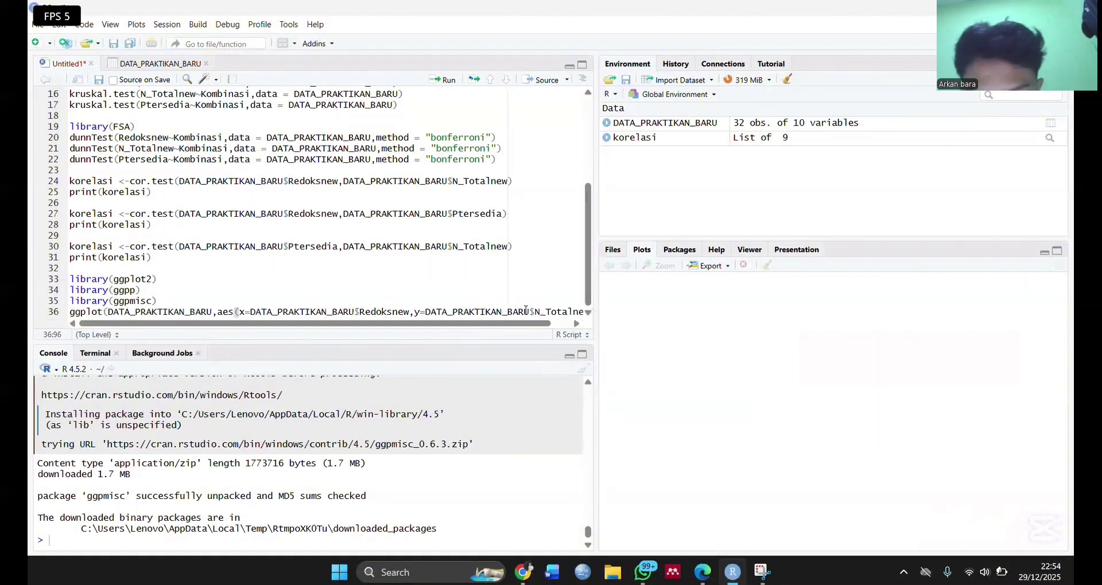
drag(520, 325, 611, 350)
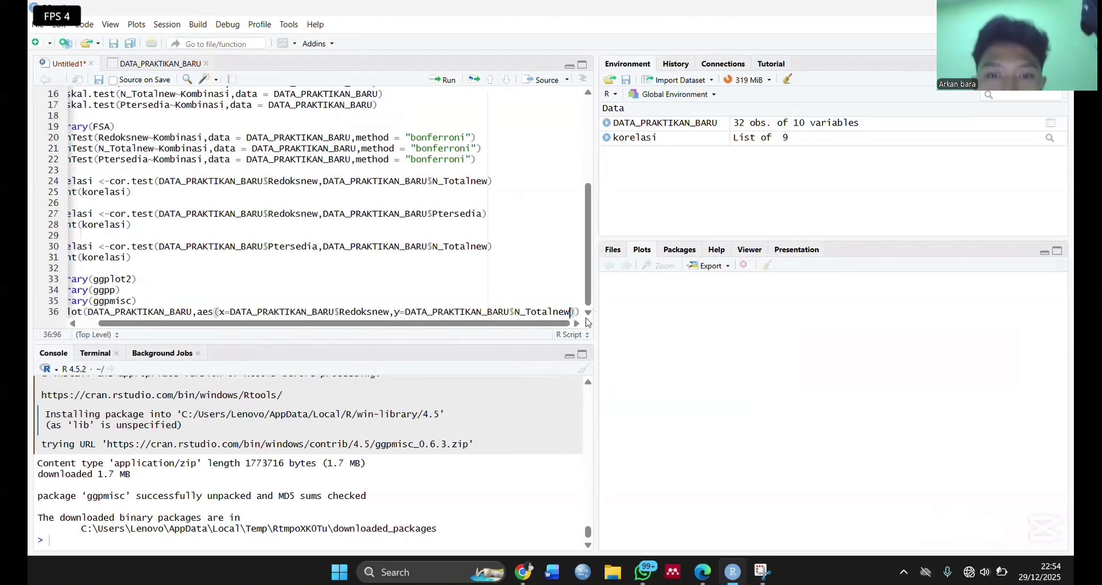
text()))
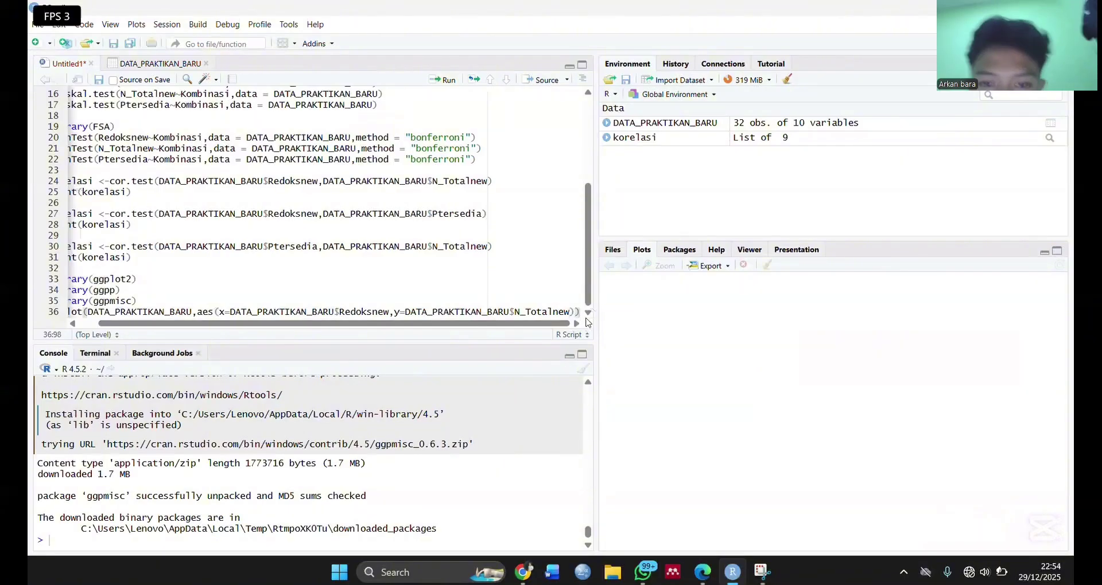
text(+)
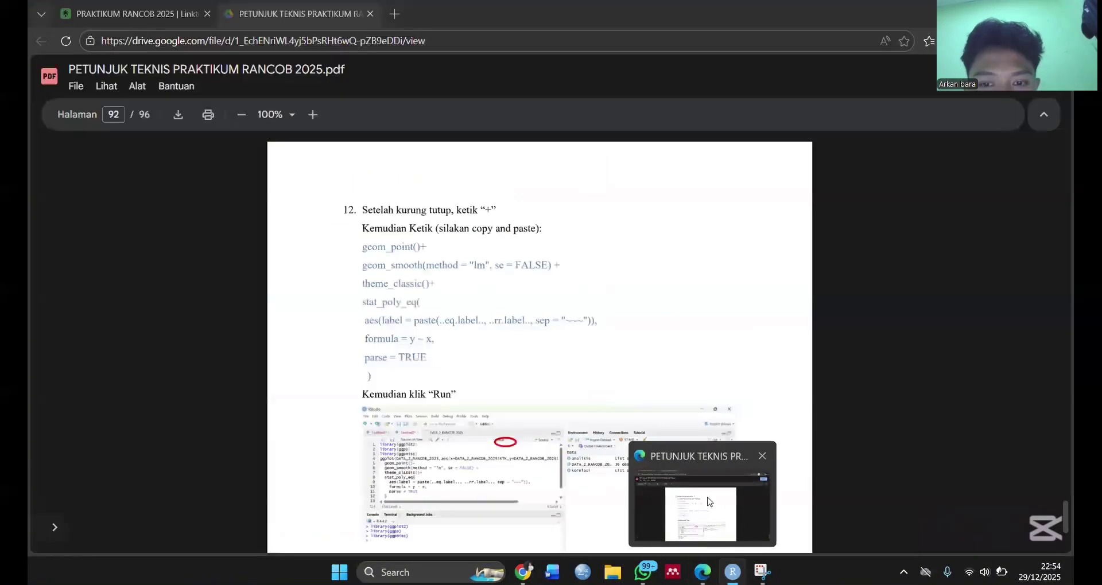
Copy the geom_point() to stat_poly_eq() code from step 12 of the PDF guide in the browser, paste it after the + in RStudio and run it
click(709, 502)
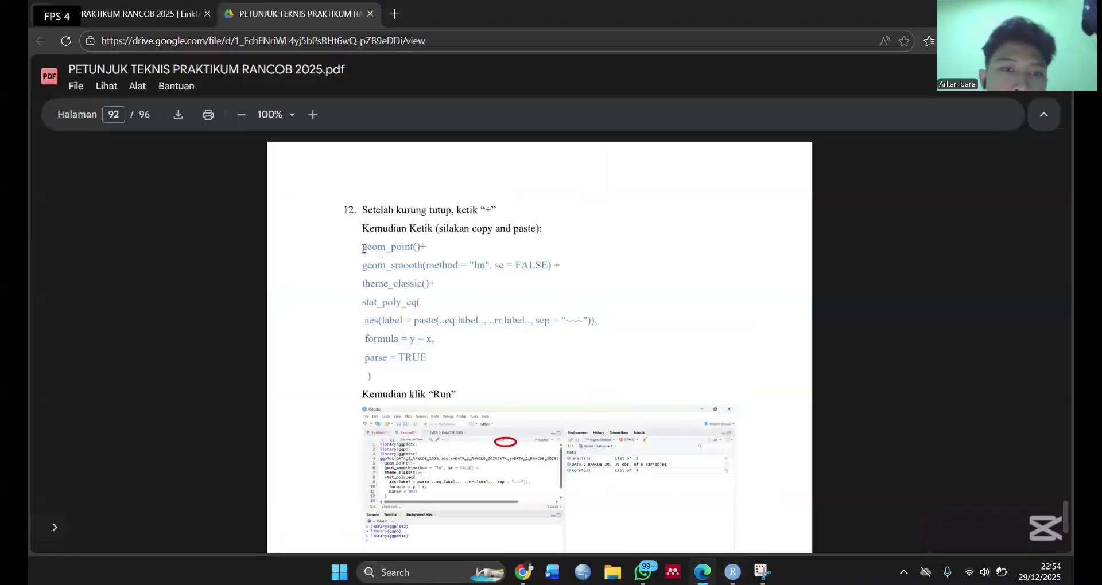
drag(362, 248, 400, 374)
key(ctrl+c)
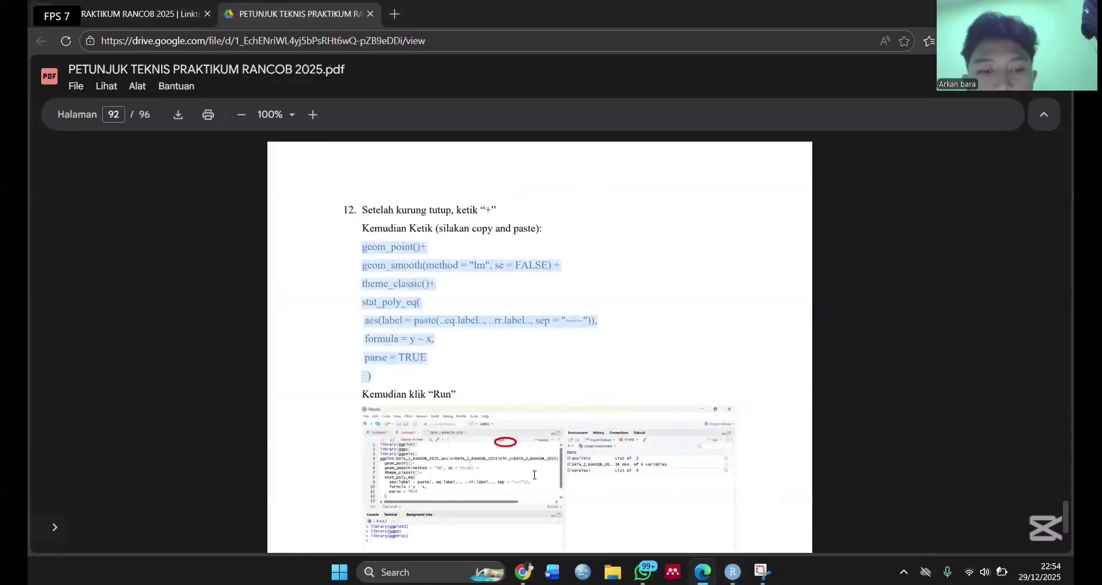
mouse_move(732, 572)
click(731, 513)
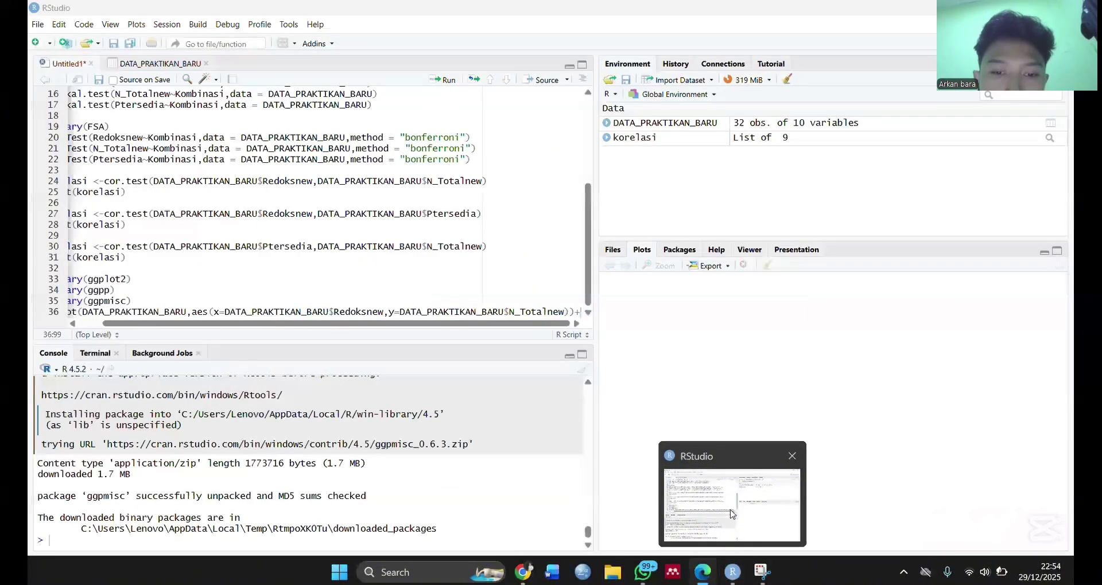
key(ctrl+v)
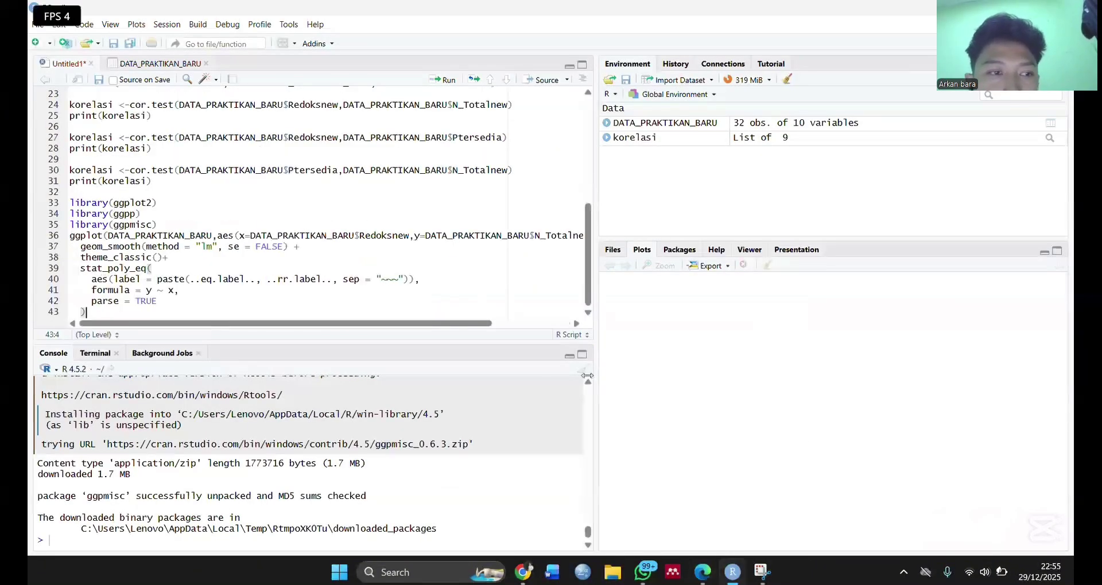
click(446, 80)
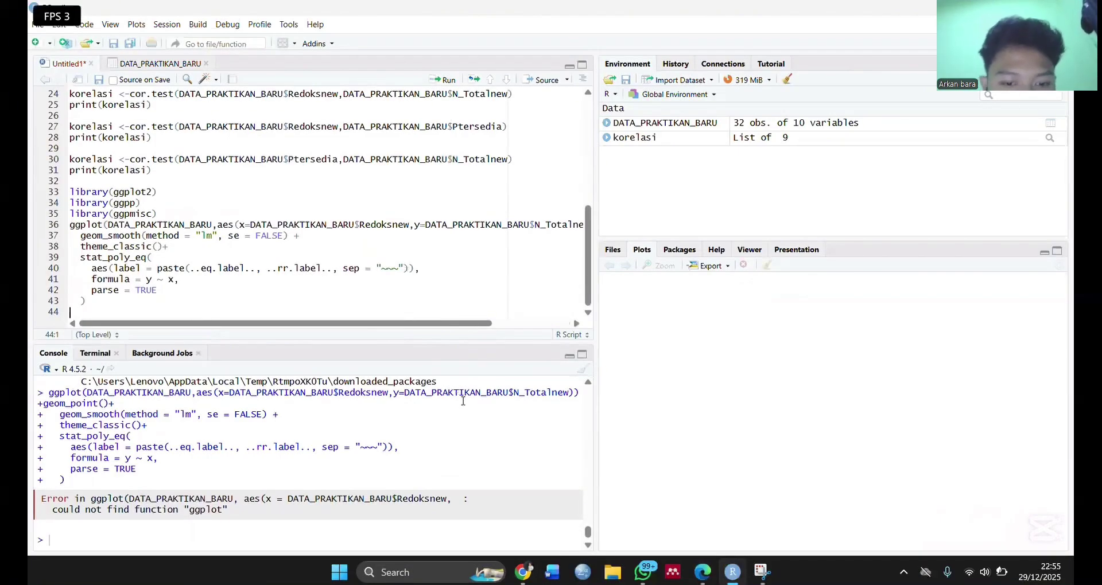
Skip the recording in Media Player ahead to the regression plot and step it back by three 10-second jumps
mouse_move(665, 518)
click(591, 547)
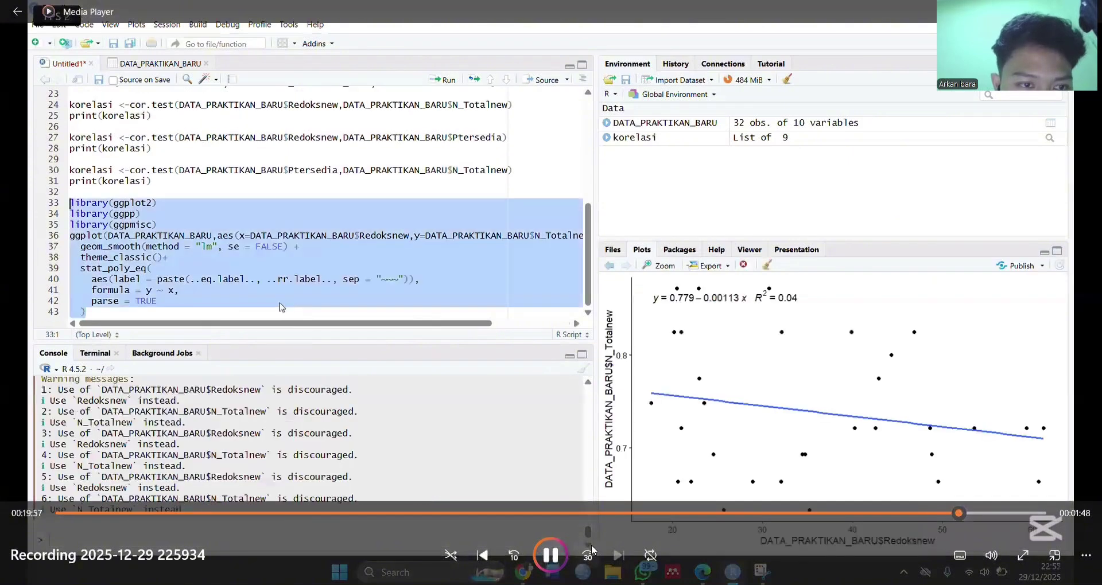
click(513, 560)
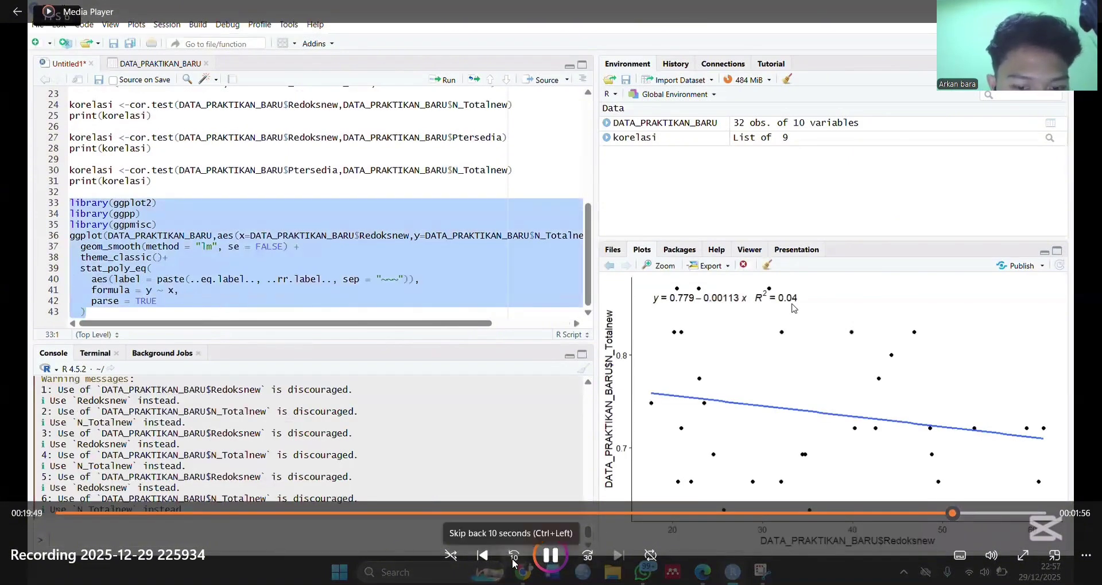
click(513, 560)
click(513, 560)
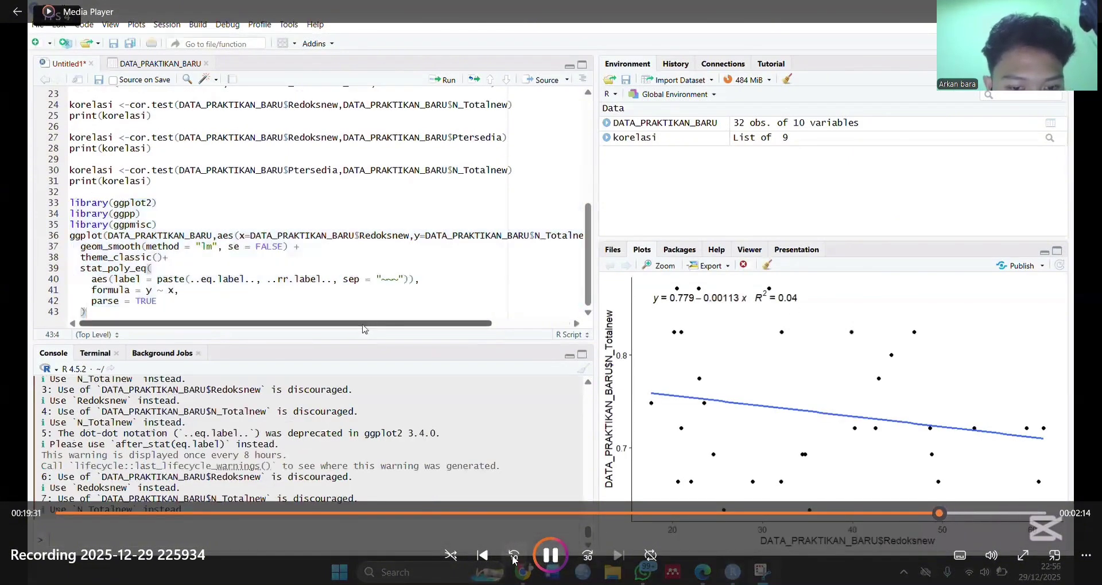
Rerun the script section from library(ggplot2) through the end of the Redoksnew and N_Totalnew ggplot block
click(513, 560)
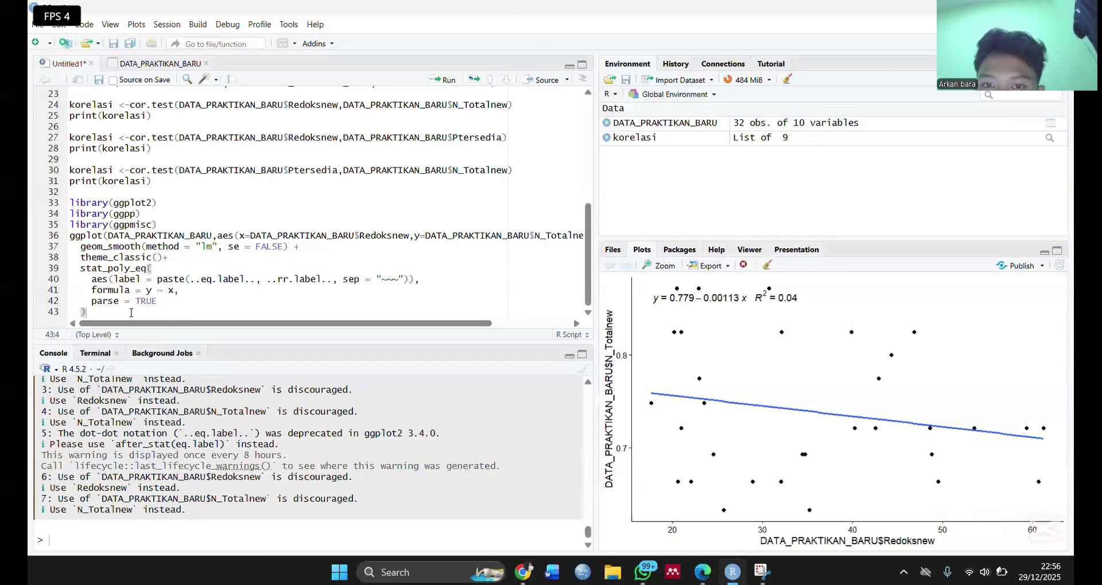
drag(131, 312, 68, 203)
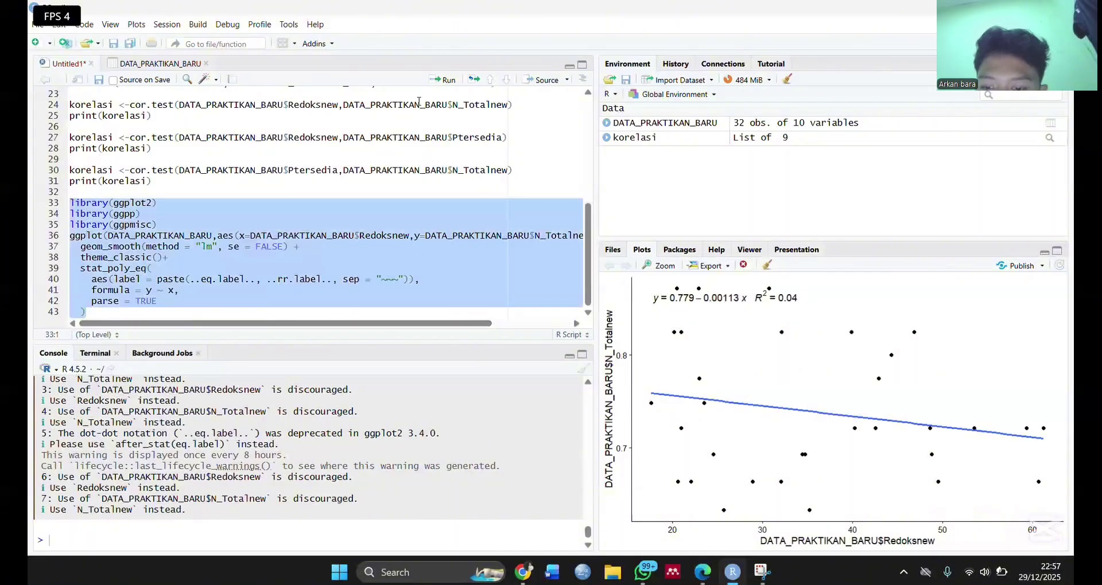
click(443, 79)
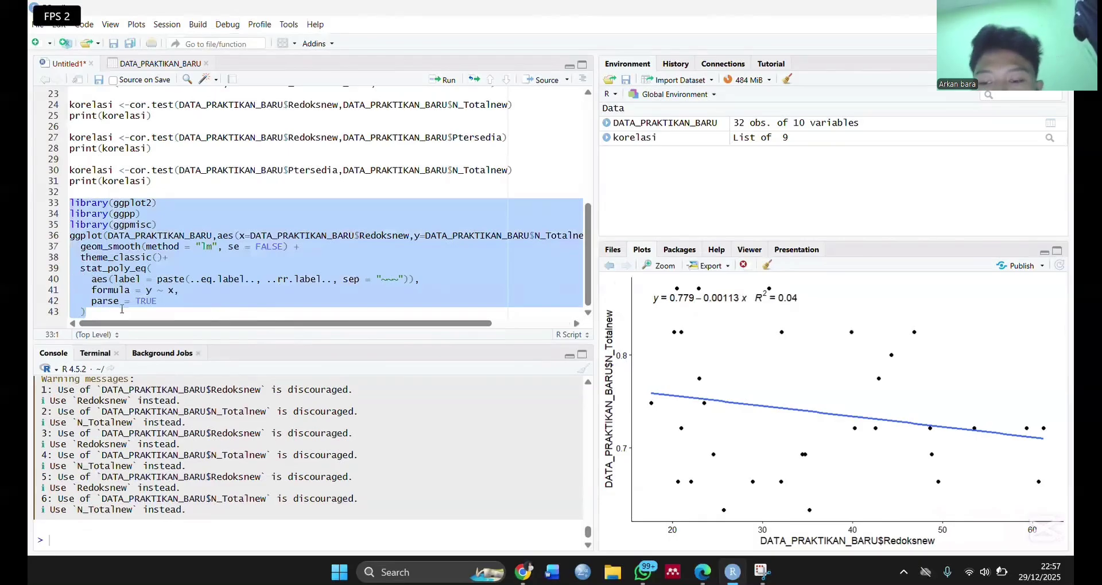
Duplicate the whole ggplot block, from ggplot() to the closing bracket of stat_poly_eq(), below the original after a blank line
click(127, 320)
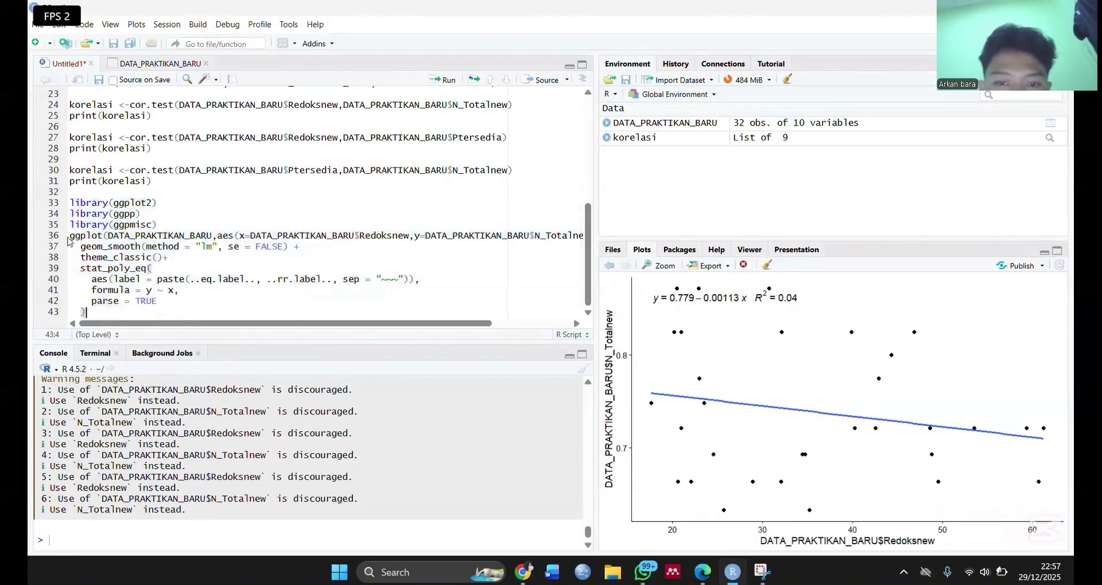
drag(70, 239, 127, 316)
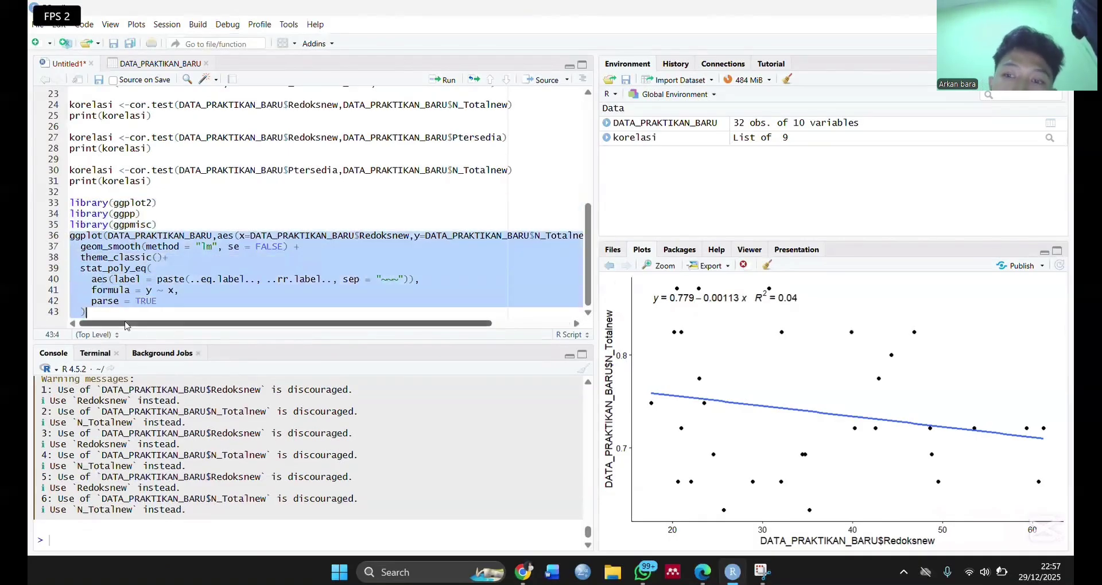
click(126, 326)
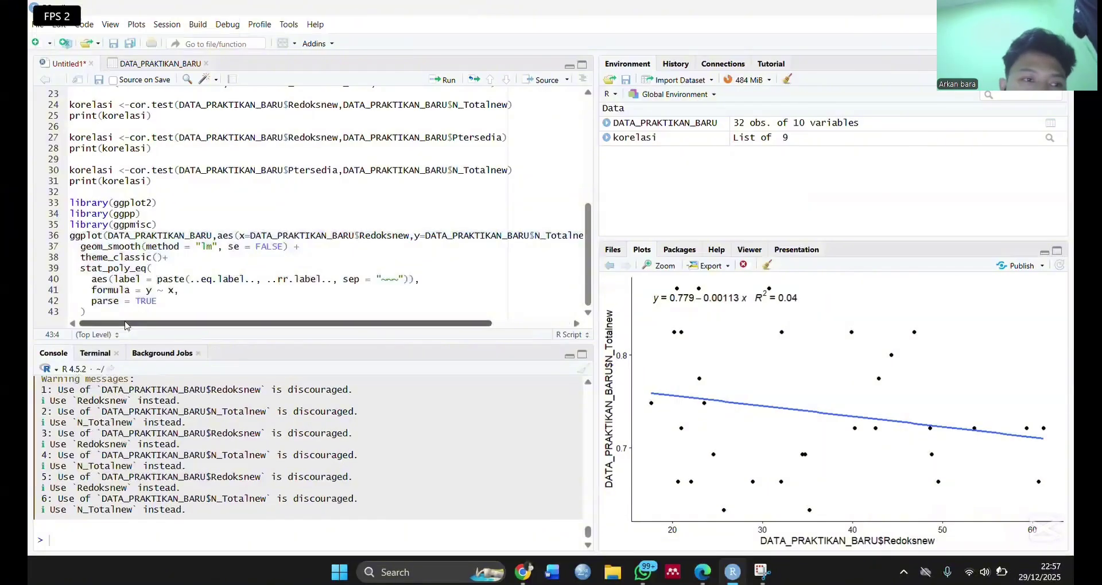
key(Return)
key(Return)
text(ggplot(DATA_PRAKTIKAN_BARU,aes(x=DATA_PRAKTIKAN_BARU$Redoksnew,y=DATA_PRAKTIKAN_BARU$N_Totalnew))+   geom_smooth(method = "lm", se = FALSE) +   theme_classic()+   stat_poly_eq(     aes(label = paste(..eq.label.., ..rr.label.., sep = "~~~")),     formula = y ~ x,     parse = TRUE   ))
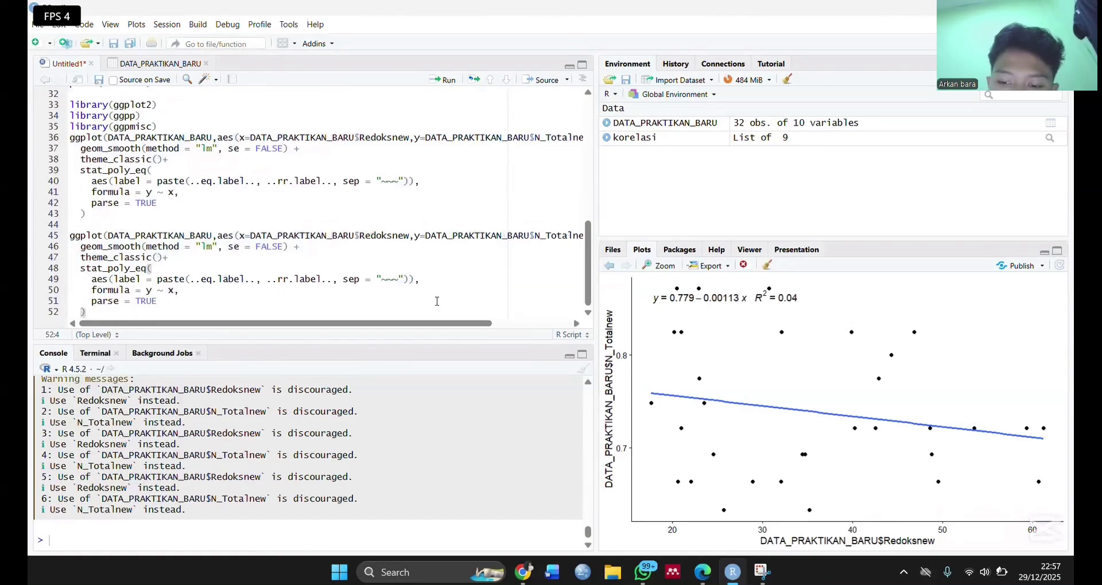
In the duplicated ggplot block, map y to DATA_PRAKTIKAN_BARU$Ptersedia and run that block
drag(434, 324, 511, 324)
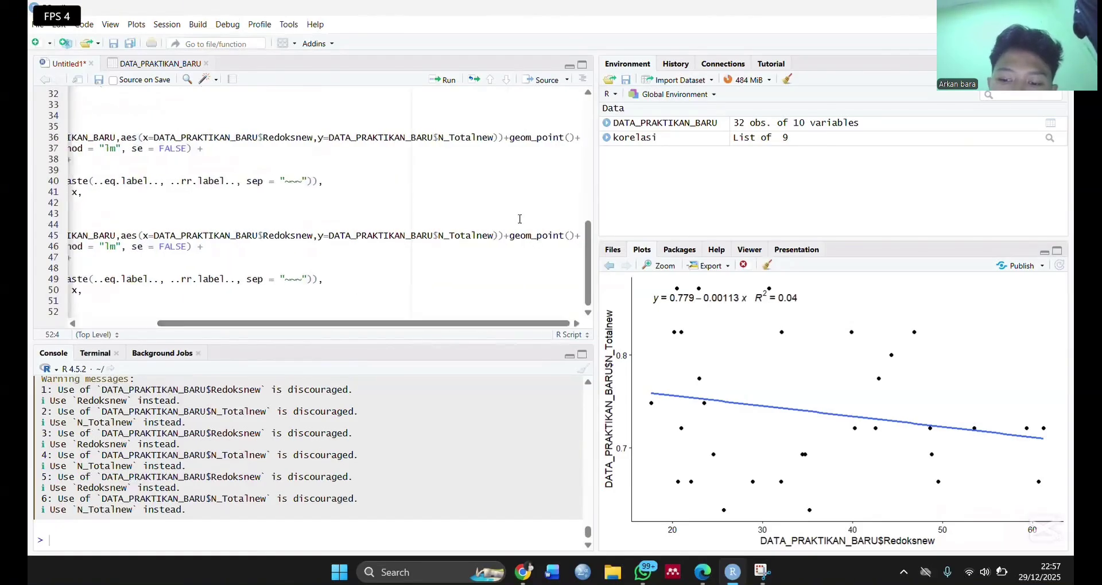
drag(492, 235, 443, 238)
key(BackSpace)
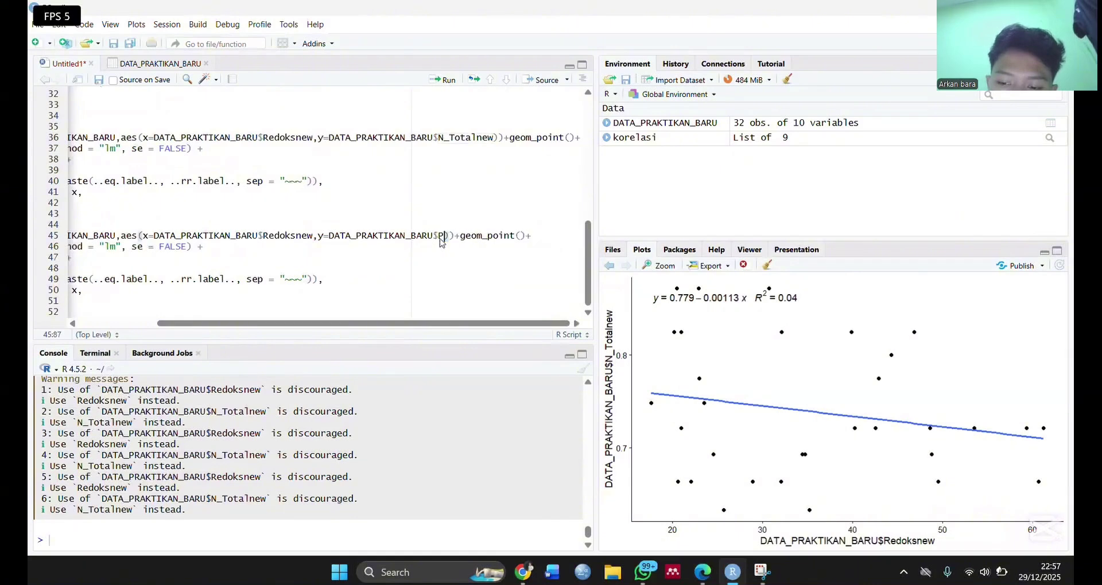
text(tersedia)
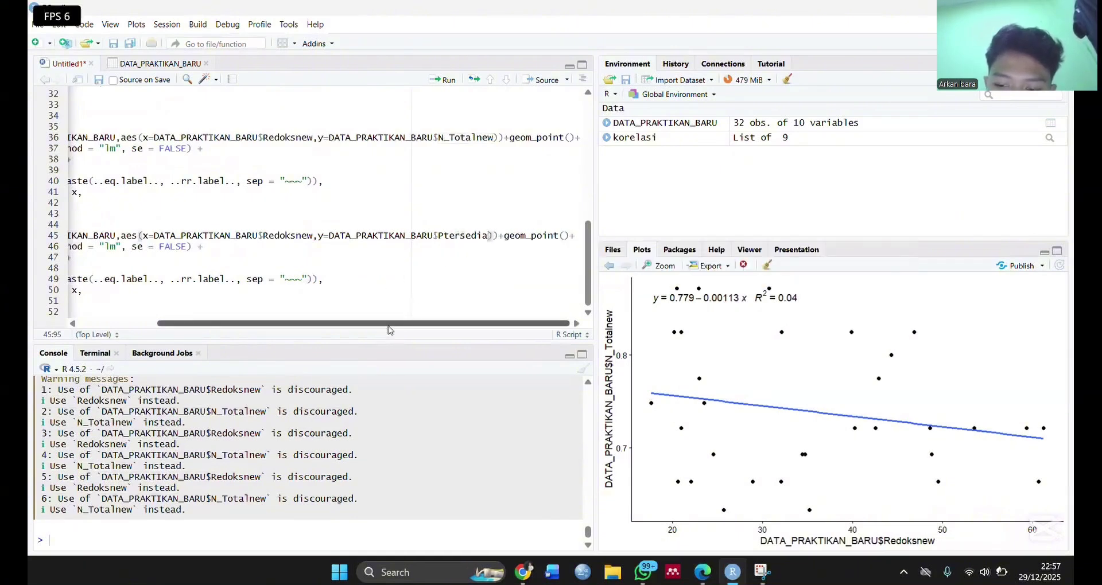
drag(386, 324, 234, 313)
drag(149, 312, 68, 235)
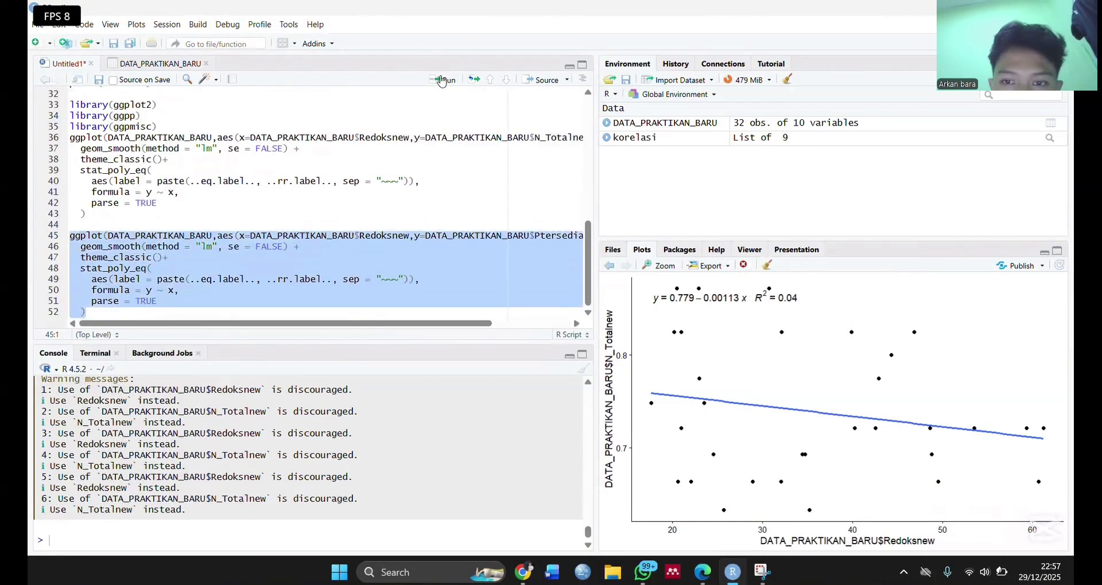
click(447, 80)
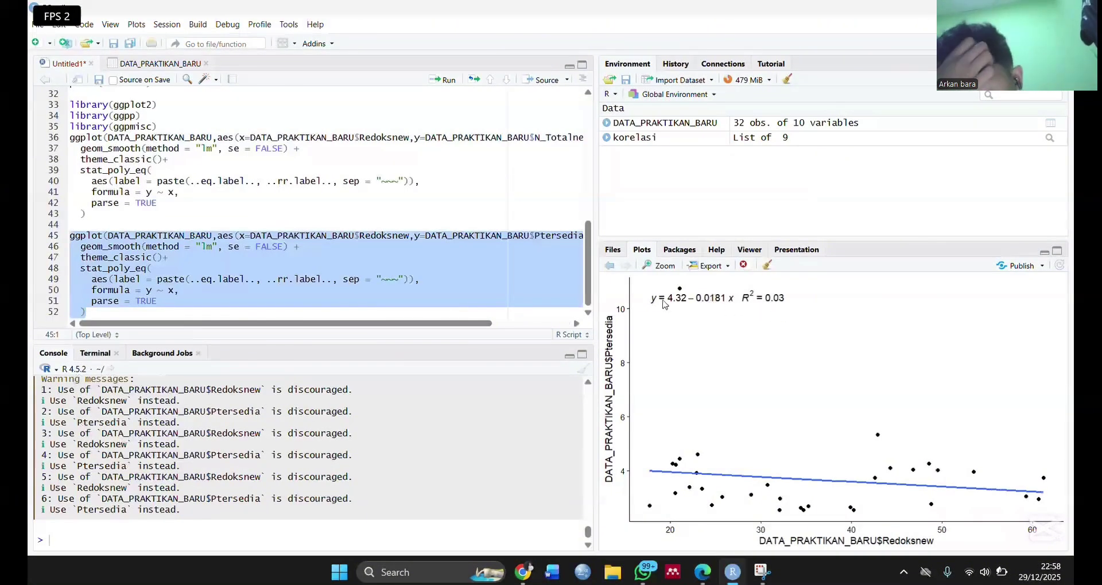
Paste another copy of the original ggplot block below the Ptersedia on Redoksnew block, after a blank line
click(390, 314)
key(Return)
key(Return)
key(ctrl+v)
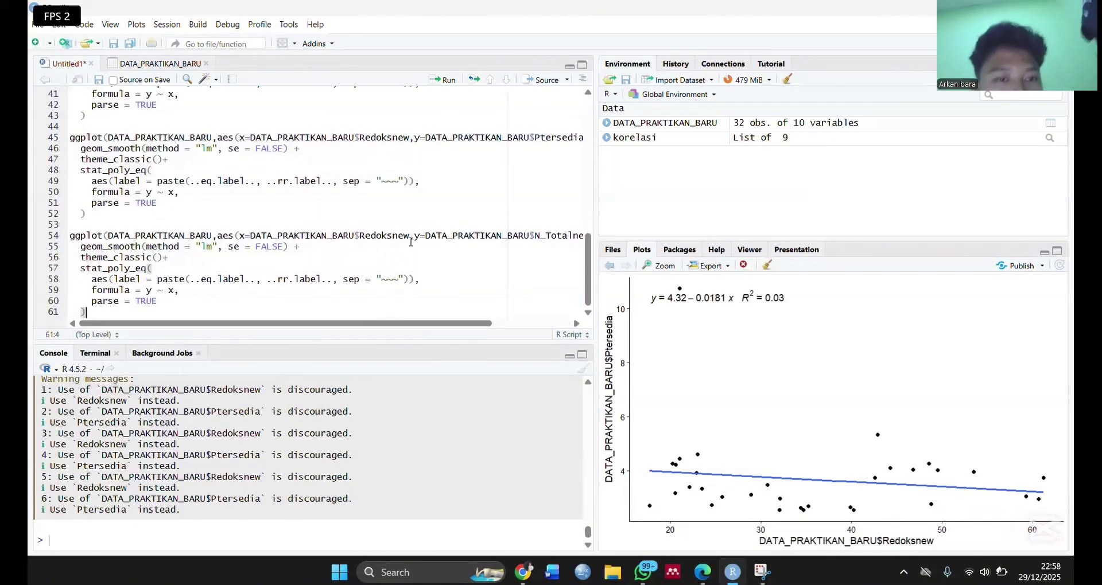
In the last ggplot block, map x to DATA_PRAKTIKAN_BARU$Ptersedia, run the block and clear the selection
drag(409, 239, 360, 237)
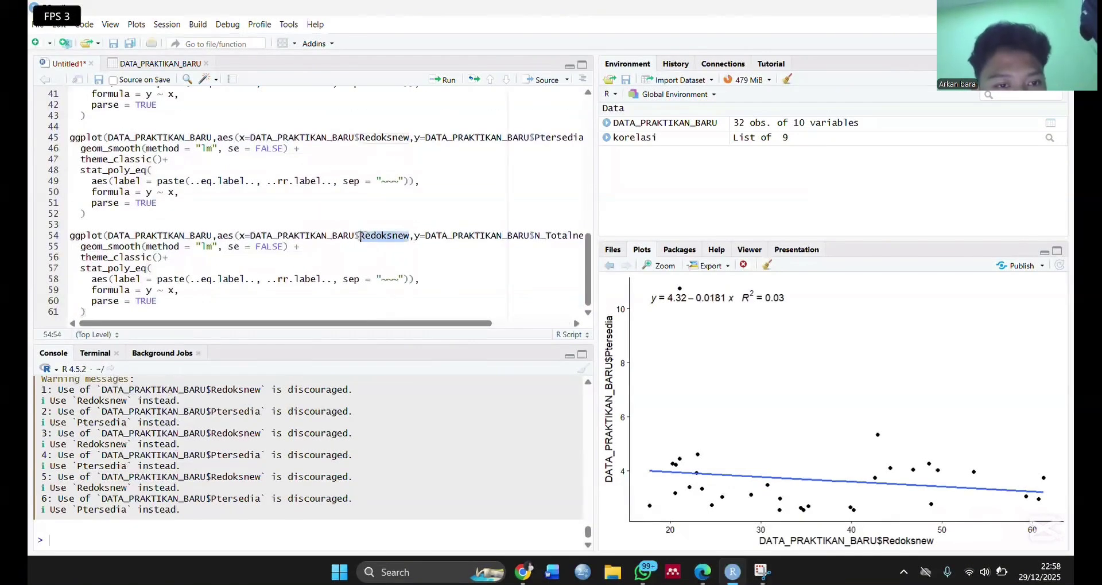
text(Pter)
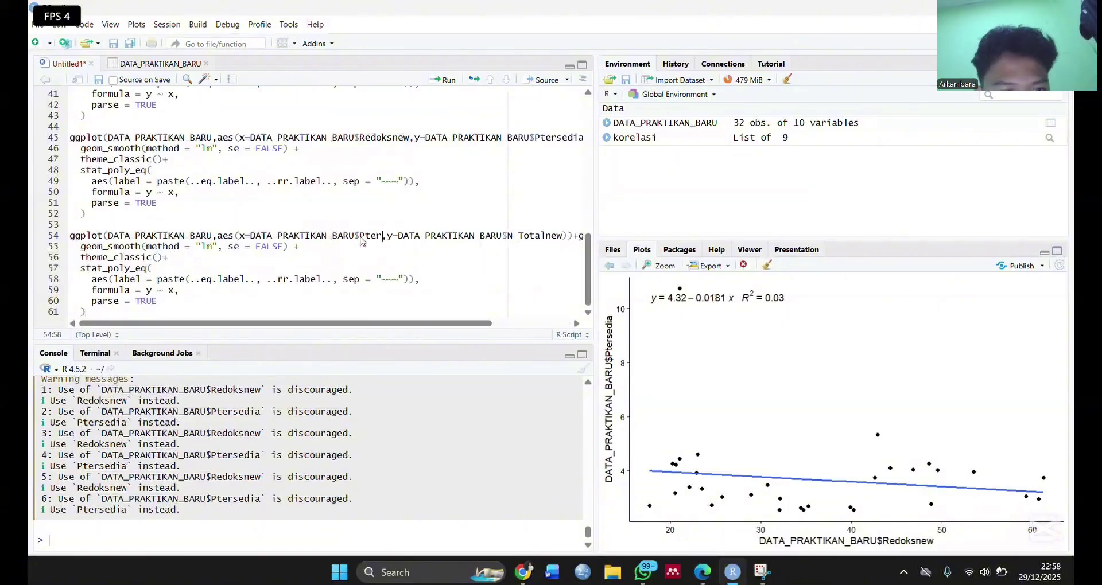
click(373, 251)
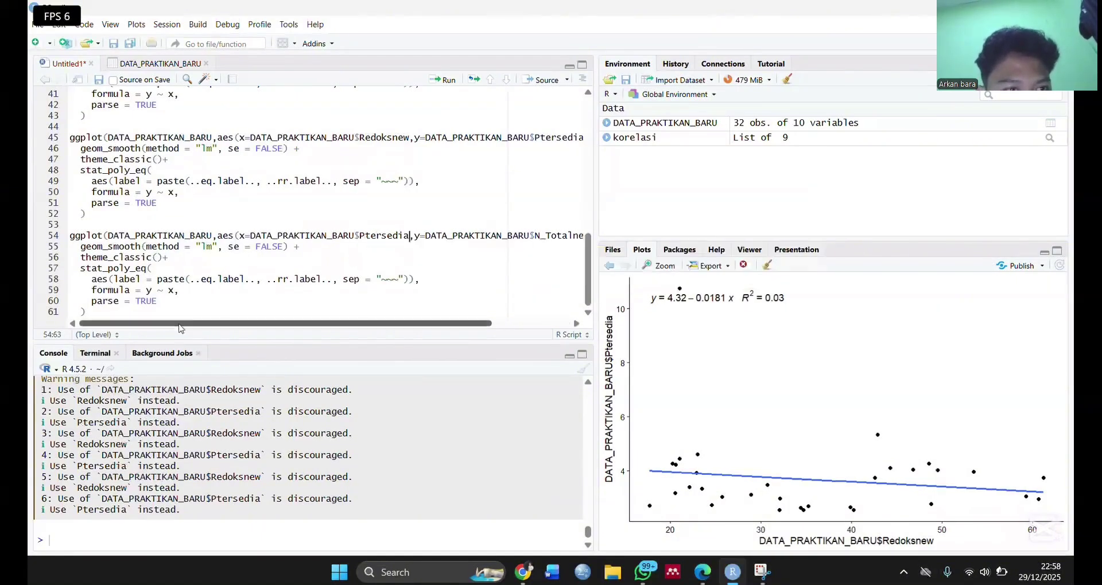
drag(85, 313, 67, 241)
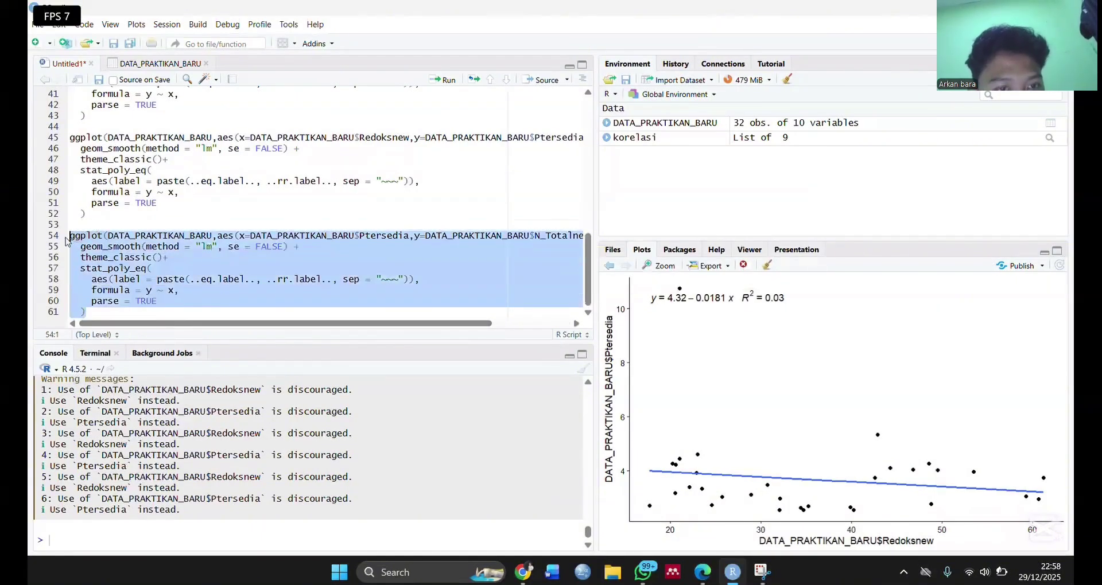
click(442, 80)
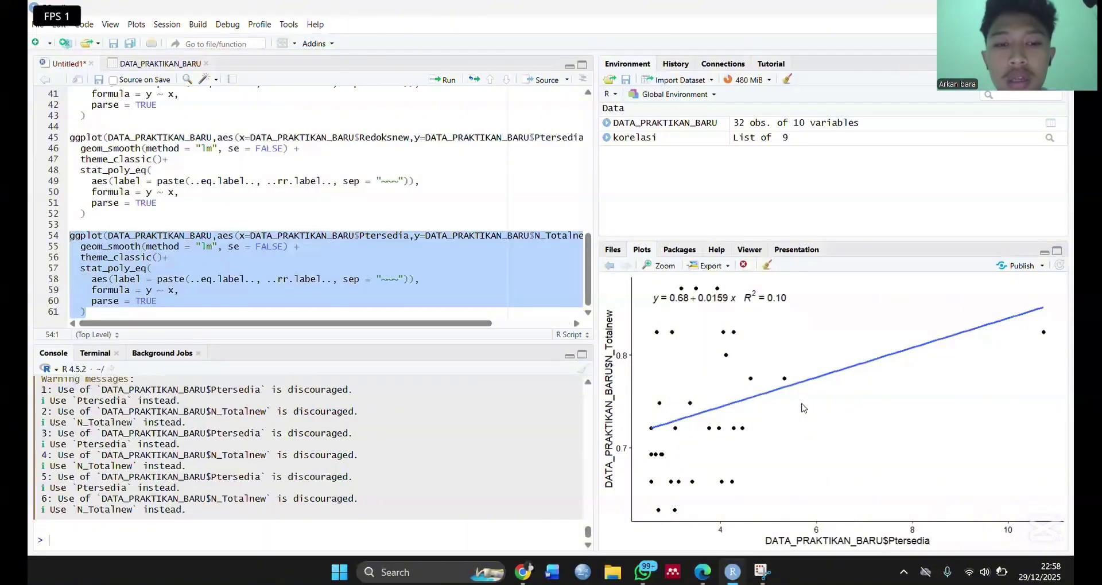
click(555, 181)
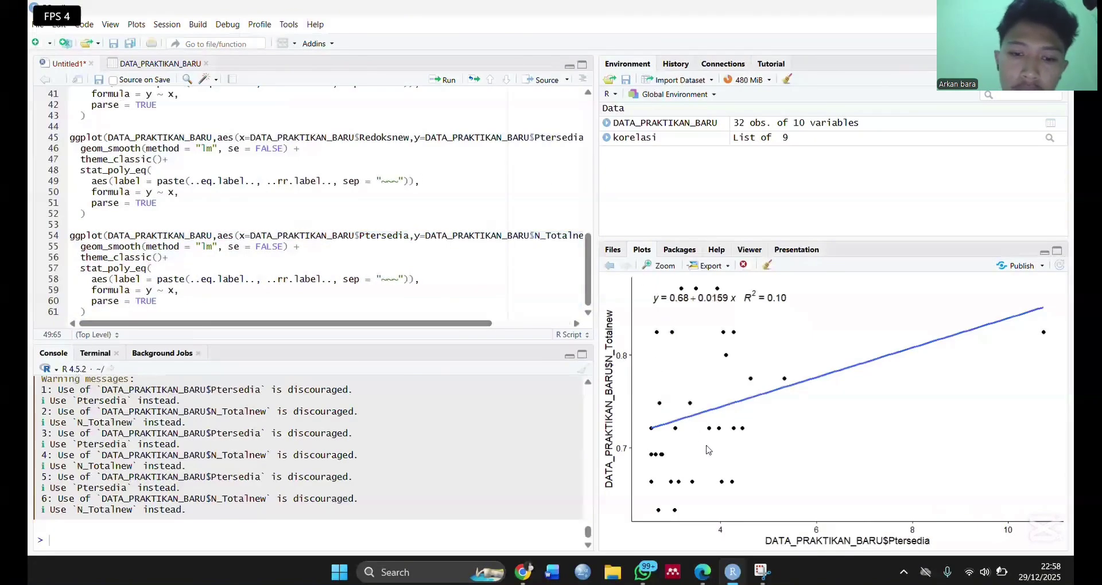